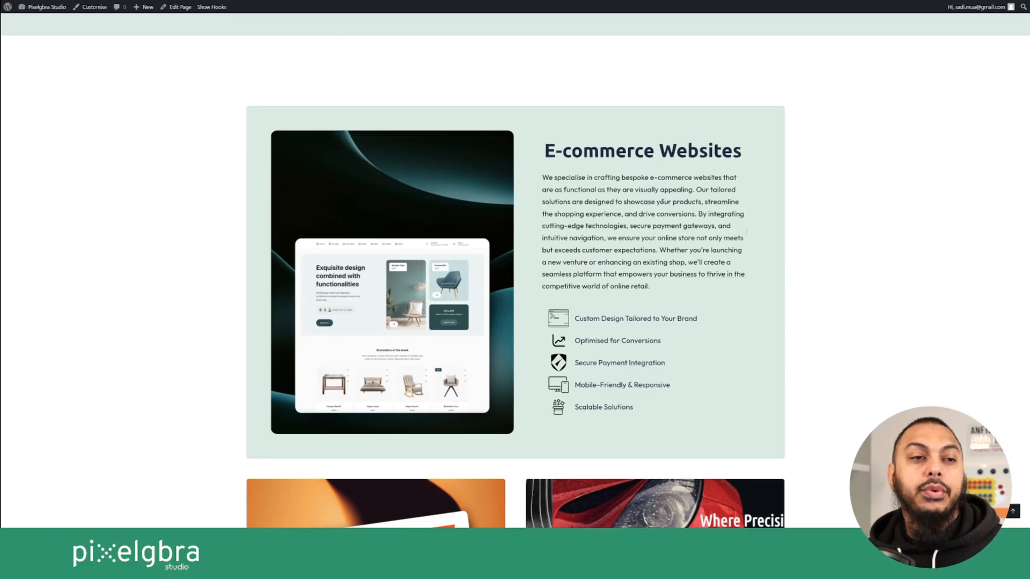
Examine the E-commerce Websites card's heading, description and feature list on the services page
drag(537, 175, 696, 288)
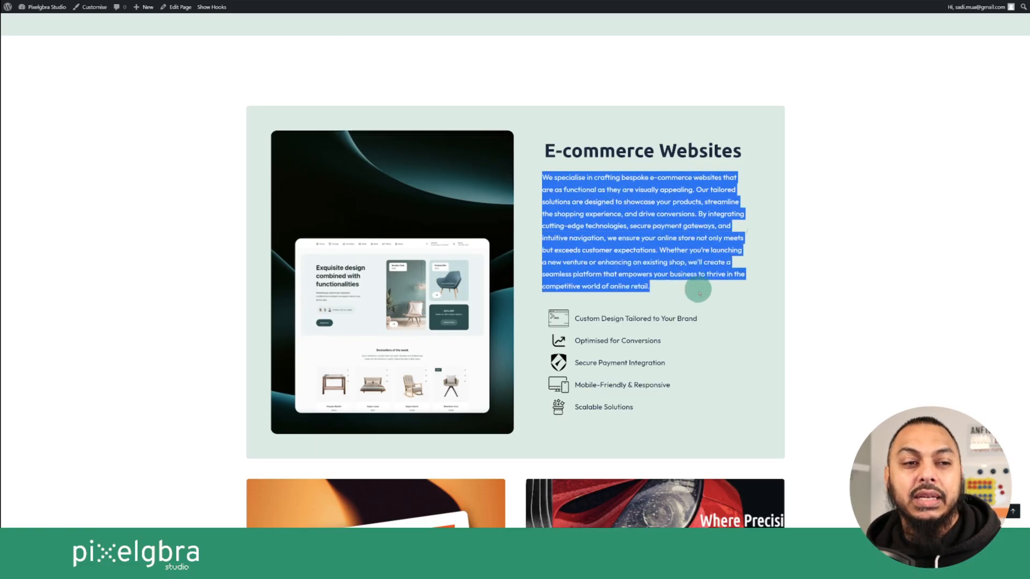
drag(545, 150, 735, 150)
click(669, 177)
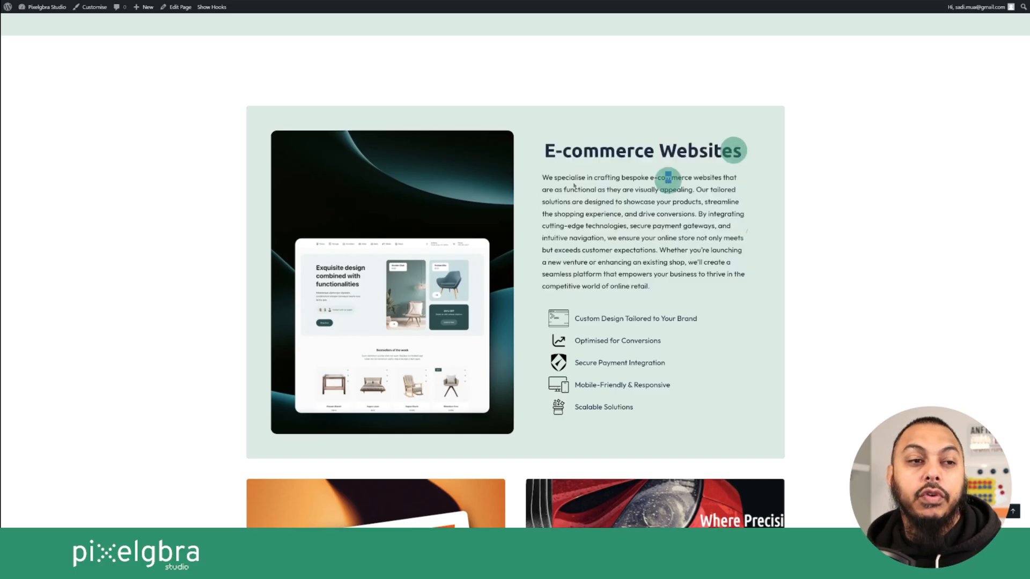
drag(547, 177, 707, 282)
click(290, 152)
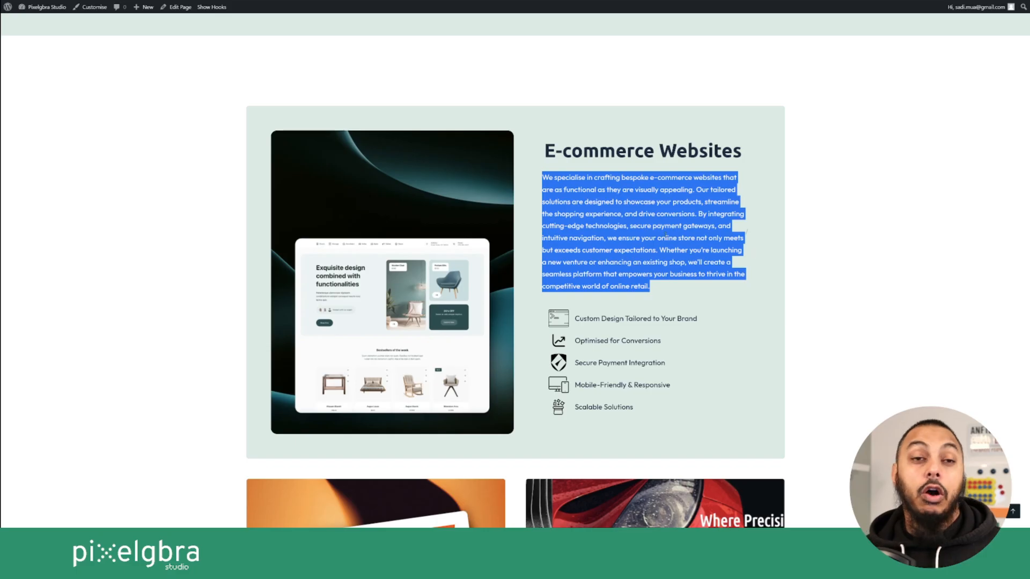
click(584, 238)
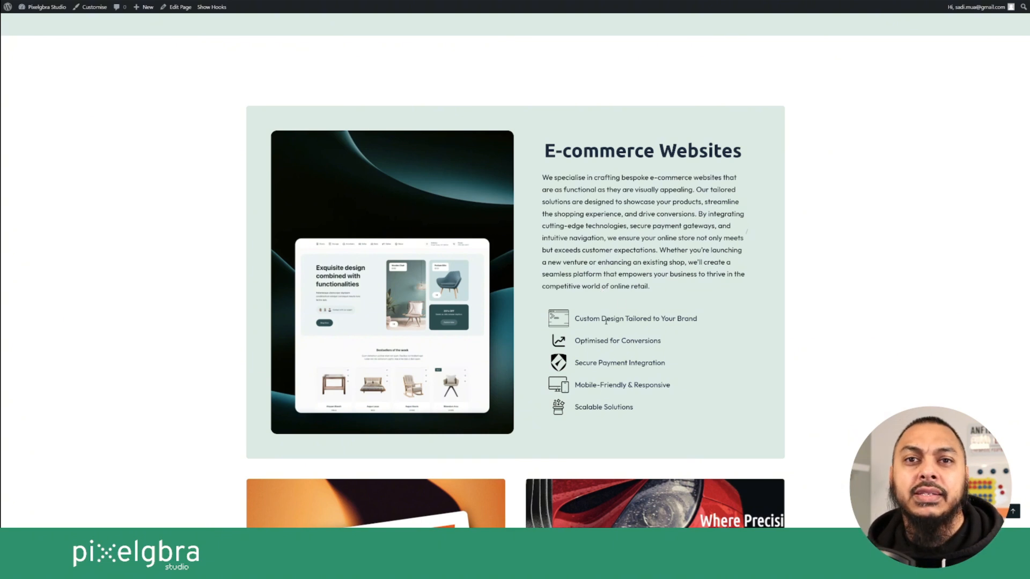
drag(606, 320, 615, 408)
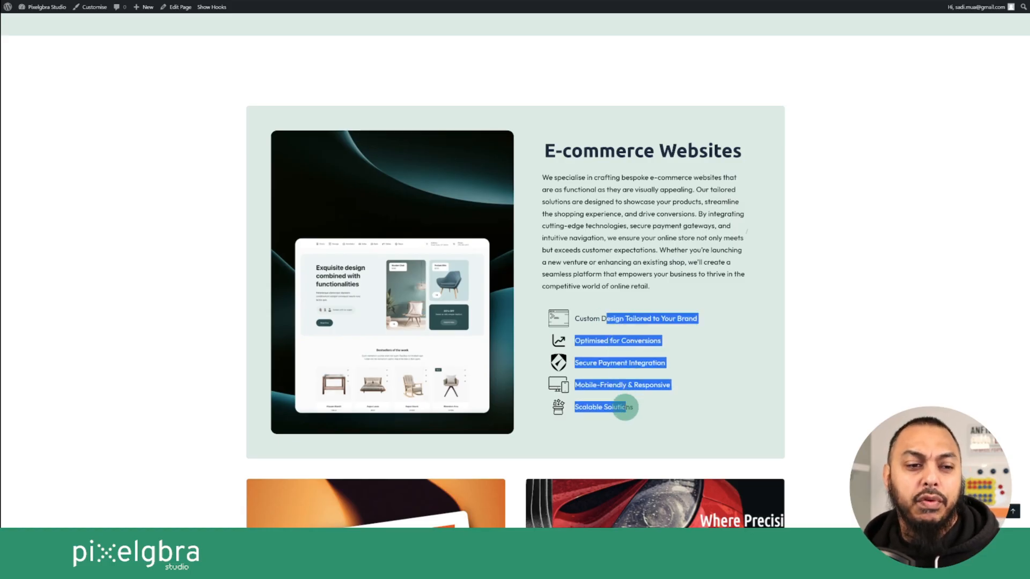
click(673, 387)
Look over the smaller service cards, such as Logo Design and Fast Track Websites, and return to the E-commerce Websites card
scroll(654, 356, down, 8)
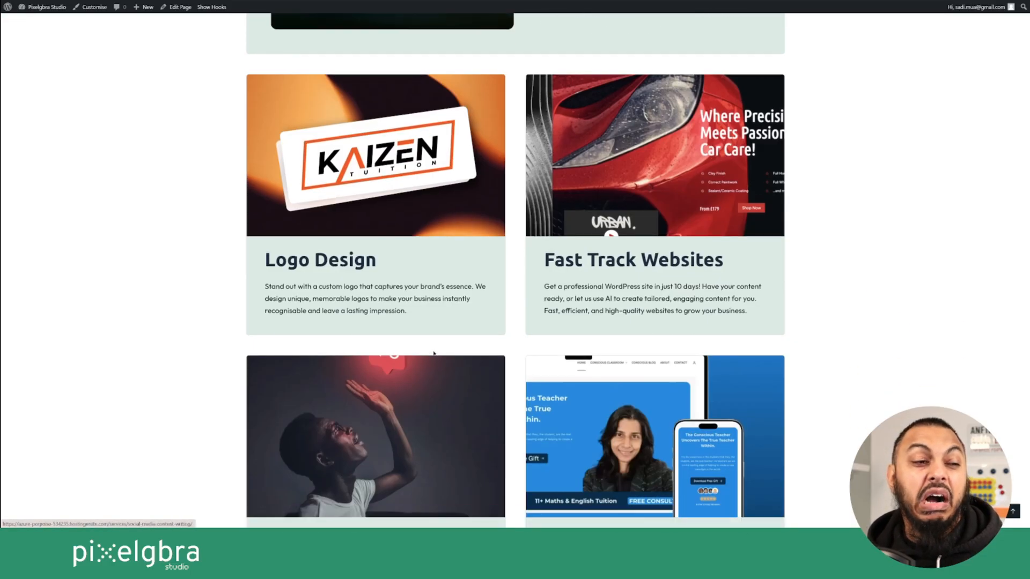
click(387, 312)
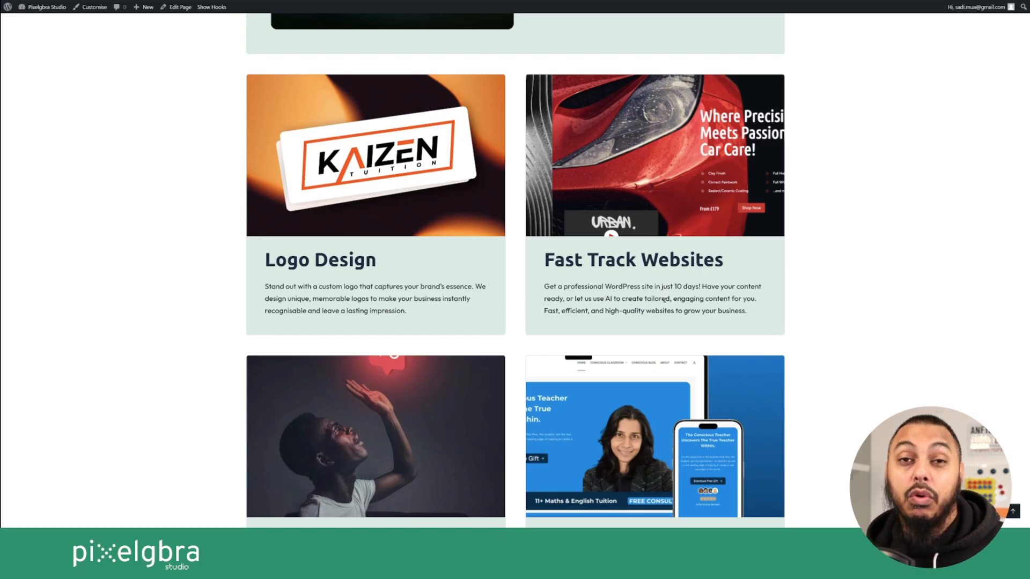
scroll(665, 300, down, 1)
scroll(665, 300, up, 6)
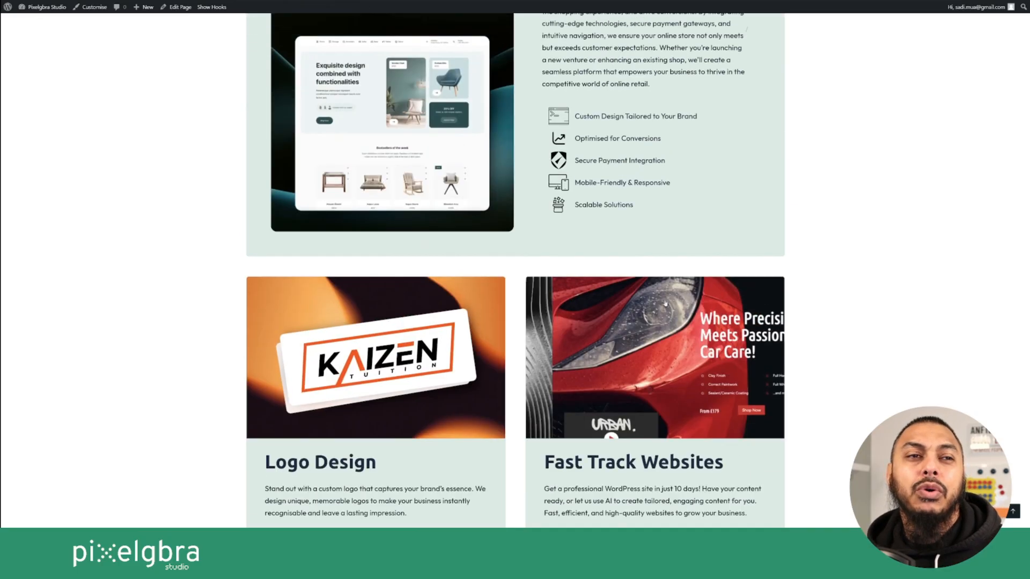
scroll(665, 302, up, 1)
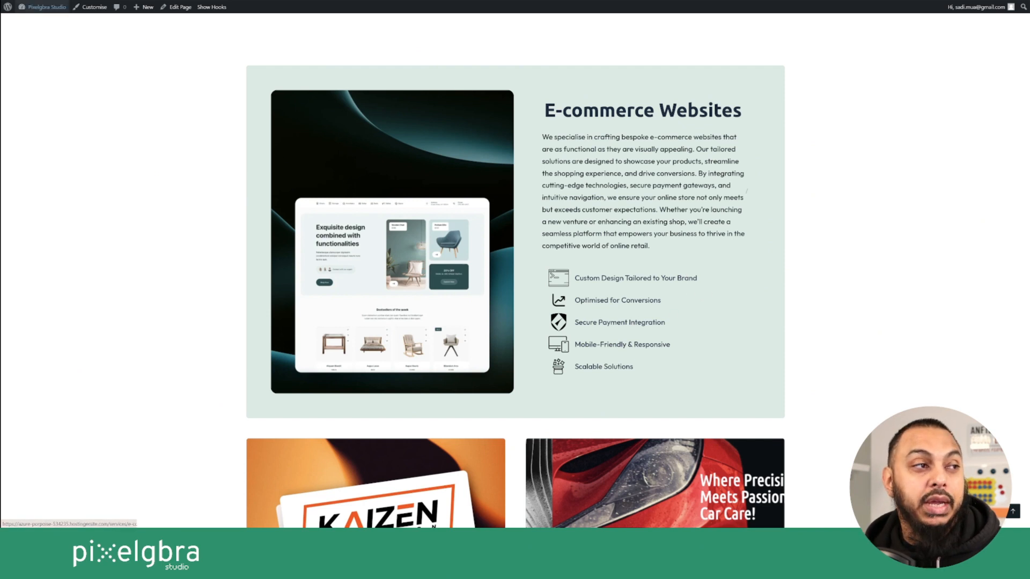
Open the ACPT services custom post type for editing from the site's dashboard and review its minimum configuration
click(36, 11)
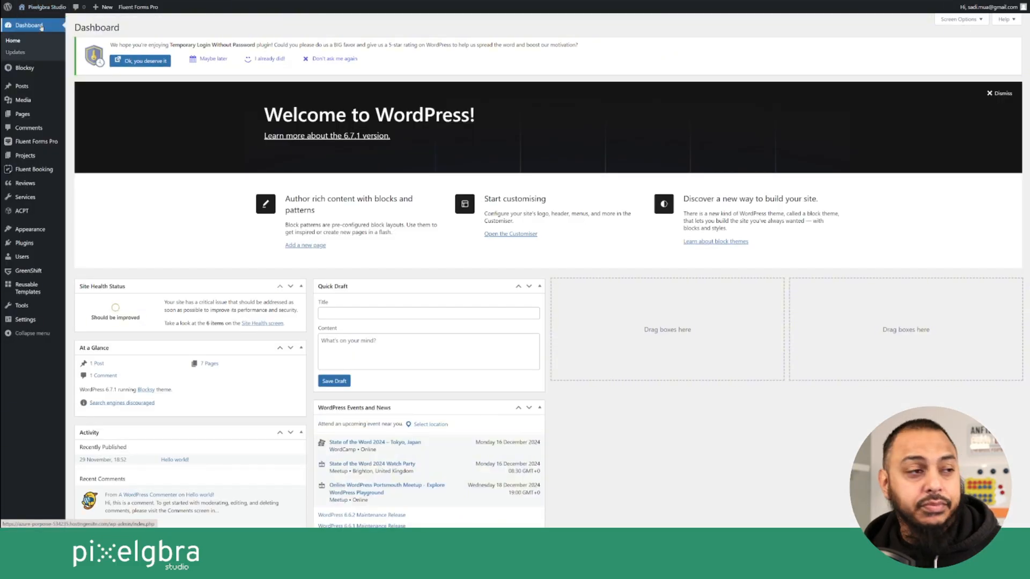
click(29, 213)
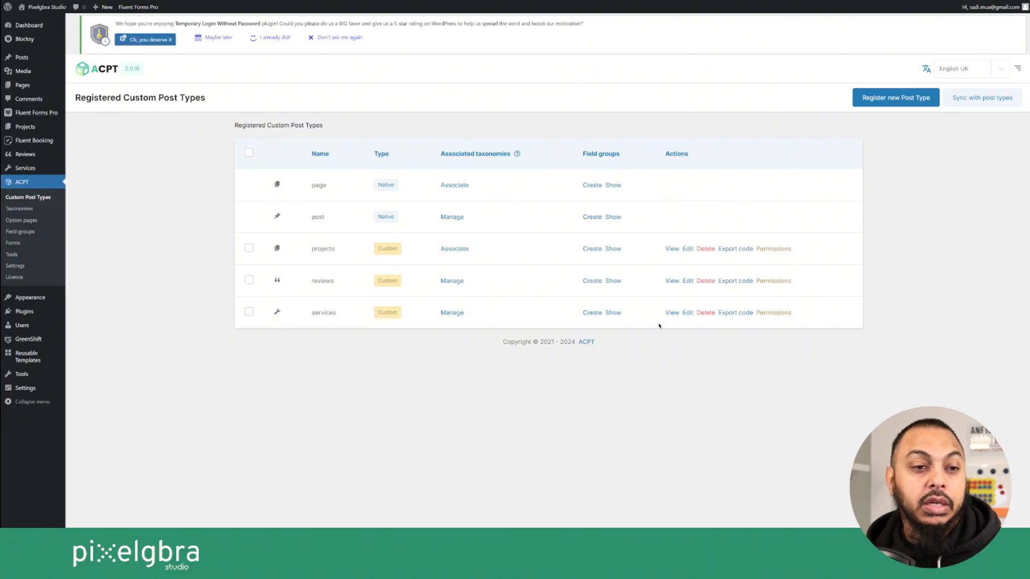
click(687, 313)
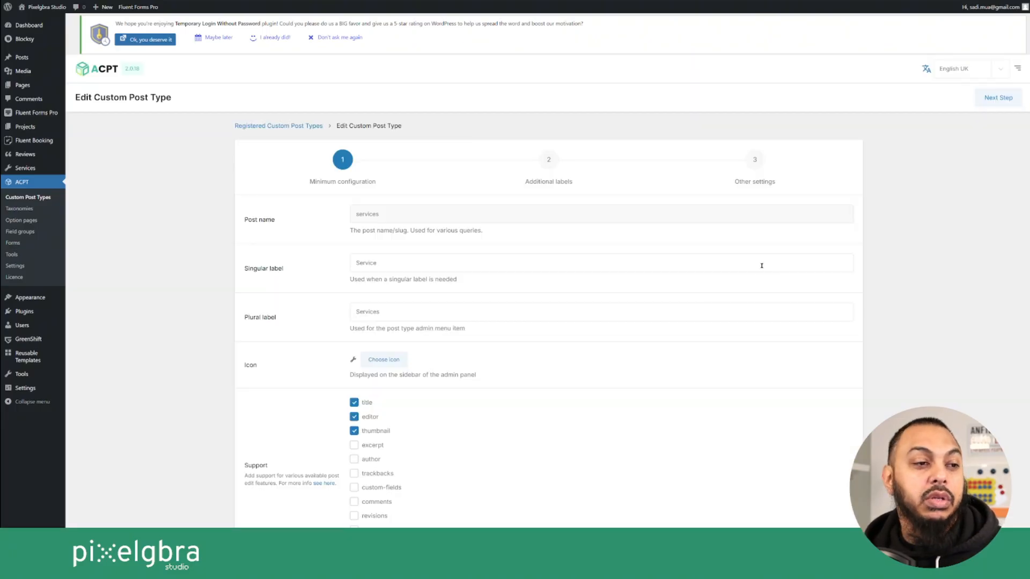
scroll(762, 266, down, 3)
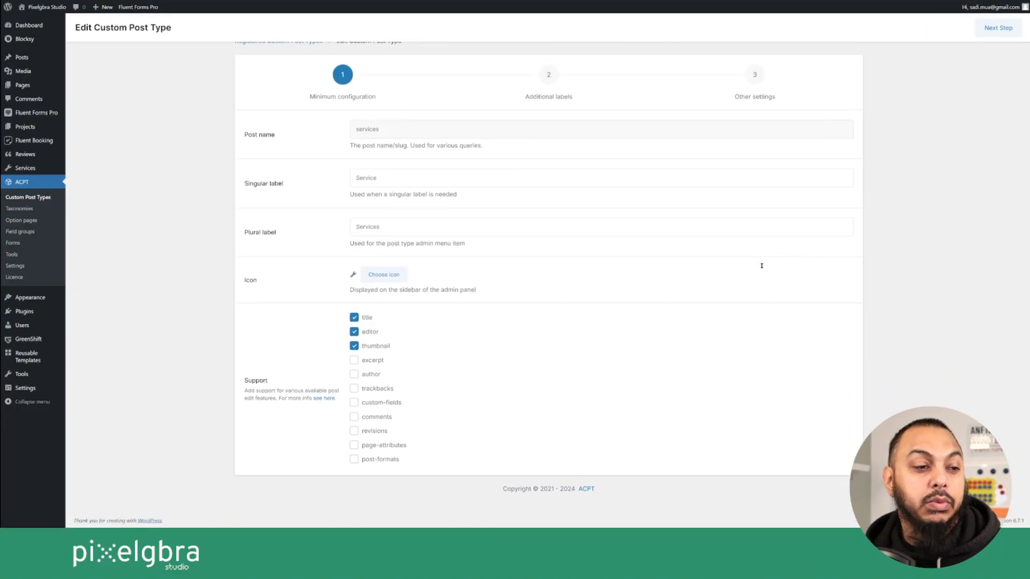
scroll(762, 268, up, 3)
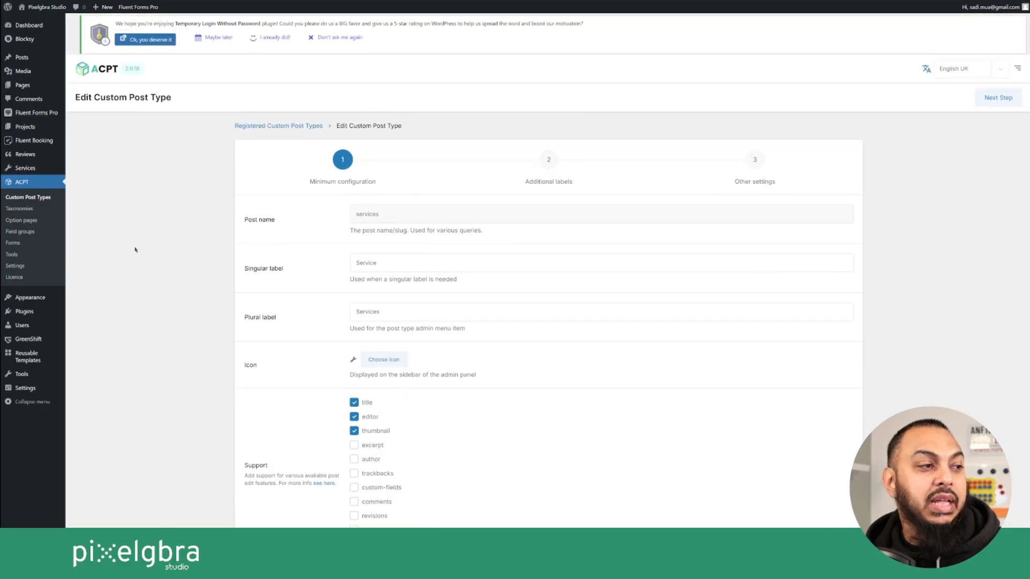
scroll(489, 232, down, 3)
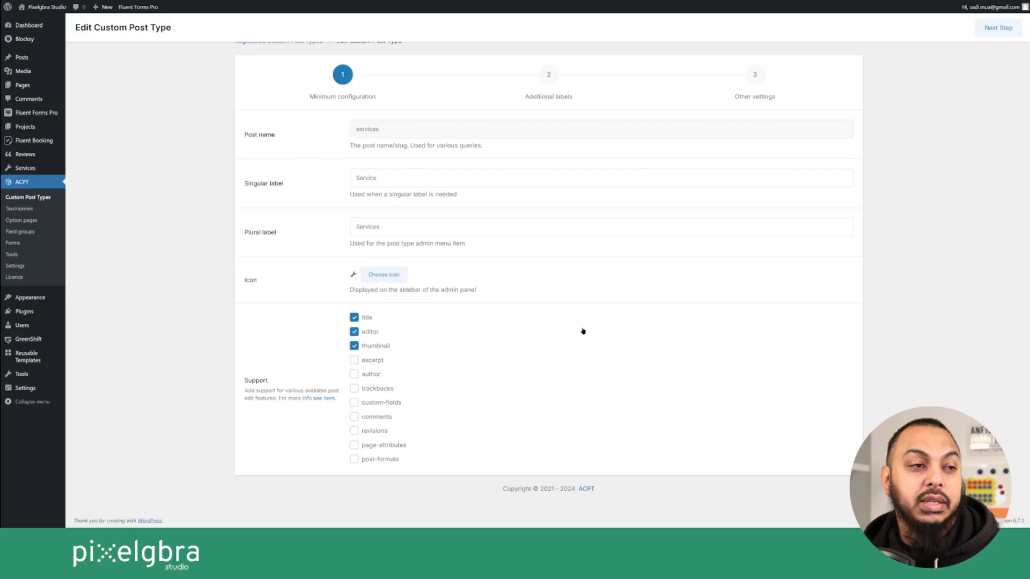
scroll(583, 331, up, 2)
scroll(584, 330, down, 2)
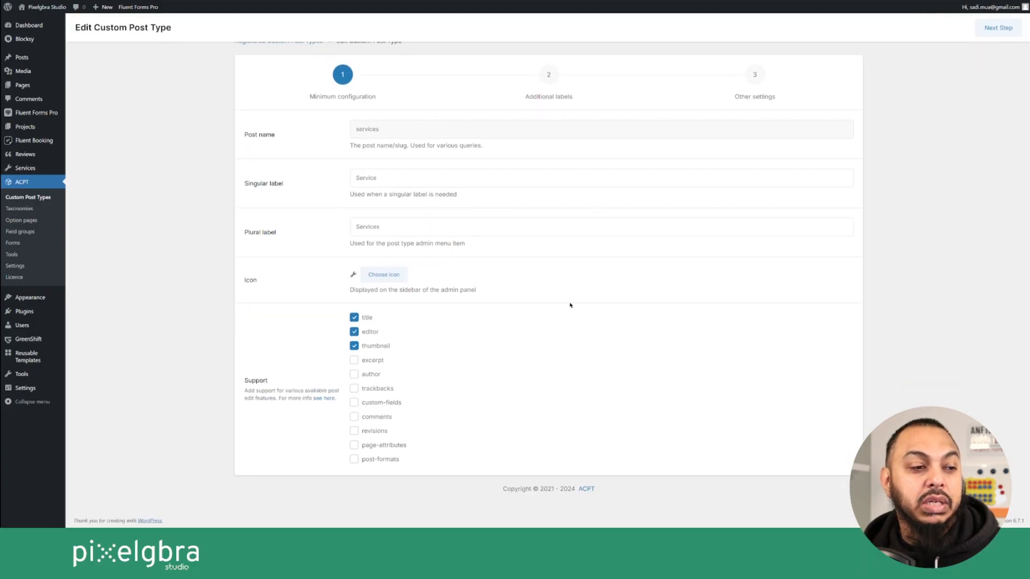
scroll(585, 147, up, 3)
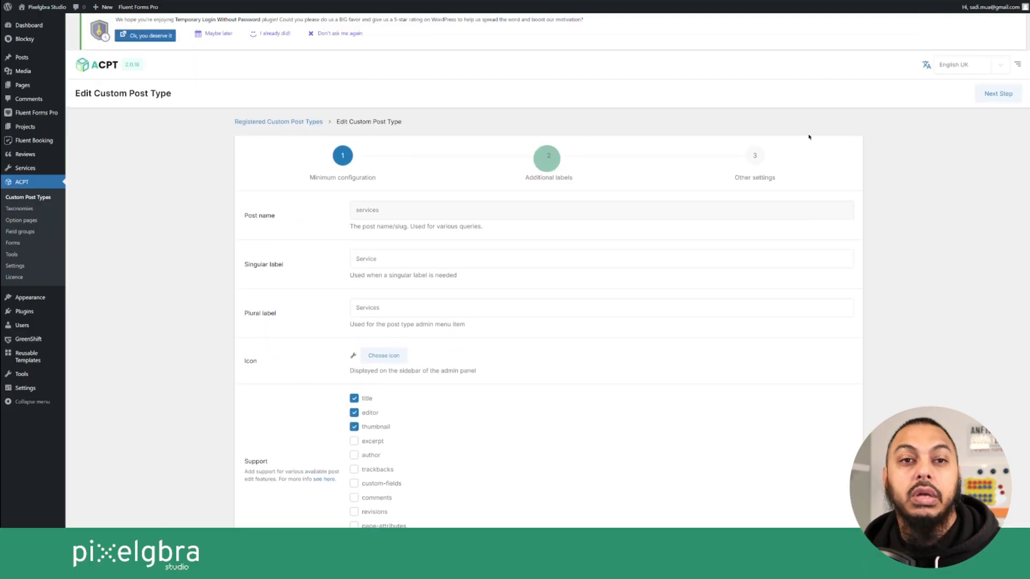
Review the services post type's additional labels, continue to its other settings and save the post type
click(1009, 93)
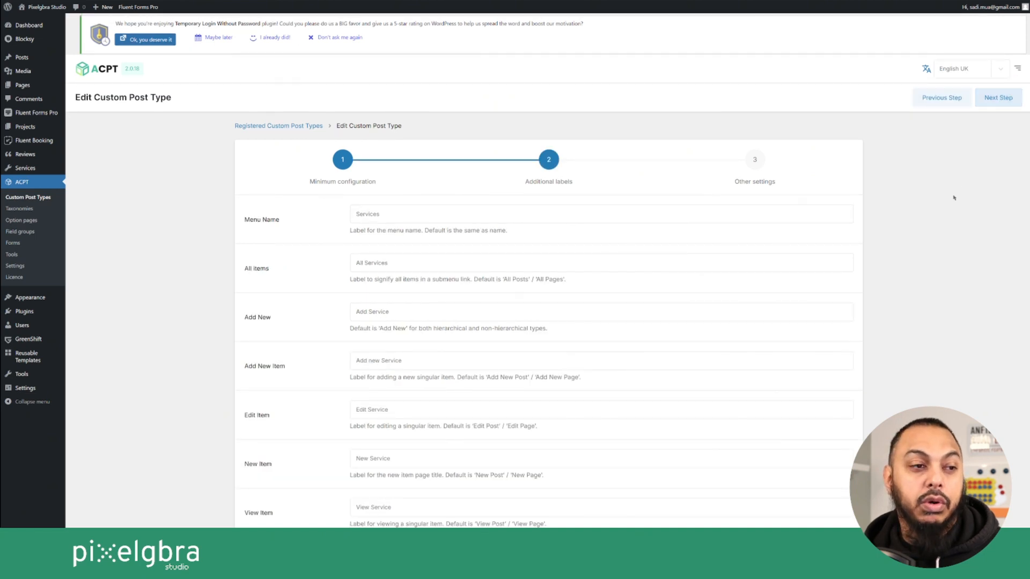
scroll(954, 198, down, 3)
scroll(954, 198, up, 3)
scroll(955, 196, down, 4)
scroll(954, 195, down, 4)
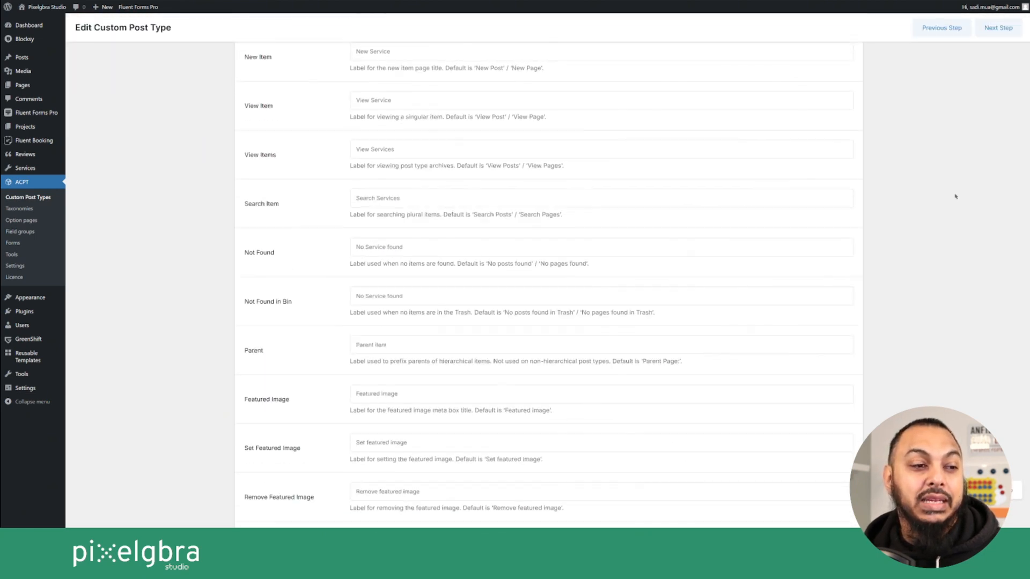
scroll(992, 127, up, 8)
click(1000, 102)
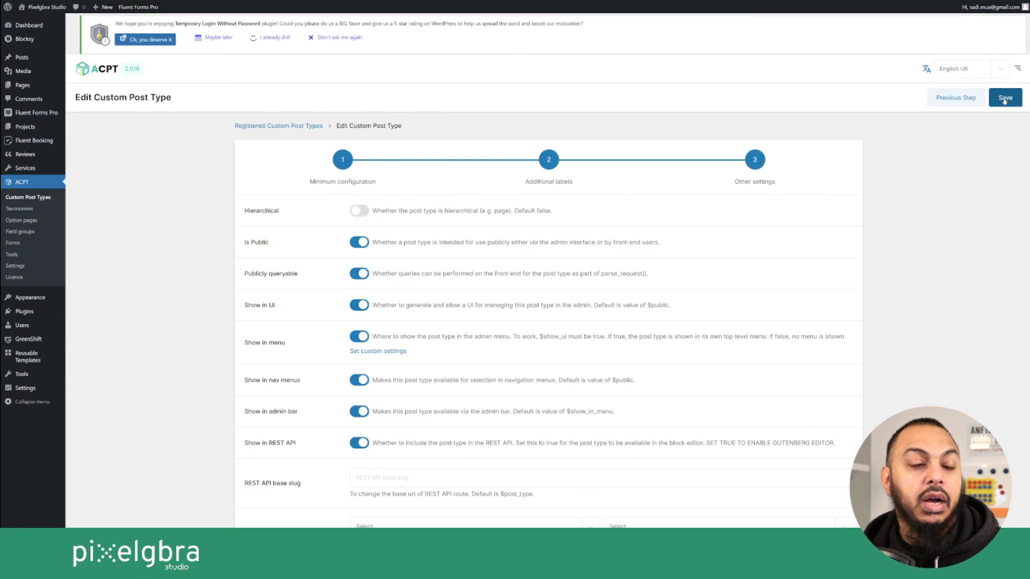
click(1004, 99)
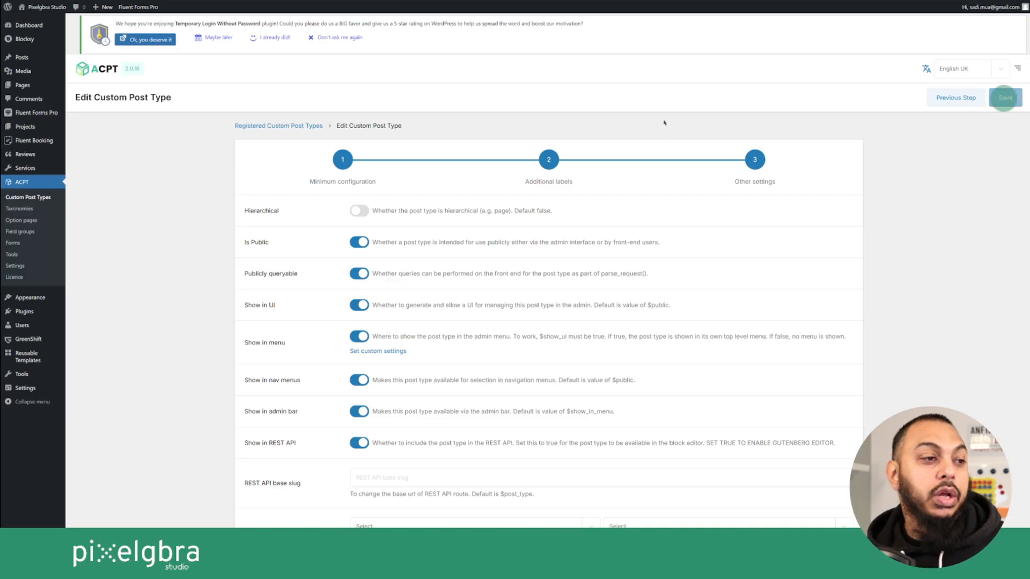
Open the service-group field group for editing and inspect its location settings and the Price and Key Points fields
click(28, 231)
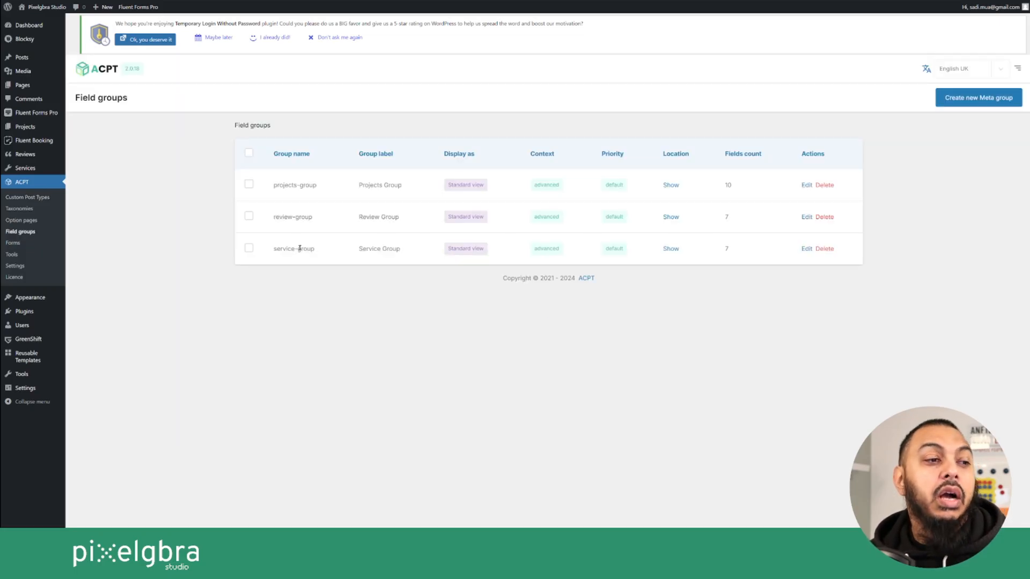
click(806, 249)
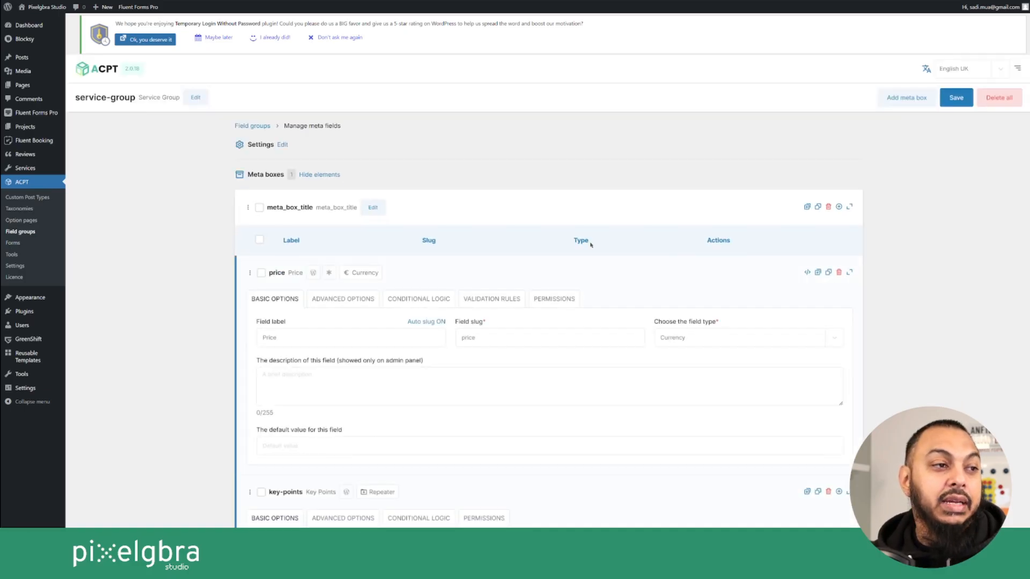
click(282, 145)
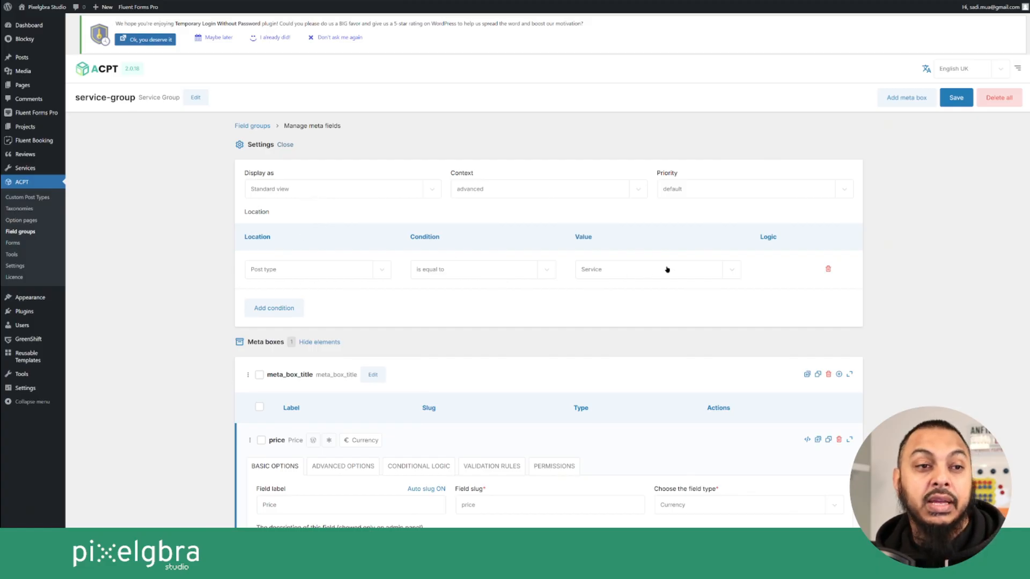
scroll(667, 269, down, 5)
scroll(655, 266, down, 2)
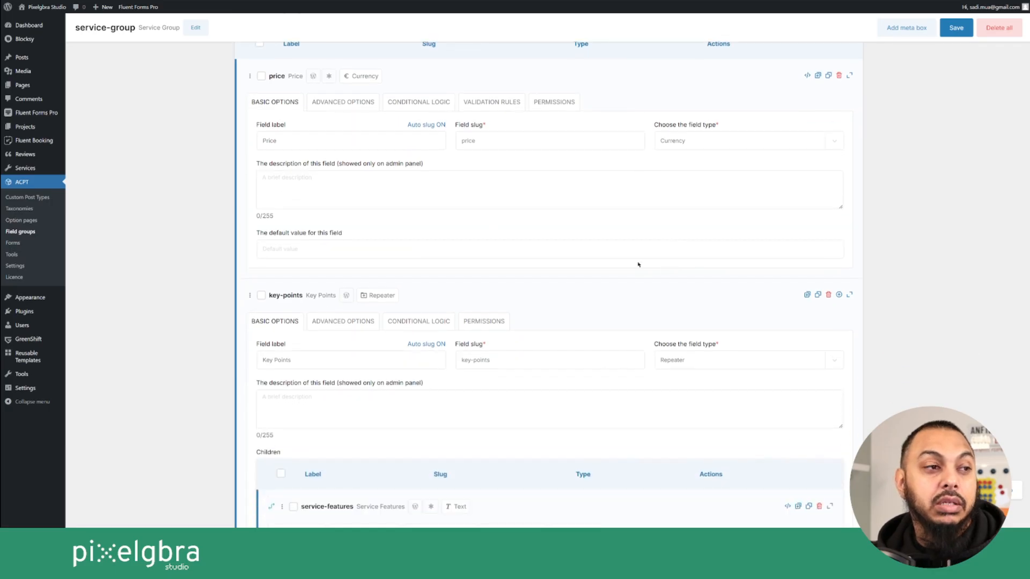
Open the E-commerce Websites service entry for editing and go to its Price field
click(28, 170)
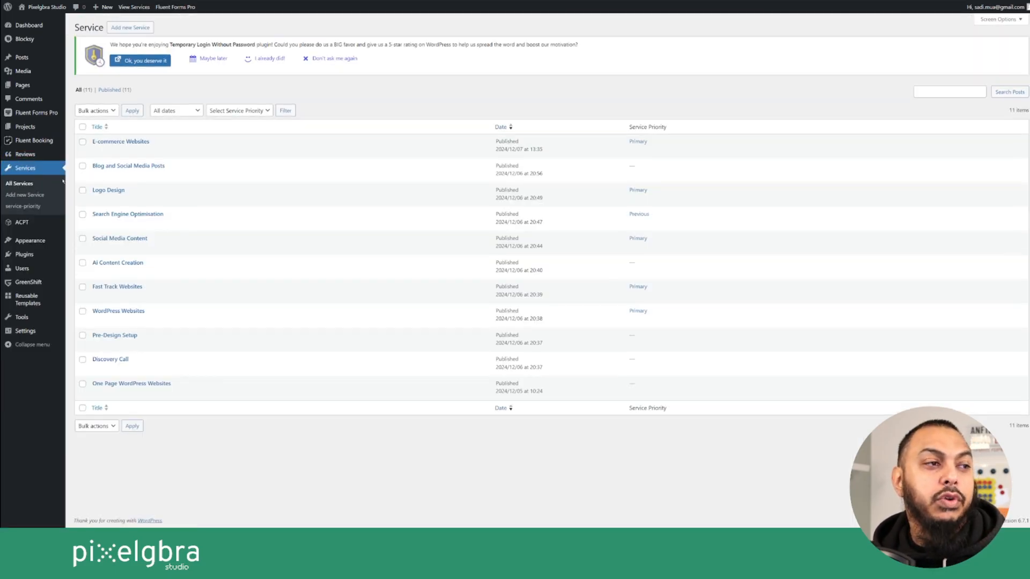
click(133, 143)
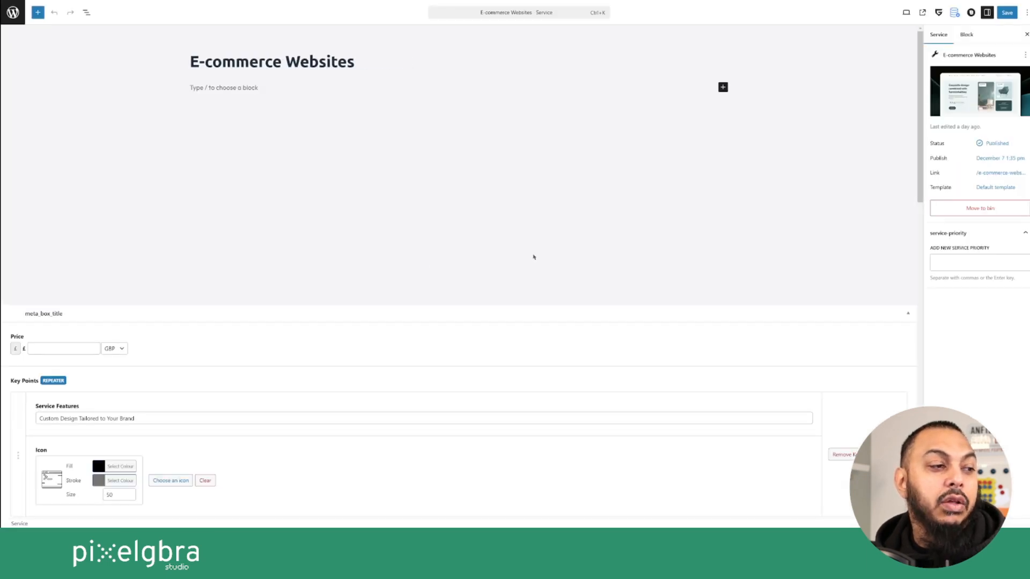
scroll(338, 129, down, 3)
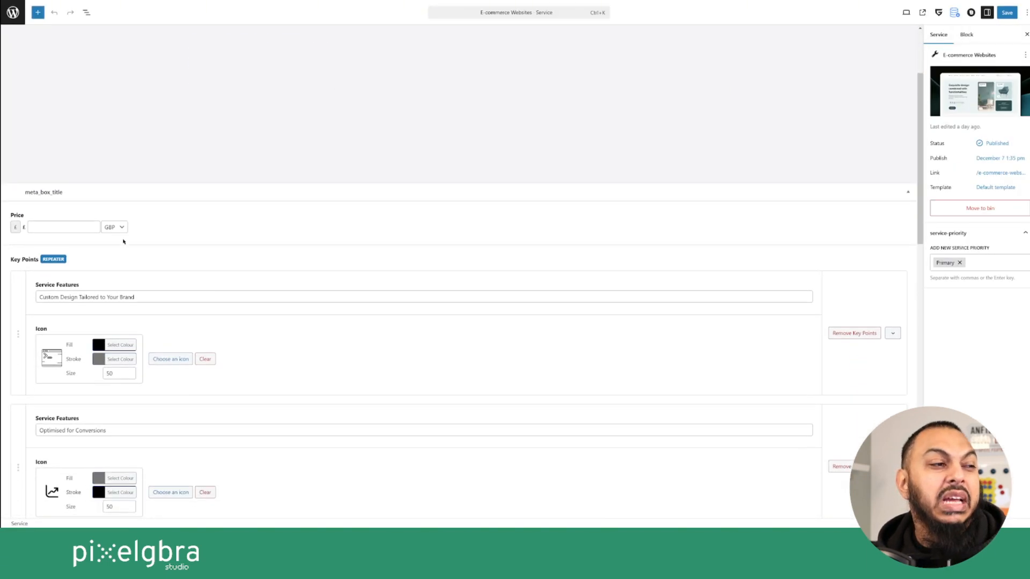
click(73, 226)
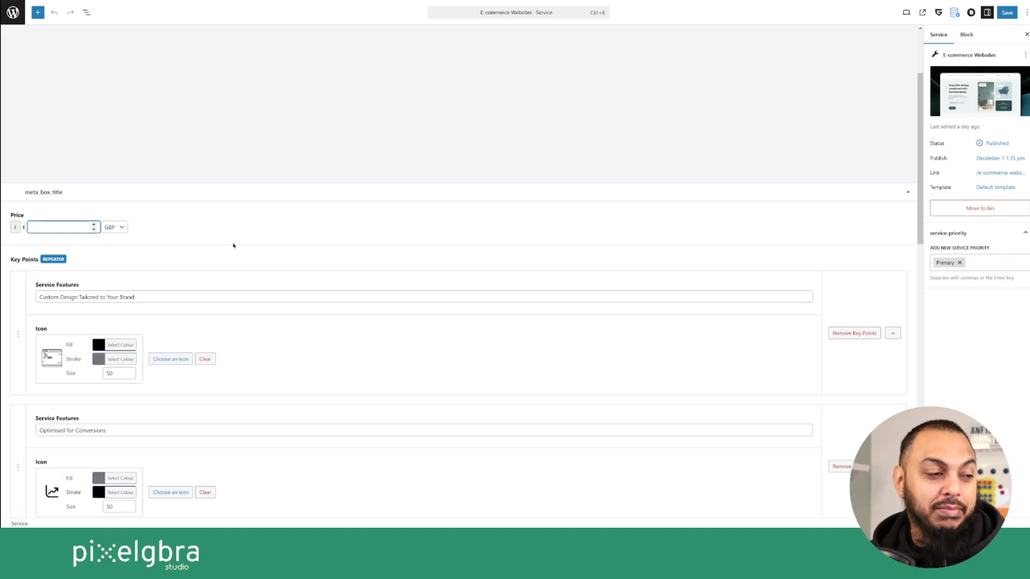
Examine the Key Points repeater entries with their features and icons, plus the Service Details text, in the service entry
scroll(233, 246, down, 3)
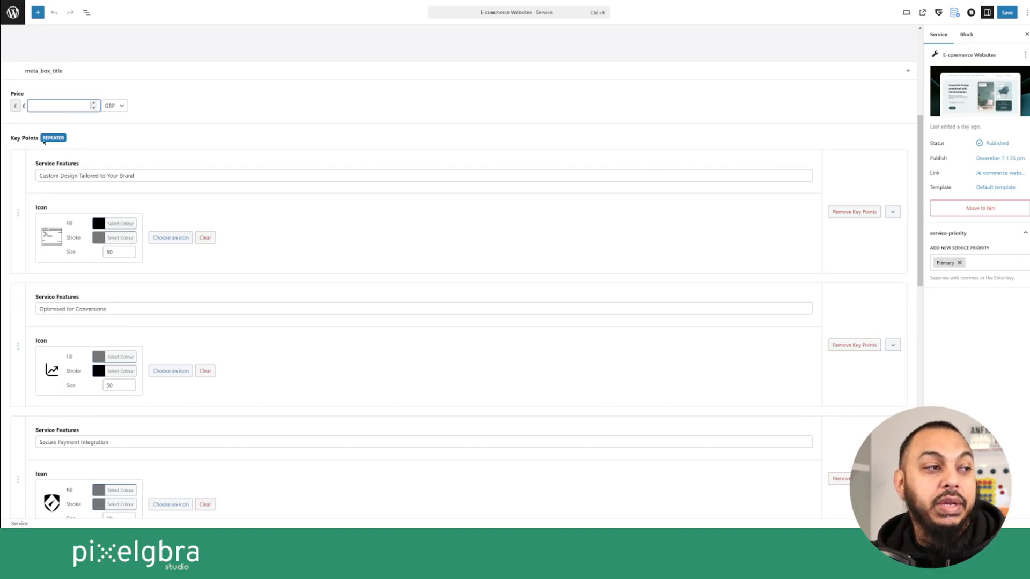
scroll(363, 255, down, 10)
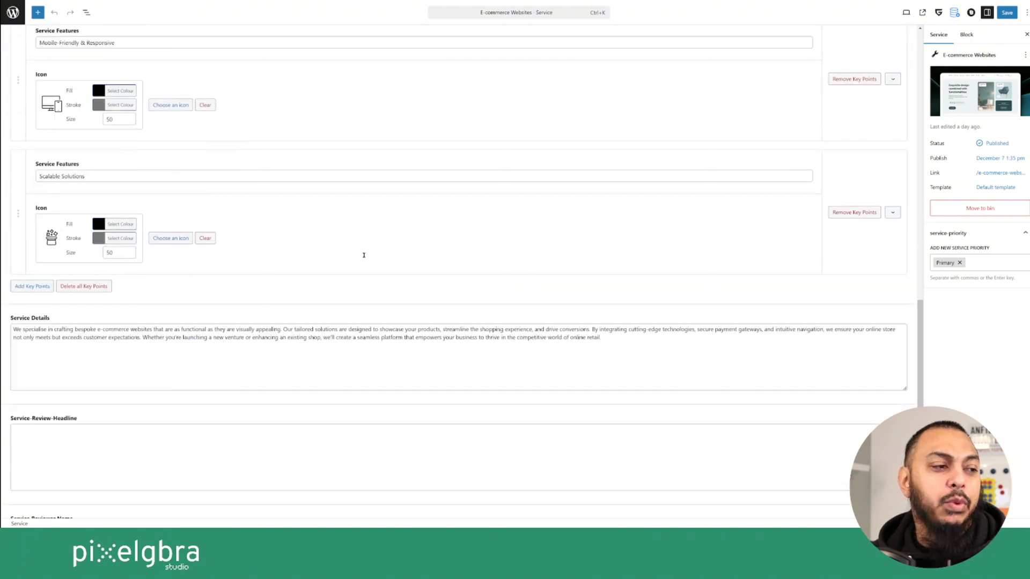
scroll(363, 255, up, 12)
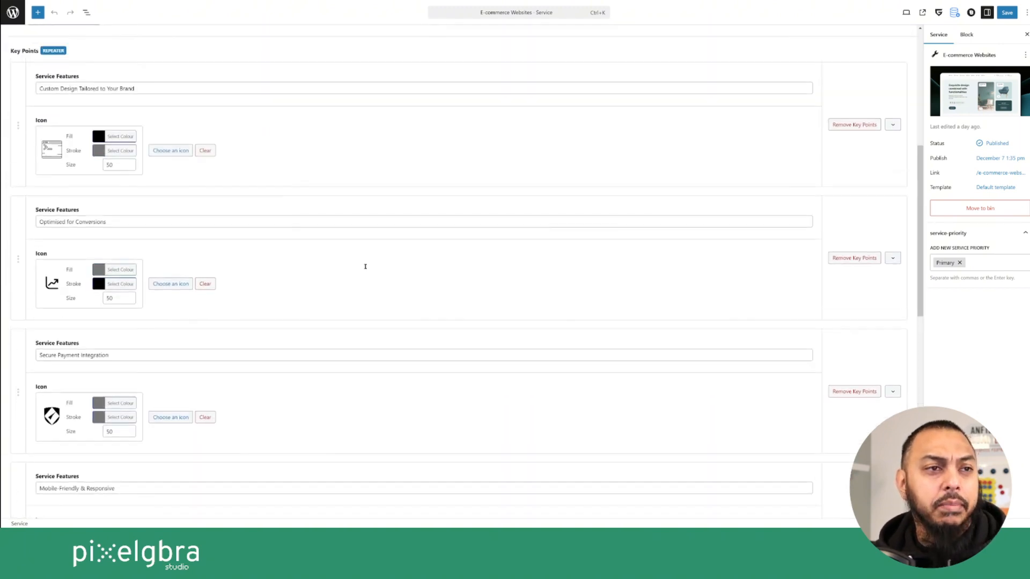
scroll(365, 267, down, 3)
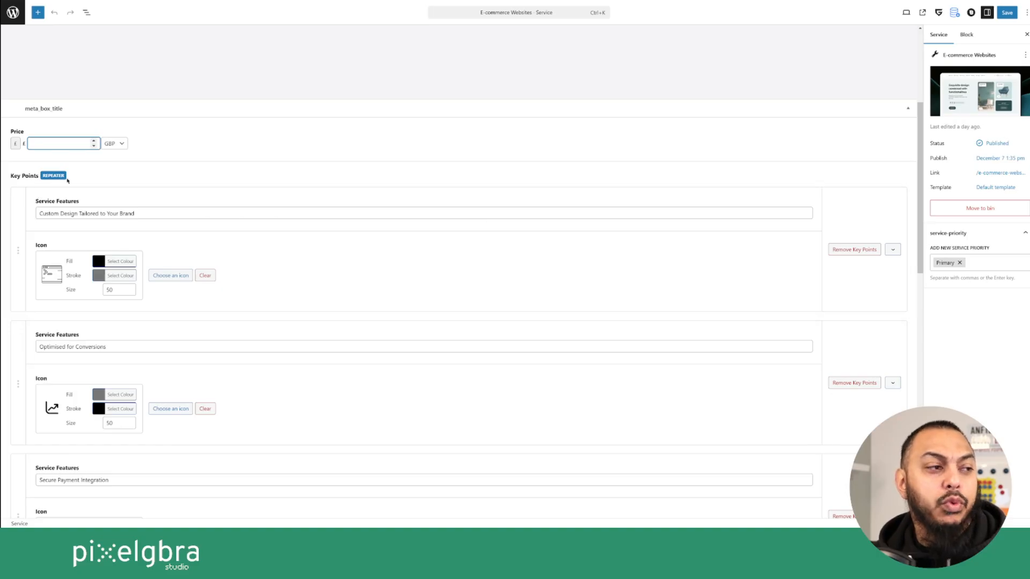
click(38, 182)
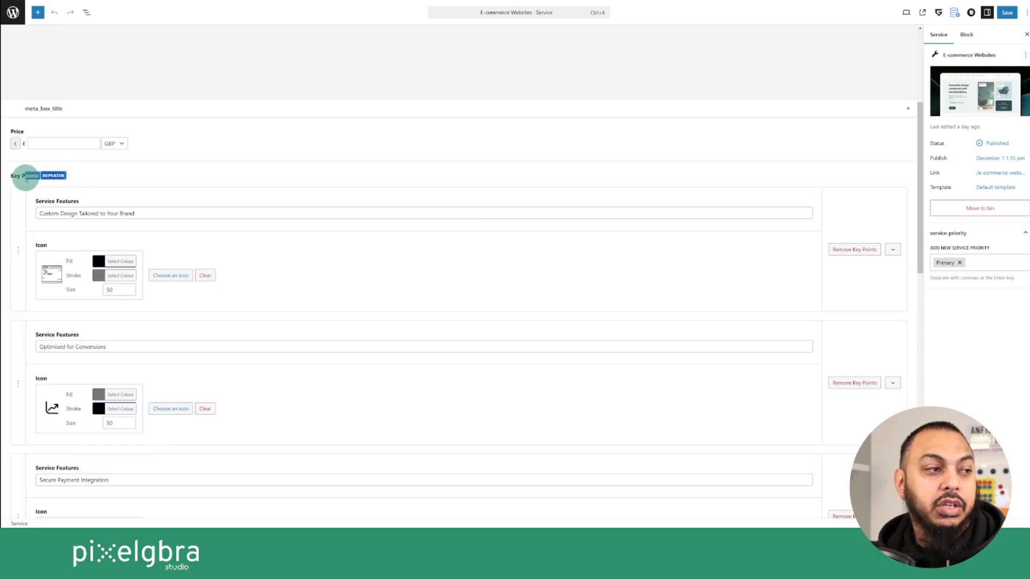
scroll(136, 178, down, 2)
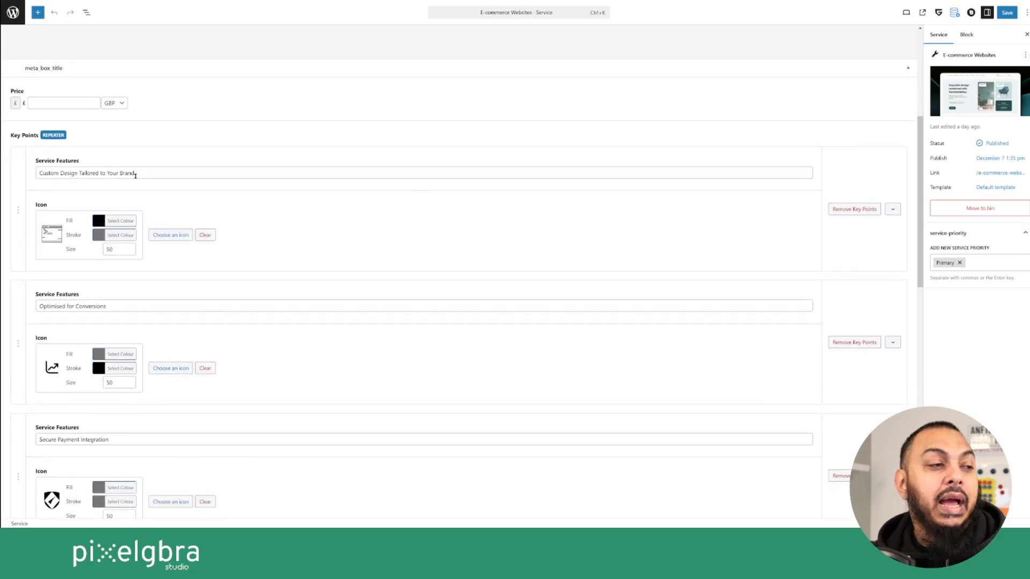
Set the icon size of the "Custom Design Tailored to Your Brand" key point to 25 and save the service
click(67, 132)
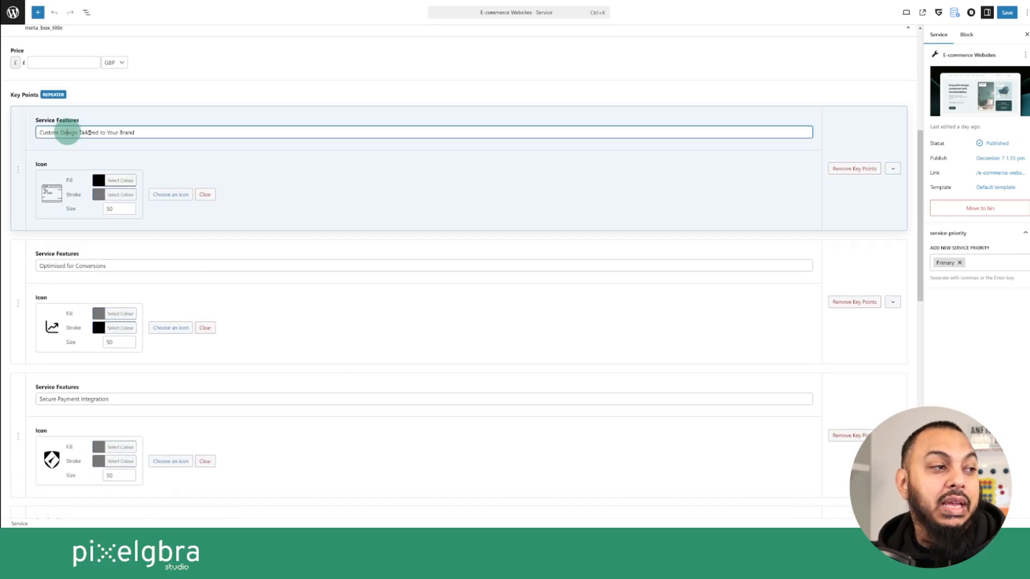
double_click(145, 133)
click(164, 133)
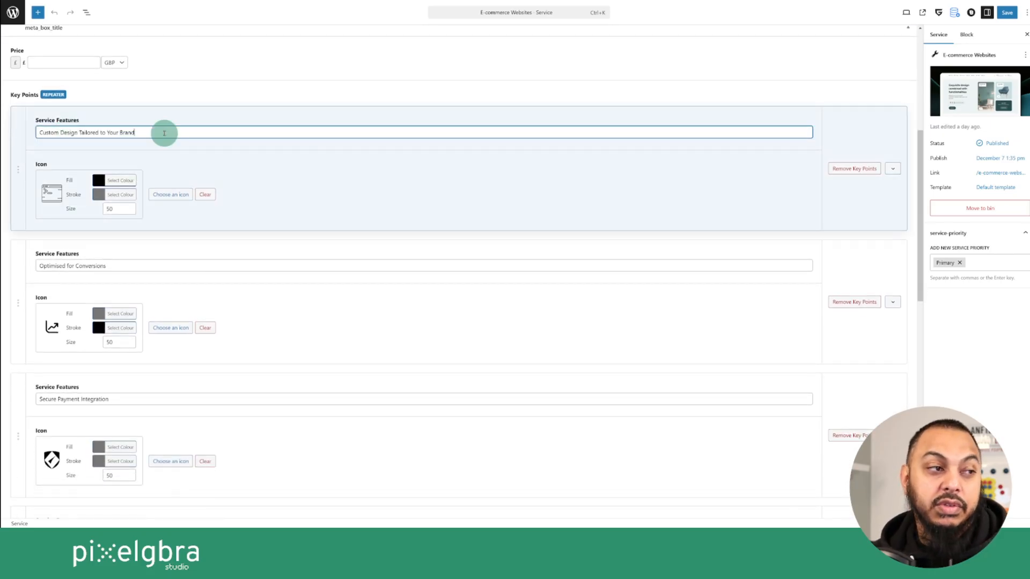
scroll(161, 156, down, 2)
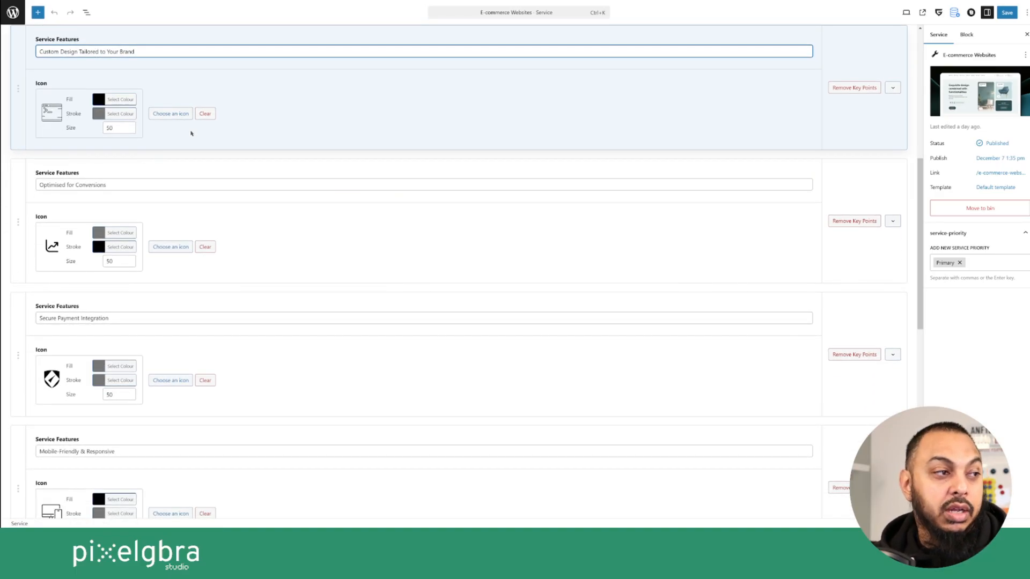
click(112, 127)
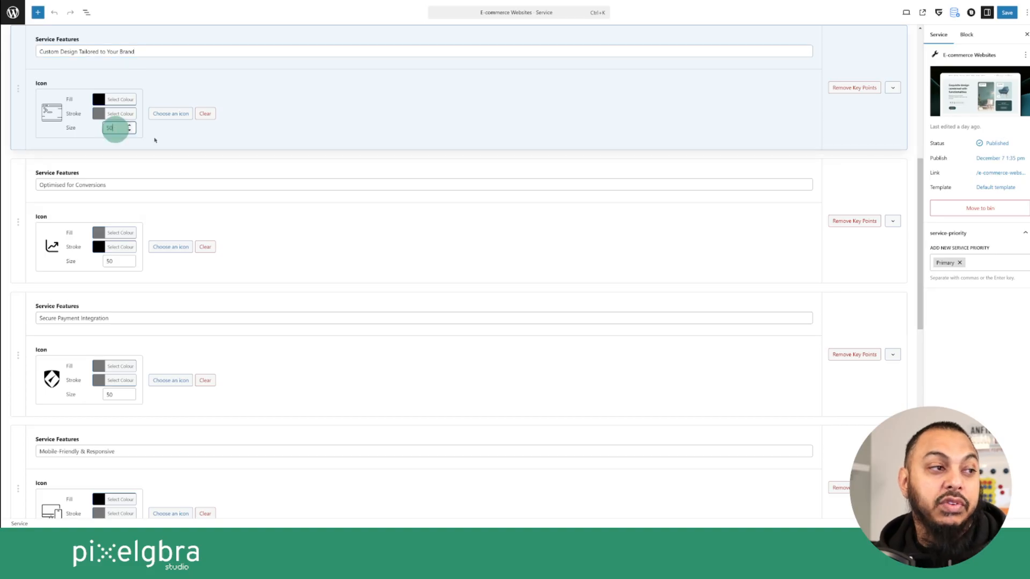
double_click(112, 127)
text(25)
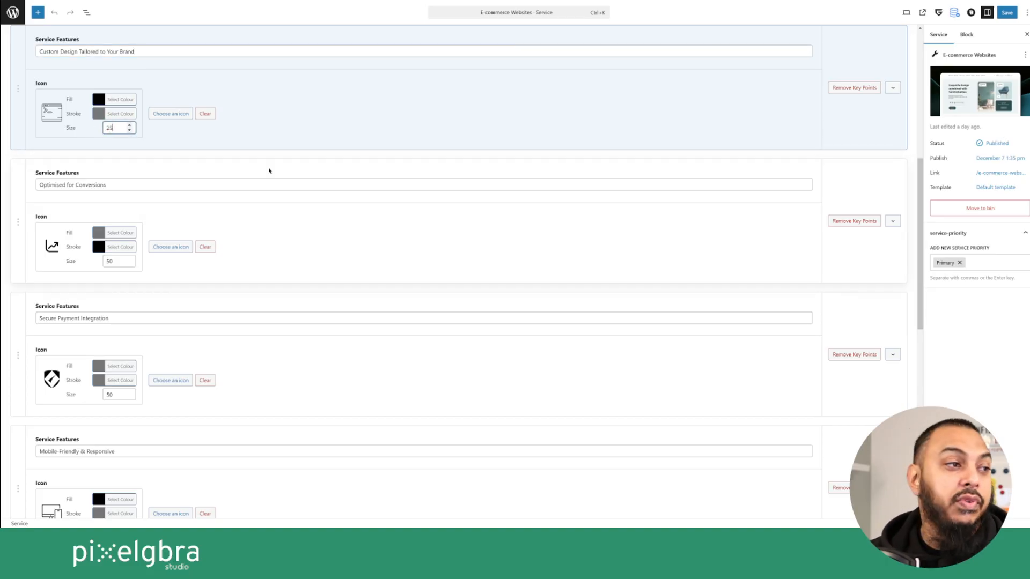
click(1006, 12)
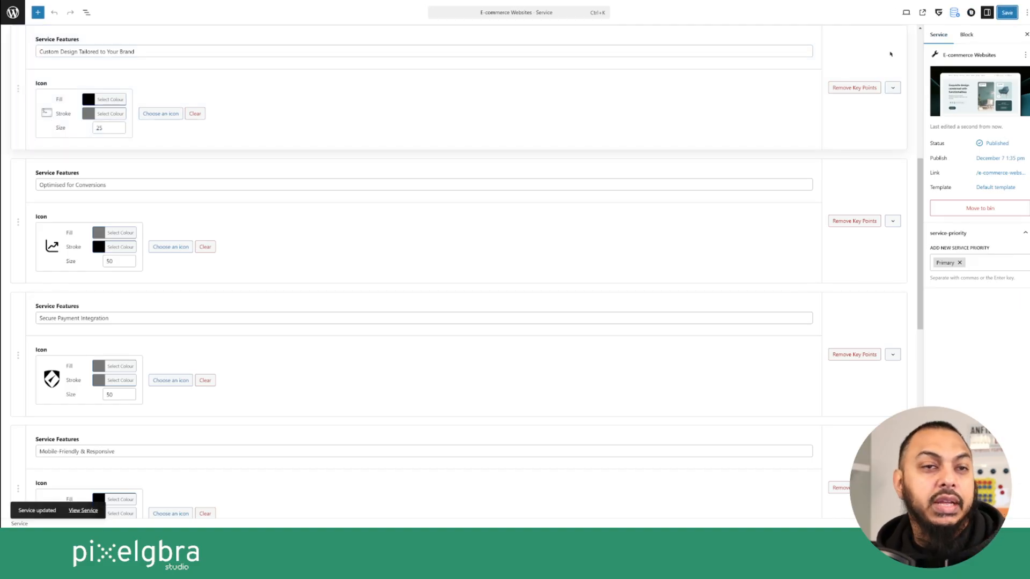
Set the icon size of the "Scalable Solutions" key point to 35 and save the service
scroll(527, 167, down, 1)
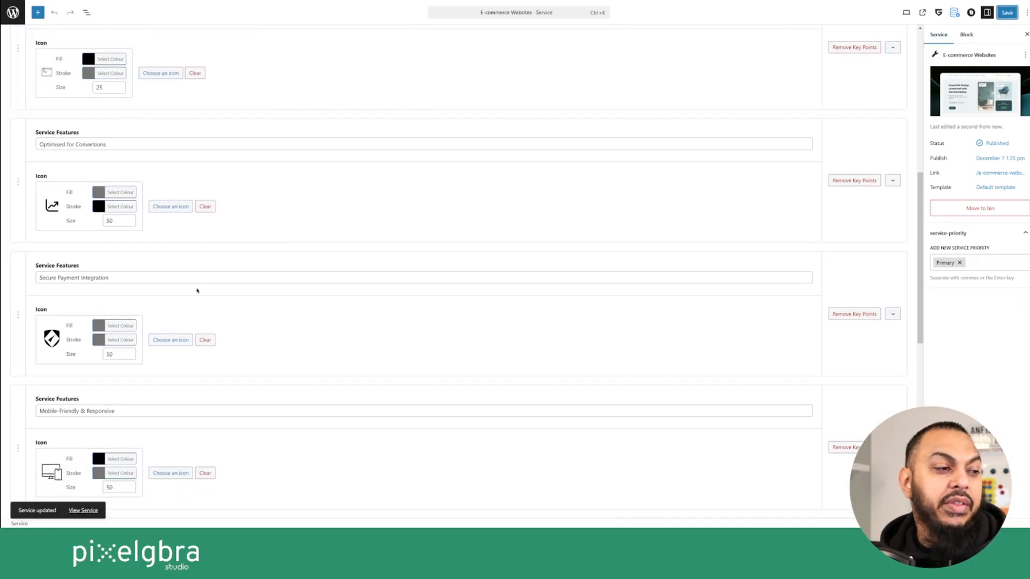
scroll(197, 293, down, 4)
scroll(197, 297, down, 2)
click(86, 298)
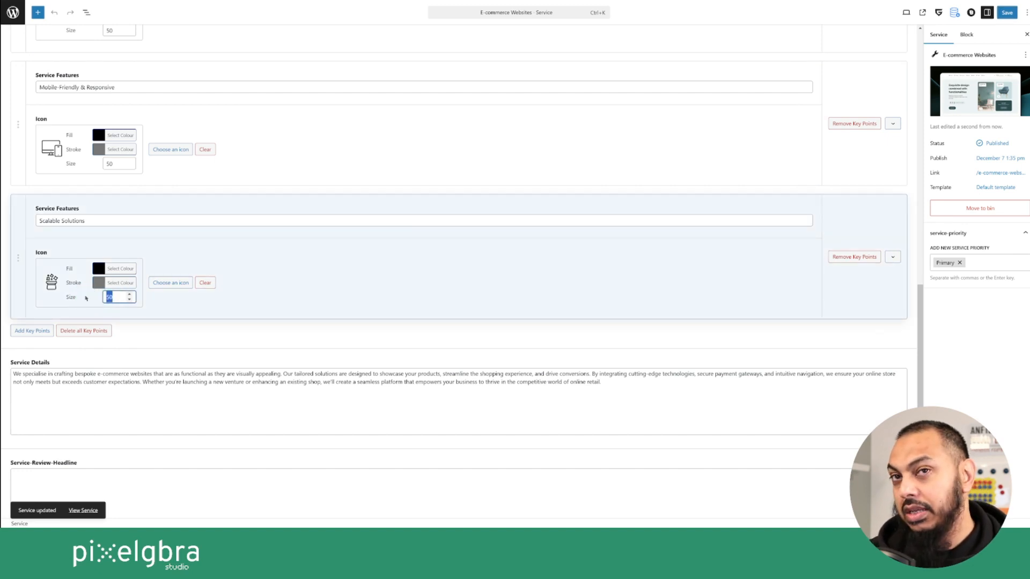
text(35)
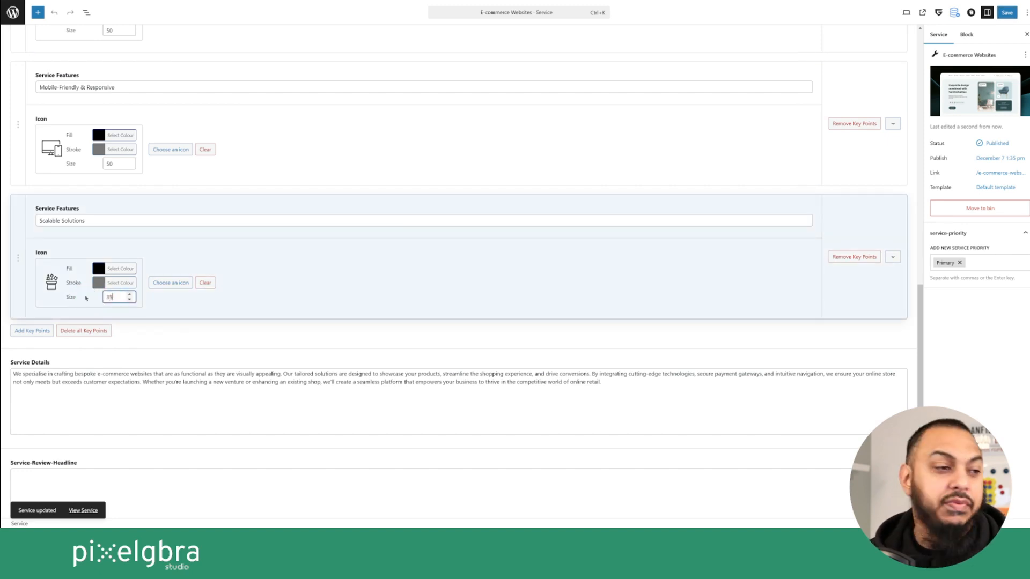
click(1008, 14)
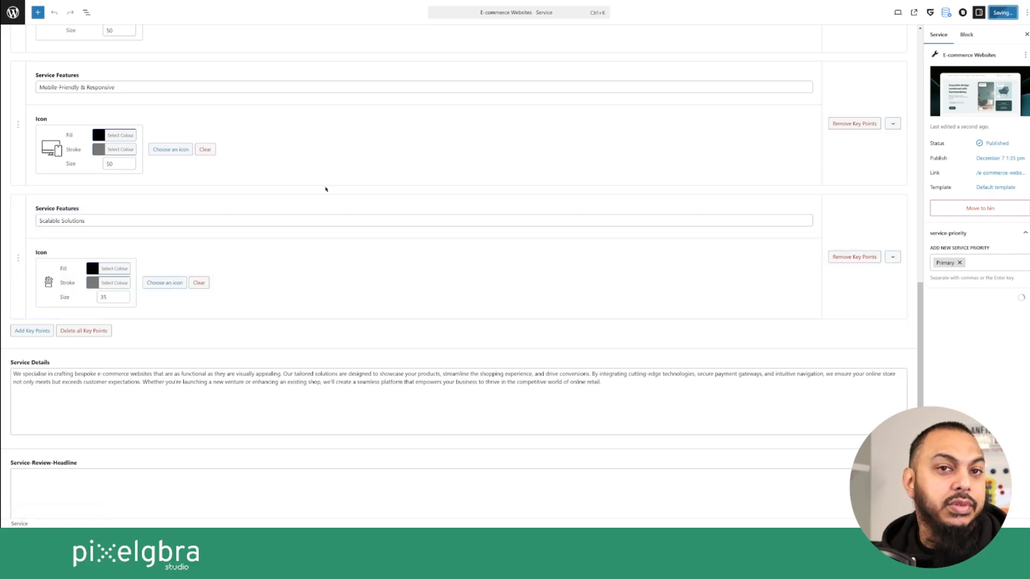
Set the icon sizes to 30 for "Optimised for Conversions" and 40 for "Secure Payment Integration", and save the service
scroll(324, 188, up, 7)
scroll(113, 231, down, 1)
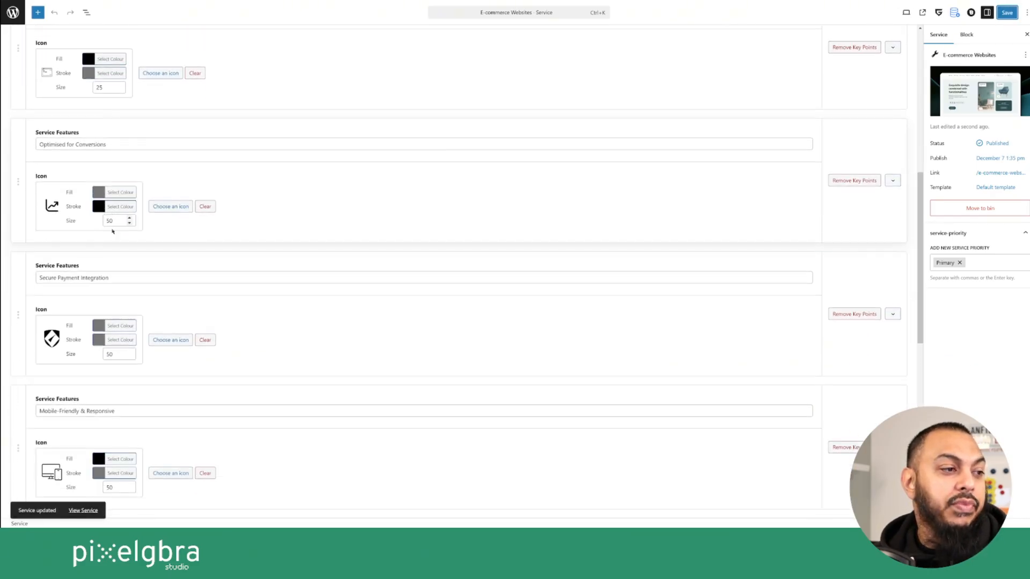
drag(119, 220, 83, 220)
text(30)
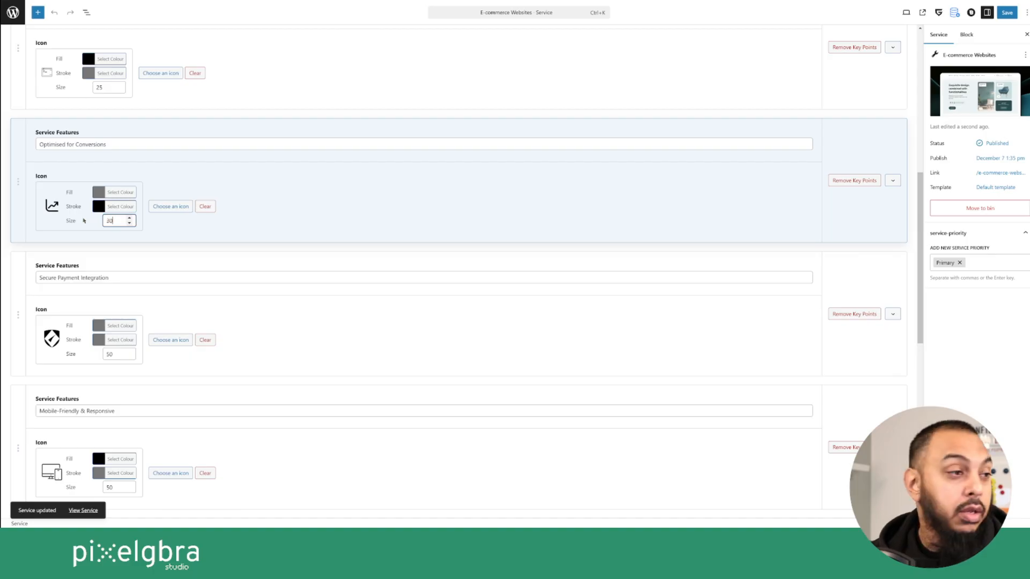
scroll(120, 278, down, 2)
drag(119, 273, 86, 271)
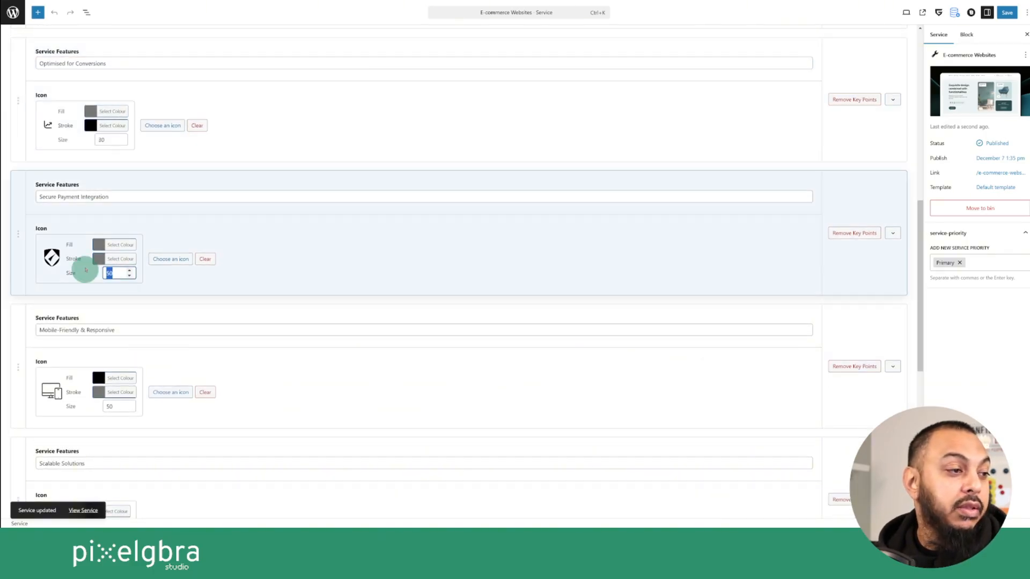
text(40)
scroll(383, 381, down, 4)
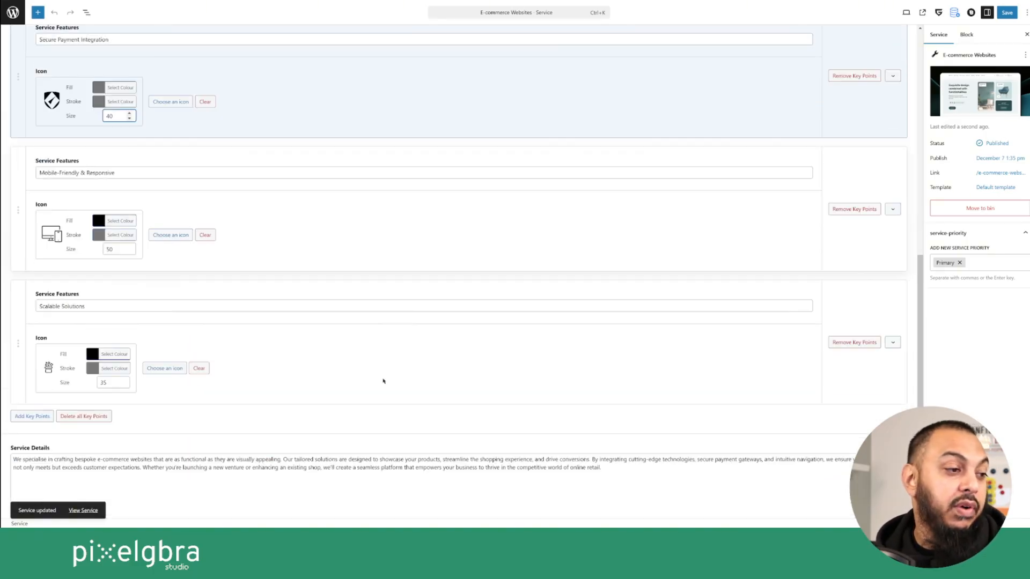
click(1007, 12)
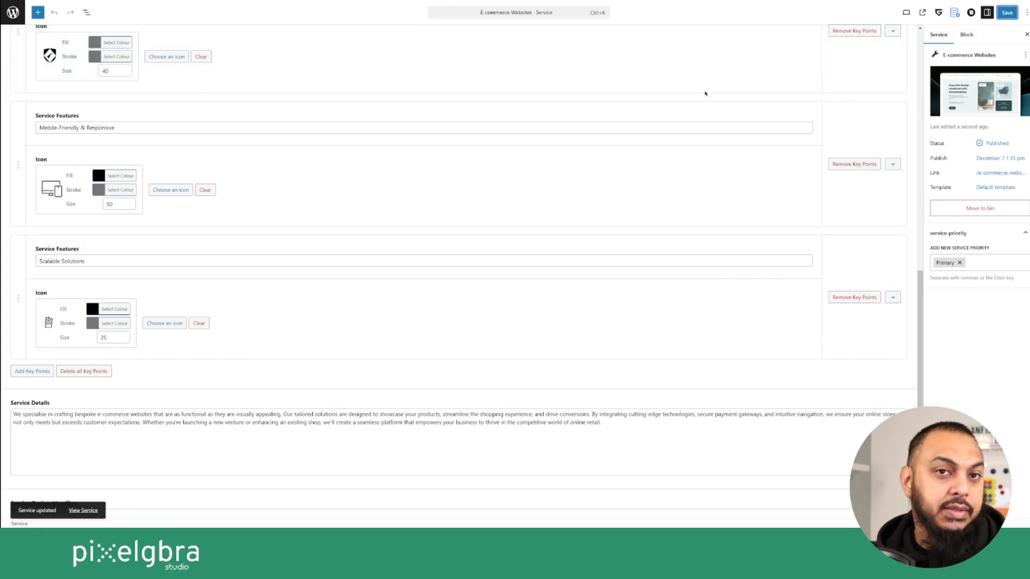
Review the service entry's Key Points rows, Service Details text and reviewer fields
scroll(605, 121, up, 10)
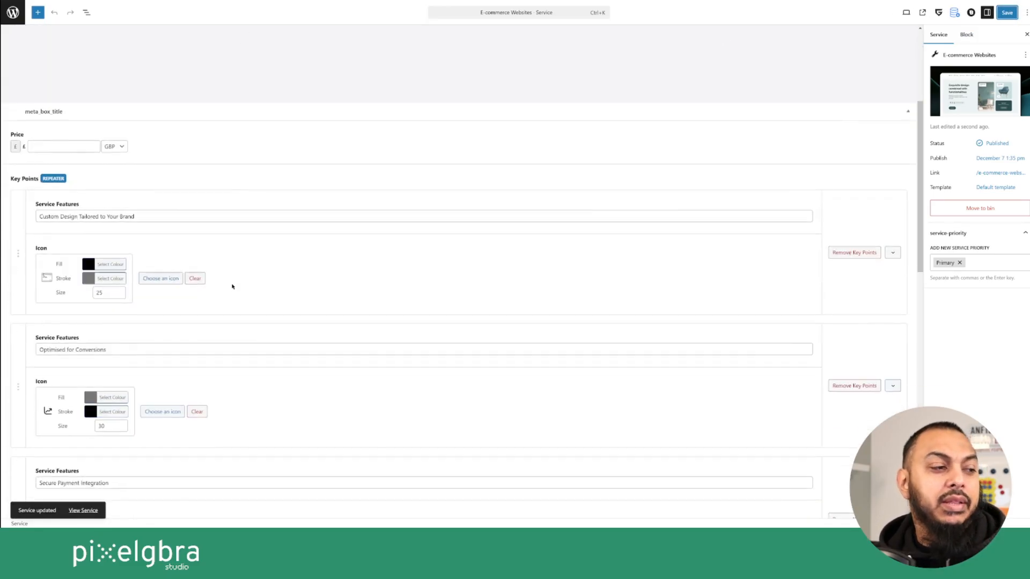
scroll(232, 286, down, 13)
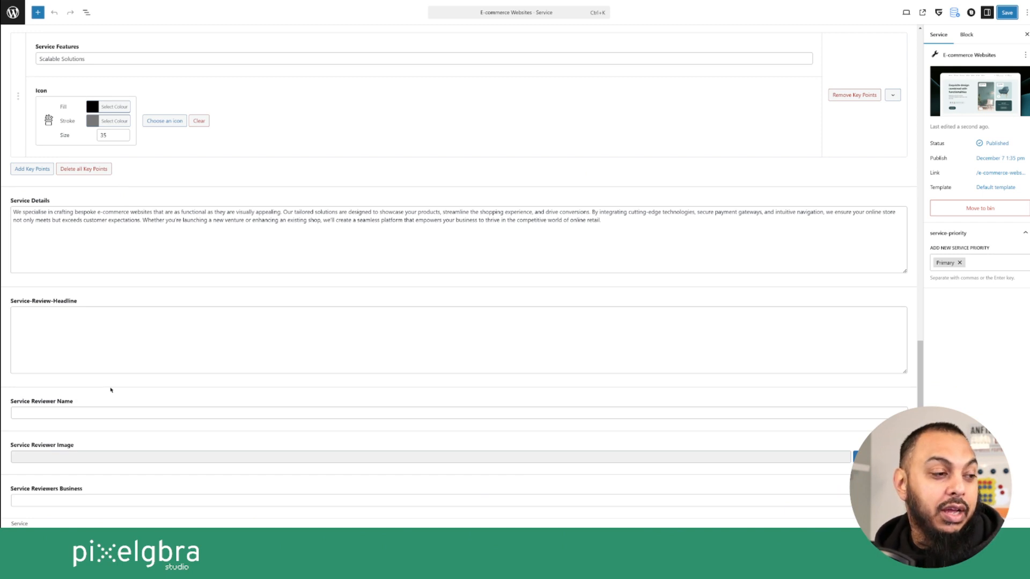
scroll(223, 456, up, 10)
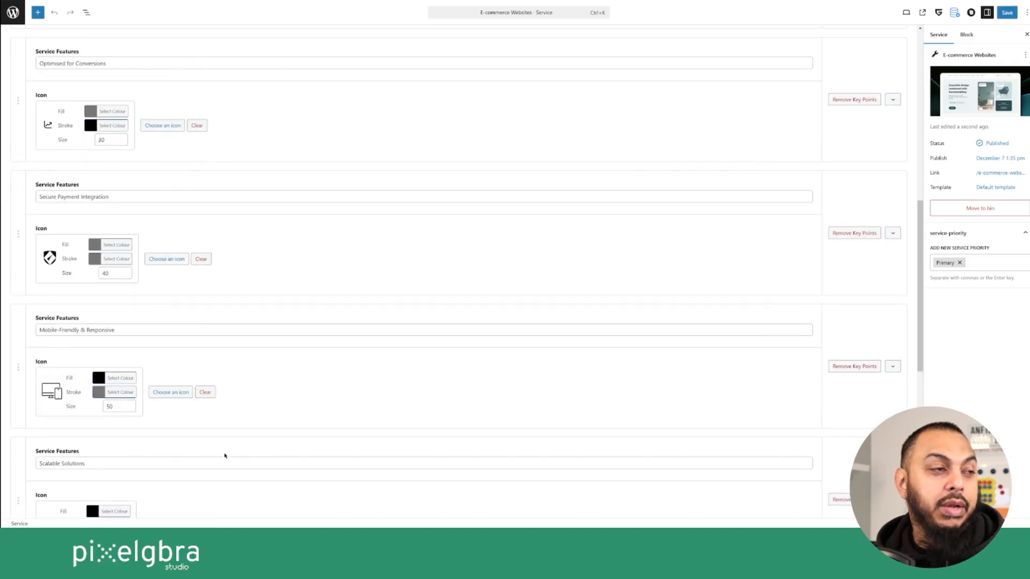
scroll(225, 456, up, 2)
Save the E-commerce Websites entry once more and return to the list of services
click(241, 89)
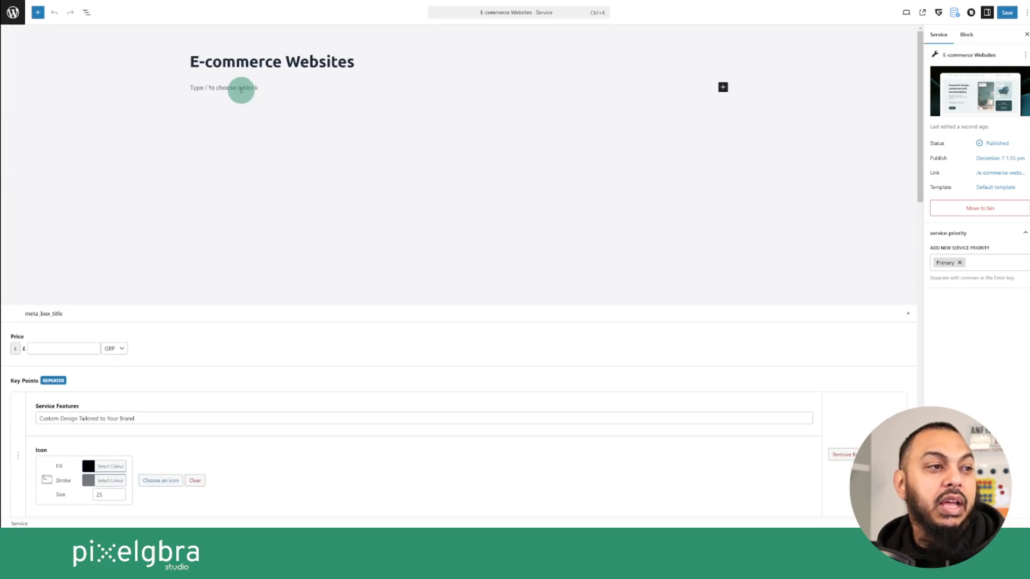
click(13, 13)
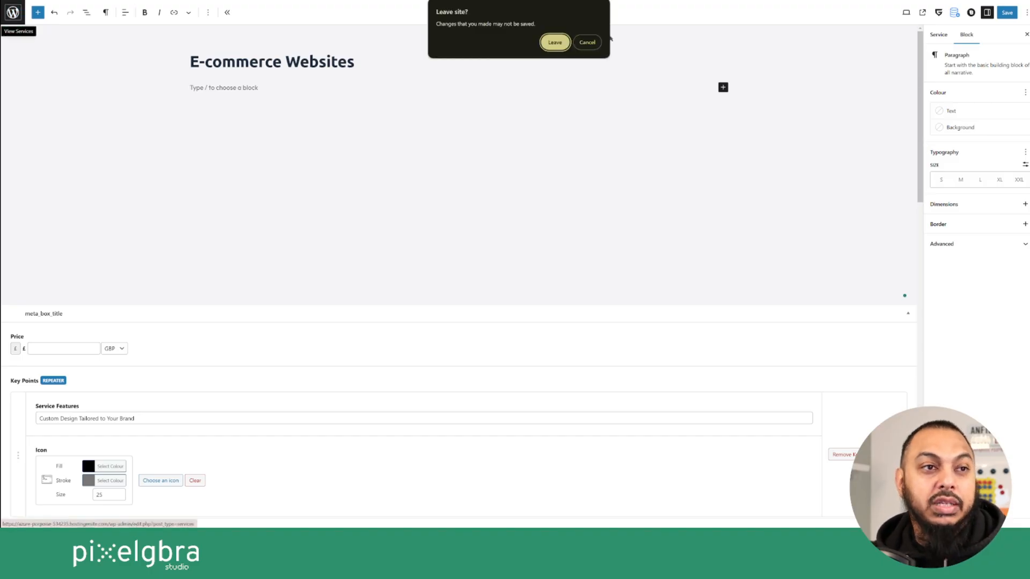
click(582, 42)
key(ctrl+s)
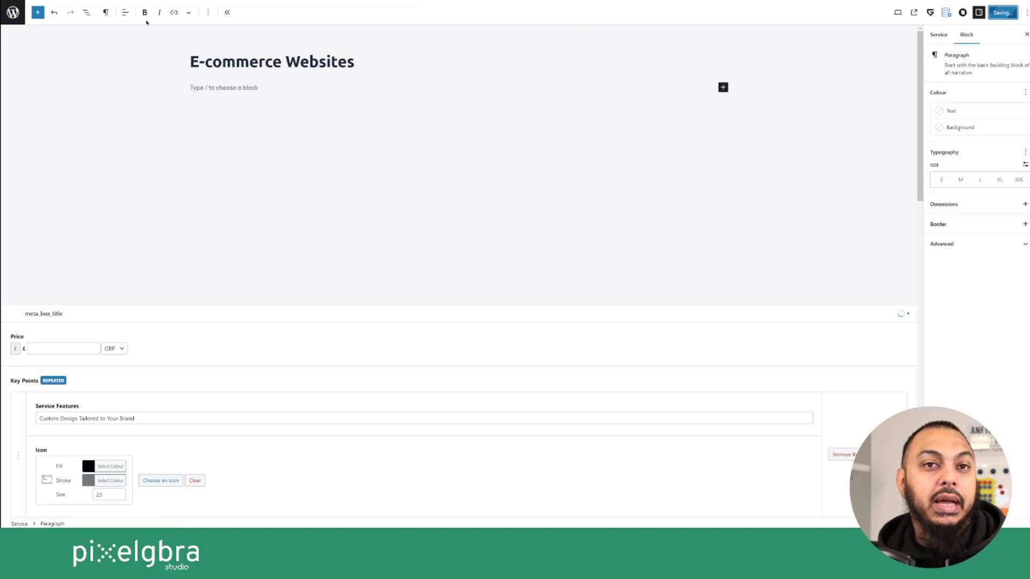
click(5, 15)
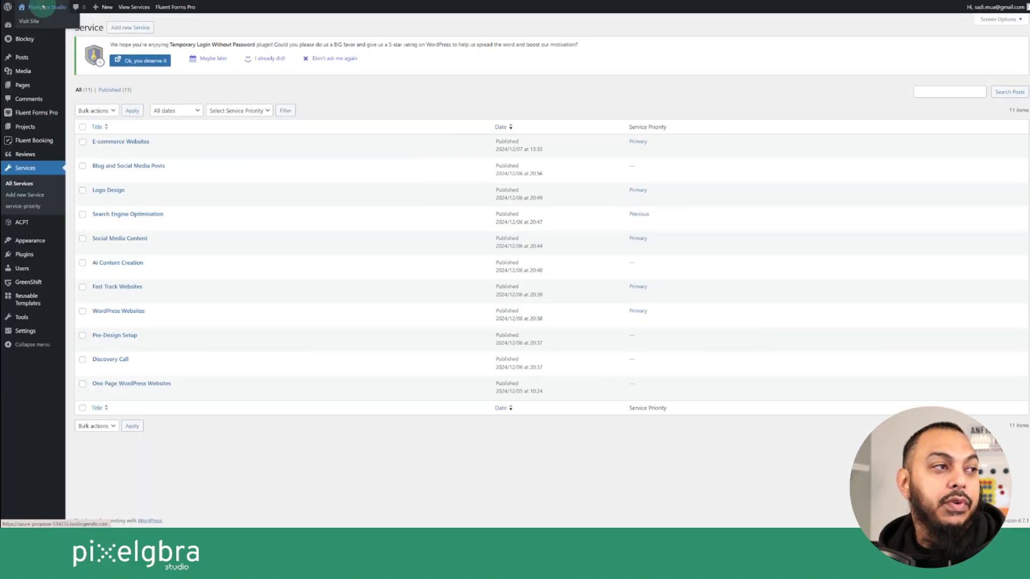
Visit the live site's Our Services page and examine the E-commerce Websites card with its key point icons
click(43, 7)
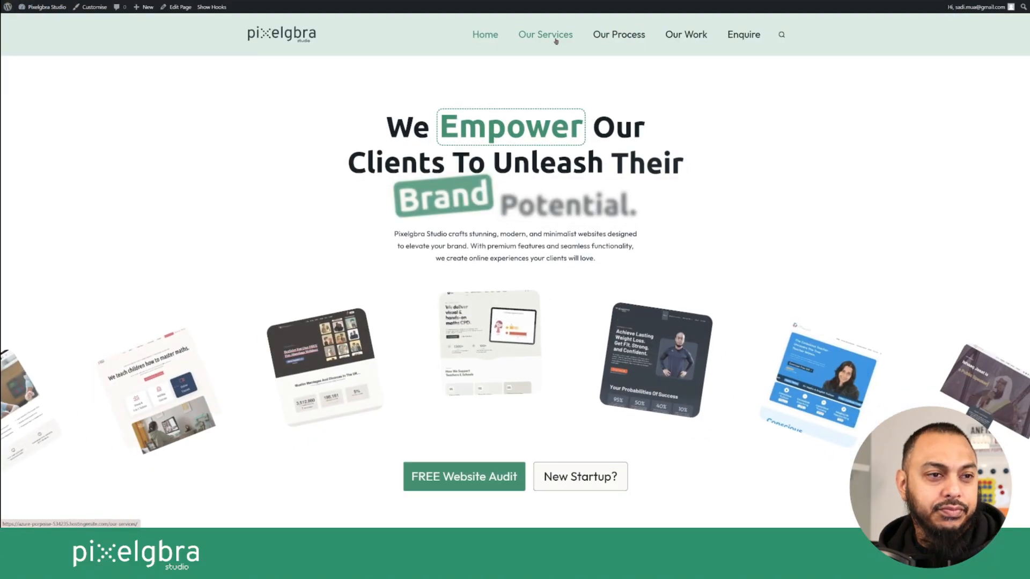
click(555, 38)
scroll(648, 159, down, 1)
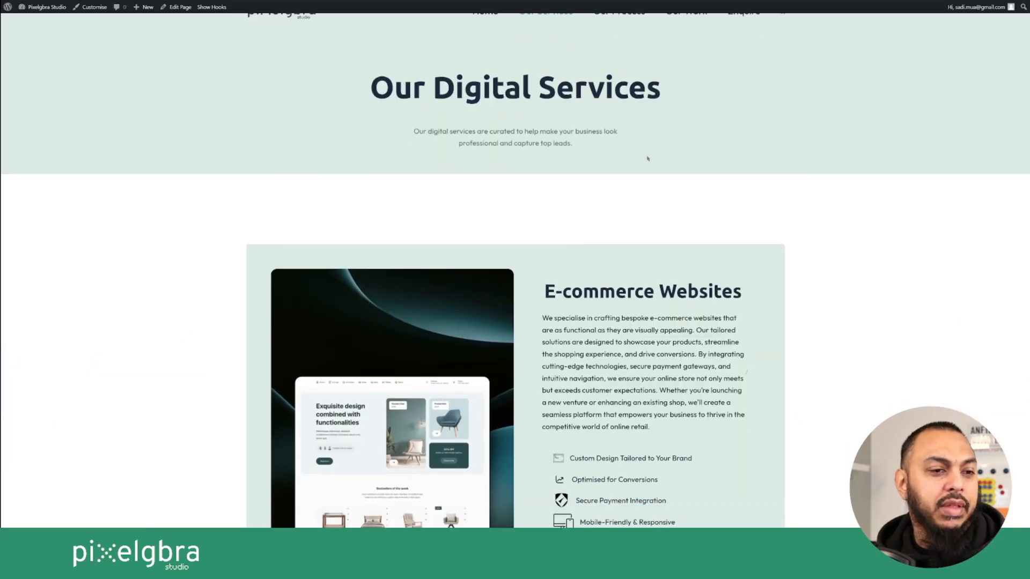
scroll(648, 158, down, 3)
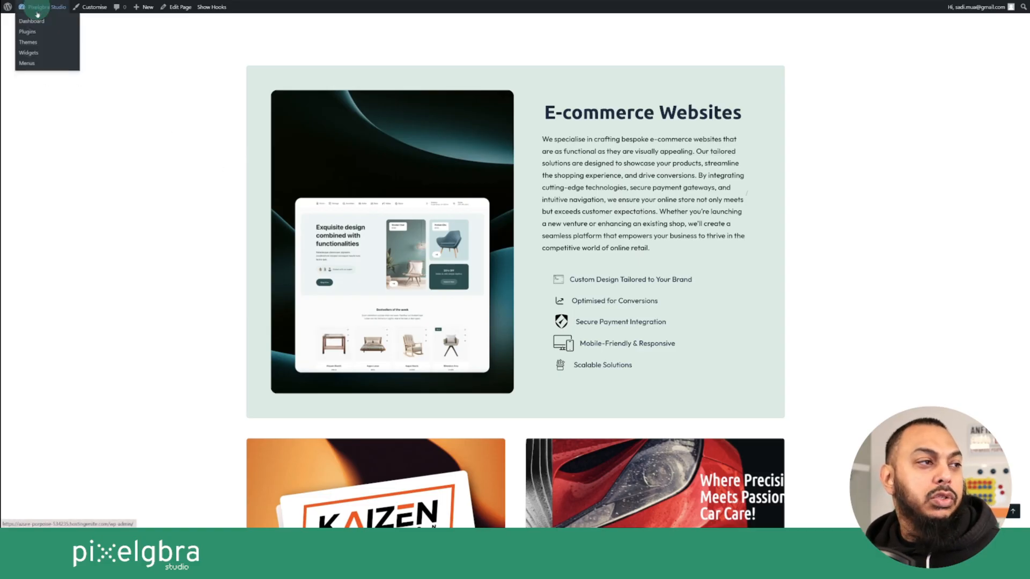
Open the services custom post type for editing in ACPT and review its minimum configuration
click(29, 22)
click(26, 214)
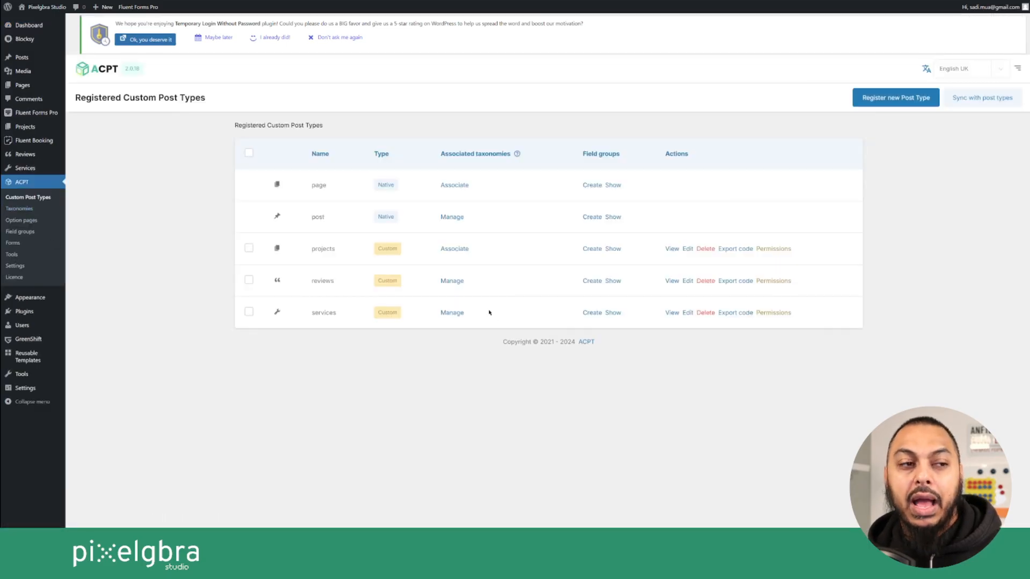
click(693, 314)
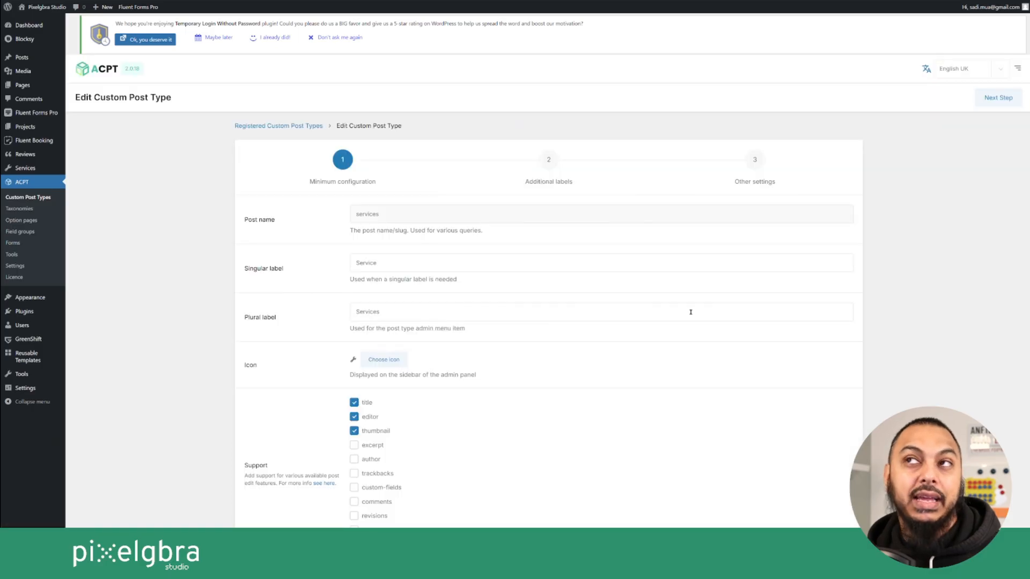
scroll(676, 309, down, 3)
scroll(671, 306, up, 3)
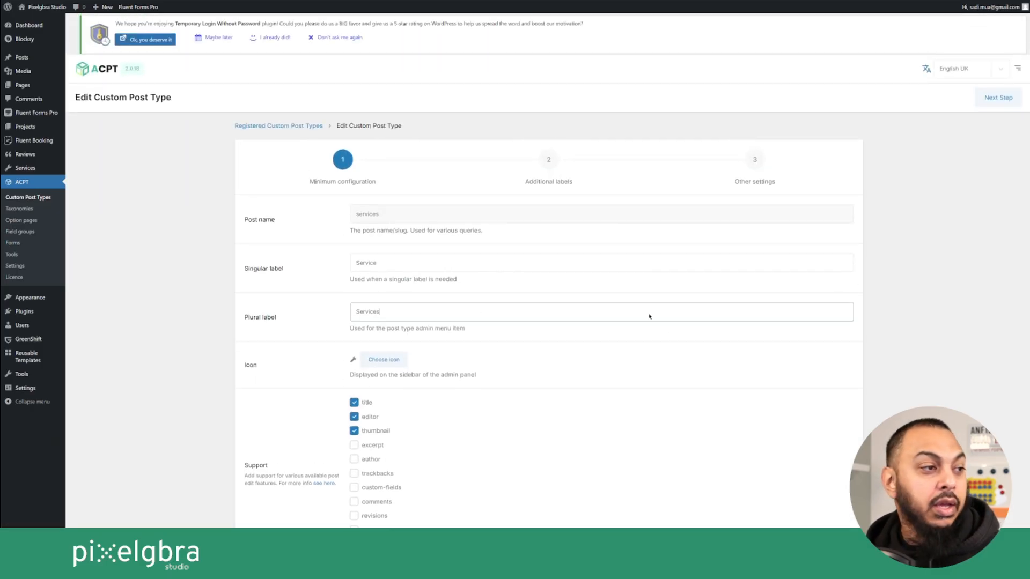
Open the service-group field group for editing and examine its Price field and Key Points repeater with the Service Features child
key(alt+Left)
click(32, 231)
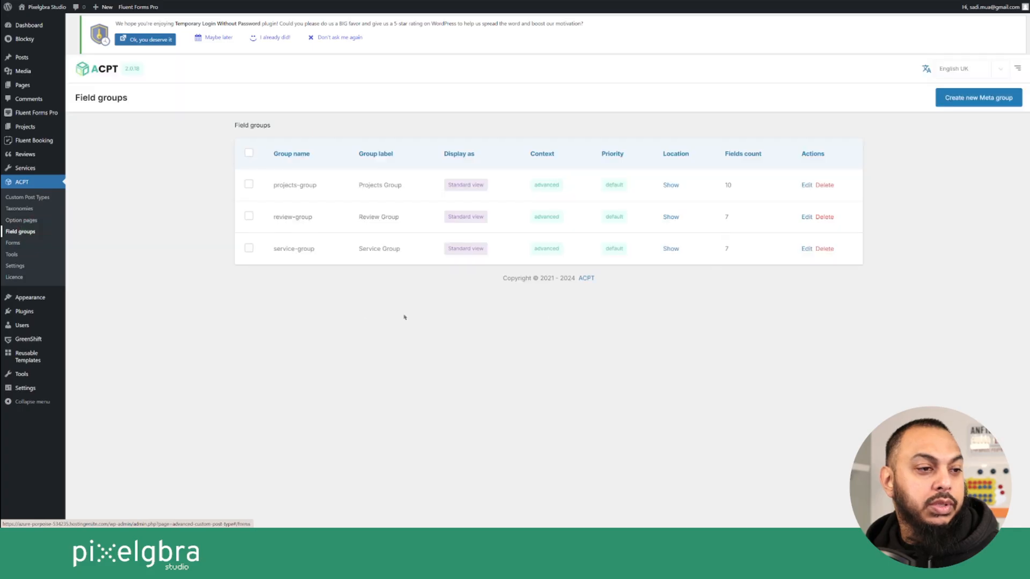
click(805, 249)
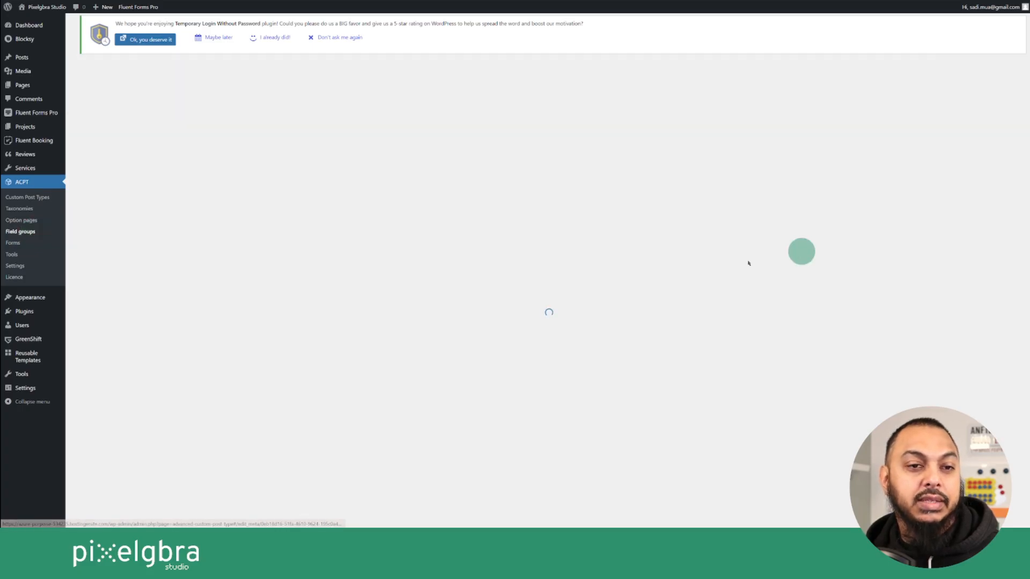
scroll(674, 275, down, 3)
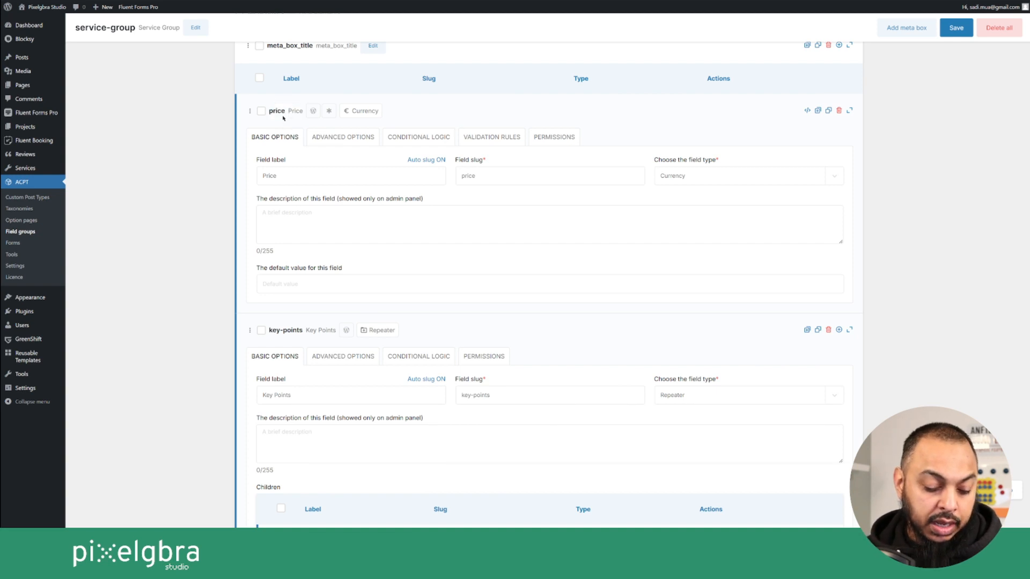
scroll(336, 228, down, 4)
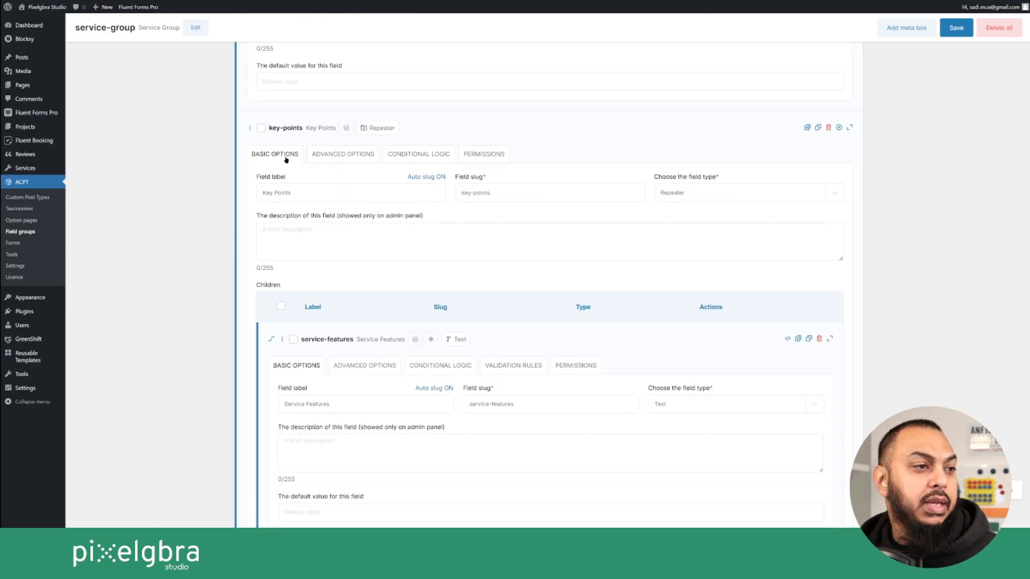
click(297, 194)
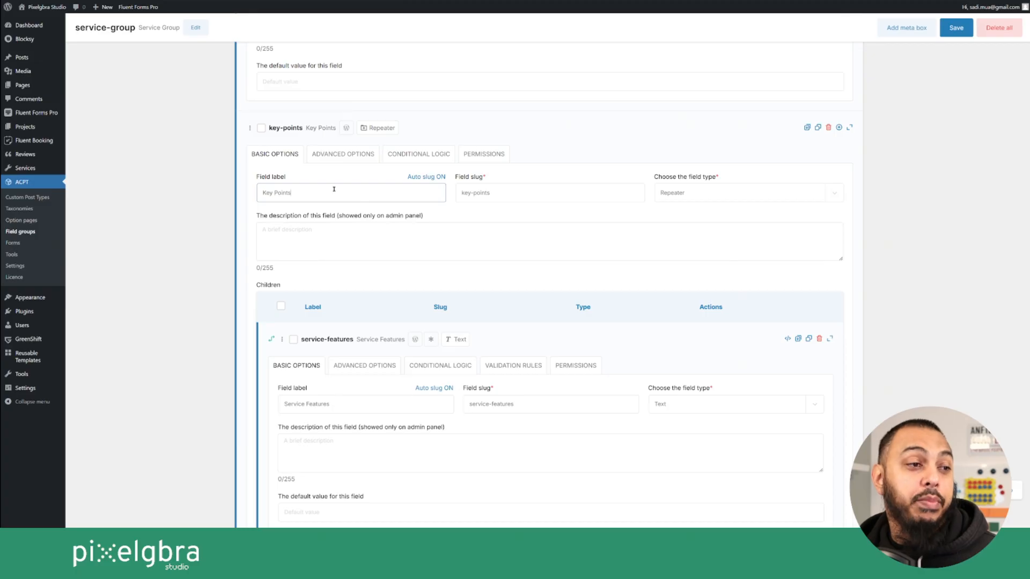
text(+)
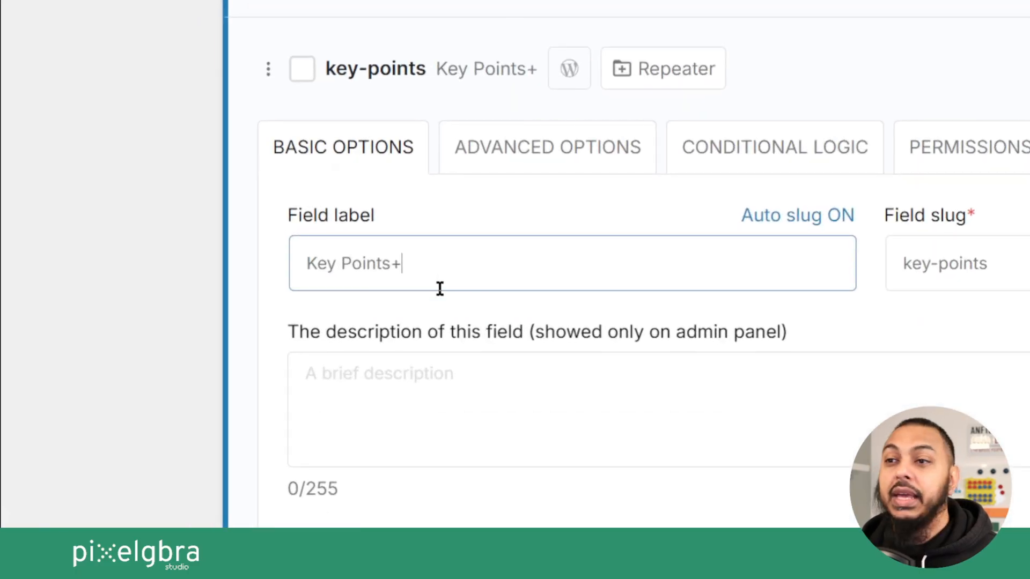
key(BackSpace)
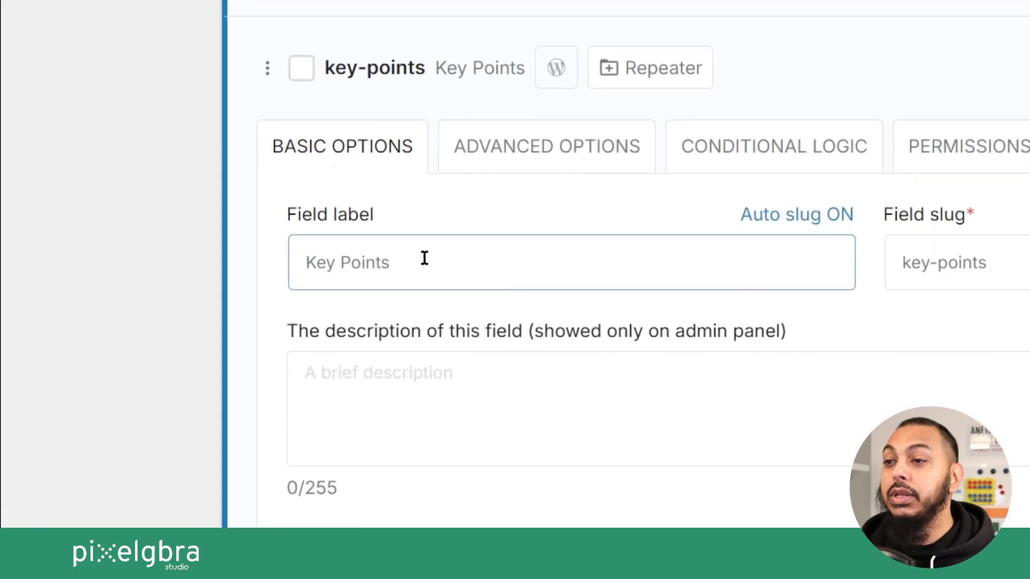
Examine the Key Points repeater's basic options, available field types and child fields, keeping Repeater as its type
click(418, 362)
click(413, 277)
click(414, 329)
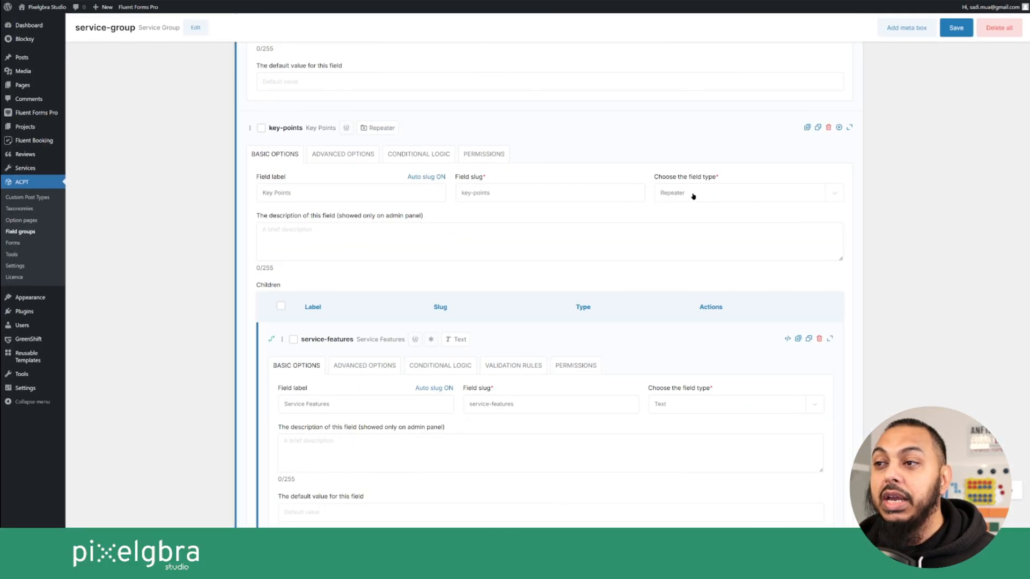
click(709, 194)
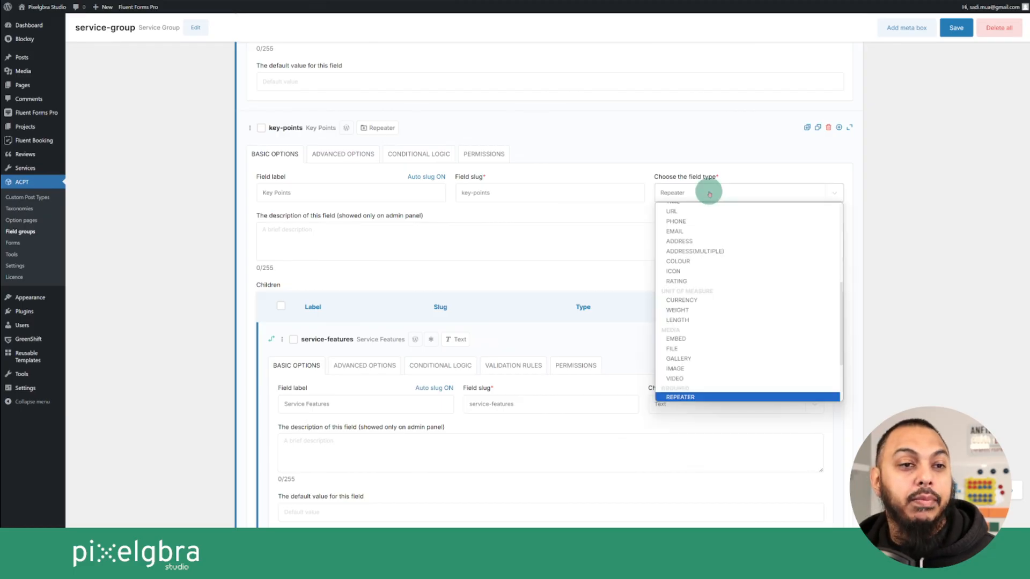
click(709, 193)
click(647, 216)
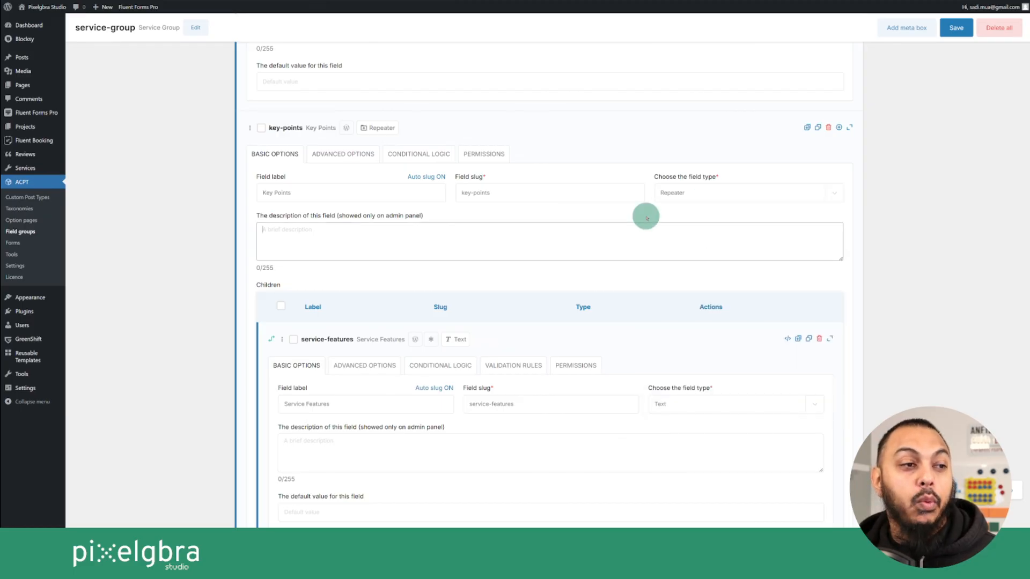
scroll(520, 229, down, 2)
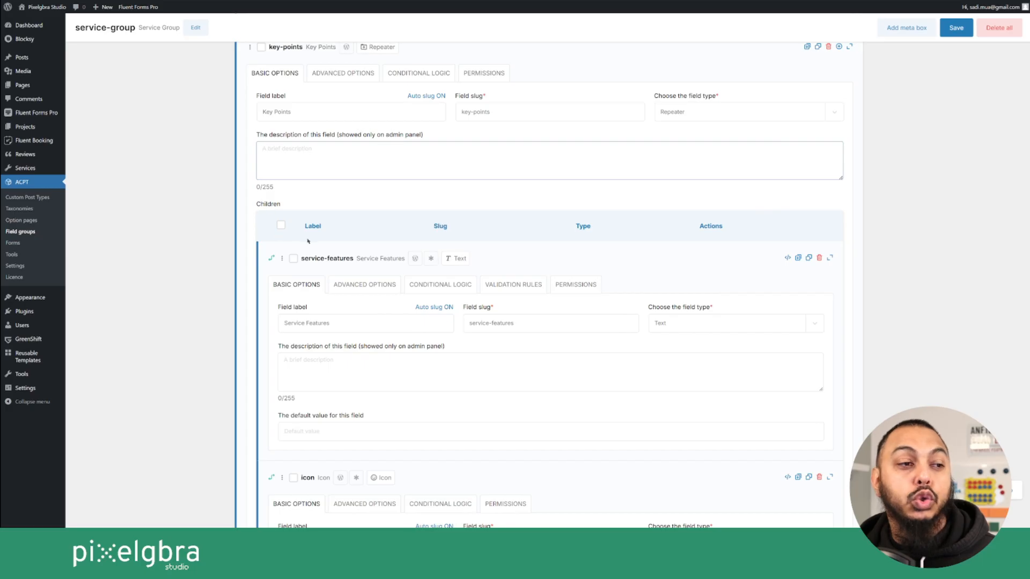
scroll(288, 228, down, 2)
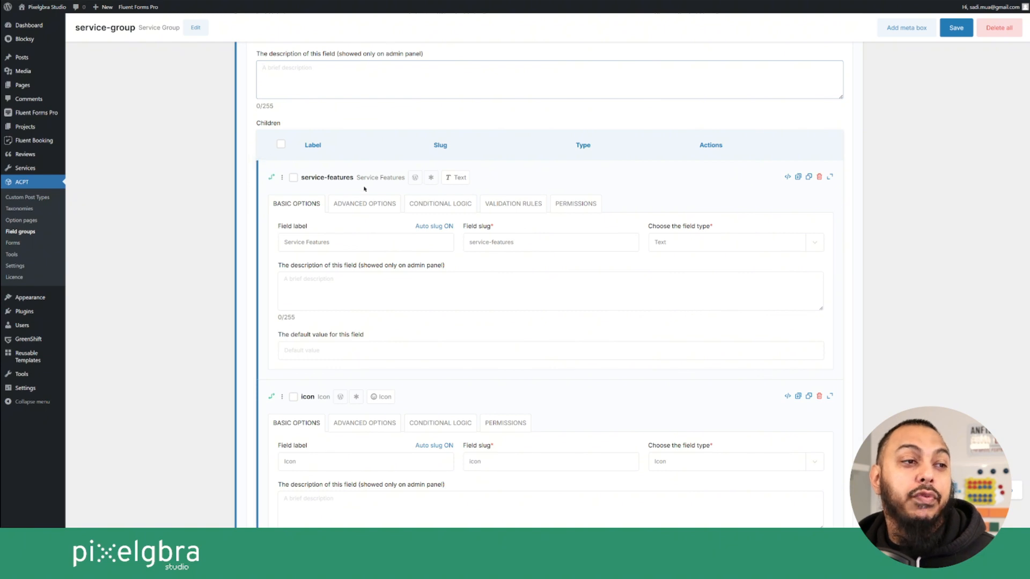
scroll(340, 199, down, 1)
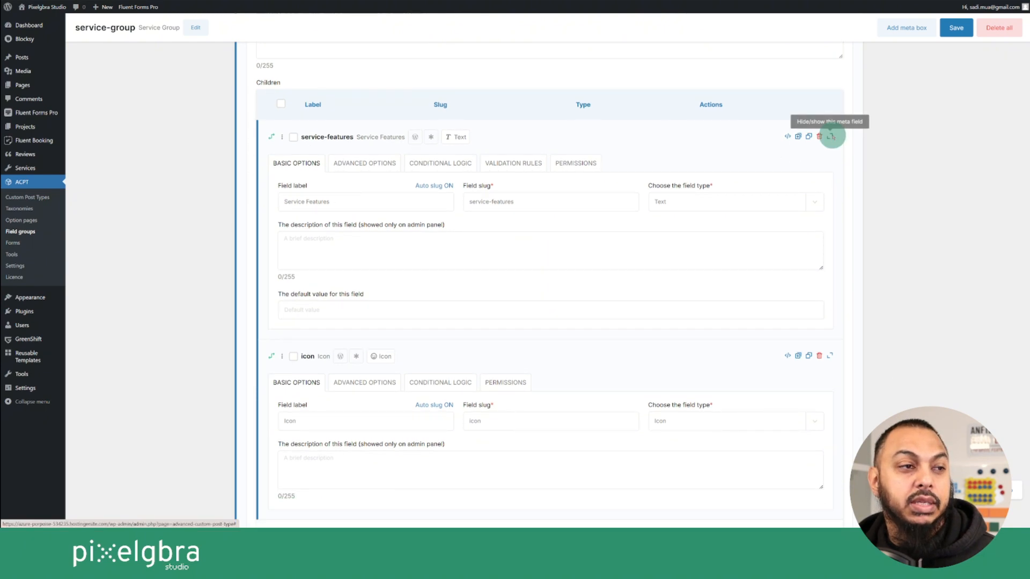
Collapse the Service Features and Icon child fields inside the Key Points repeater
click(830, 136)
click(830, 170)
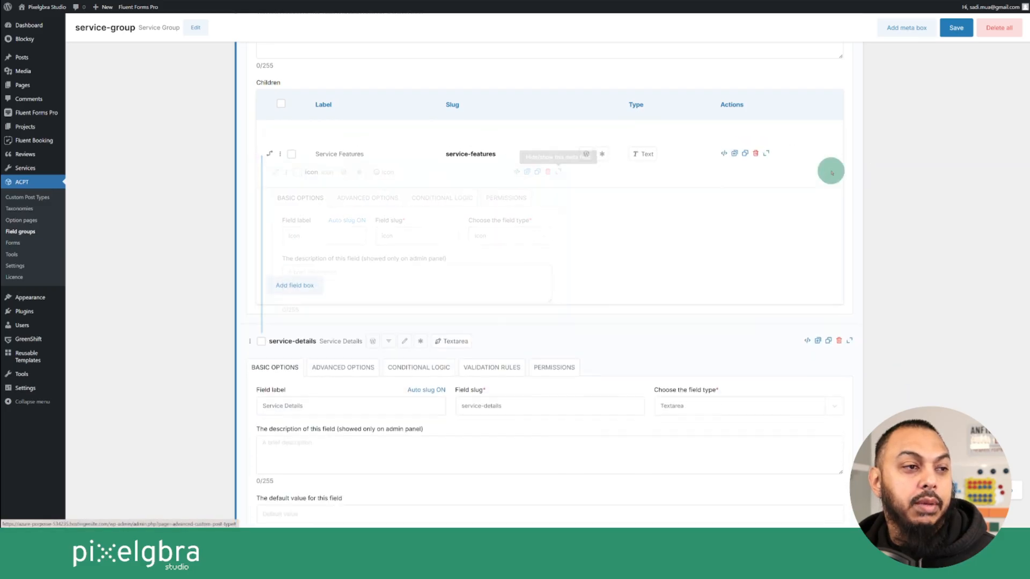
scroll(311, 168, up, 3)
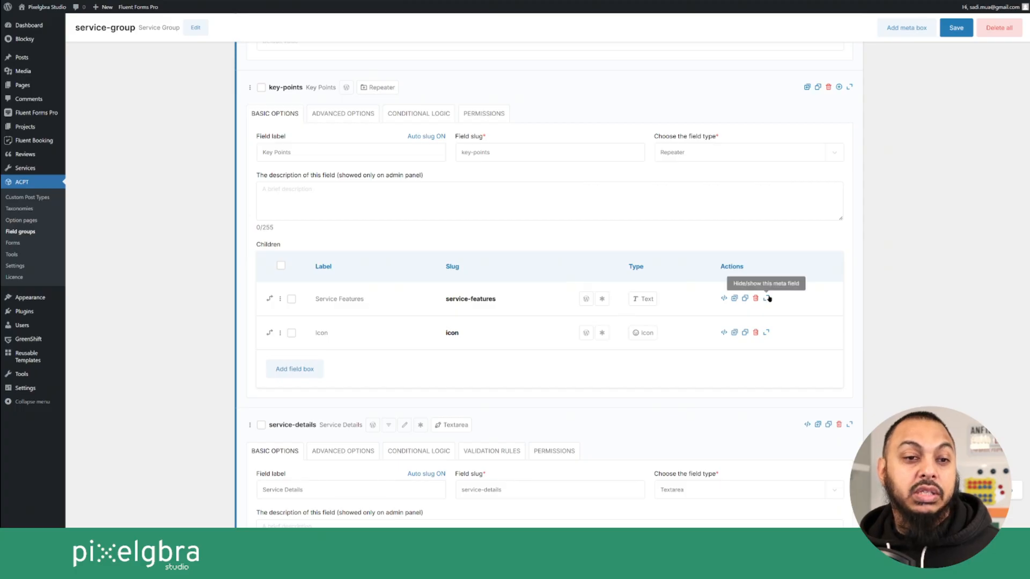
Expand the Service Features child field to check its Text type among the available field types, then collapse it again
click(767, 298)
click(680, 366)
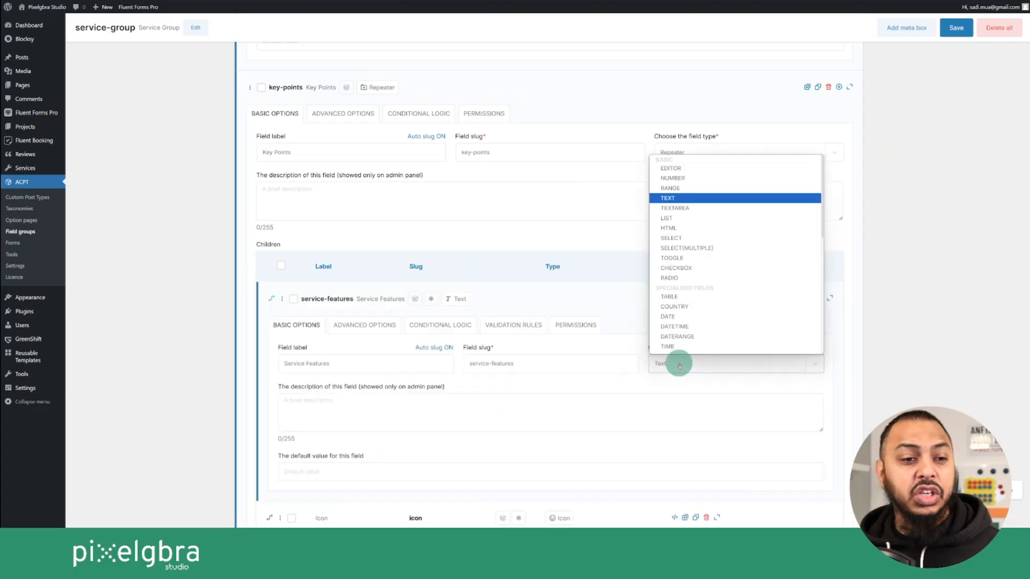
click(691, 367)
scroll(764, 356, down, 3)
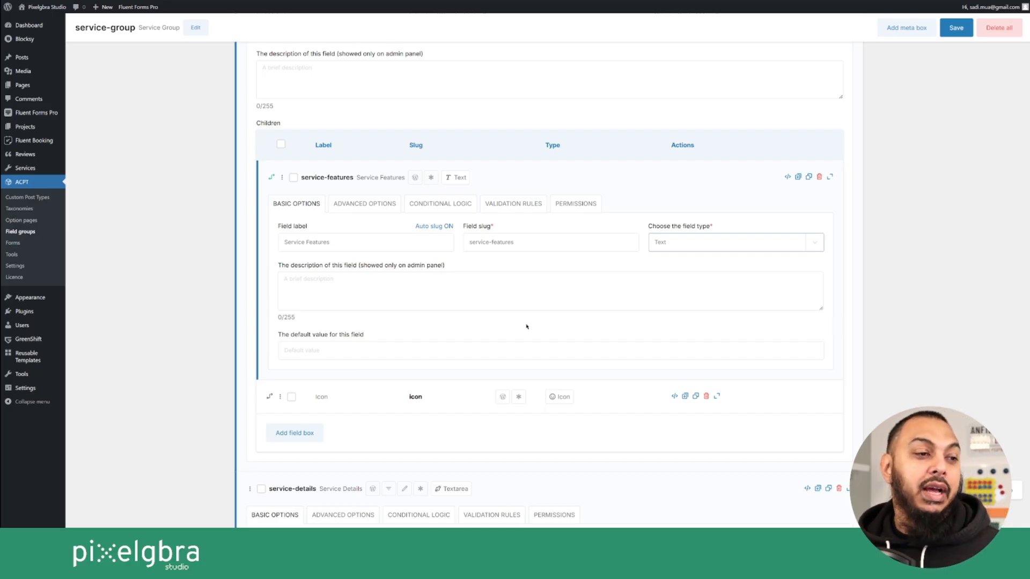
scroll(520, 324, down, 1)
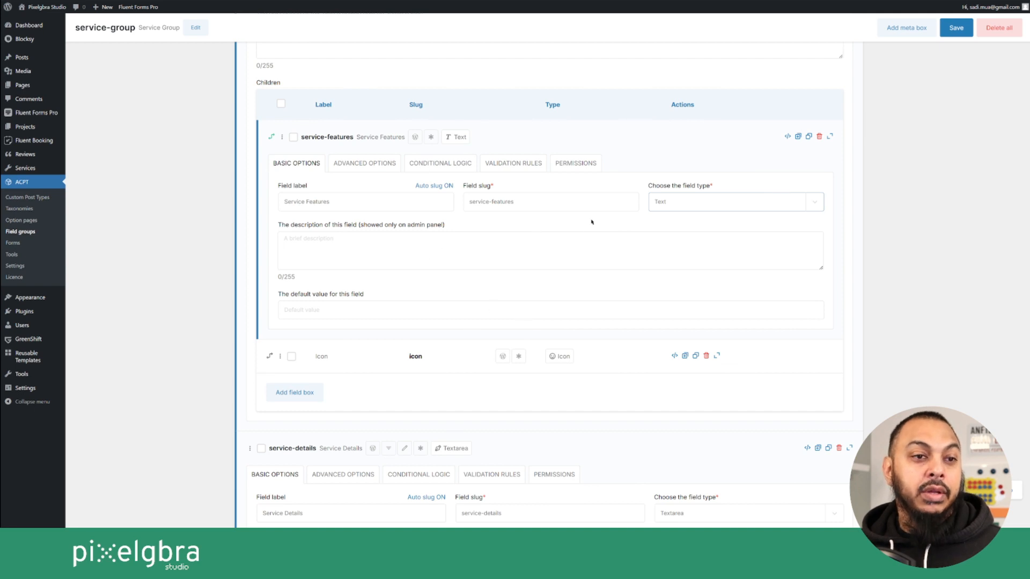
scroll(522, 284, down, 5)
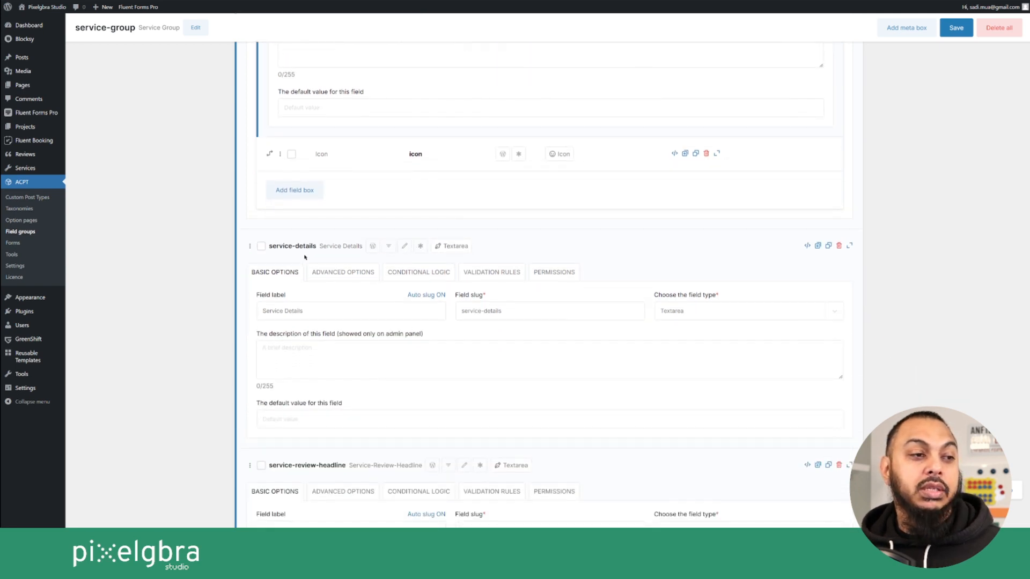
scroll(309, 257, up, 5)
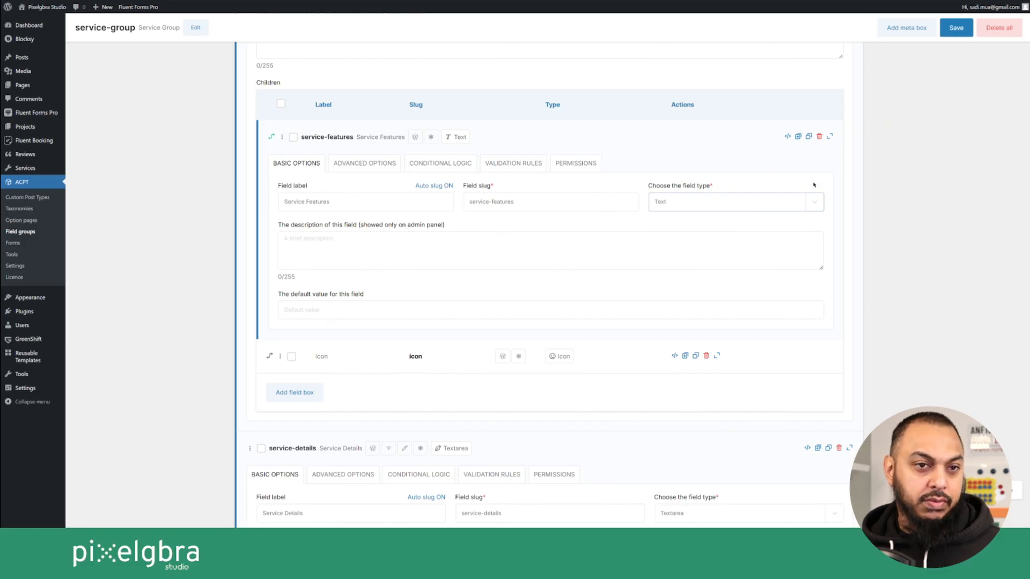
click(830, 136)
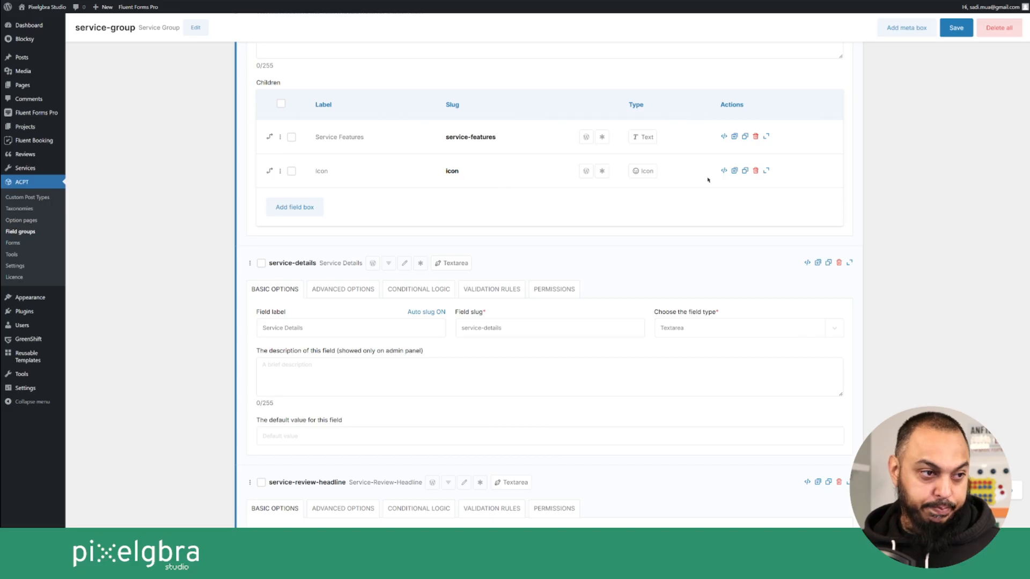
Expand the Icon child field, choose Icon as its field type and save the service-group field group
click(766, 170)
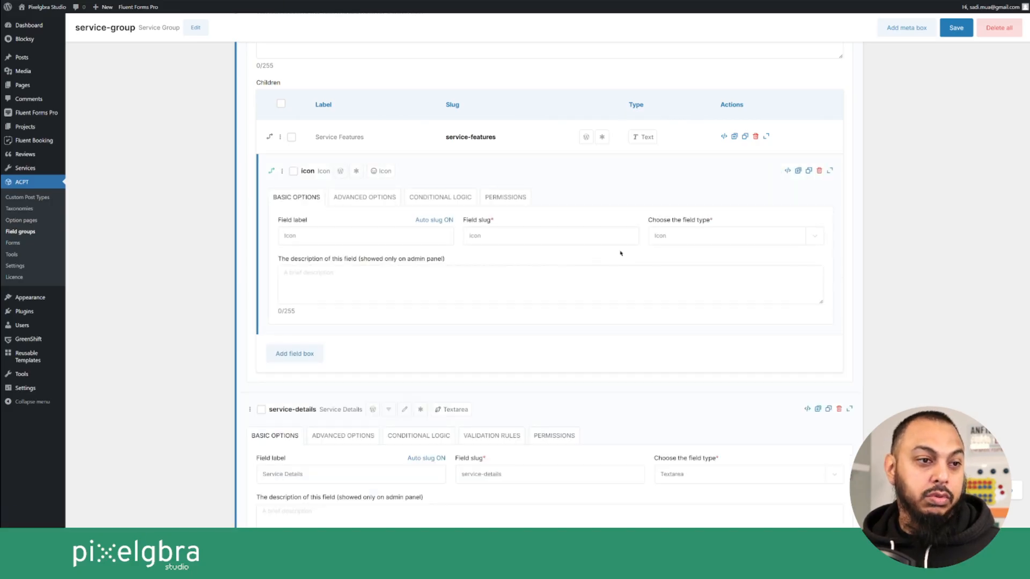
click(681, 236)
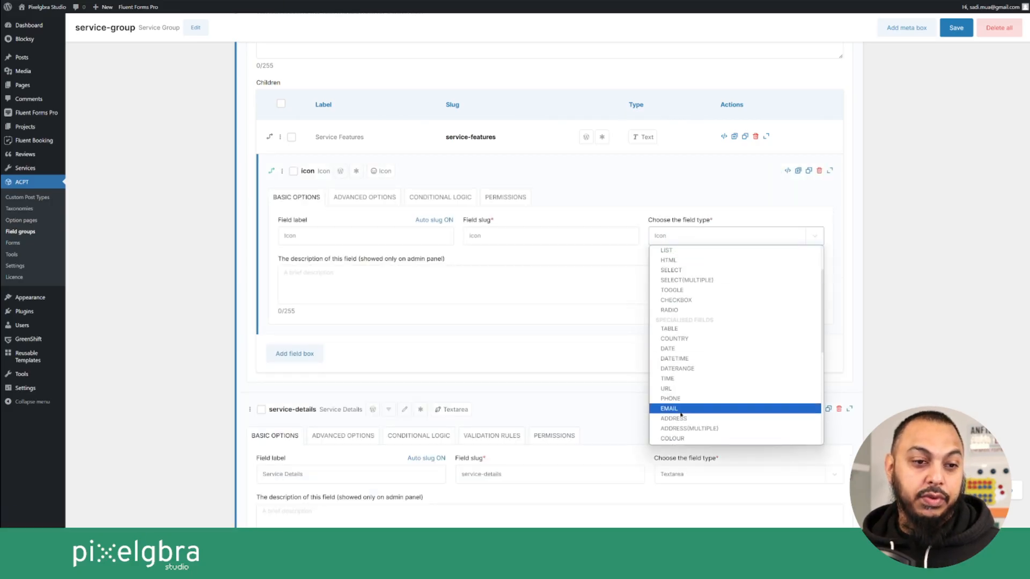
click(920, 337)
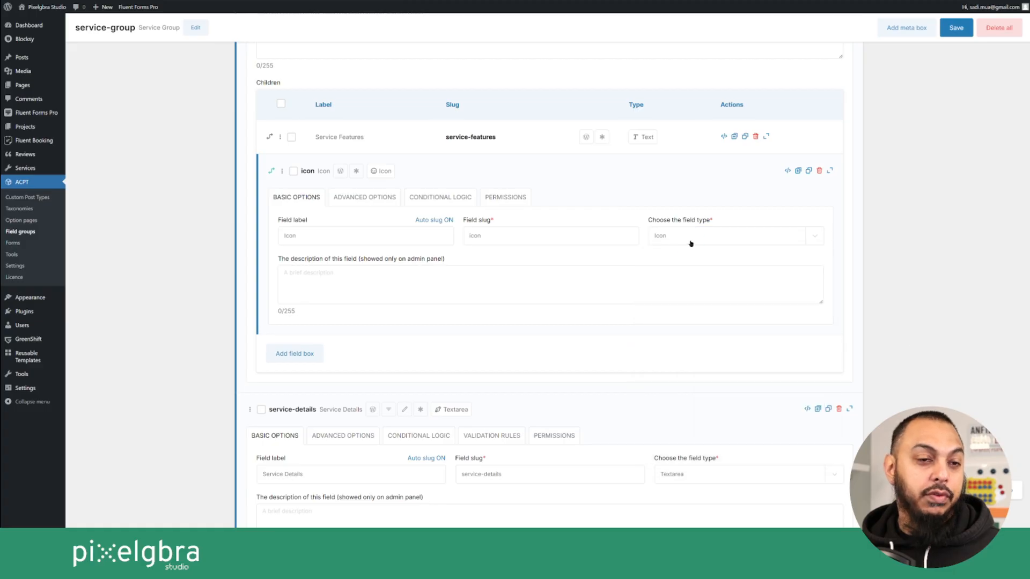
click(691, 239)
scroll(686, 343, down, 5)
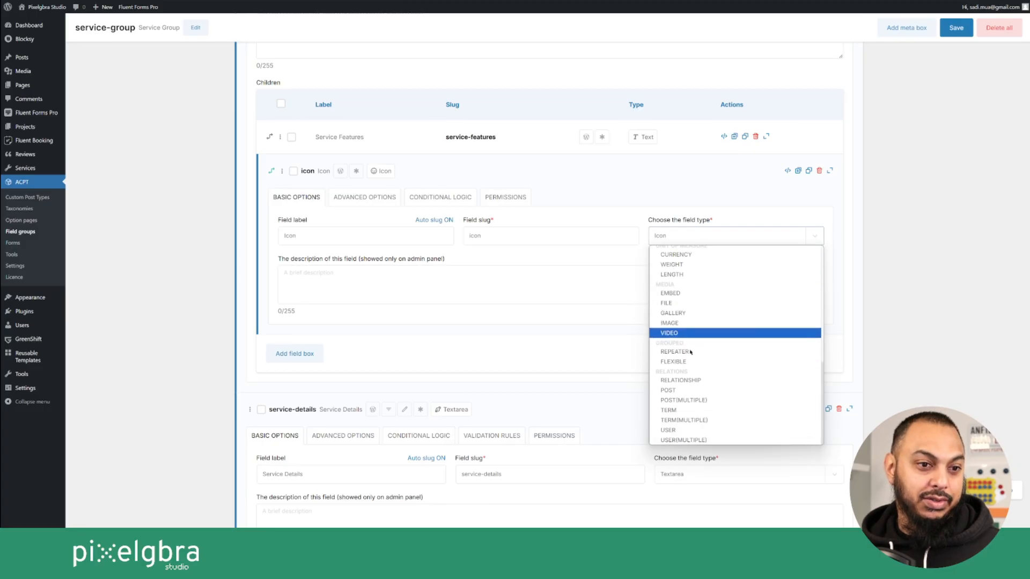
scroll(694, 397, up, 4)
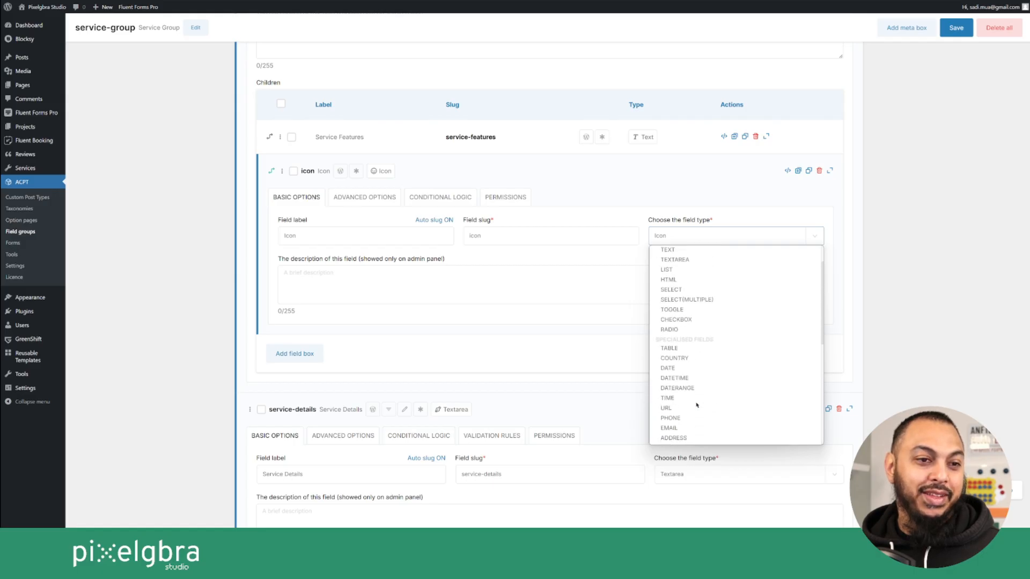
scroll(697, 397, up, 1)
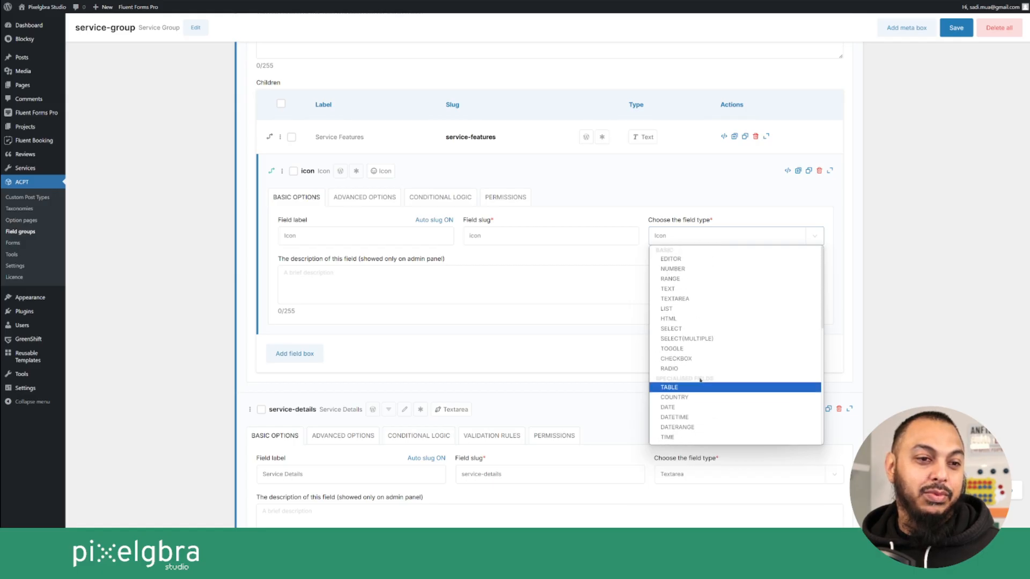
scroll(700, 379, down, 2)
scroll(701, 374, down, 1)
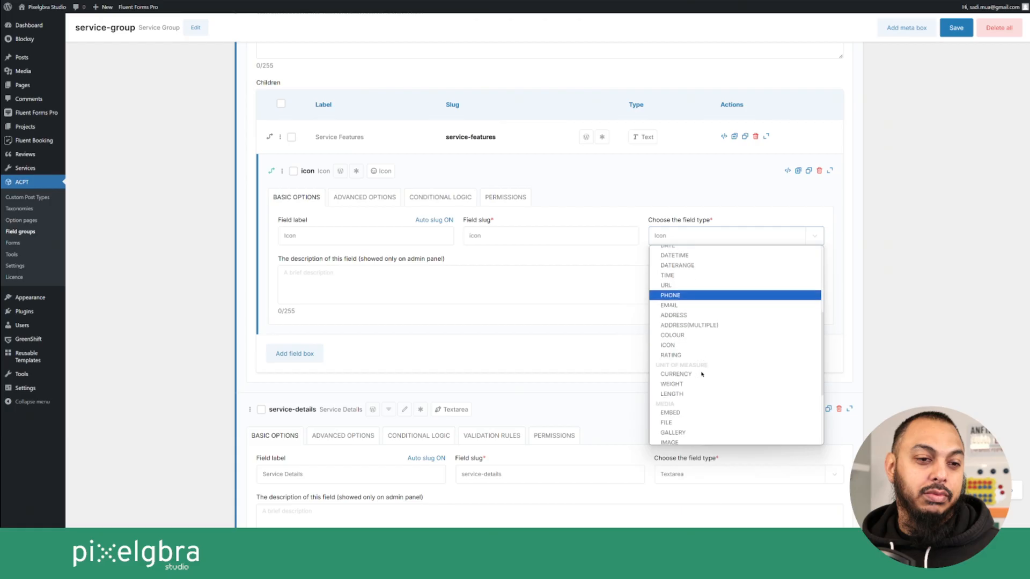
click(697, 349)
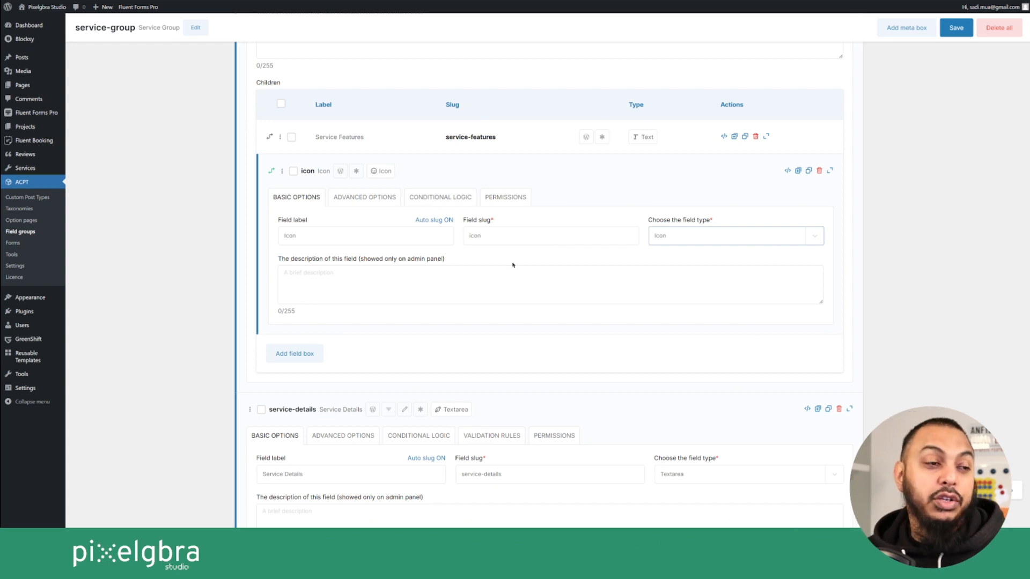
scroll(512, 265, down, 1)
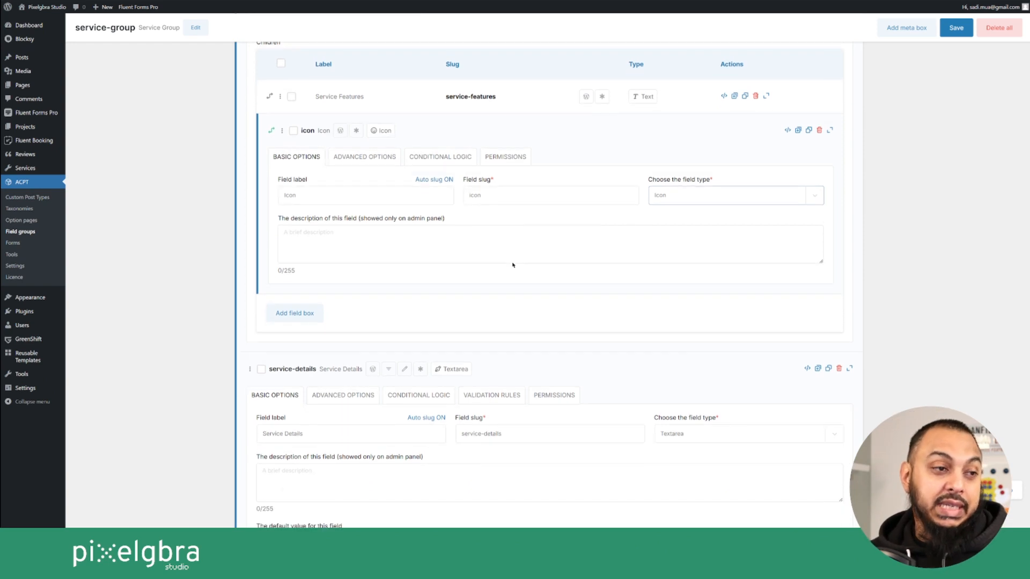
click(956, 28)
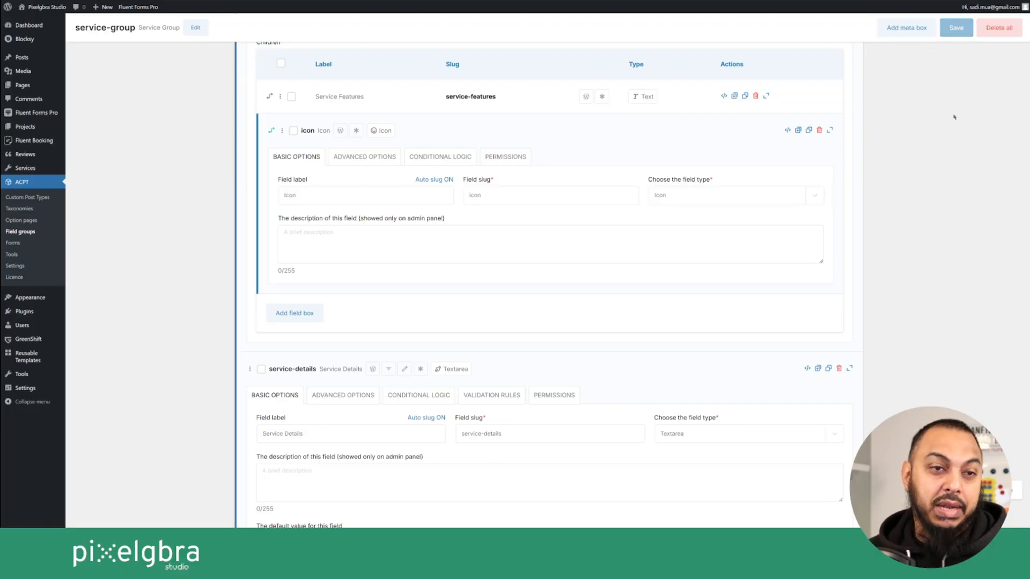
Review the remaining service-group fields from Service Details through Service Reviewers Business
scroll(900, 196, up, 5)
scroll(899, 197, up, 2)
scroll(872, 272, down, 20)
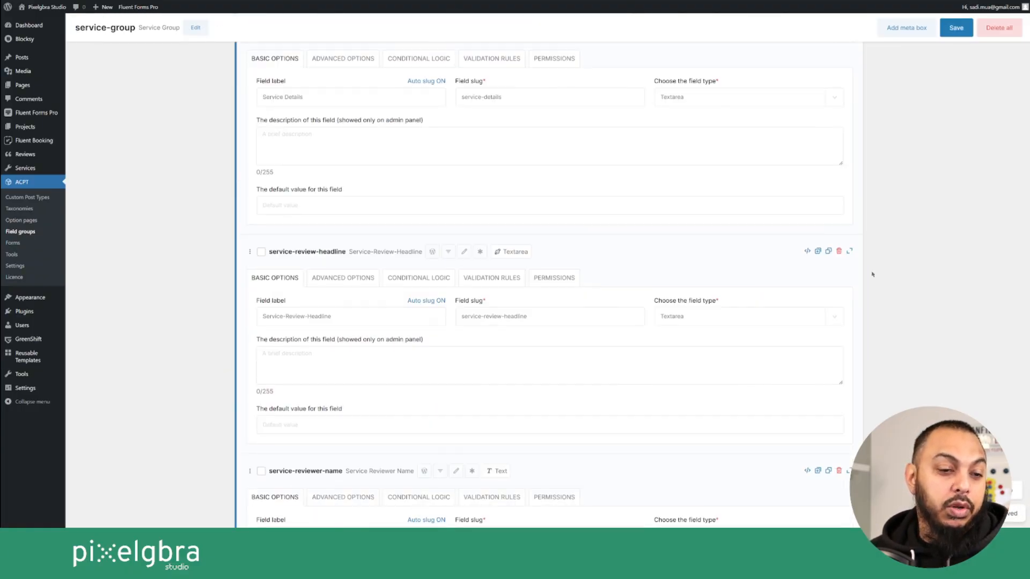
scroll(872, 274, down, 2)
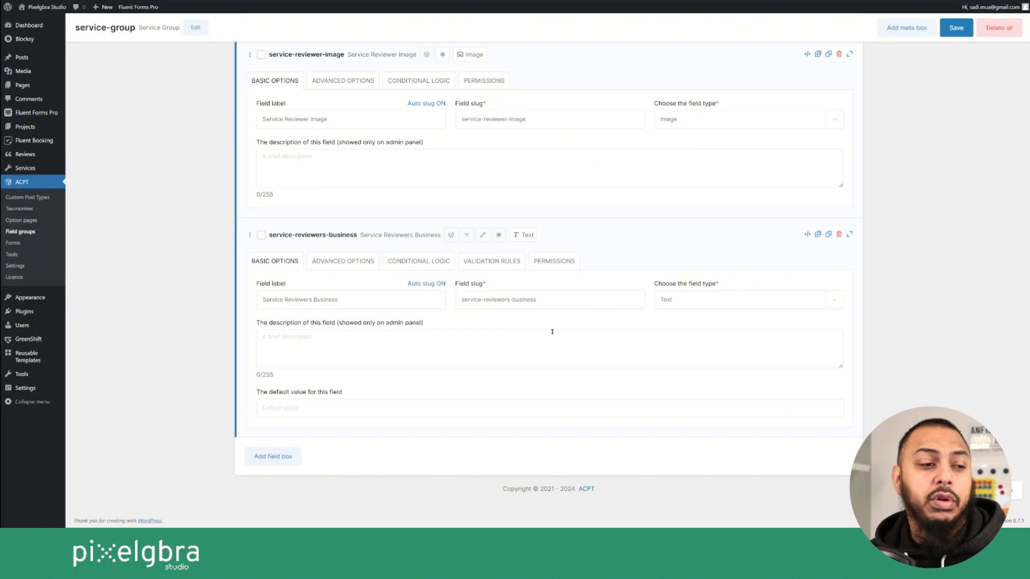
Go back to the live site's Our Services page and open it in the block editor with the block structure shown
click(42, 24)
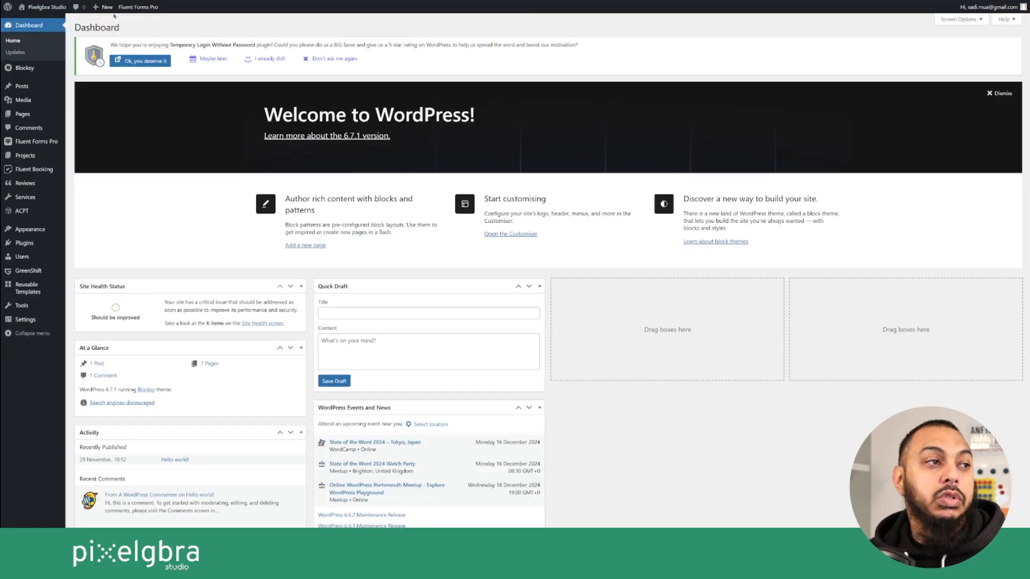
click(54, 11)
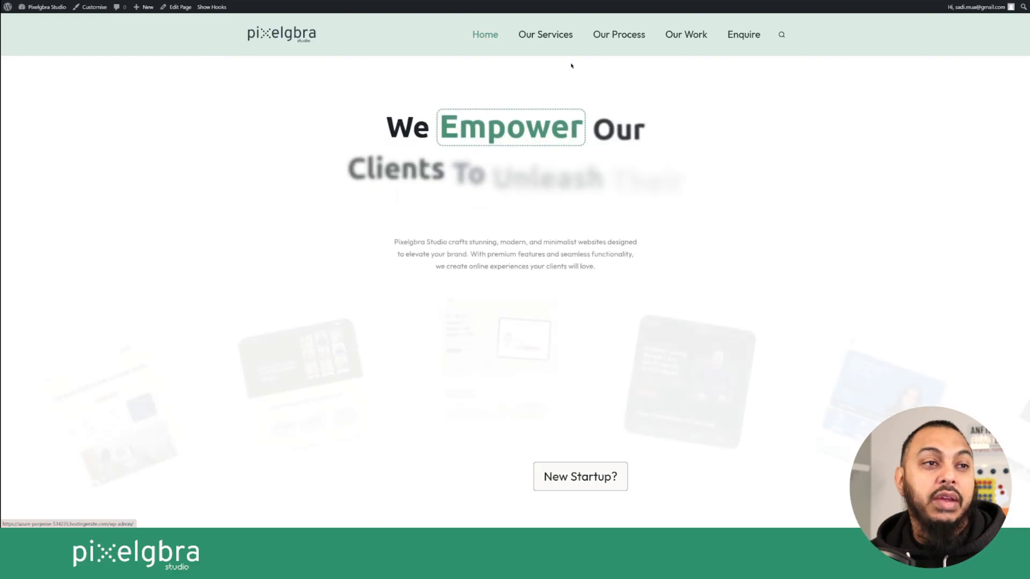
click(531, 34)
scroll(540, 161, down, 3)
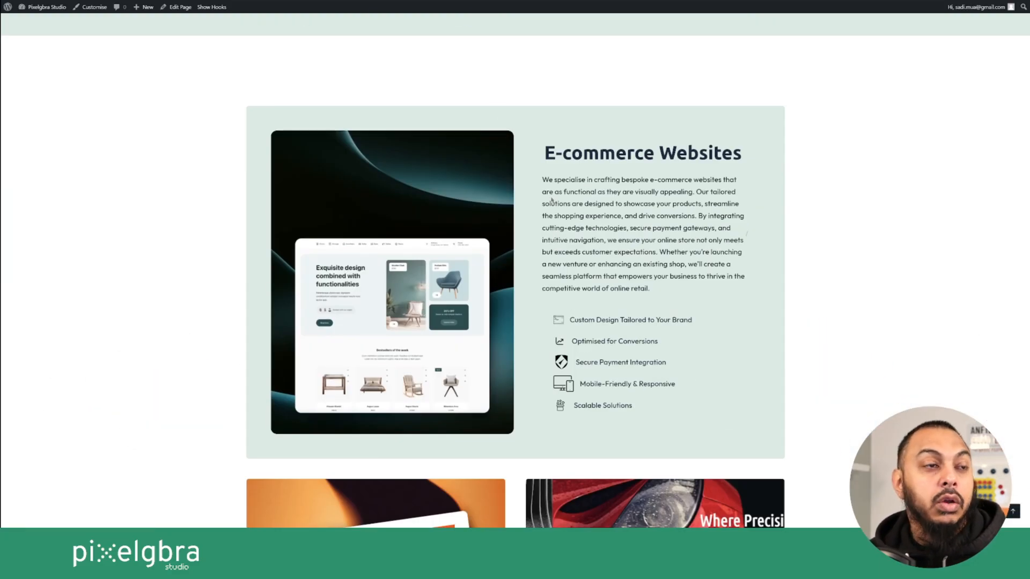
scroll(551, 200, up, 1)
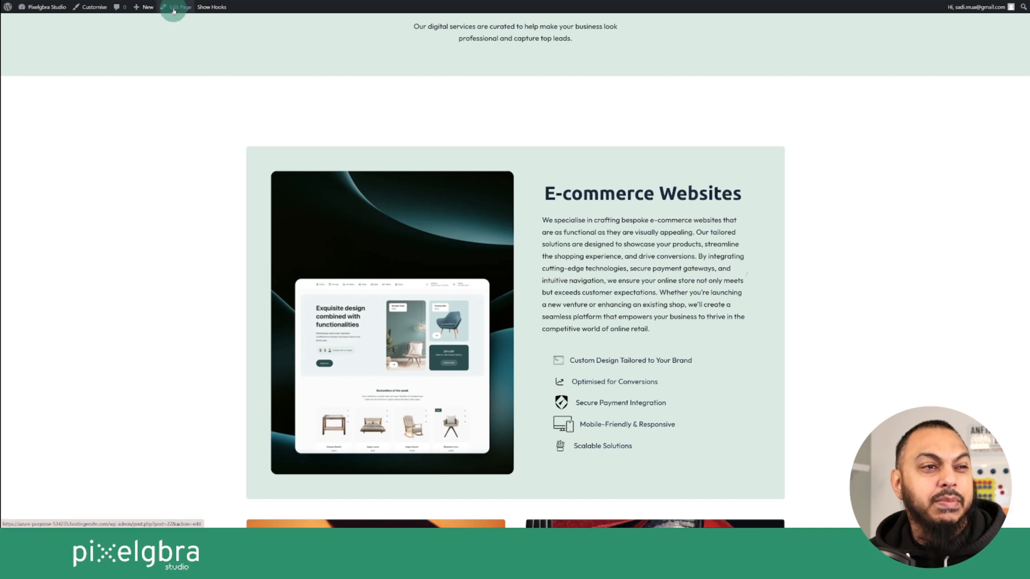
click(174, 10)
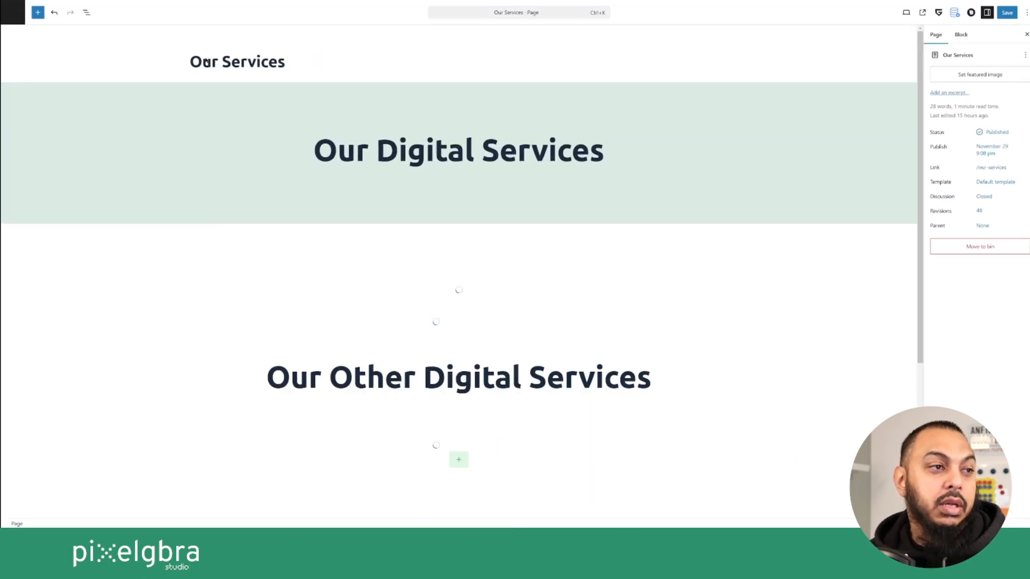
click(86, 13)
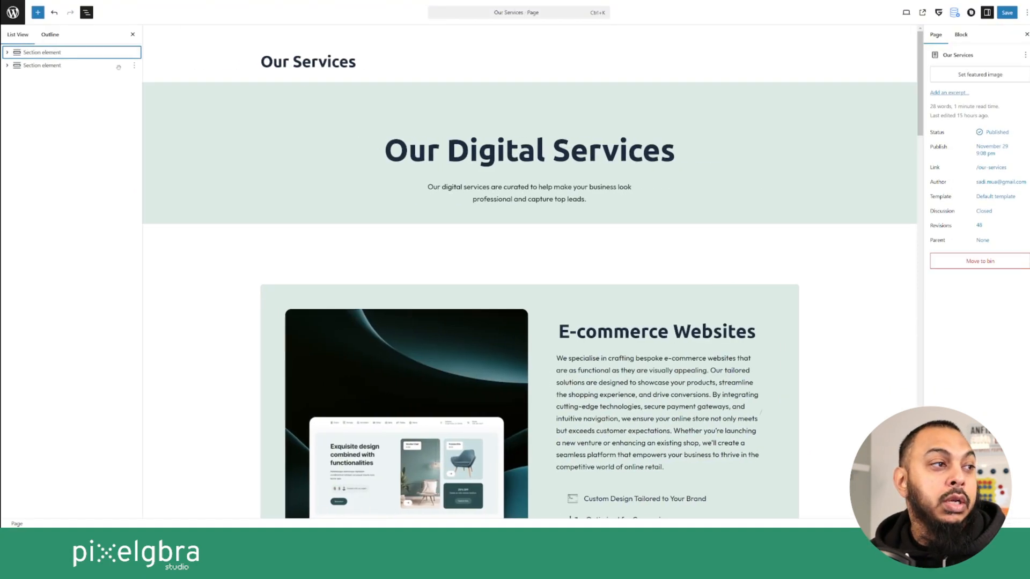
Insert an empty block before the Section element that holds the E-commerce Websites card
click(133, 53)
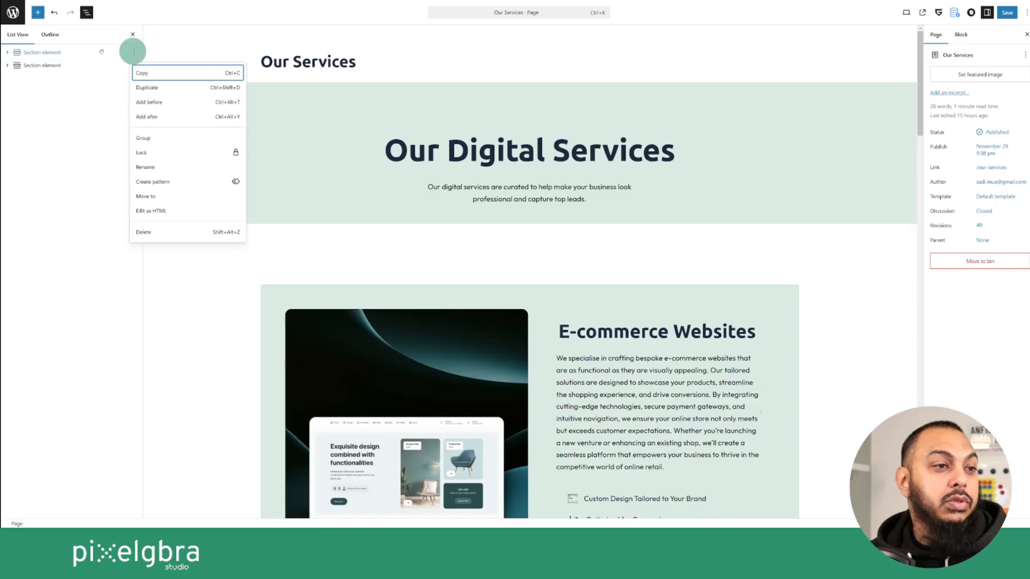
click(92, 65)
click(137, 68)
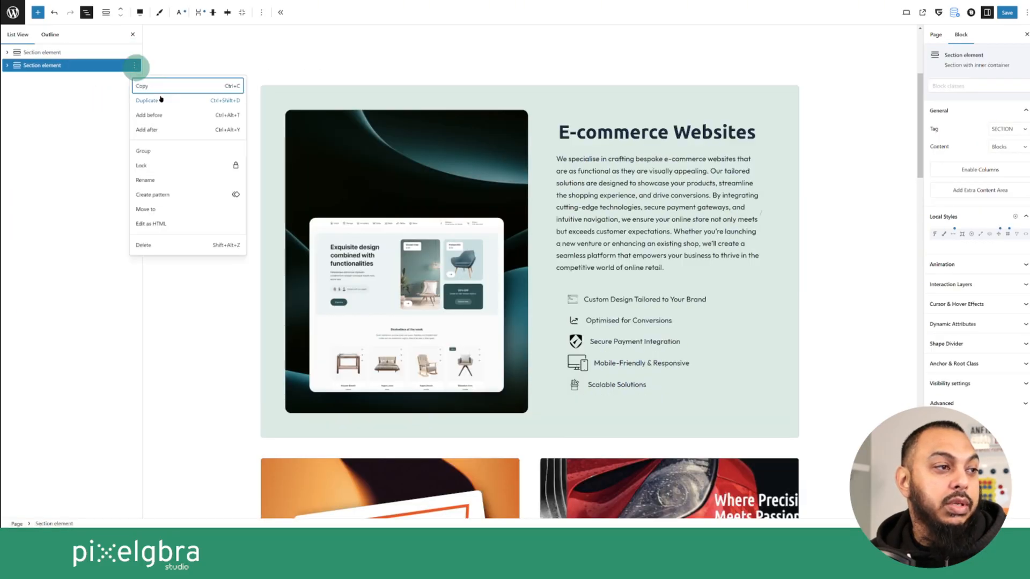
click(162, 113)
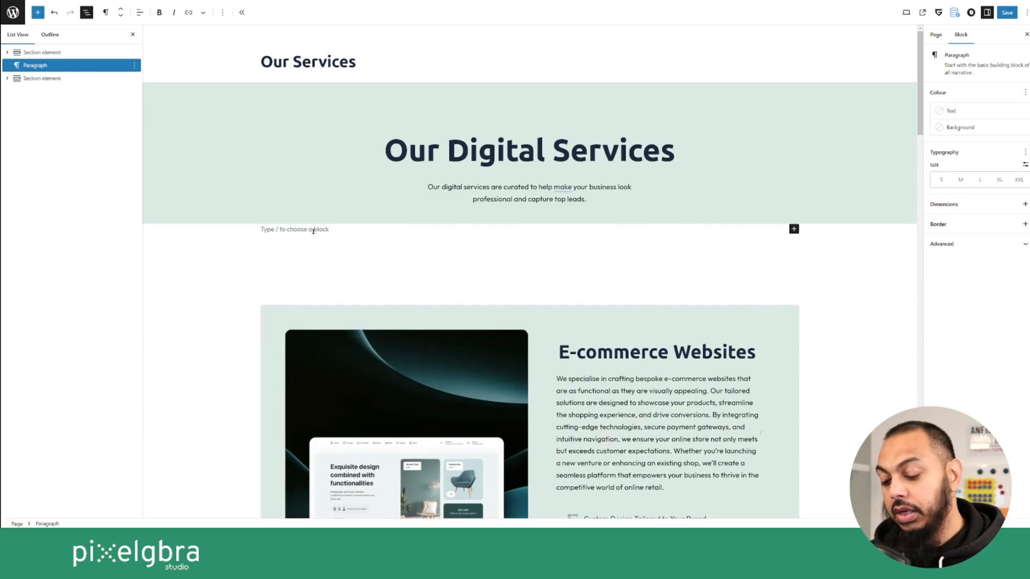
Turn the empty block into a new Section element between the hero section and the E-commerce Websites section
text(/sec)
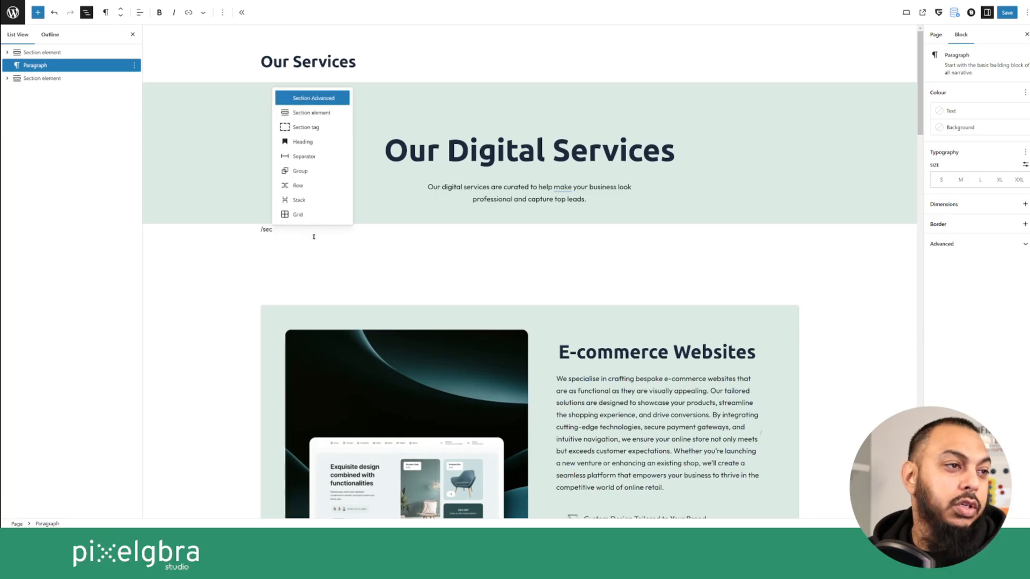
click(328, 116)
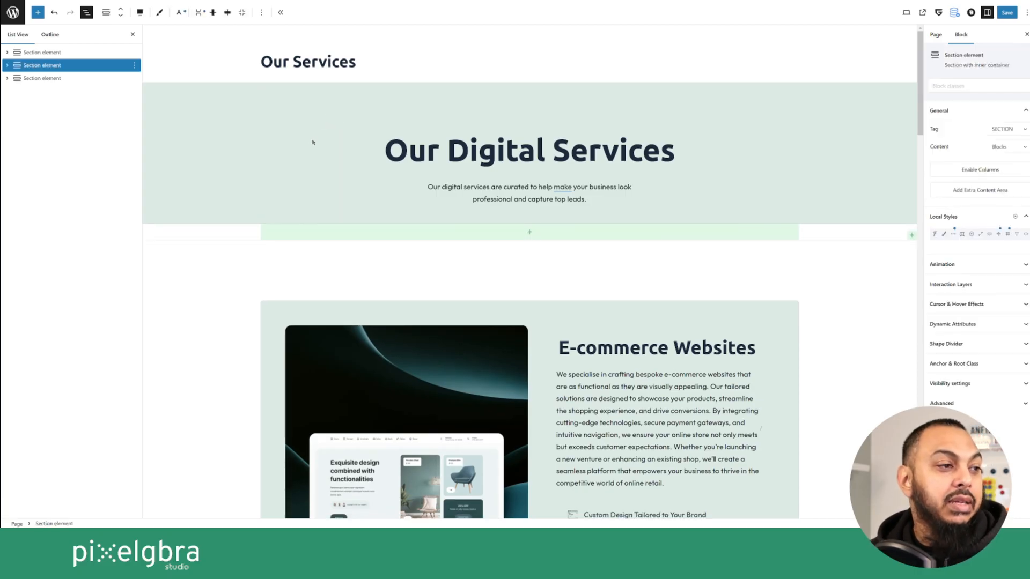
click(140, 11)
click(42, 66)
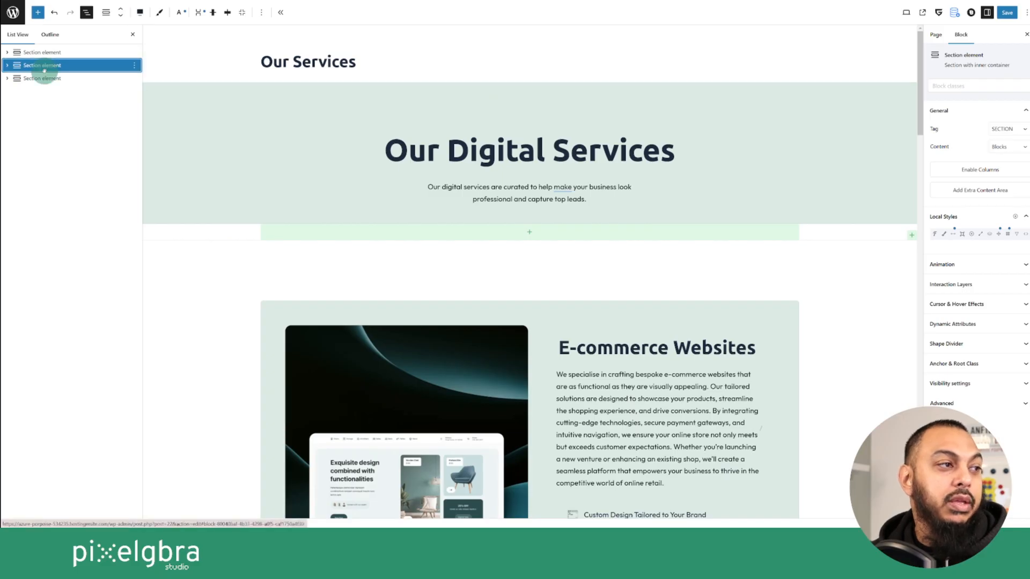
Add a Query Loop Builder block inside the Content Area of the new Section element
click(8, 66)
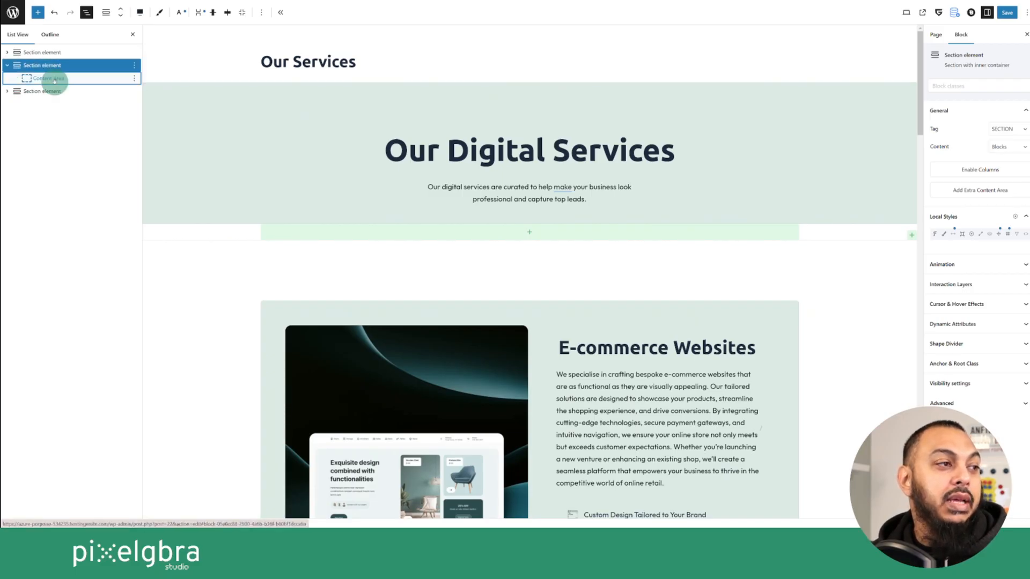
click(54, 78)
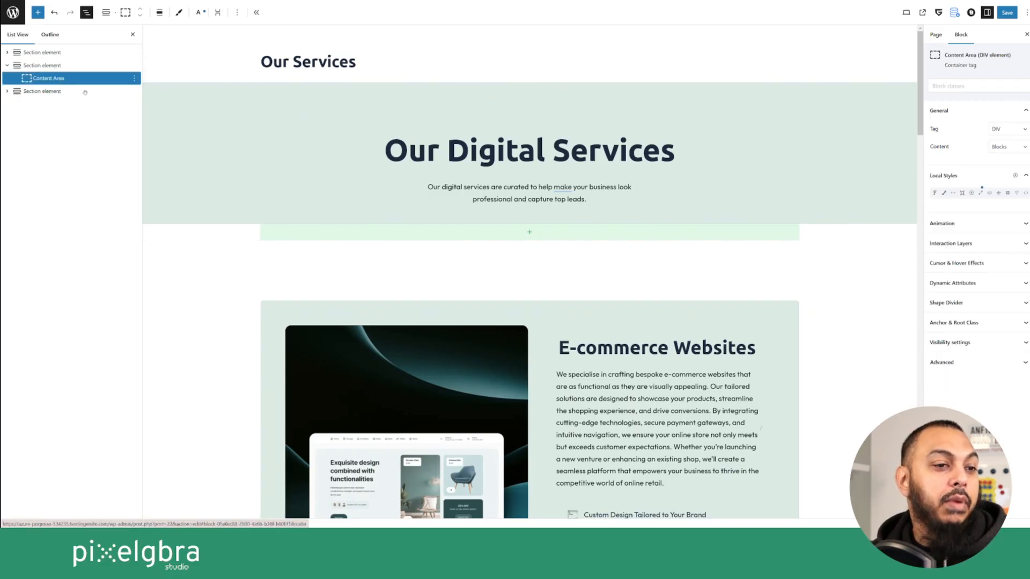
click(524, 235)
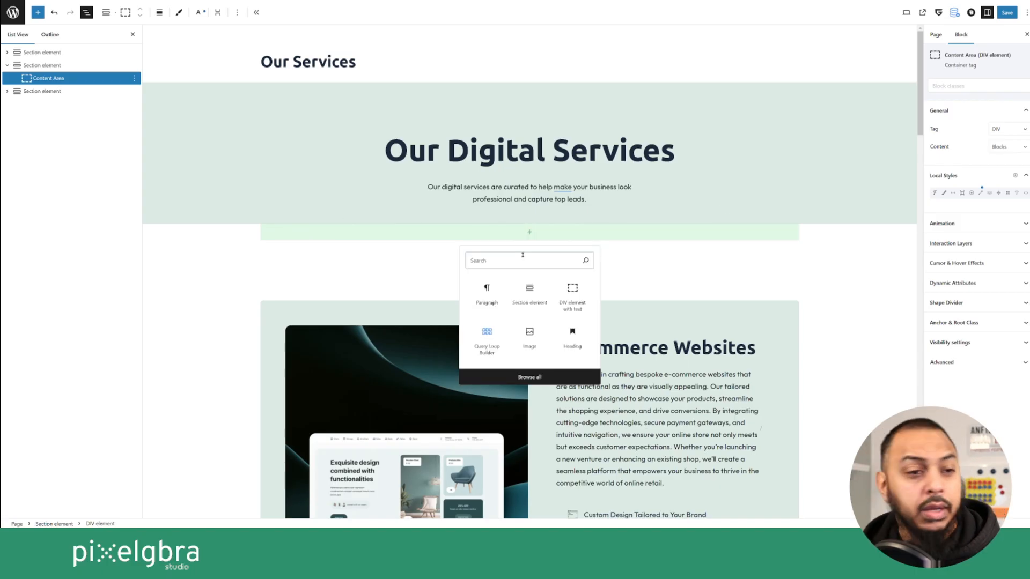
click(486, 338)
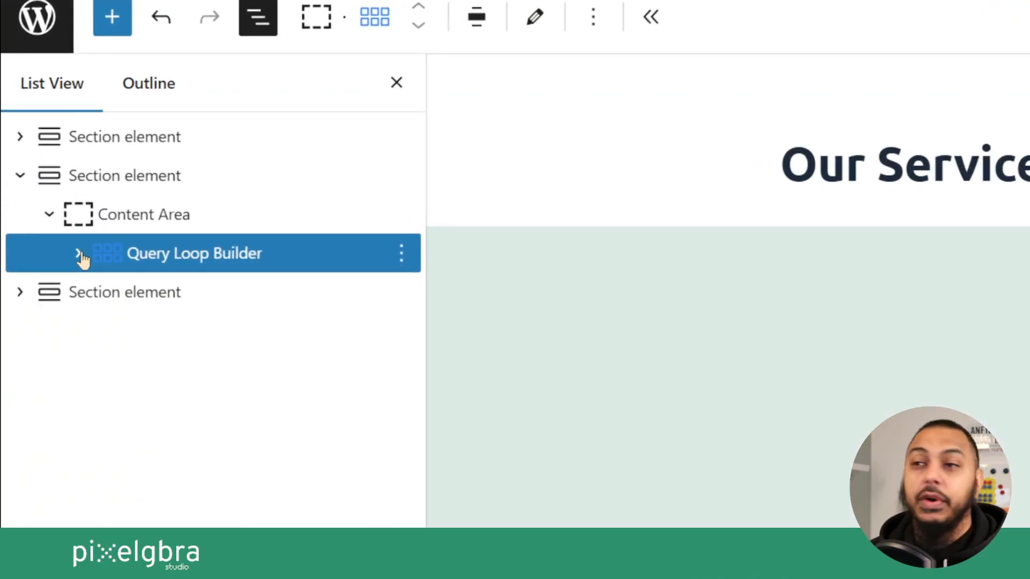
Examine the blocks nested in the Query Loop Builder, including the Dynamic Image and the contents of the DIV element
click(27, 92)
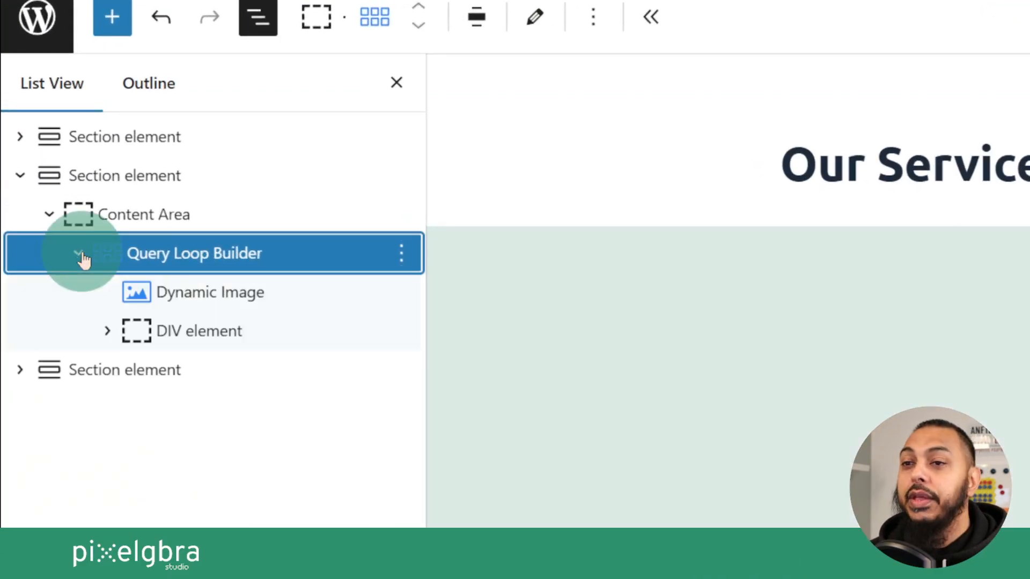
click(237, 294)
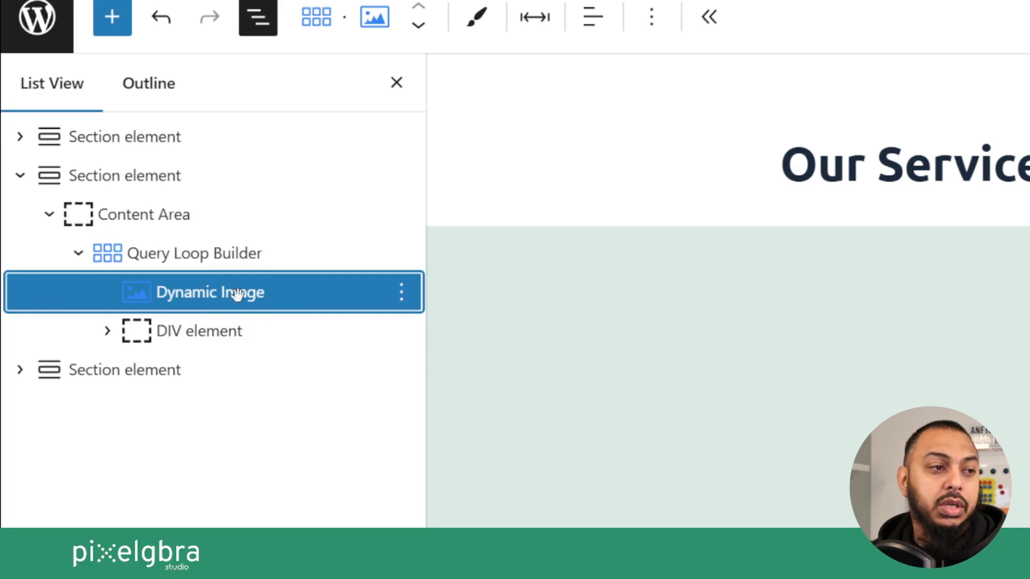
click(107, 331)
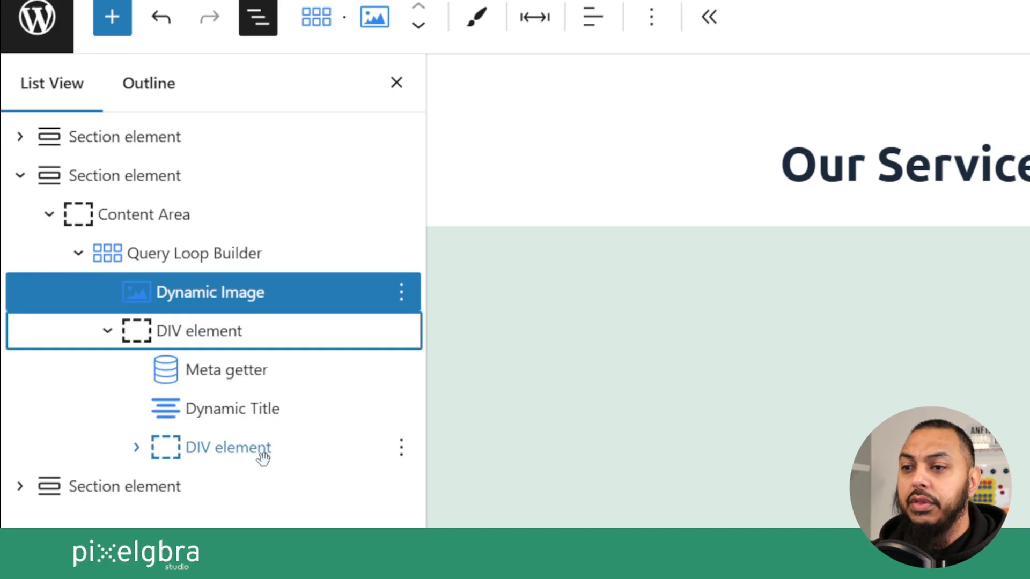
click(107, 331)
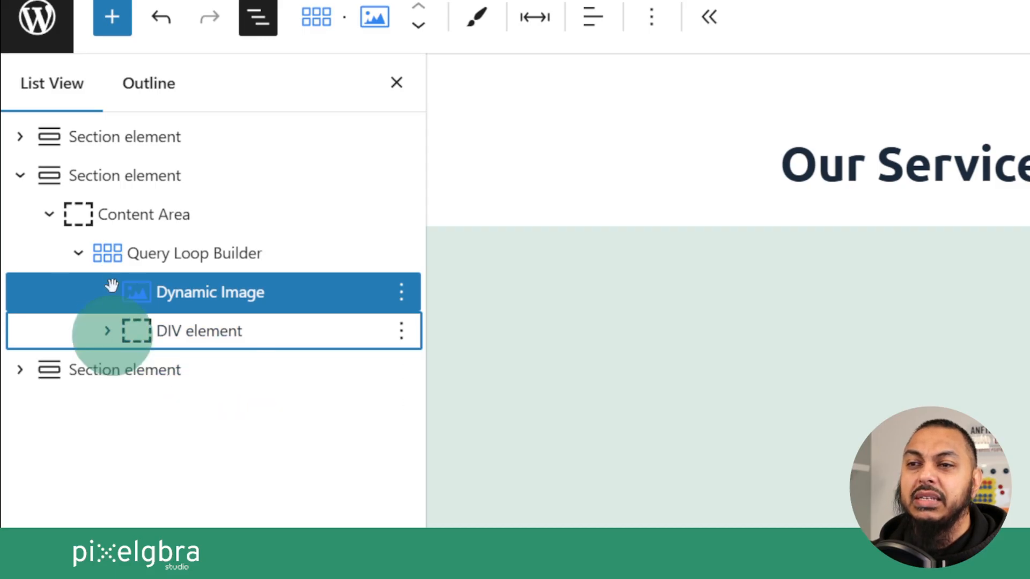
click(81, 257)
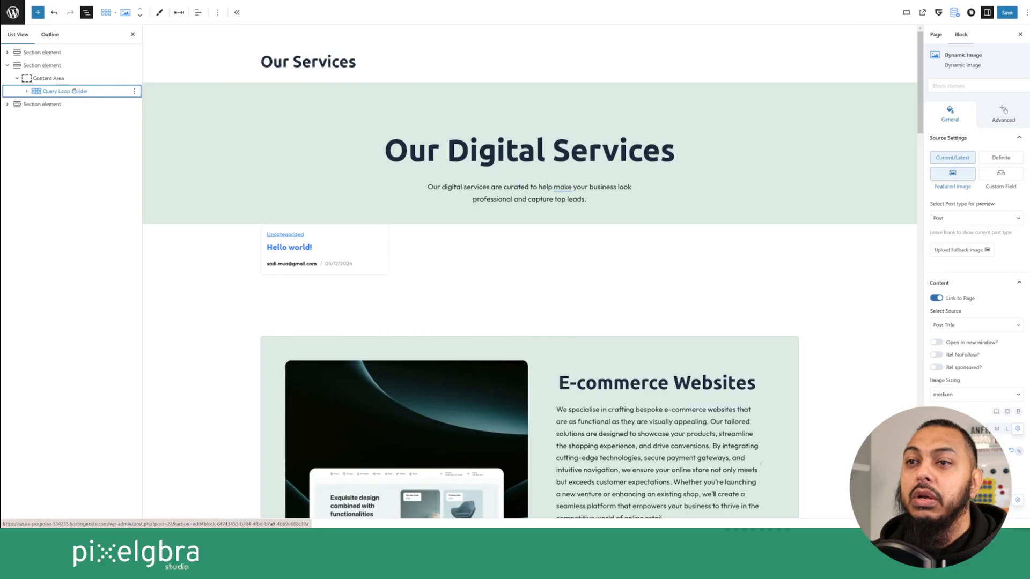
Keep the Query Loop Builder's data query on custom post type and taxonomy, set its post type to services, and check the resulting cards
click(73, 92)
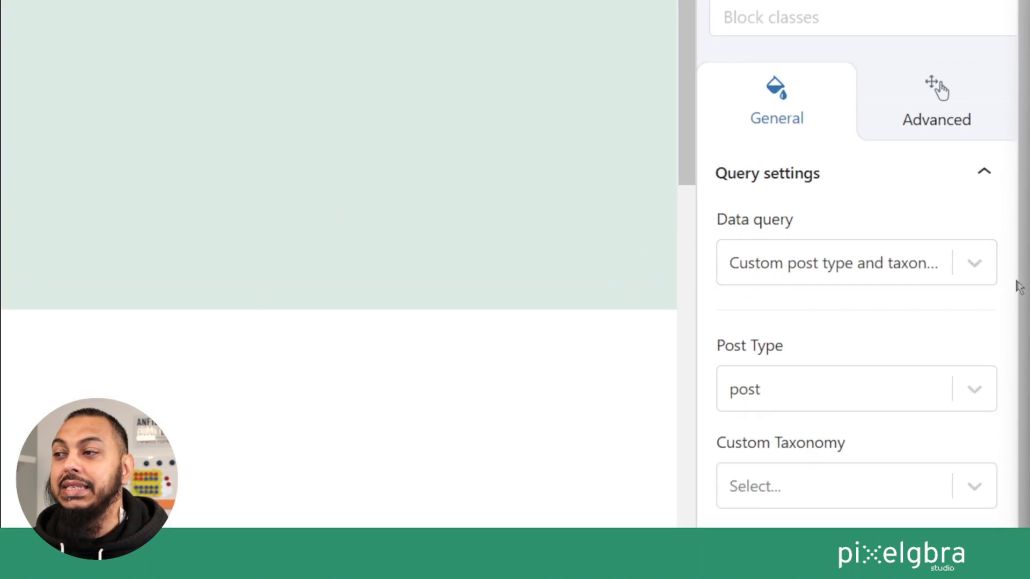
click(960, 262)
click(804, 370)
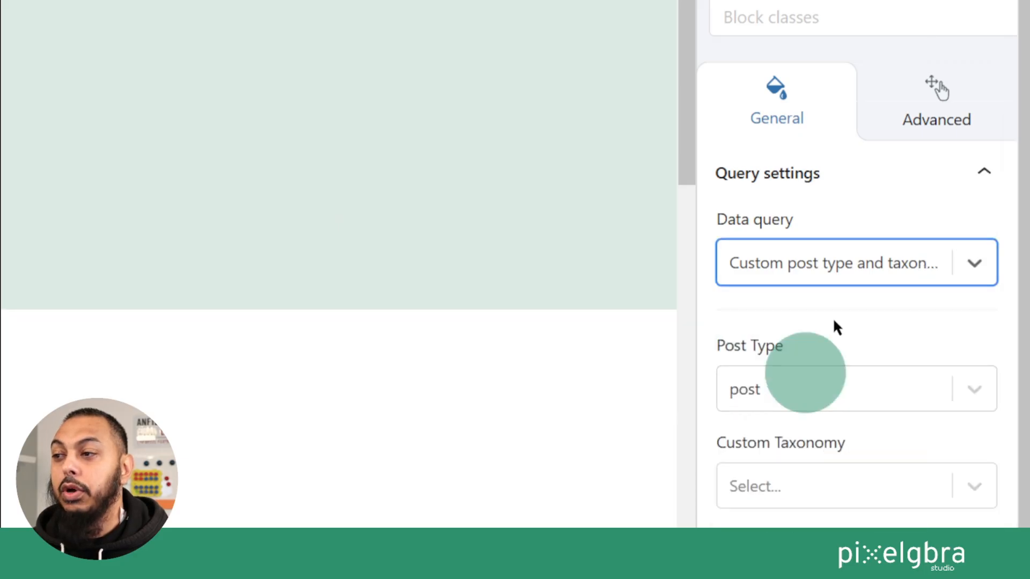
scroll(837, 313, down, 2)
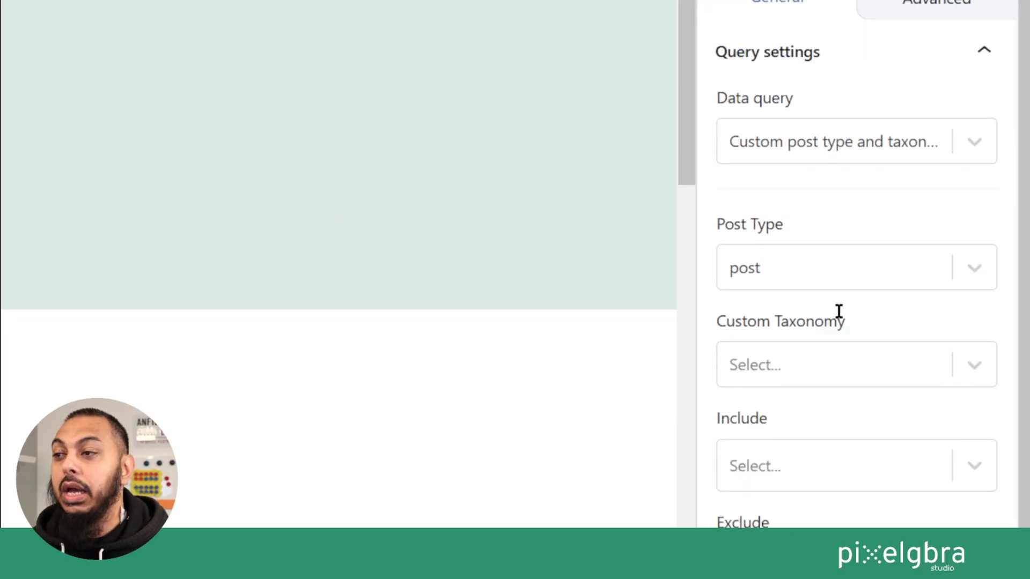
click(982, 271)
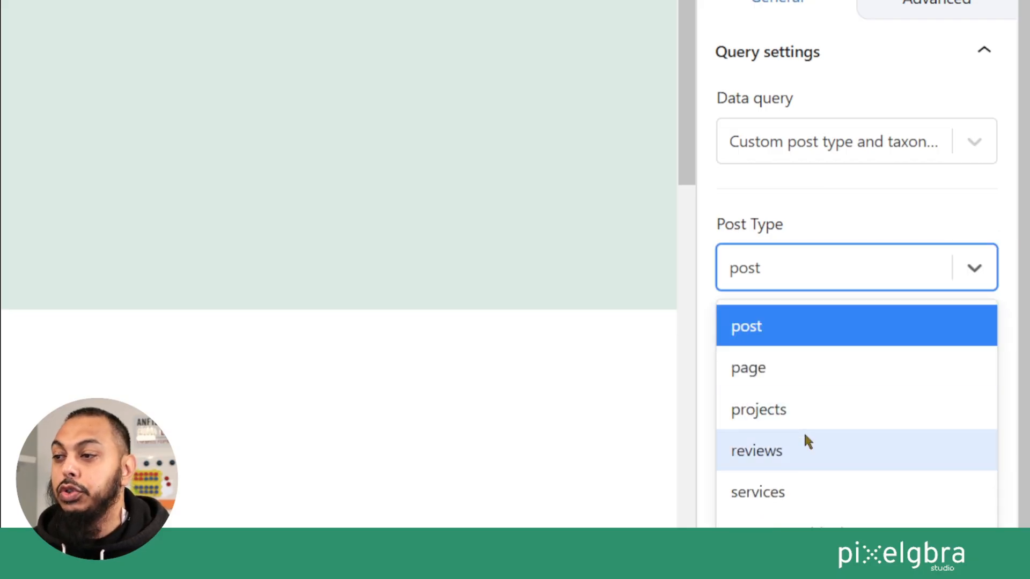
click(807, 495)
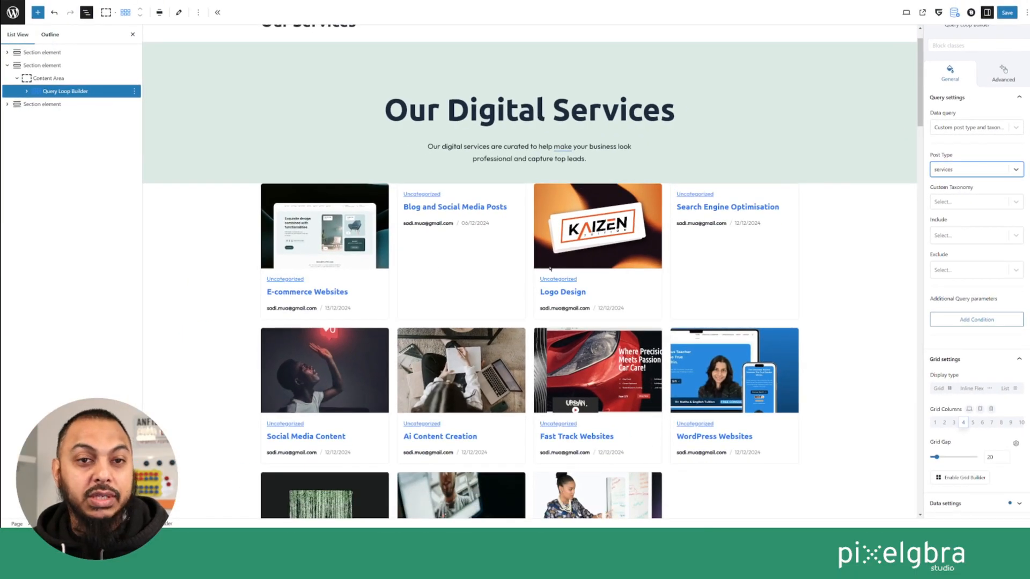
scroll(634, 304, down, 2)
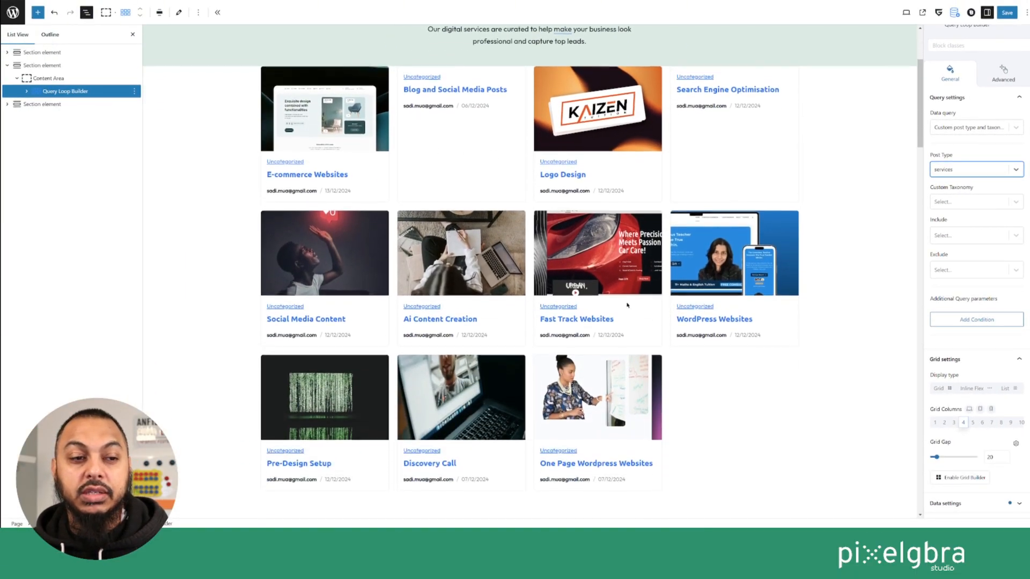
scroll(613, 294, up, 2)
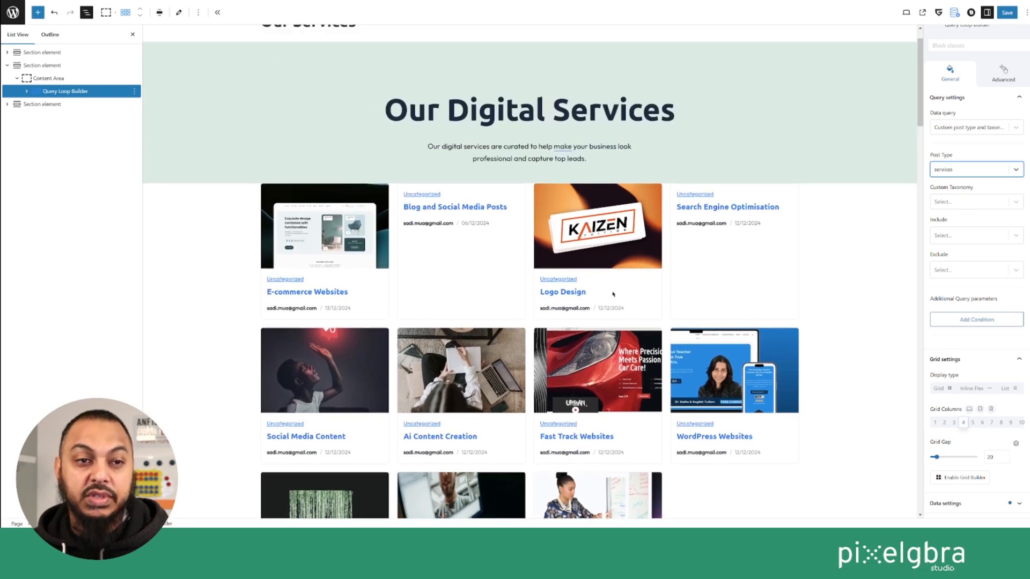
scroll(662, 466, down, 2)
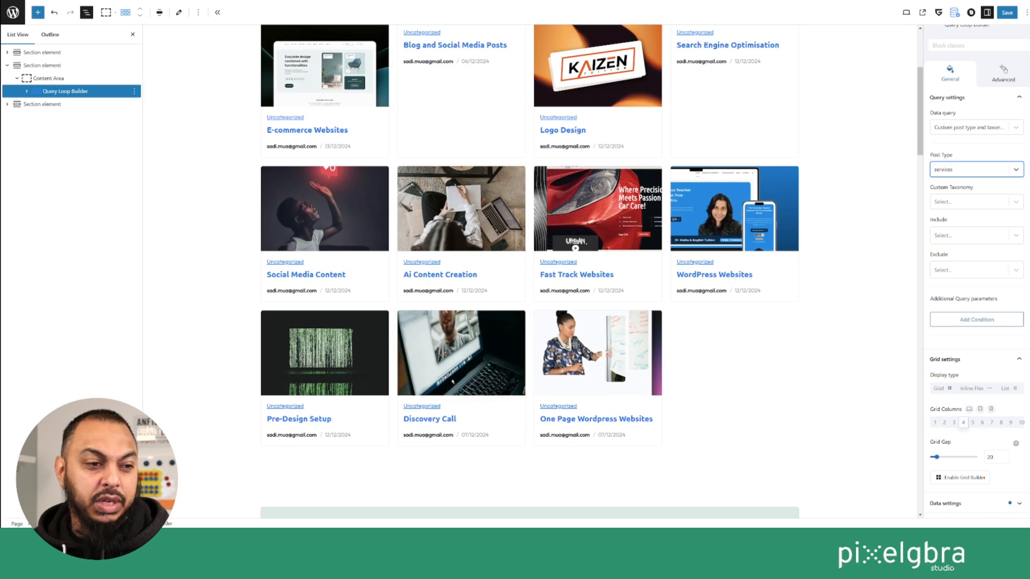
scroll(662, 466, up, 2)
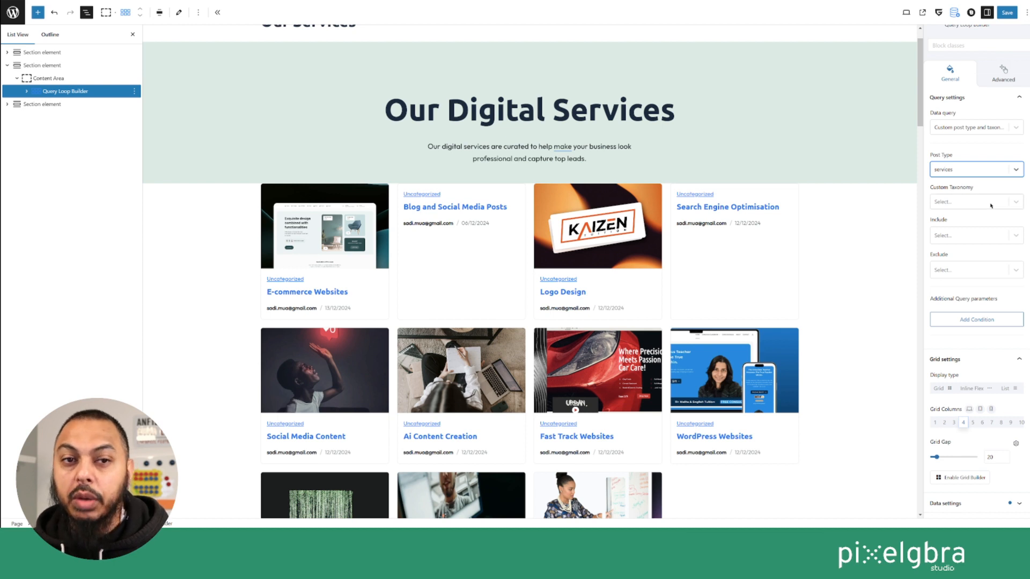
Filter the services query by the service-priority custom taxonomy, including only the Primary term
click(1016, 201)
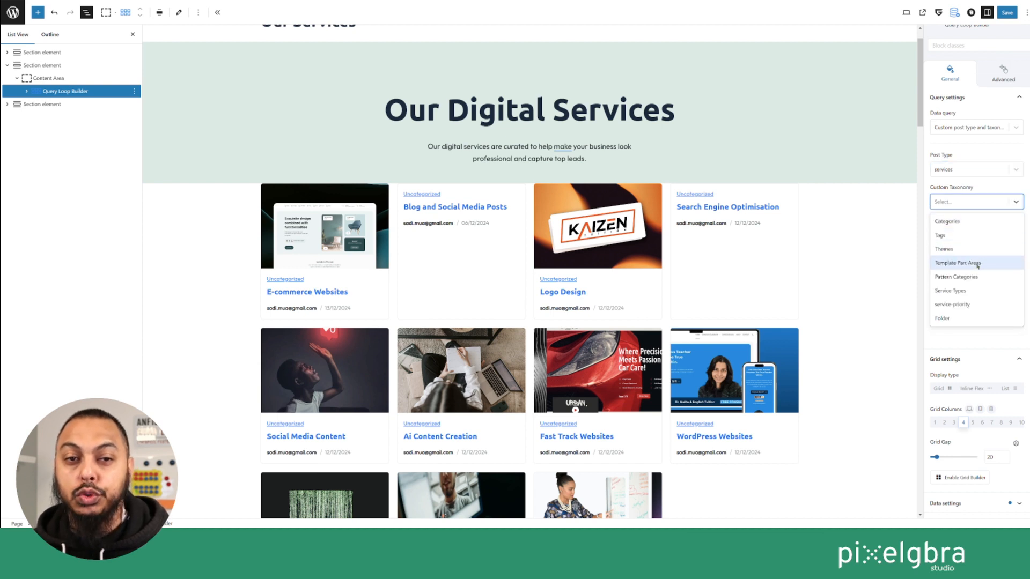
click(960, 304)
click(1015, 236)
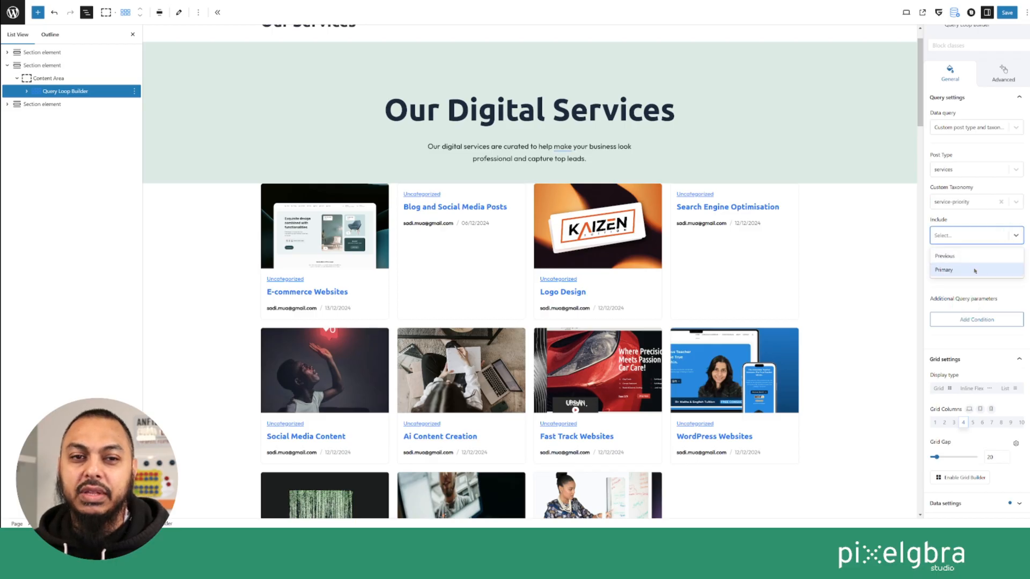
click(972, 271)
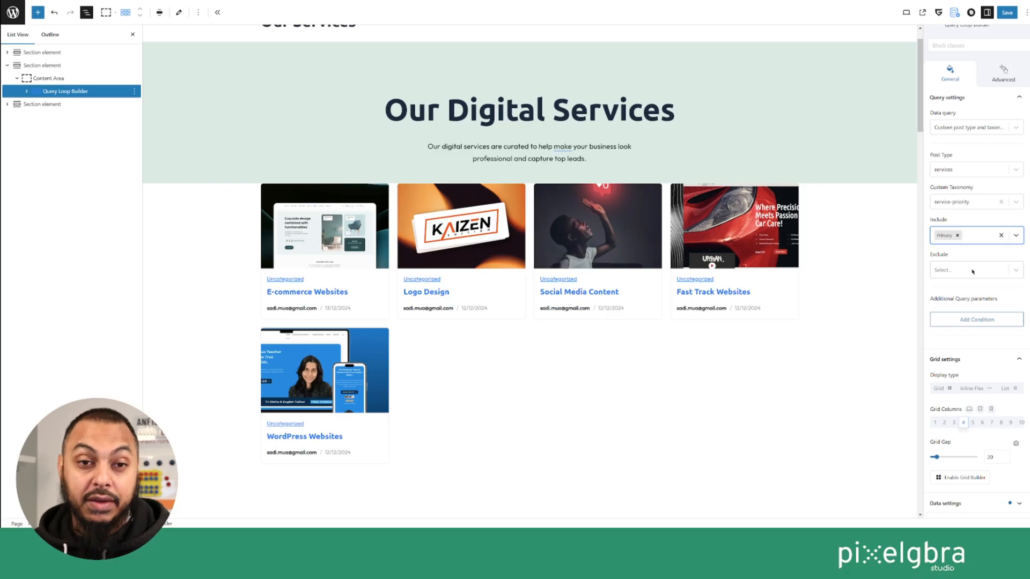
Set the fetch count in the query loop's data settings to 1 and compare the card with the finished E-commerce Websites card
scroll(1003, 314, down, 4)
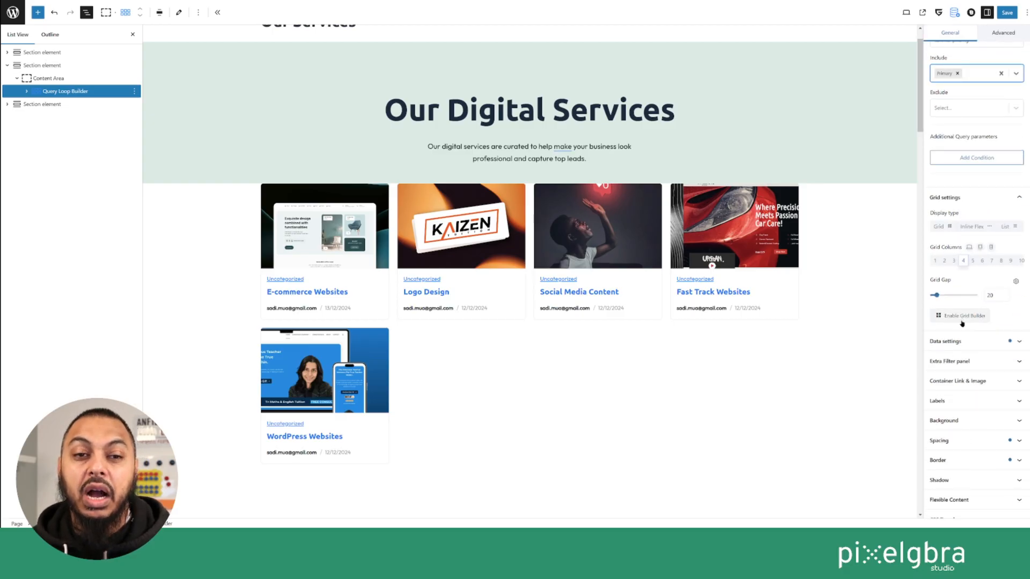
click(993, 335)
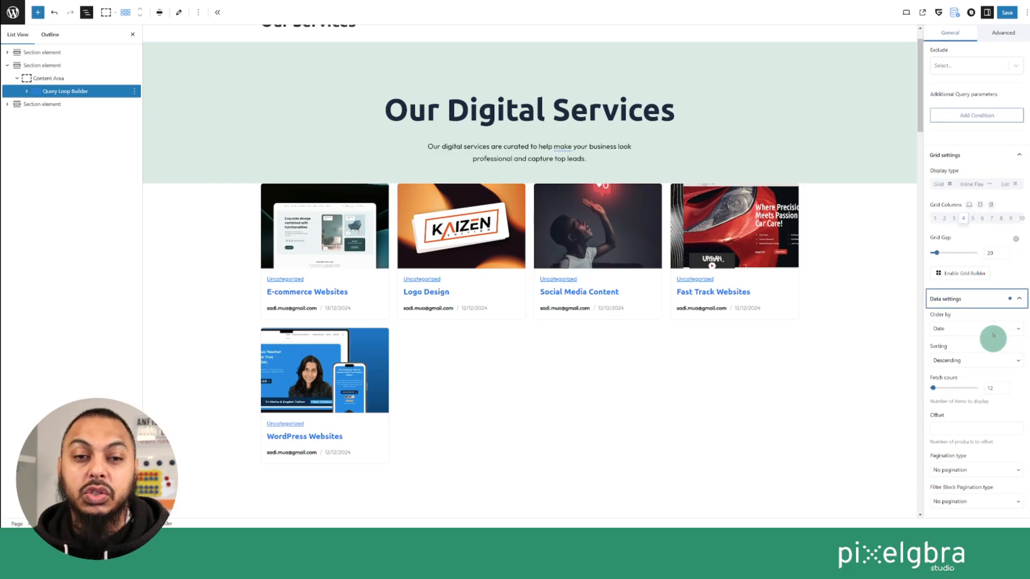
click(993, 388)
key(BackSpace)
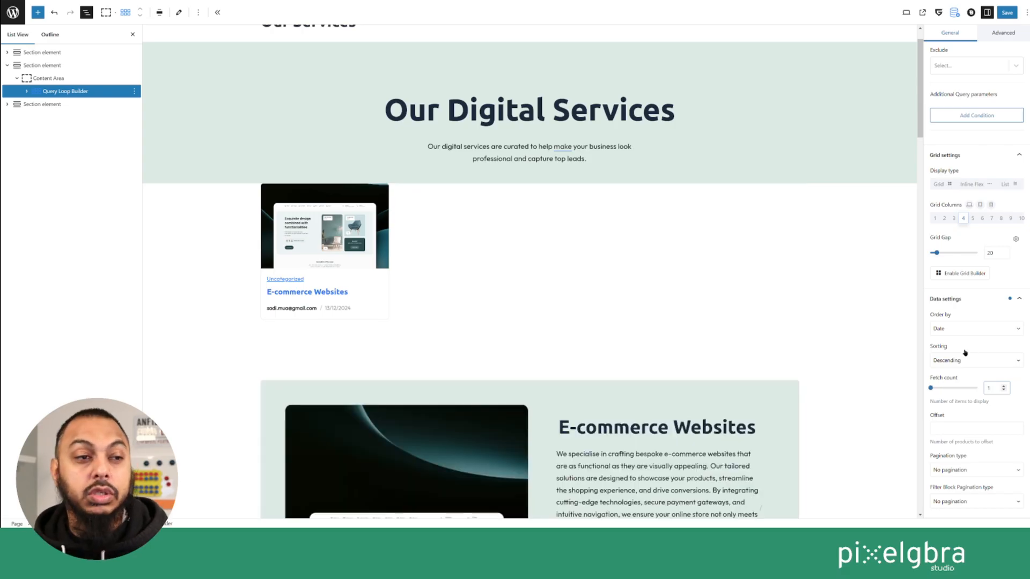
scroll(714, 345, down, 4)
scroll(614, 360, down, 2)
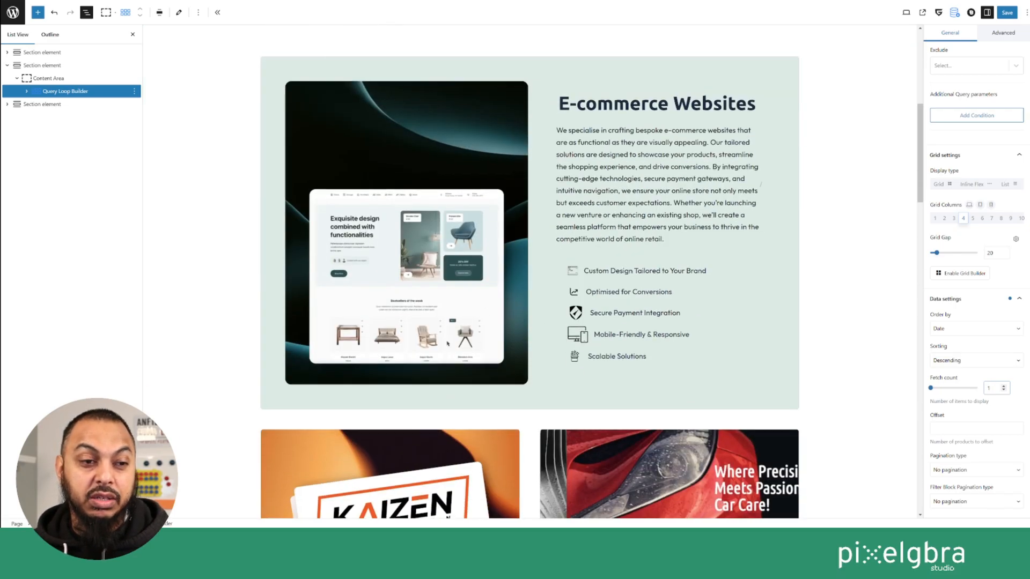
scroll(510, 301, up, 5)
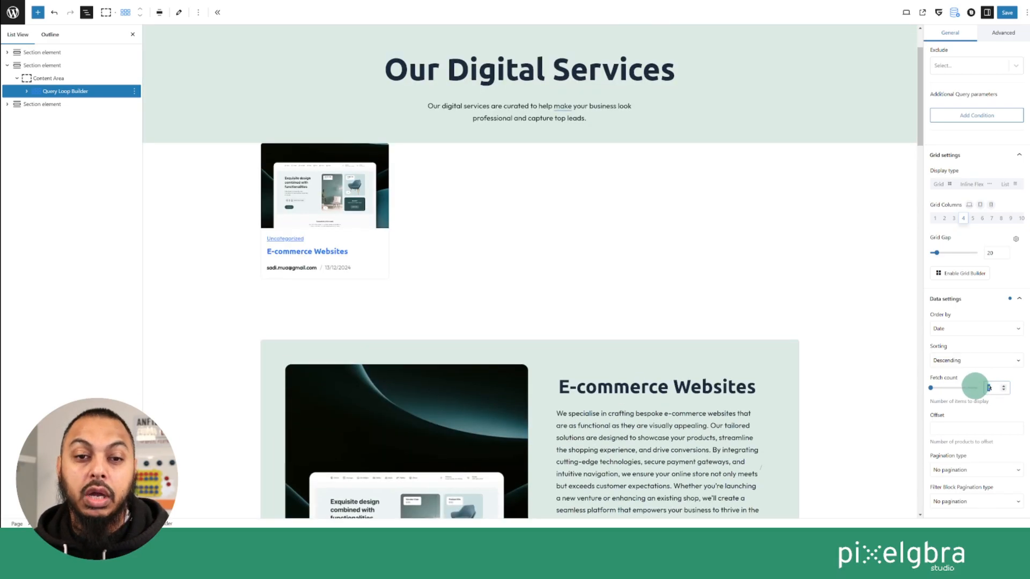
Raise the query loop's fetch count to 4
click(1003, 385)
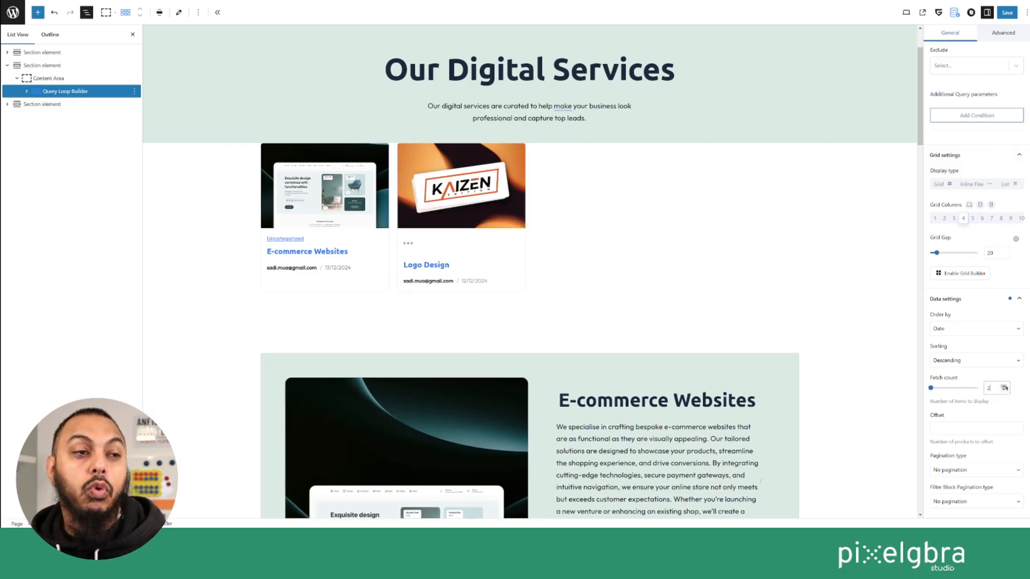
click(1004, 387)
click(1004, 387)
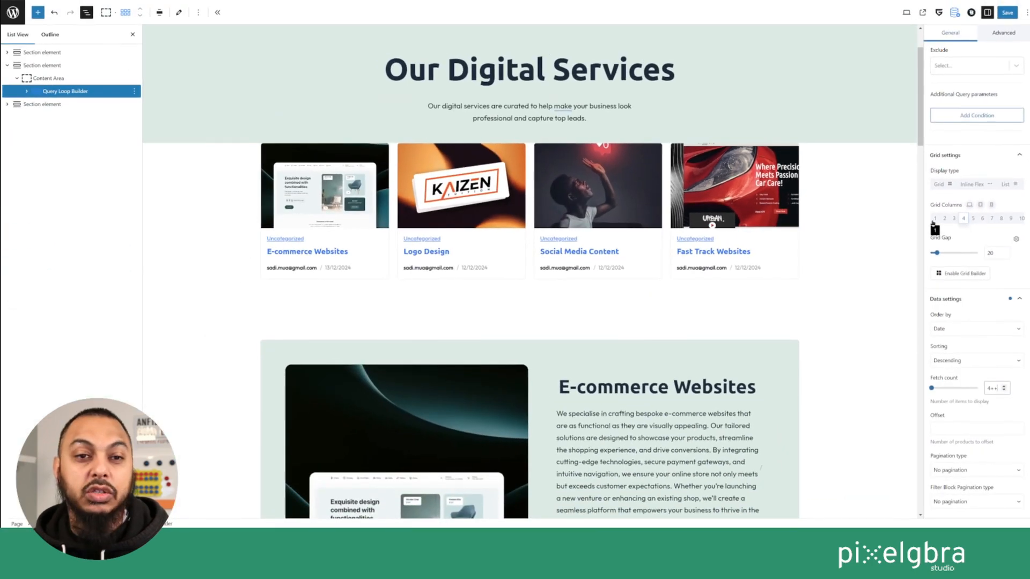
Set the query loop's grid to 1 column and its fetch count back to 1
click(735, 251)
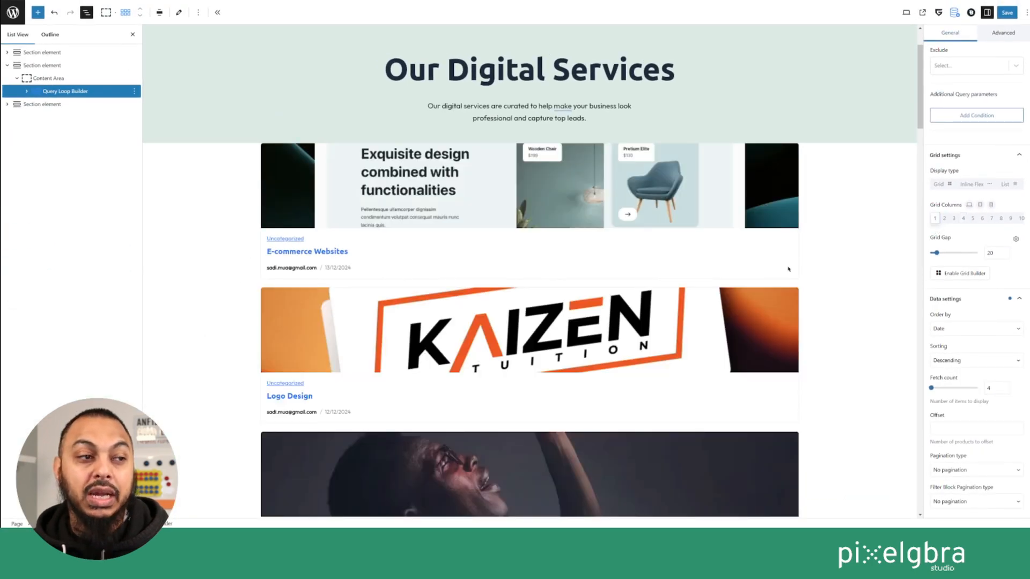
scroll(621, 236, down, 5)
scroll(621, 236, up, 5)
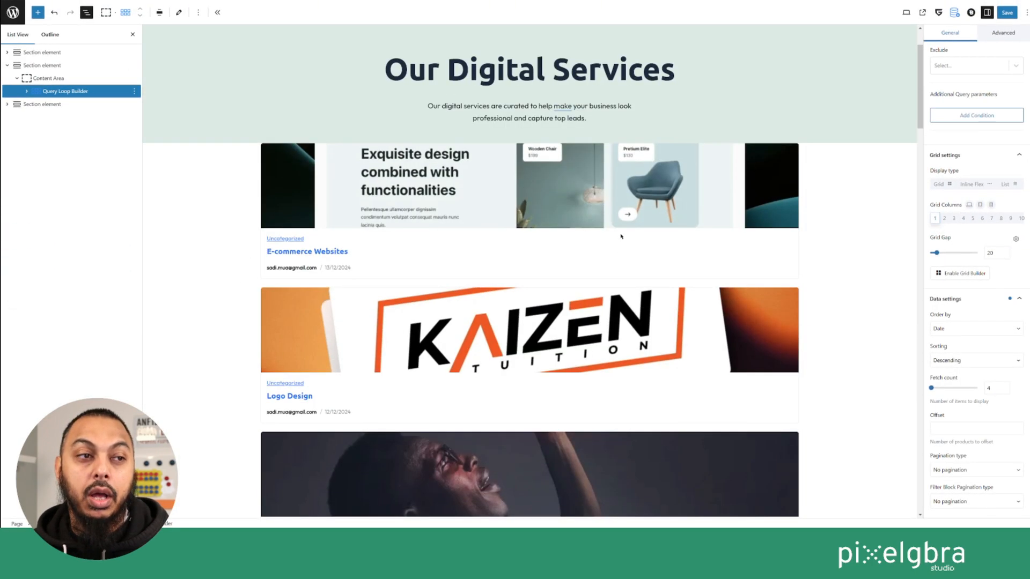
double_click(989, 388)
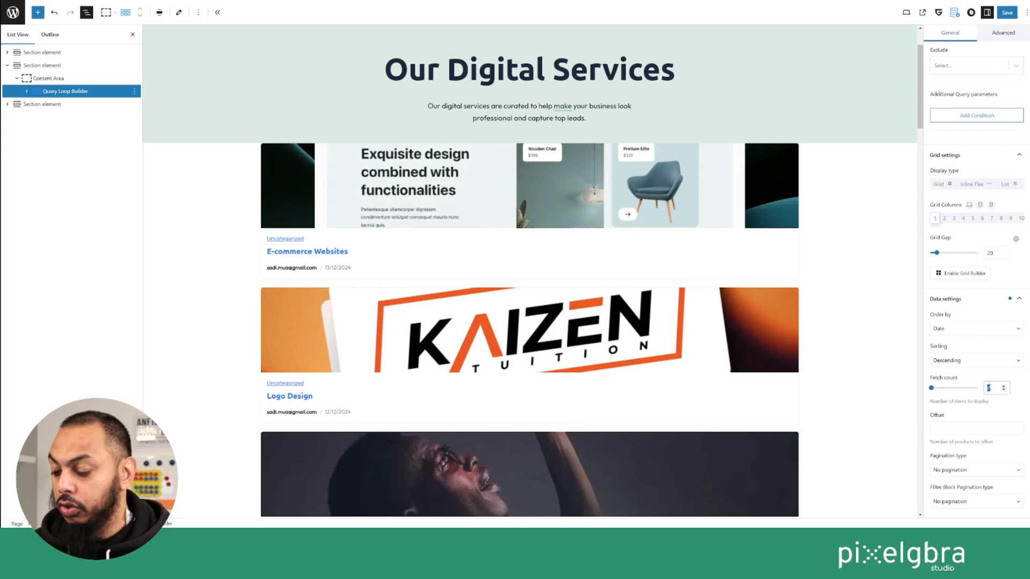
text(1)
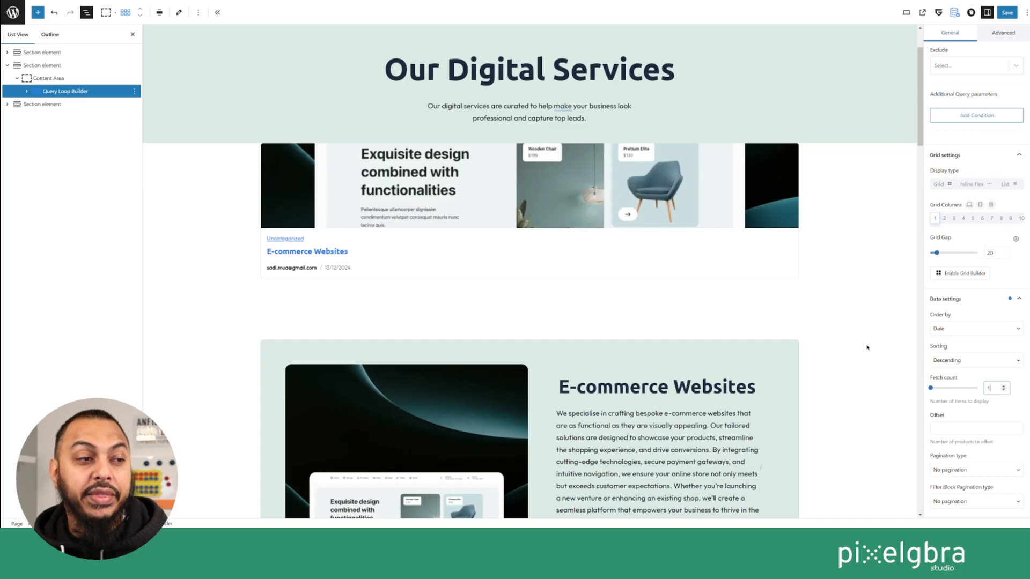
Compare the query loop's single service with the finished E-commerce Websites card and save the page
scroll(462, 263, down, 2)
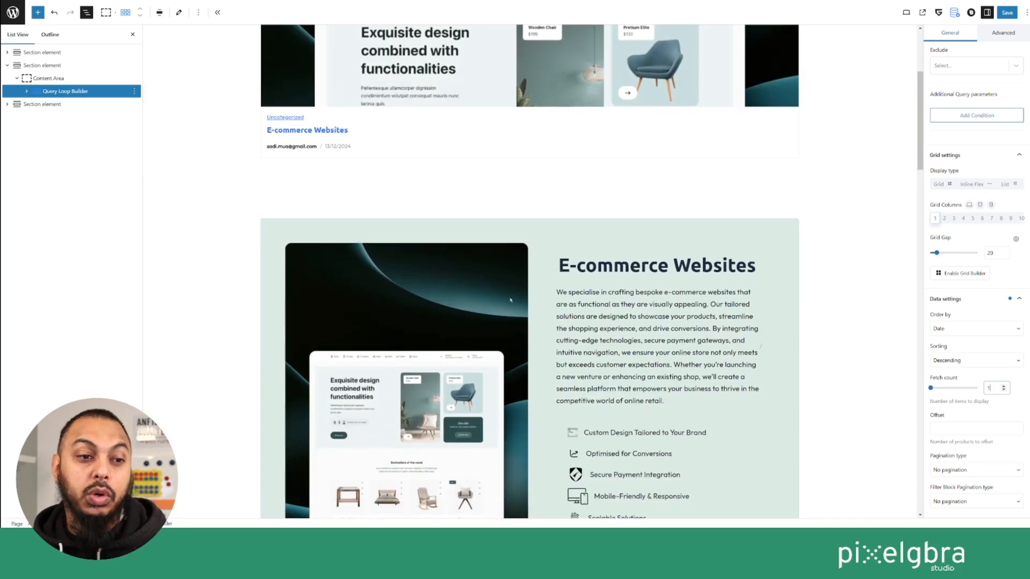
scroll(593, 310, up, 3)
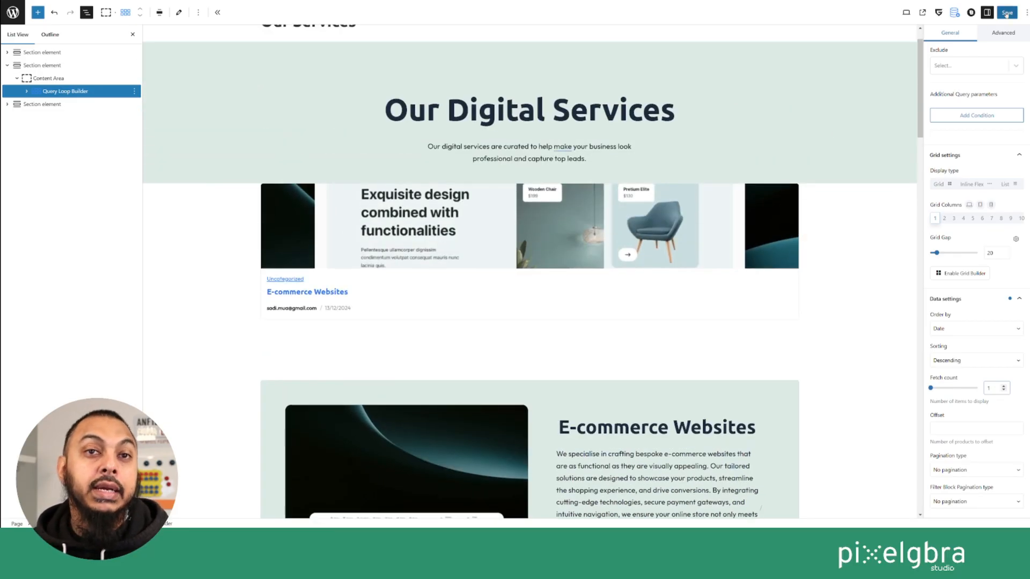
click(1006, 14)
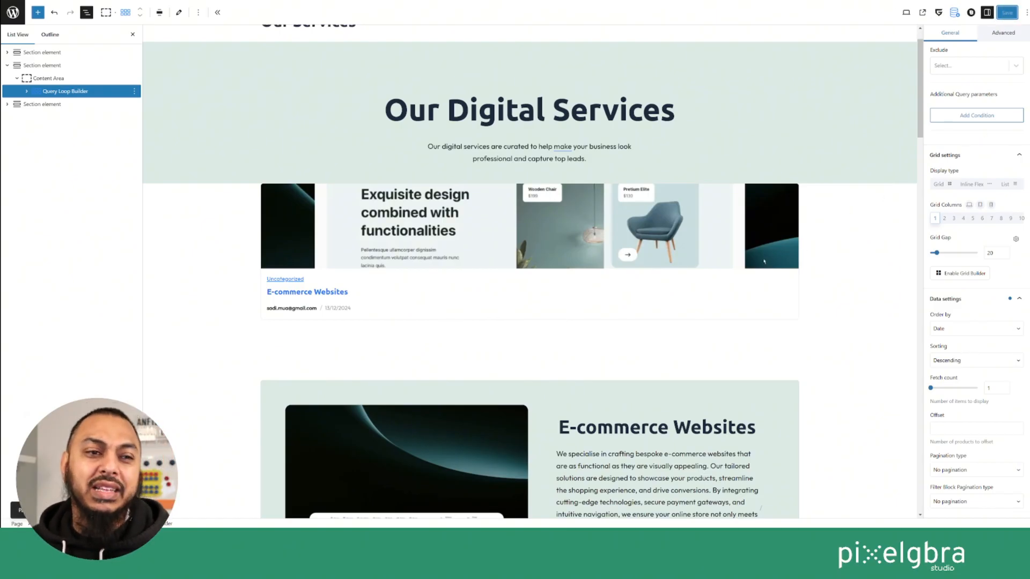
Set the query loop's offset to 2 and compare its card with the service cards further down the page
scroll(976, 322, down, 1)
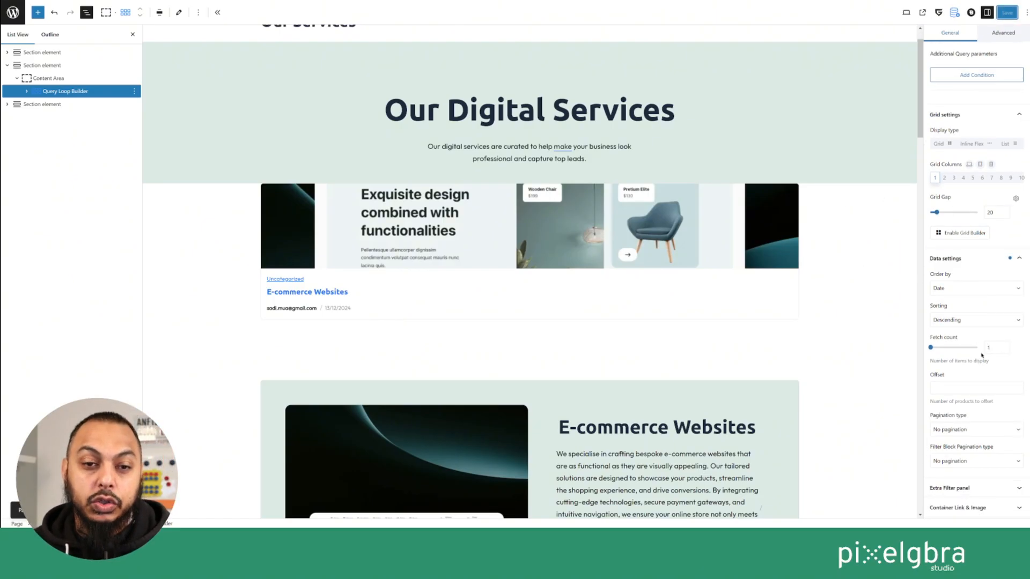
scroll(978, 314, down, 1)
click(958, 352)
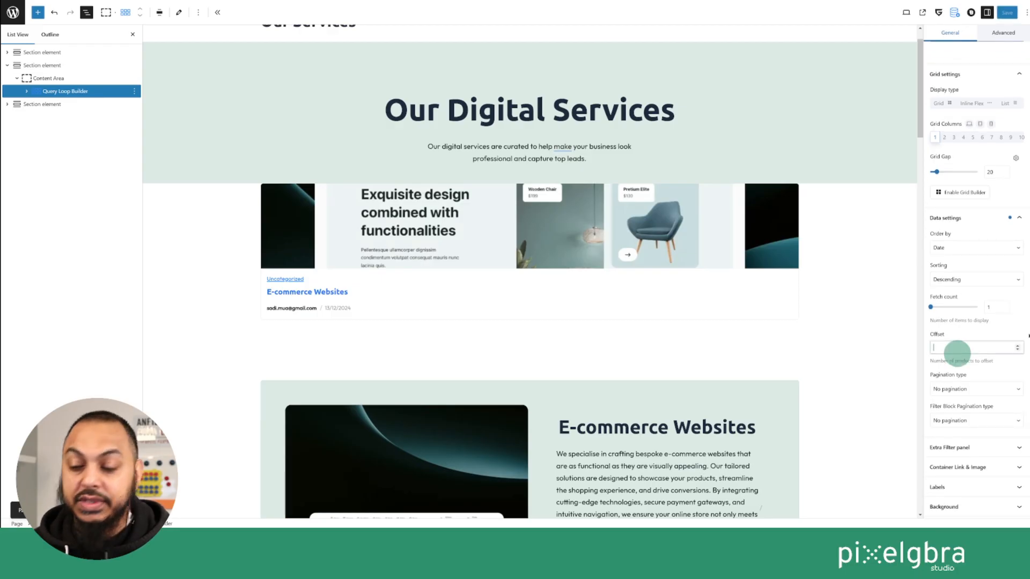
text(2)
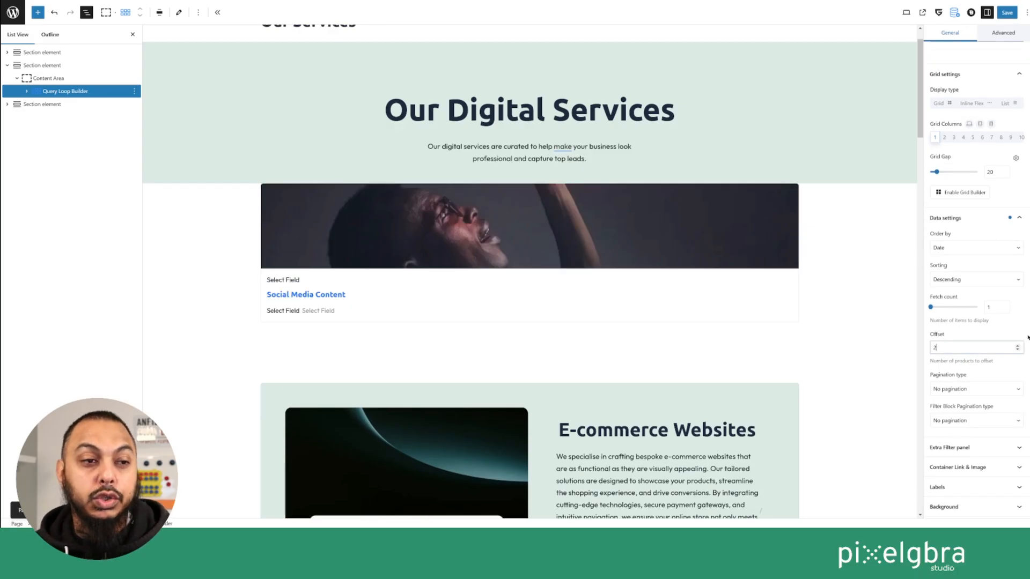
scroll(637, 272, down, 10)
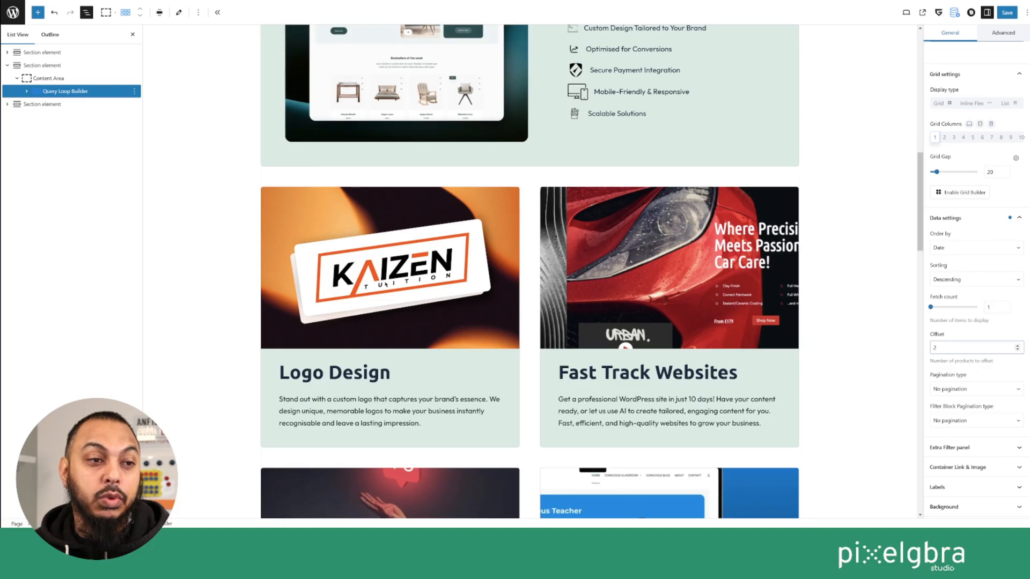
scroll(558, 217, up, 10)
scroll(558, 217, down, 15)
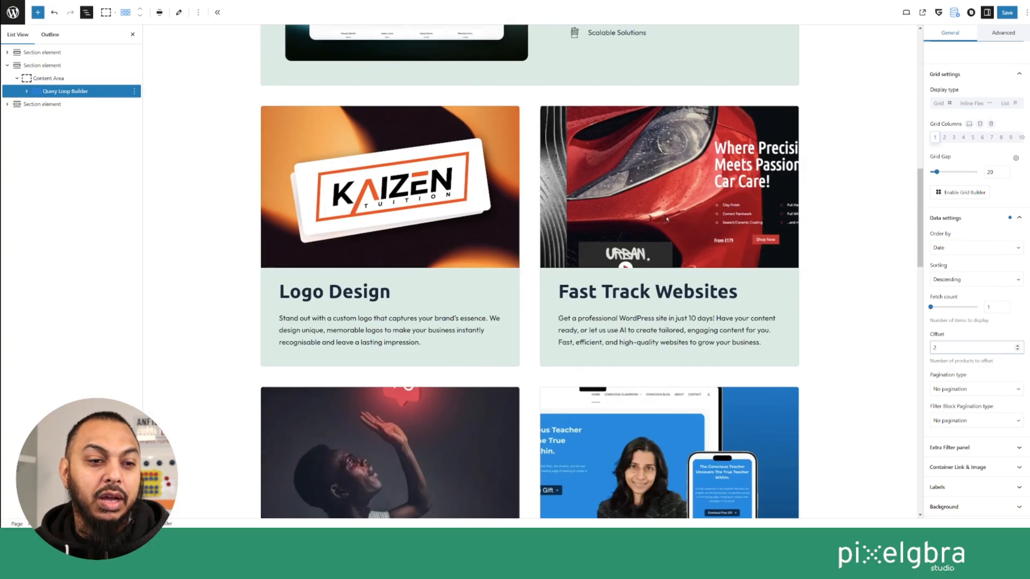
scroll(437, 266, up, 10)
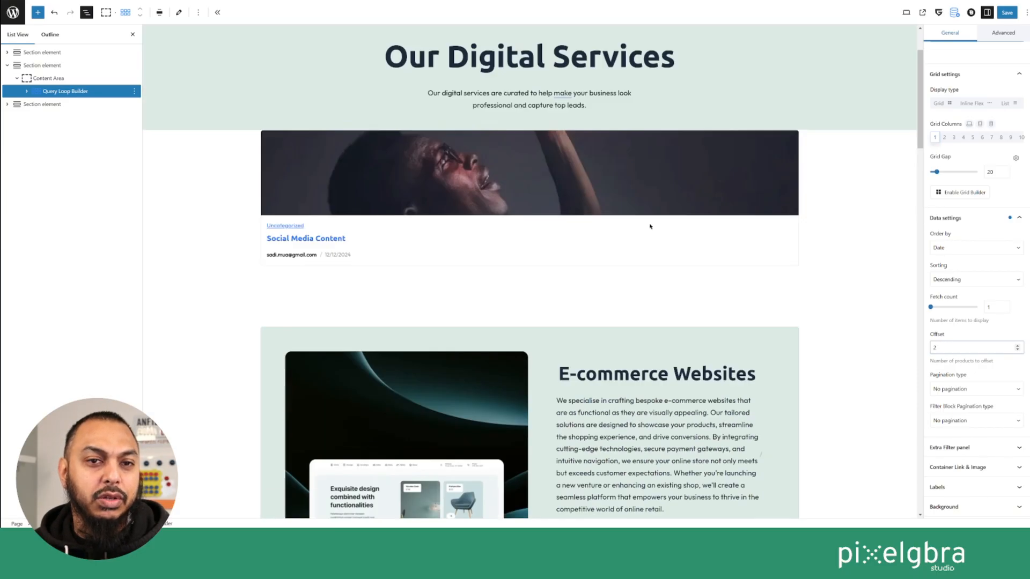
Raise the query loop's offset to 3 and check its card against the page's existing cards
scroll(961, 353, up, 3)
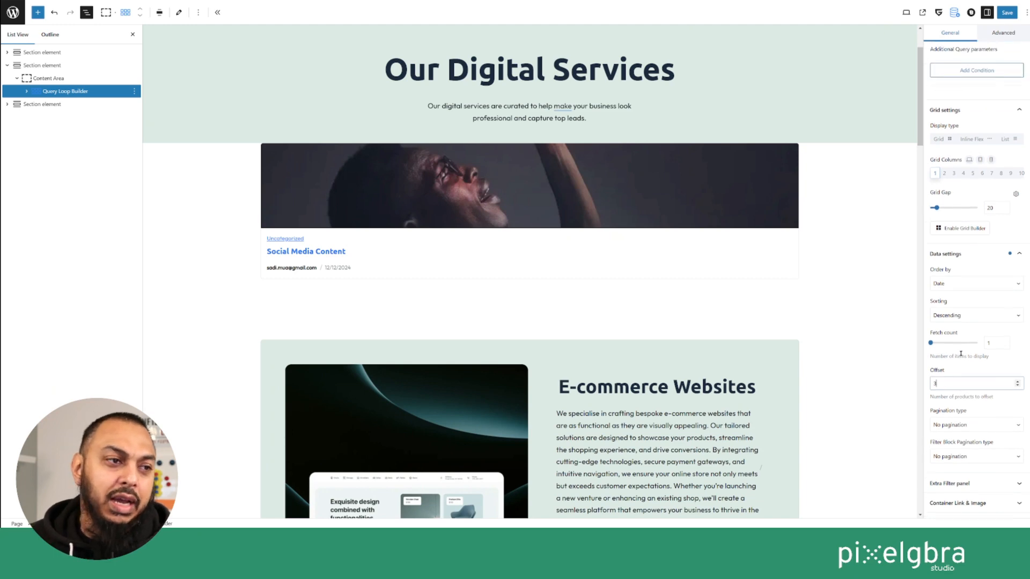
scroll(760, 315, down, 10)
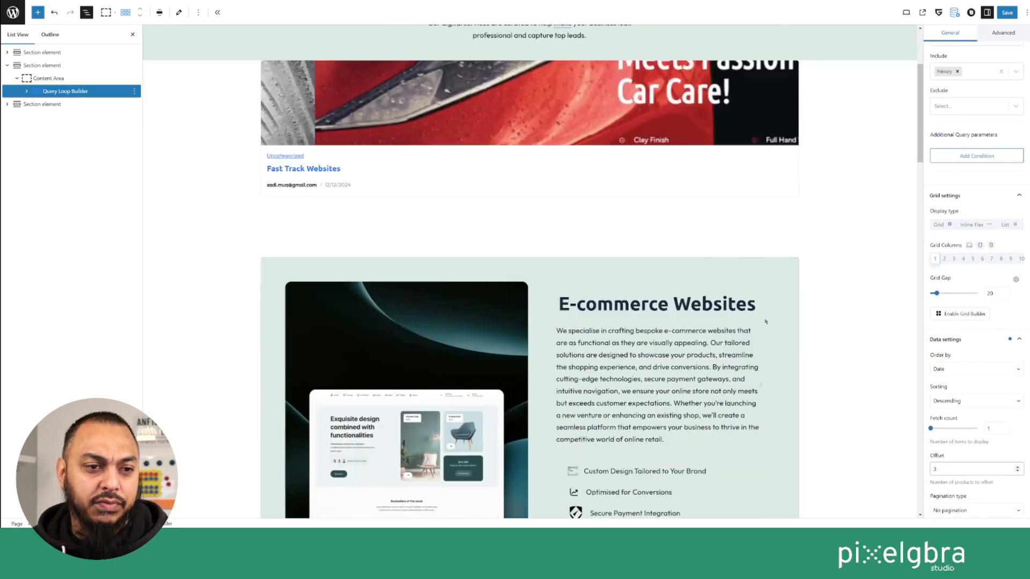
scroll(847, 346, up, 10)
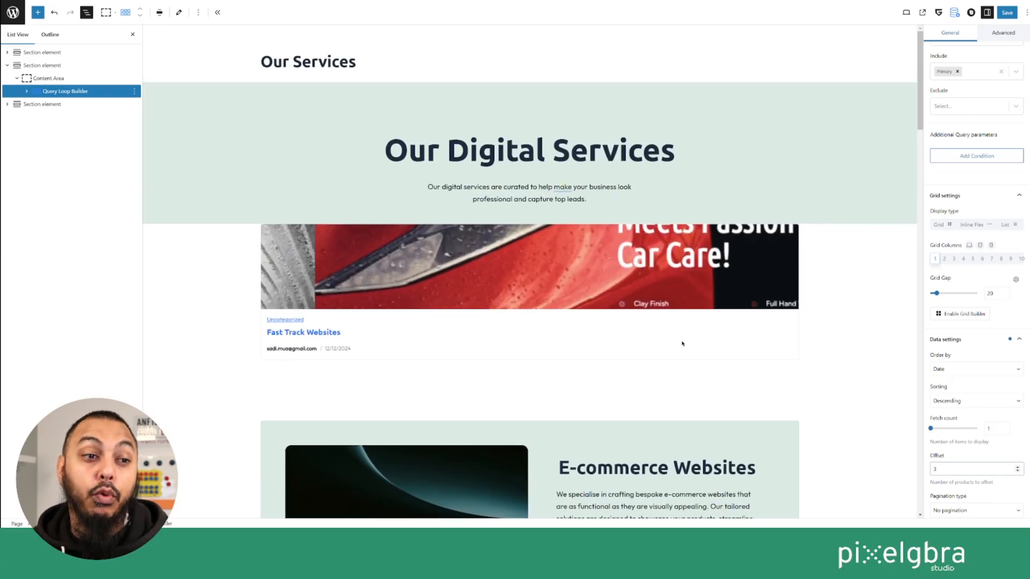
Clear the query loop's offset and save the page
drag(944, 467, 914, 468)
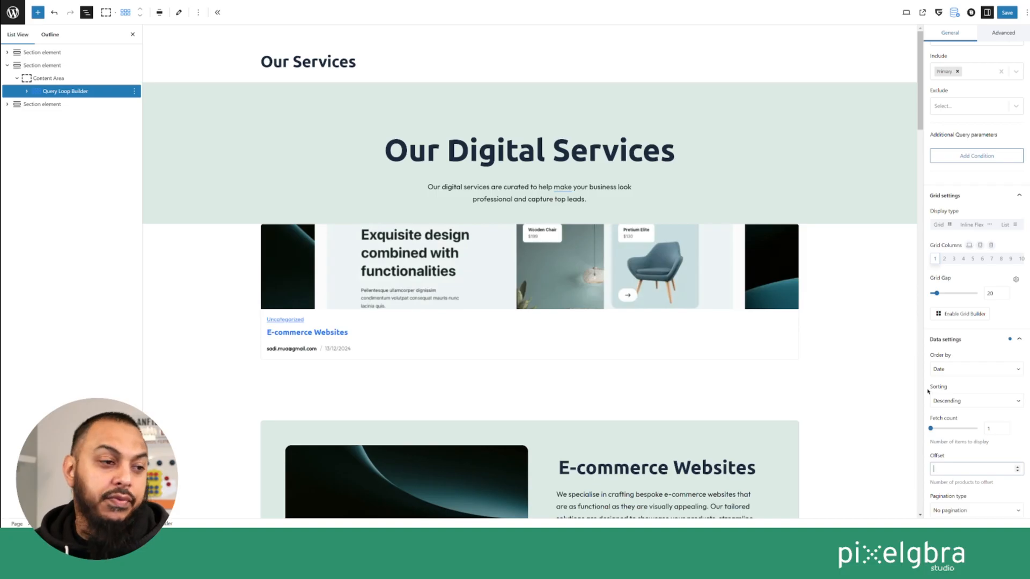
click(996, 430)
click(1007, 13)
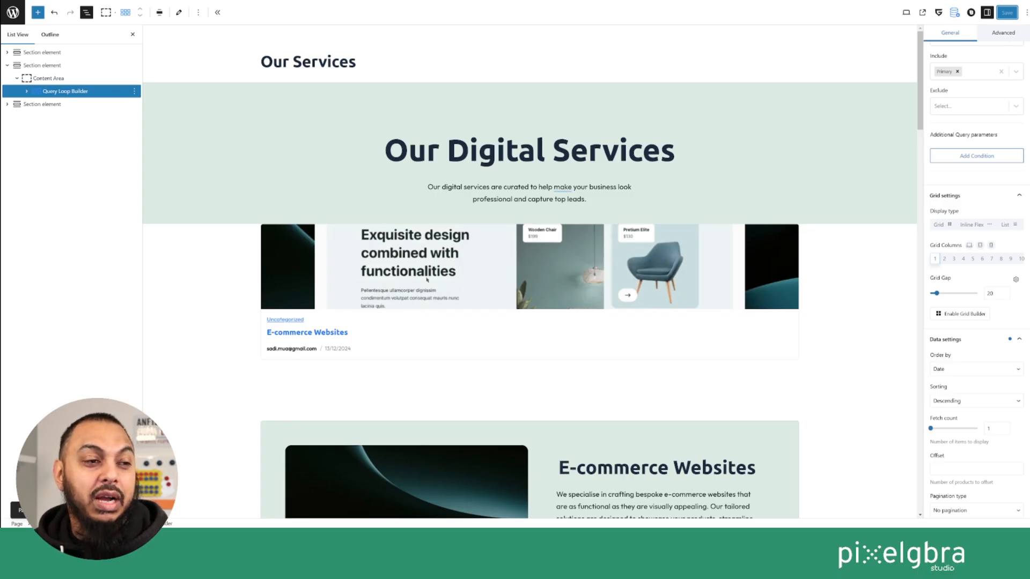
Set the top and bottom padding of the section holding the query loop to 100 and save the page
click(40, 65)
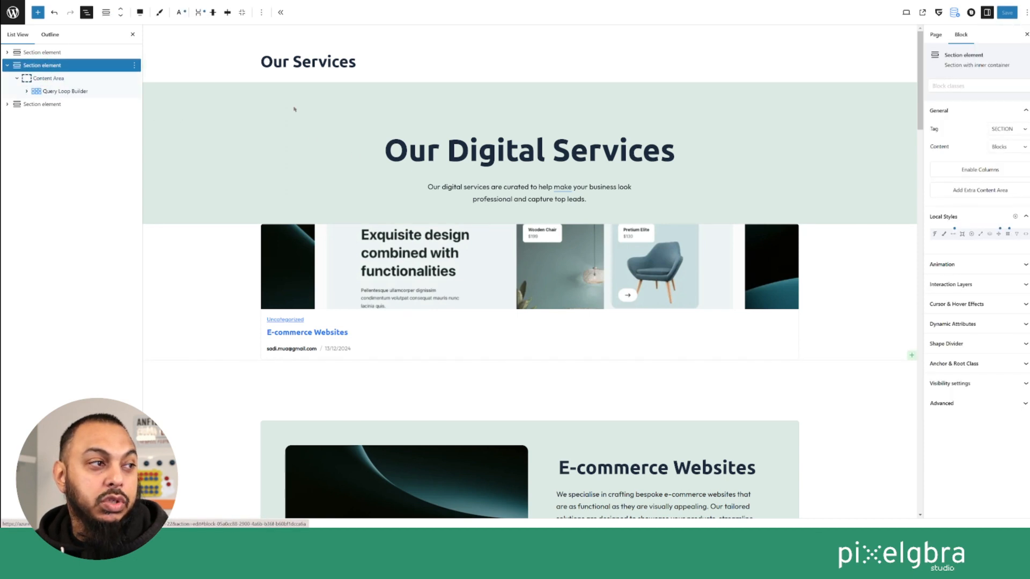
click(952, 235)
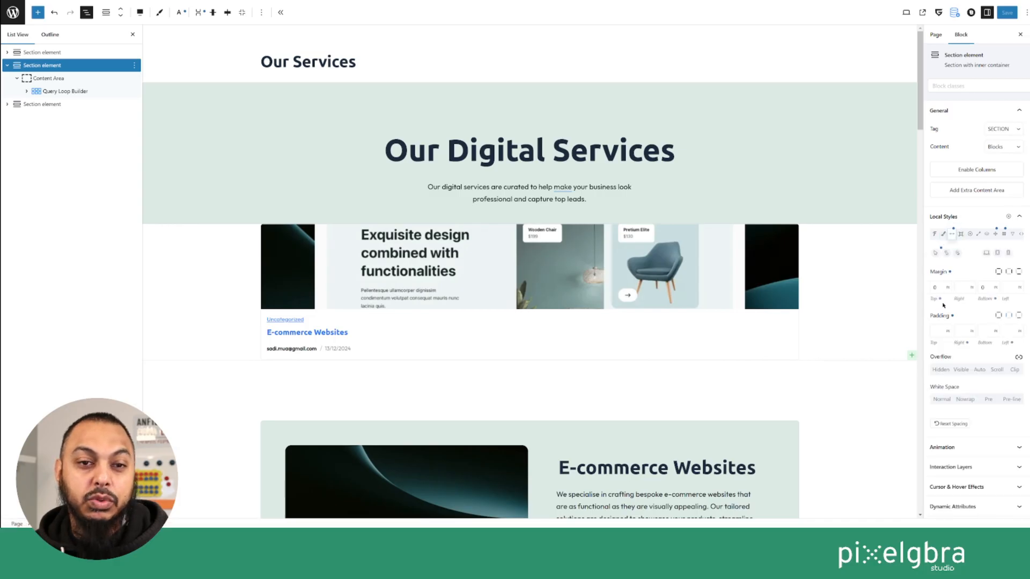
click(941, 332)
text(10)
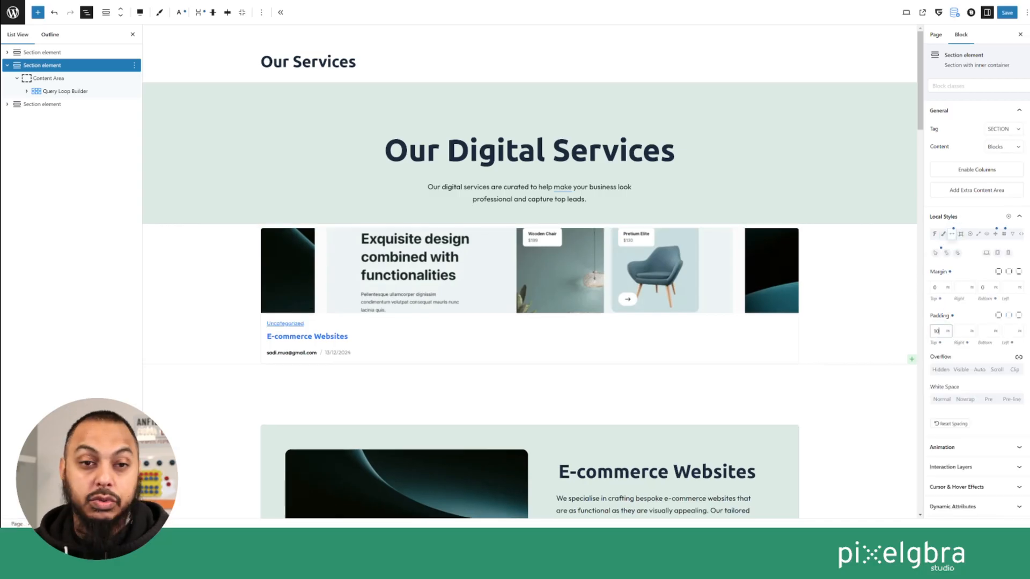
text(0)
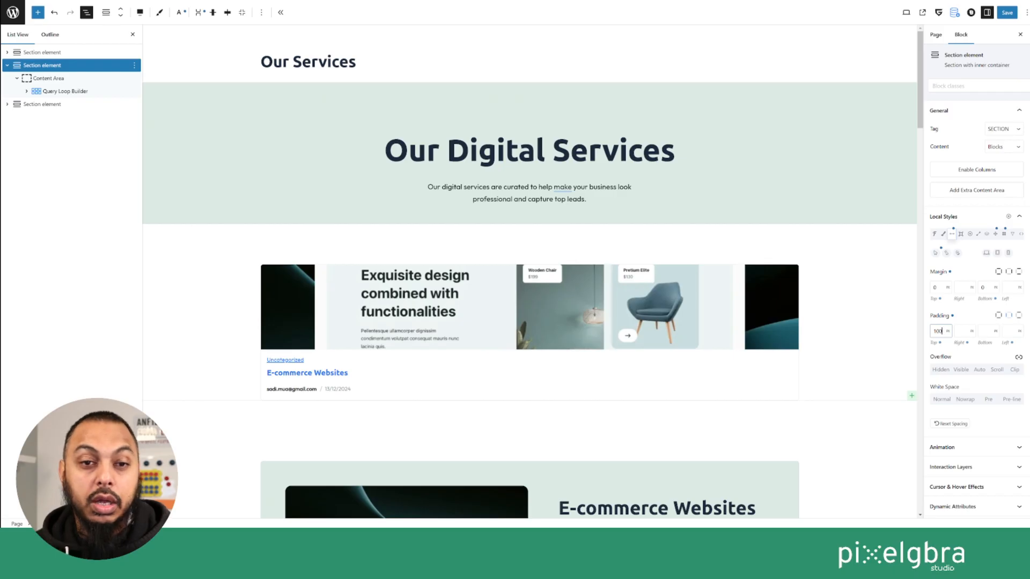
click(985, 331)
text(10)
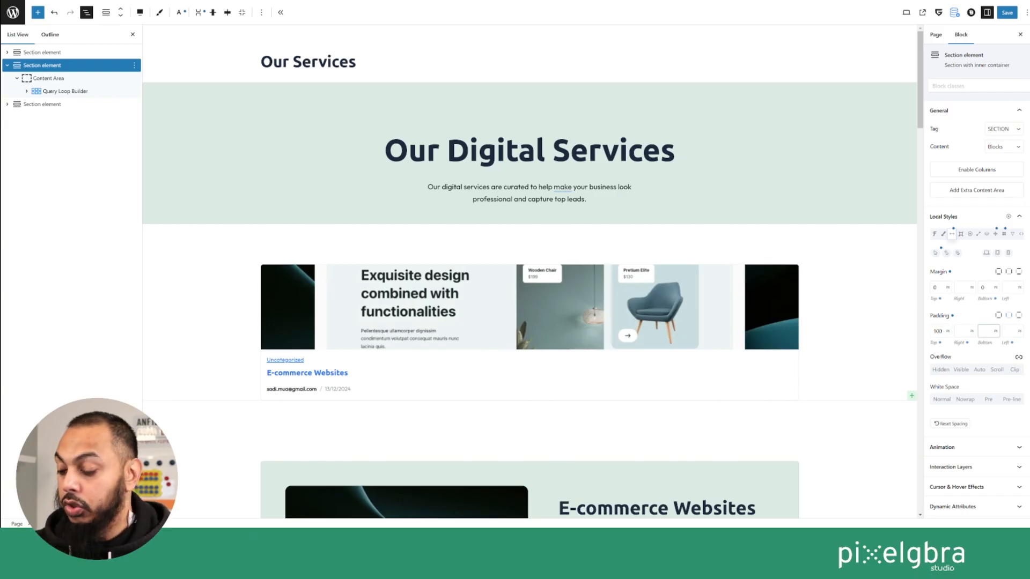
text(0)
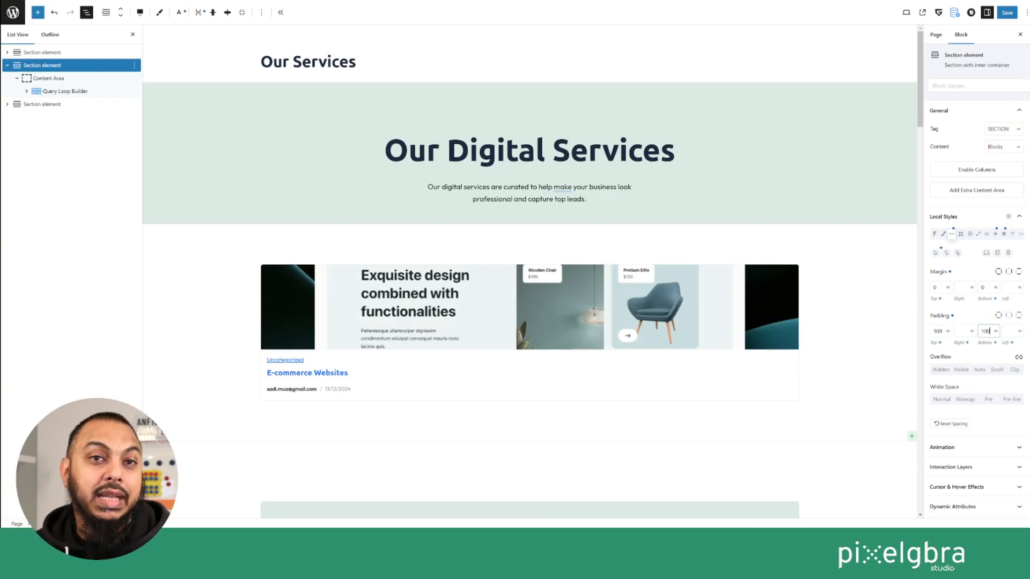
key(ctrl+s)
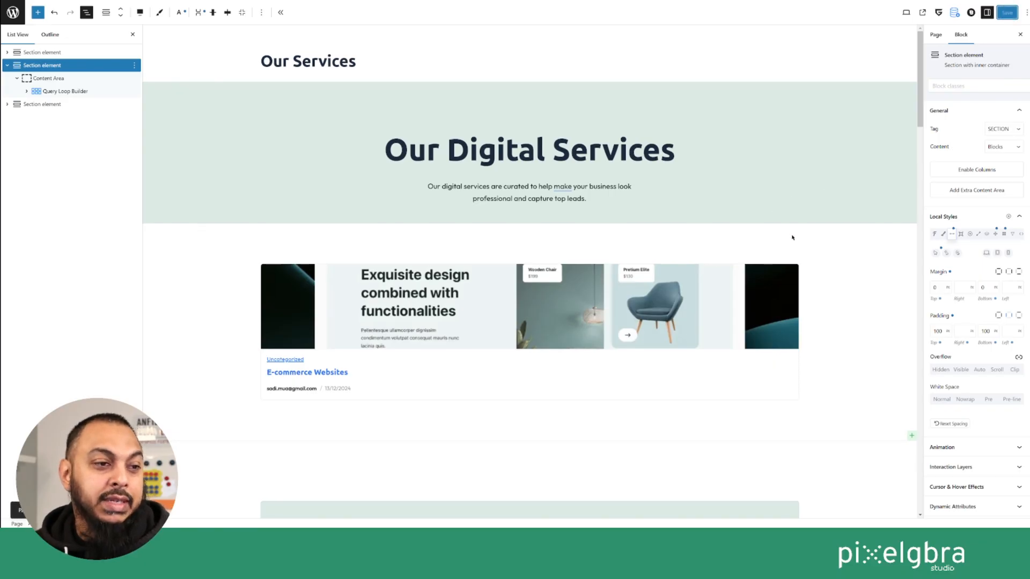
Examine the finished E-commerce Websites card's layout and the Dynamic Image and DIV element nested in the Query Loop Builder
scroll(791, 235, down, 2)
scroll(792, 237, up, 2)
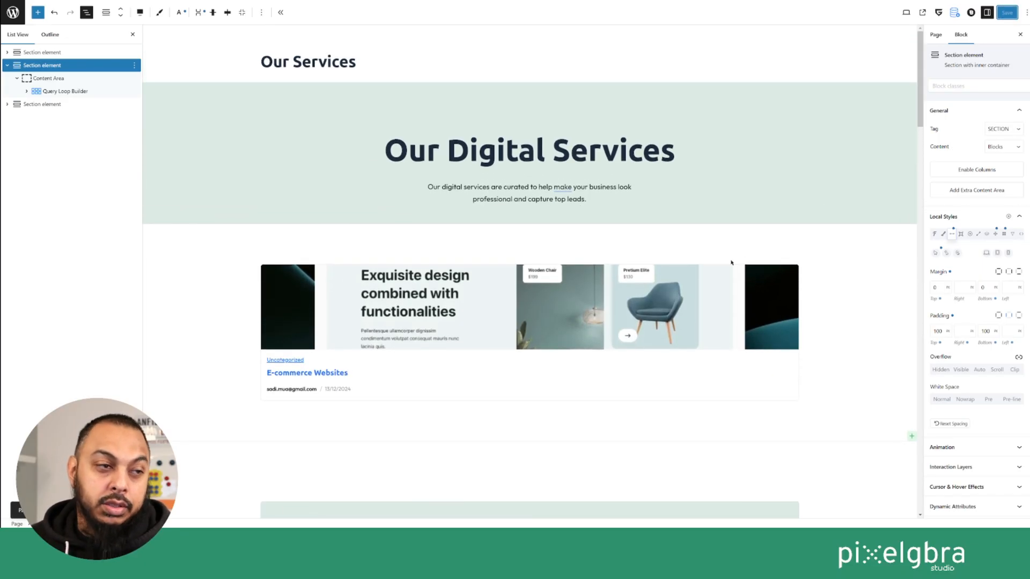
scroll(381, 325, down, 8)
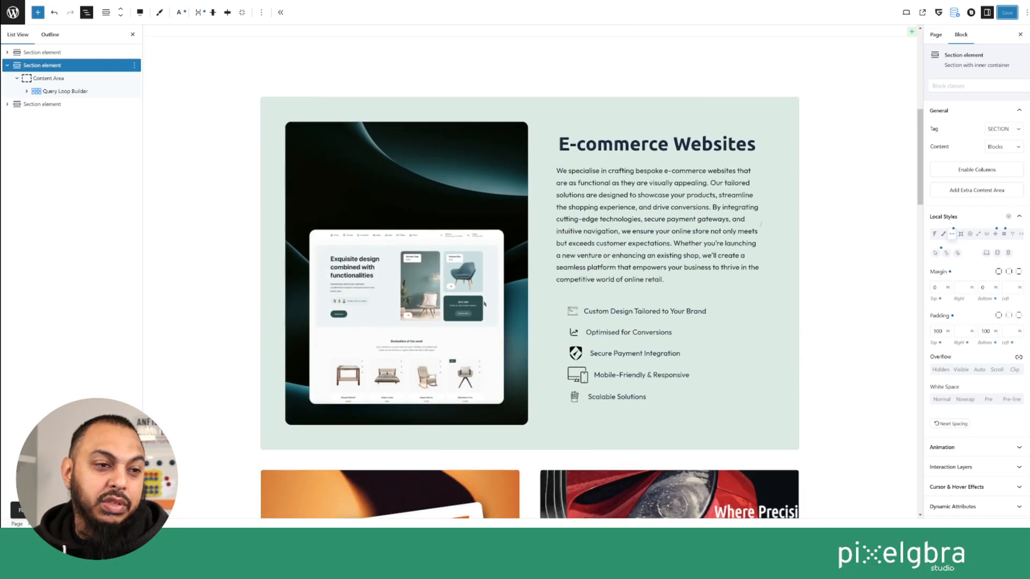
scroll(369, 220, up, 6)
scroll(450, 246, down, 6)
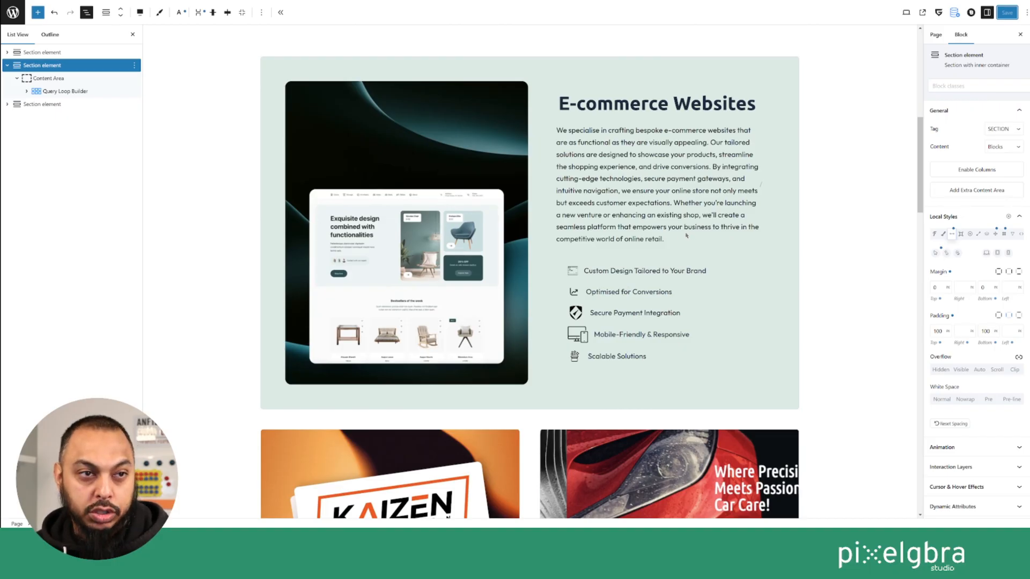
scroll(677, 238, up, 2)
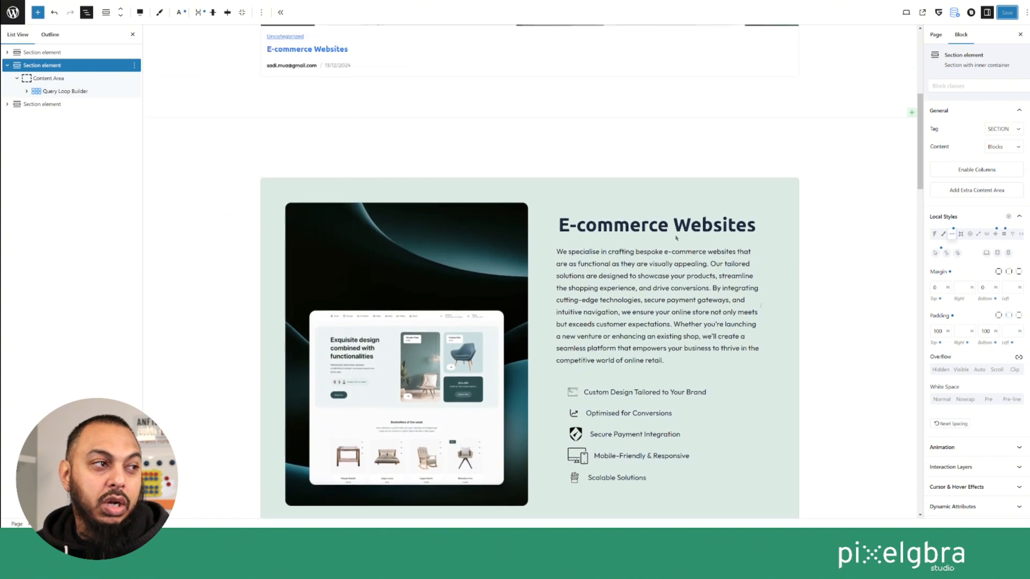
click(59, 79)
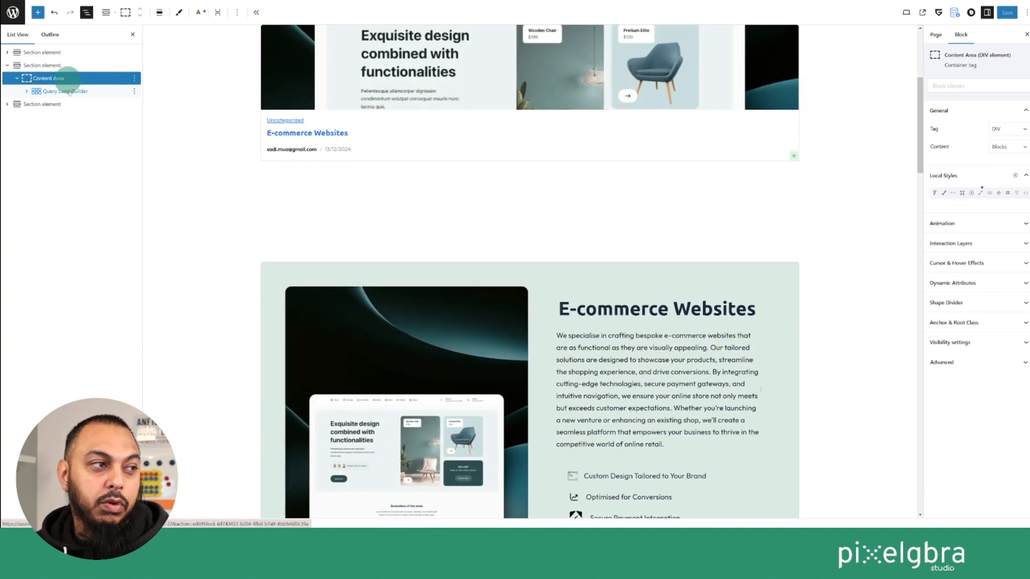
click(26, 92)
click(26, 91)
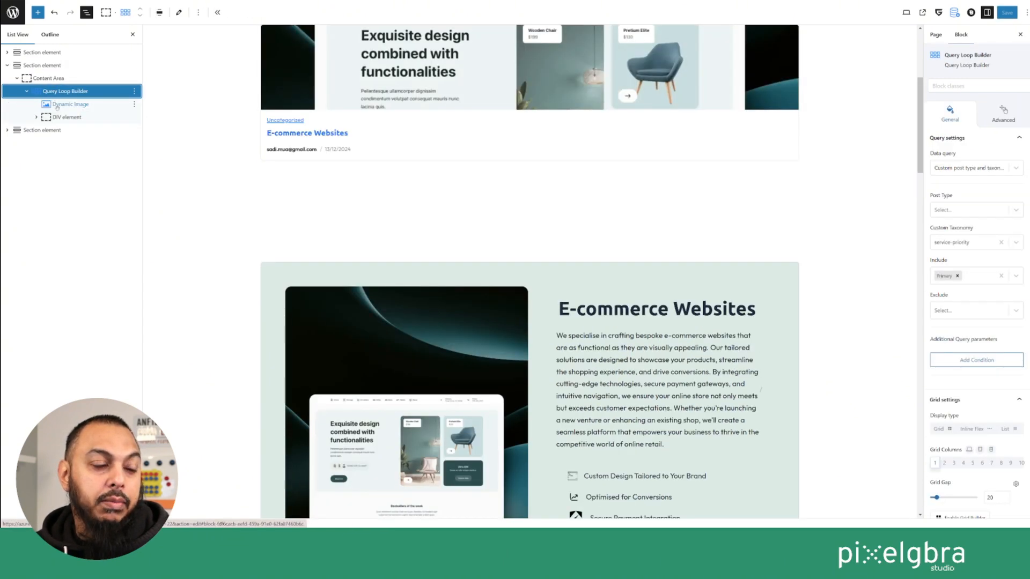
click(64, 117)
click(69, 103)
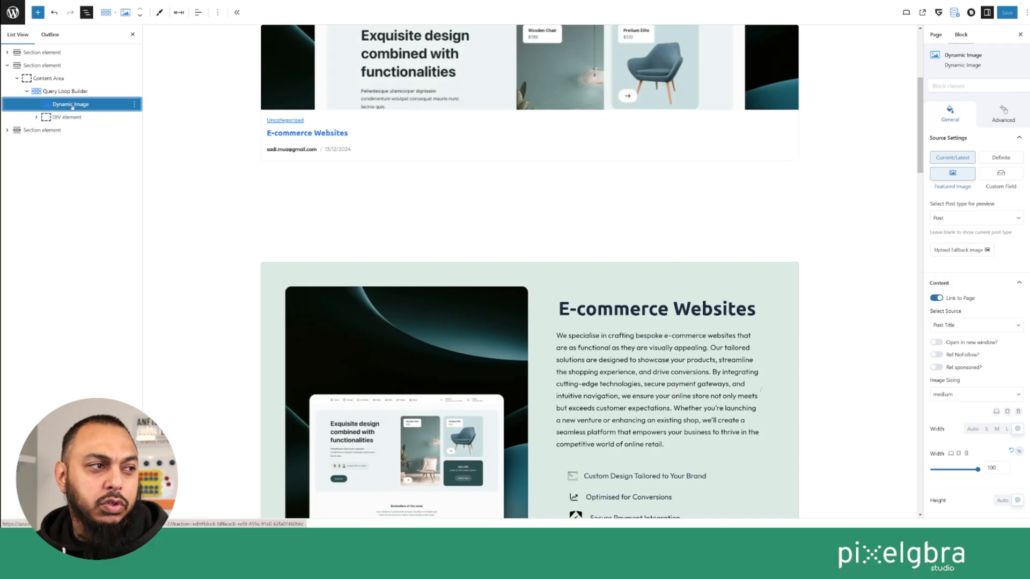
click(75, 117)
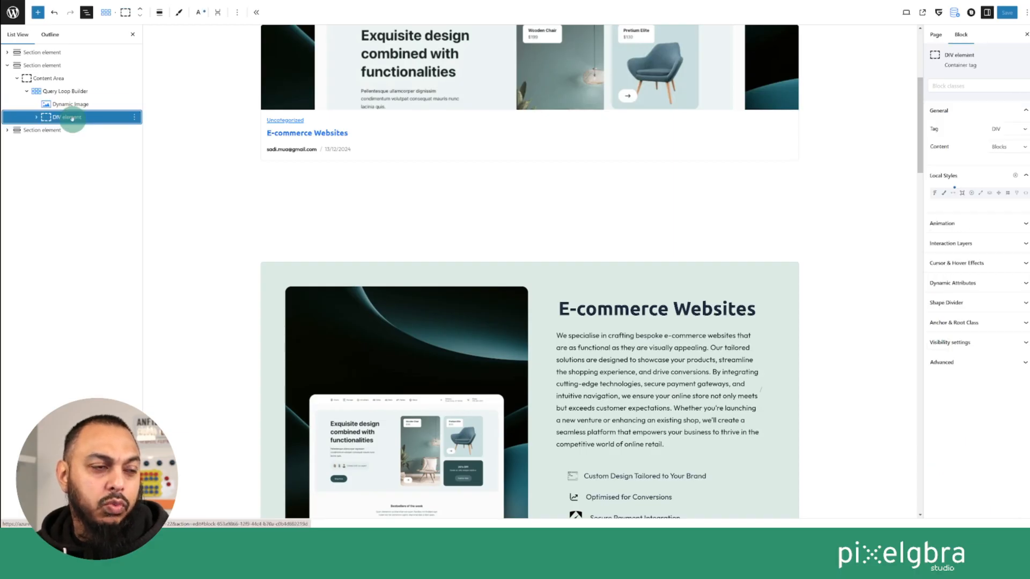
Set the Query Loop Builder's flexible content to Flex with a left-to-right row direction
click(67, 92)
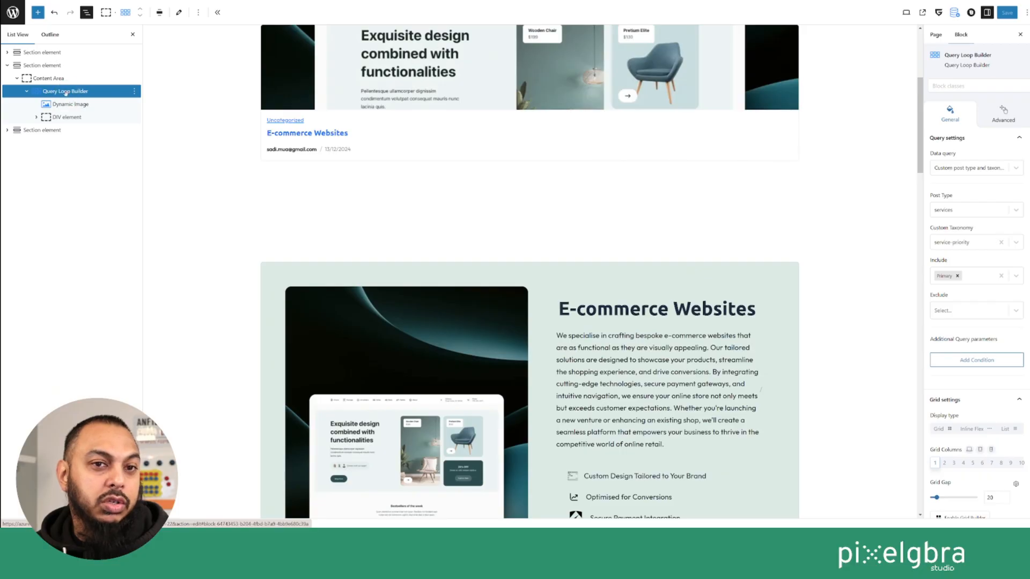
scroll(348, 252, up, 5)
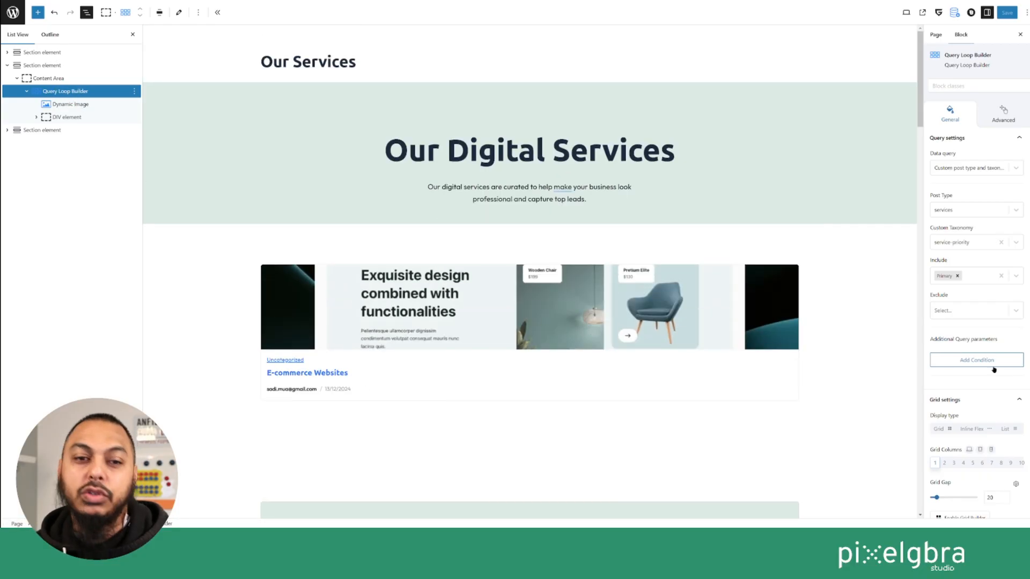
scroll(959, 376, down, 5)
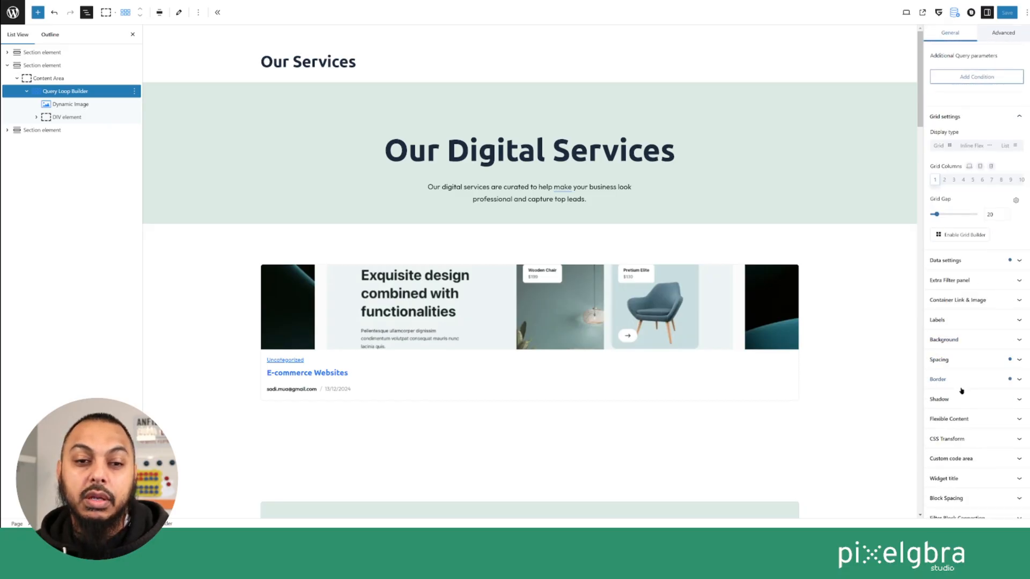
scroll(959, 391, down, 1)
click(959, 409)
scroll(993, 410, down, 1)
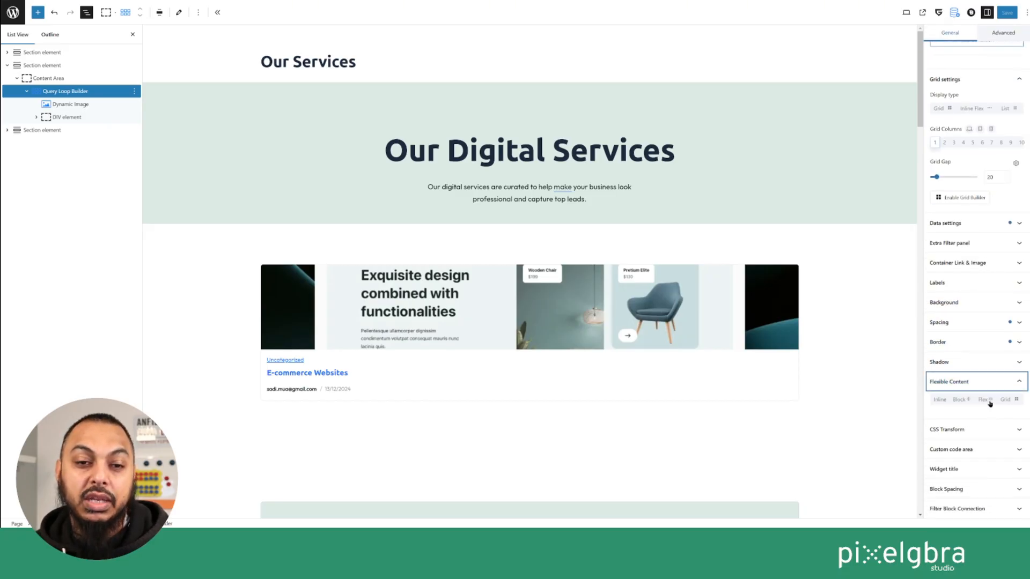
click(987, 400)
scroll(1005, 403, down, 3)
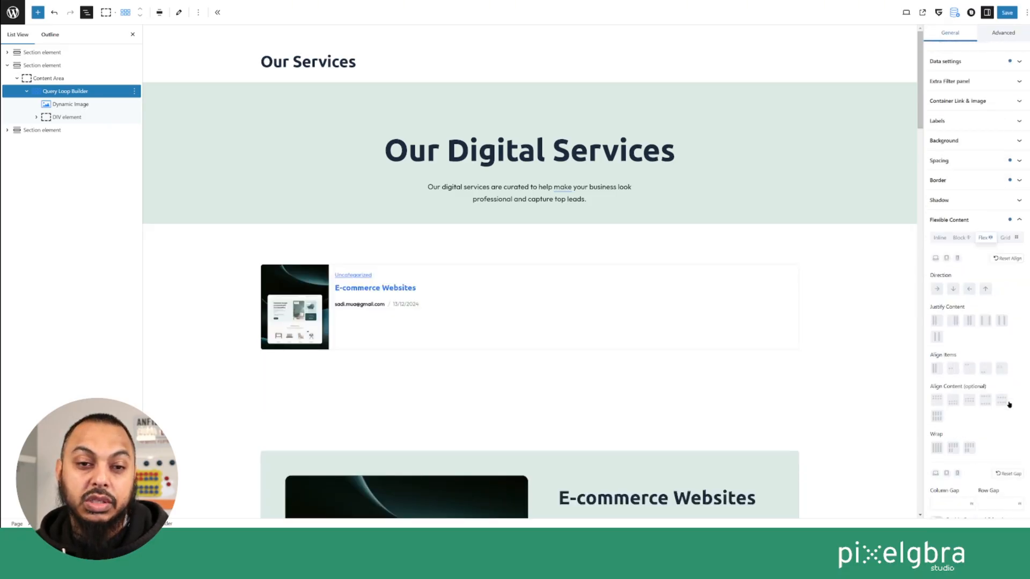
click(937, 289)
click(1001, 321)
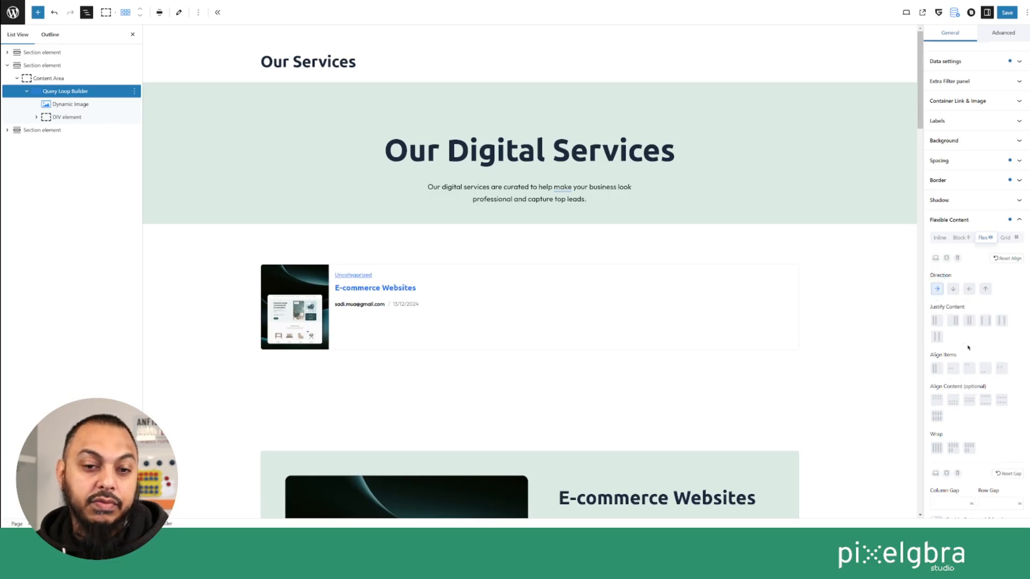
Set the column gap of the Query Loop Builder's flexible content to 50 and save the page
click(948, 499)
text(50)
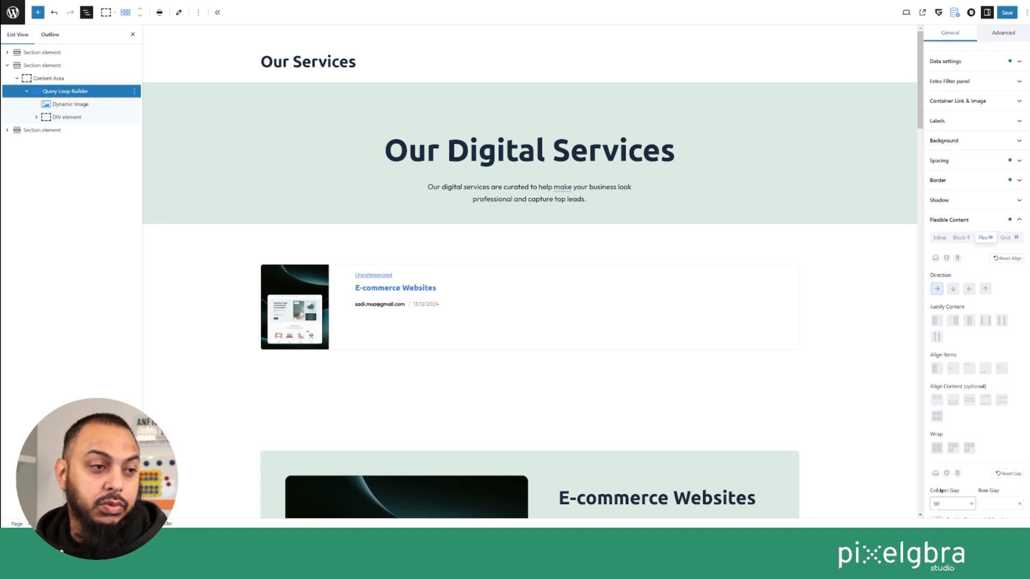
click(1007, 13)
scroll(697, 268, down, 3)
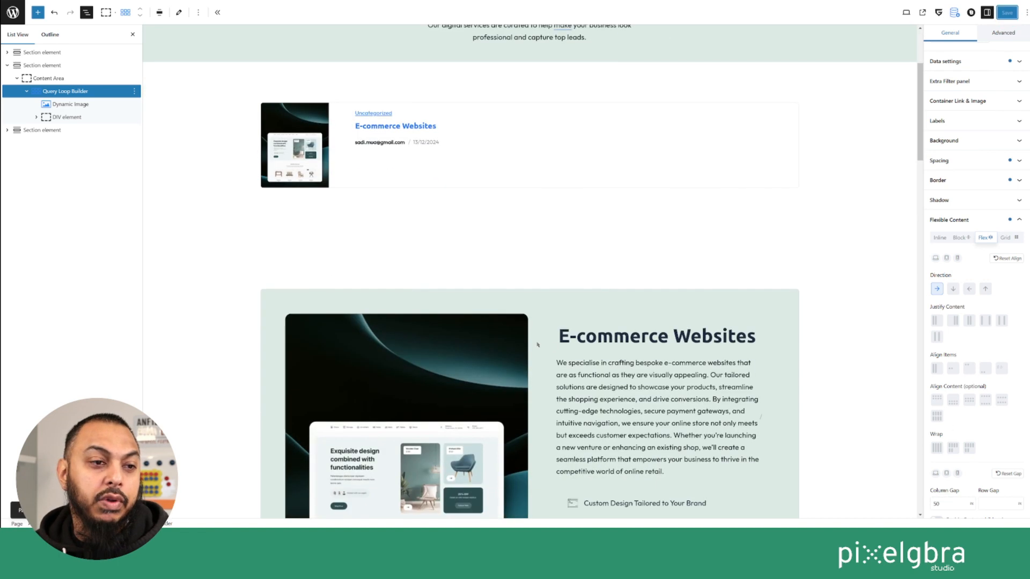
scroll(452, 200, up, 2)
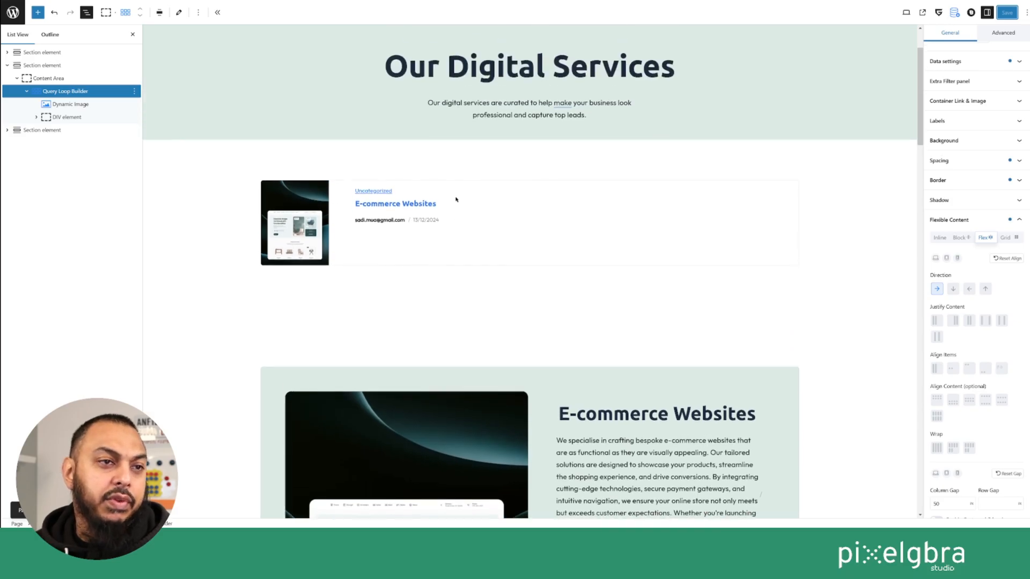
scroll(436, 211, up, 1)
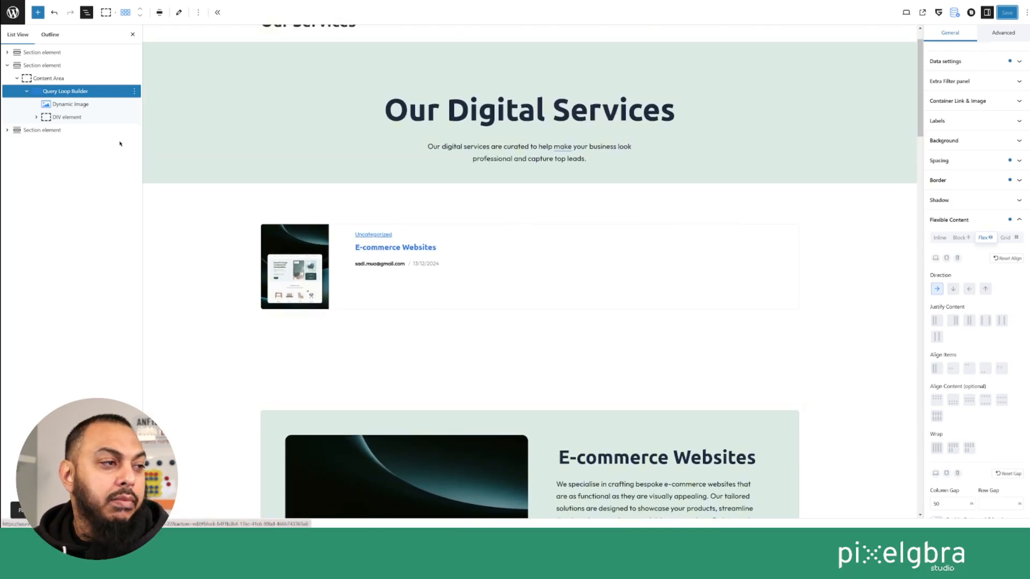
Set the height of the Dynamic Image inside the Query Loop Builder to 600 px with Cover scaling
click(83, 104)
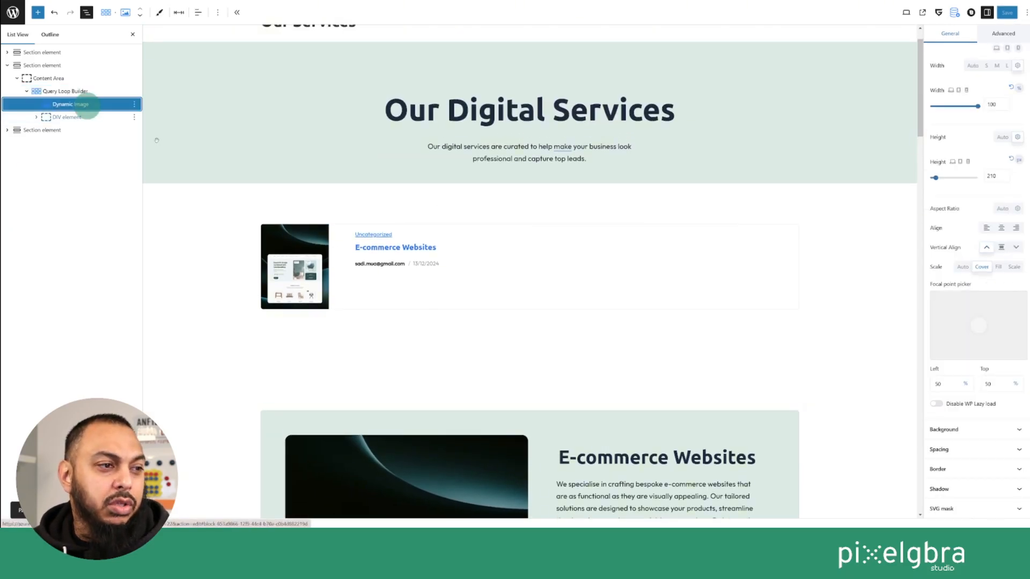
click(980, 266)
scroll(995, 160, up, 1)
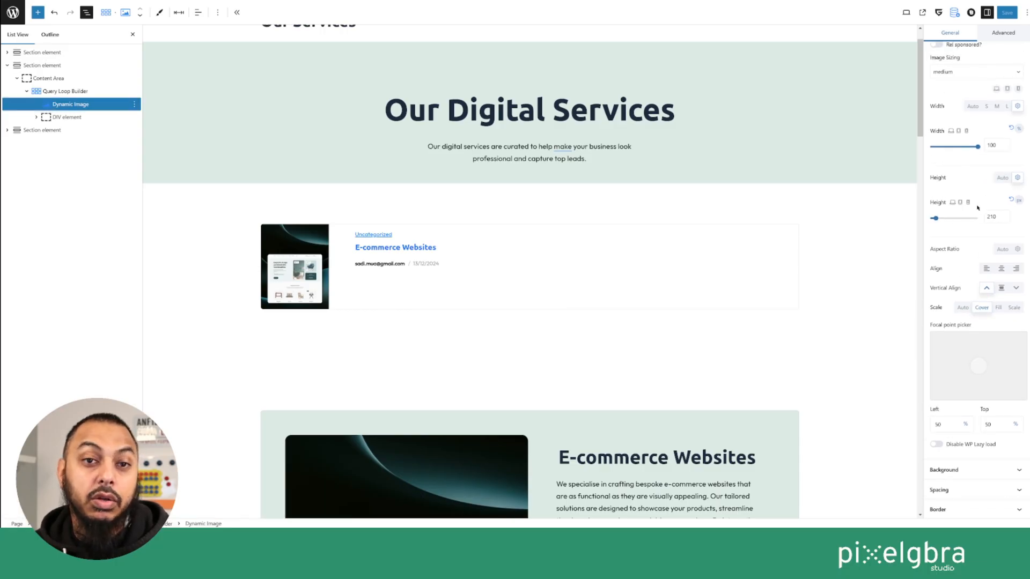
drag(935, 218, 951, 217)
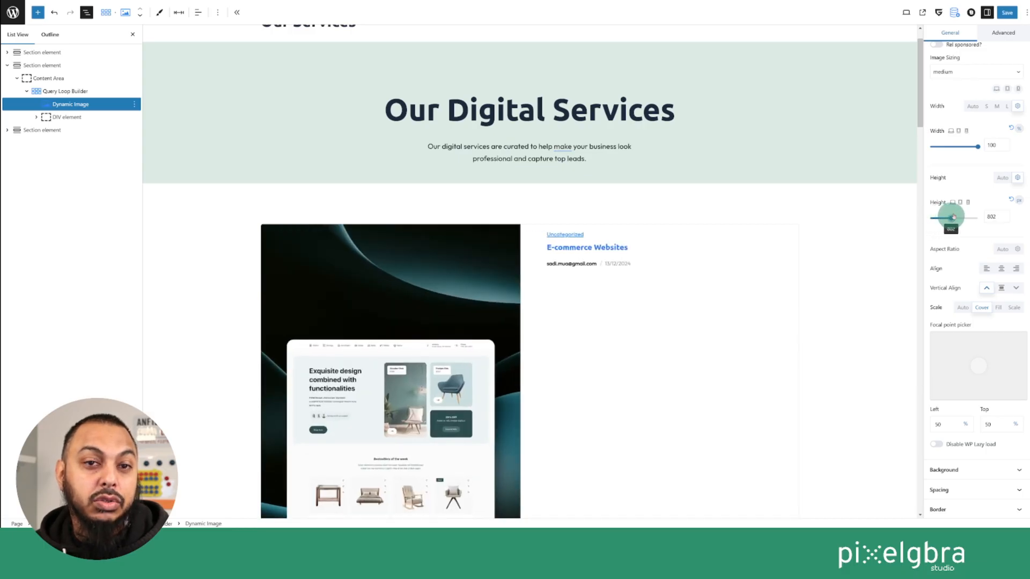
scroll(847, 219, down, 4)
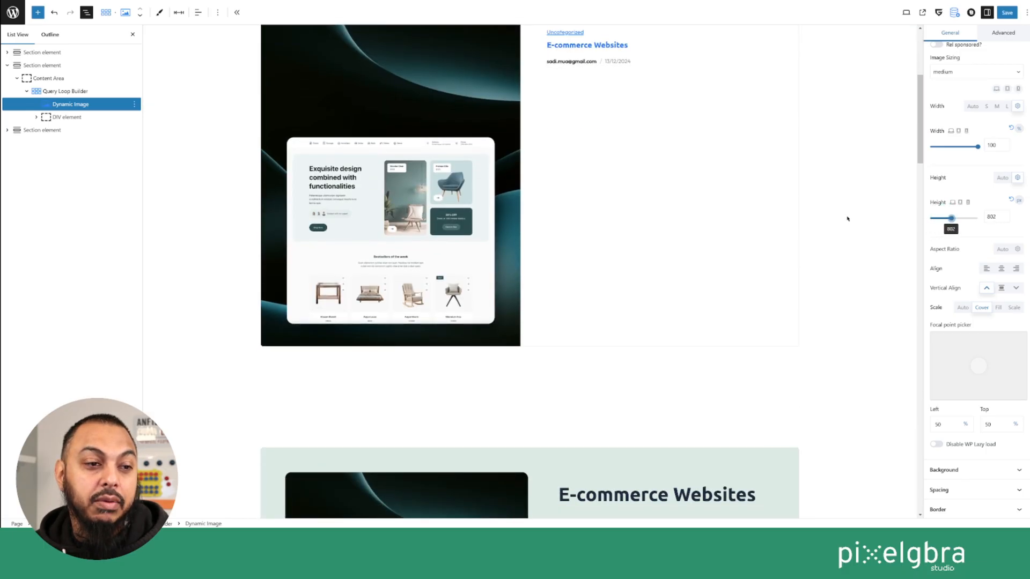
scroll(847, 219, up, 2)
double_click(991, 216)
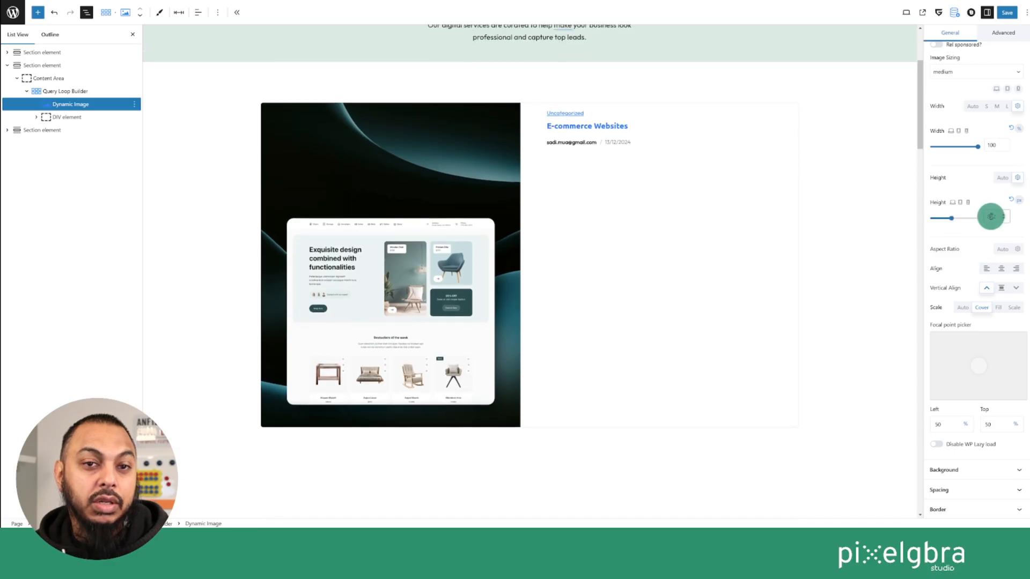
double_click(992, 217)
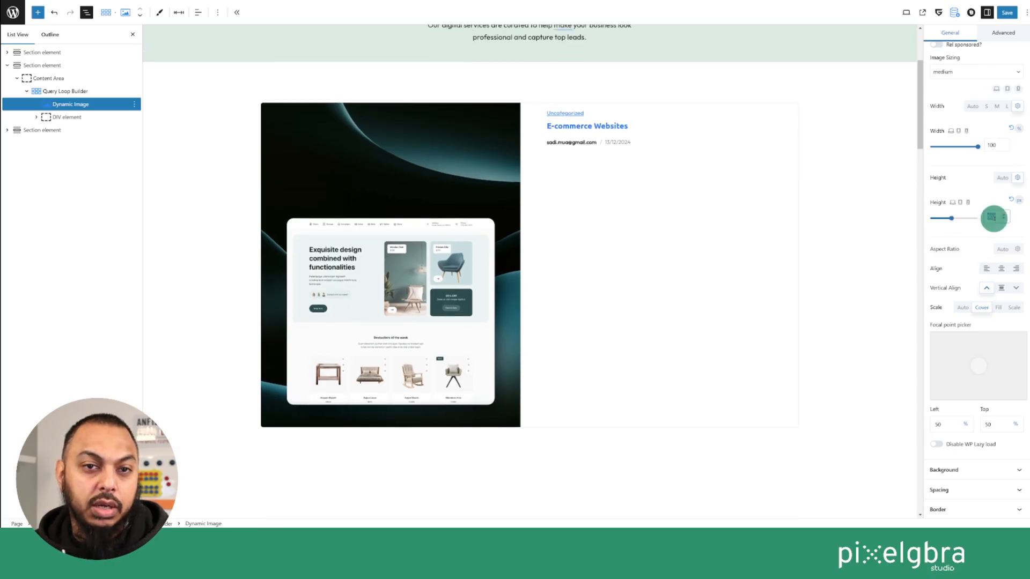
text(60)
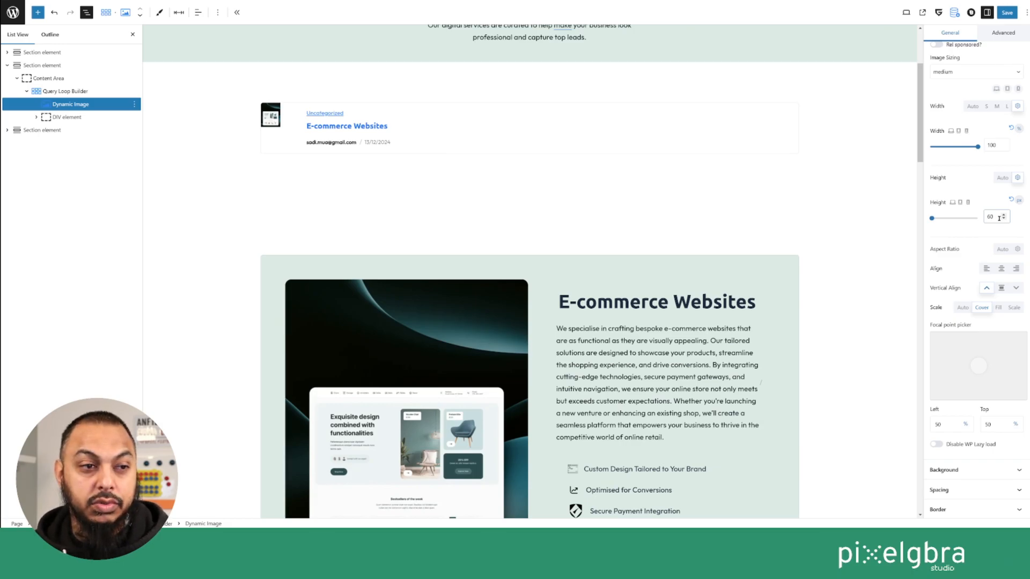
text(0)
scroll(638, 162, down, 2)
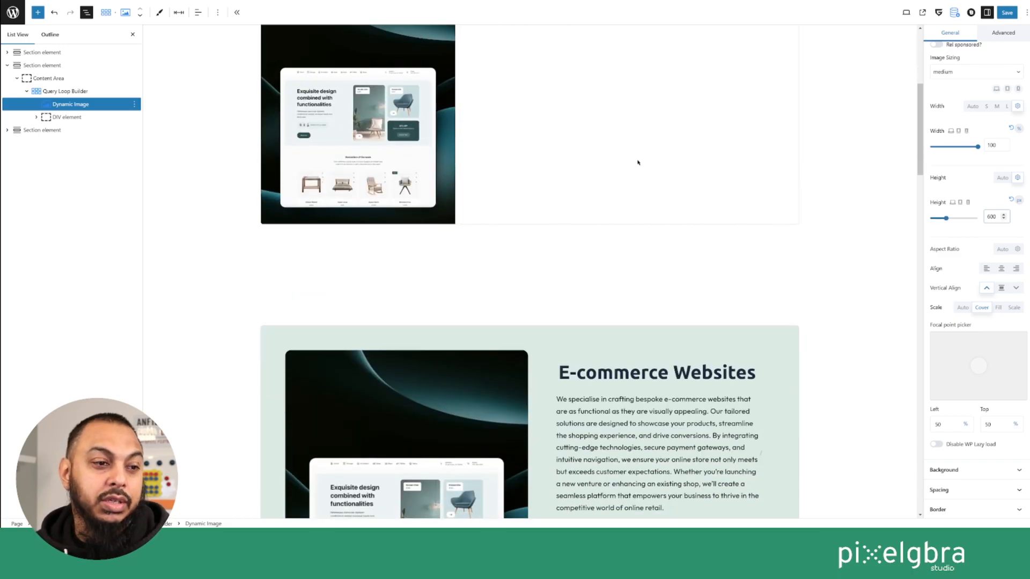
scroll(637, 162, up, 2)
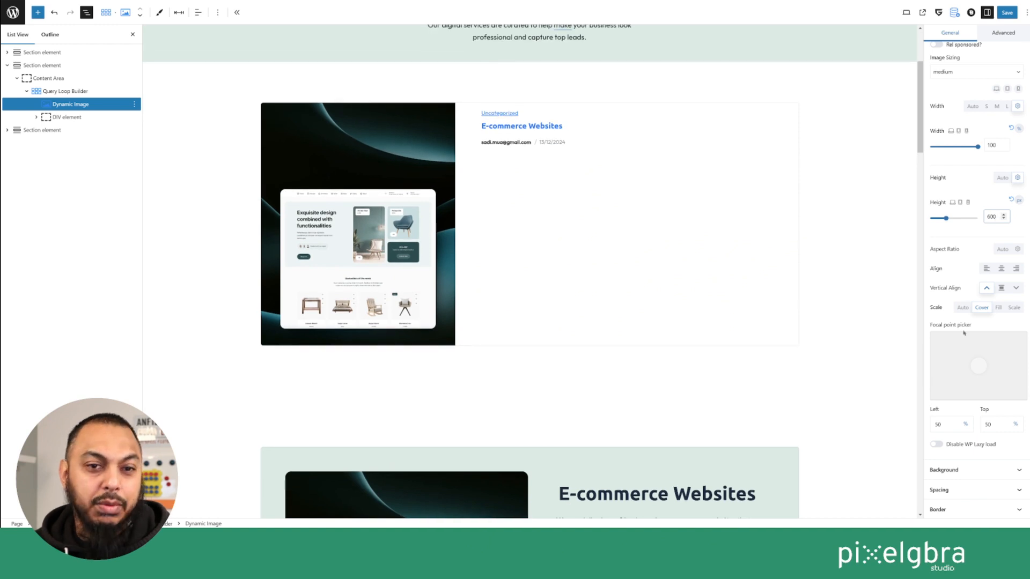
Give the Dynamic Image a border radius of 15 on all four corners and save the page
scroll(960, 375, down, 1)
click(963, 467)
scroll(965, 456, down, 3)
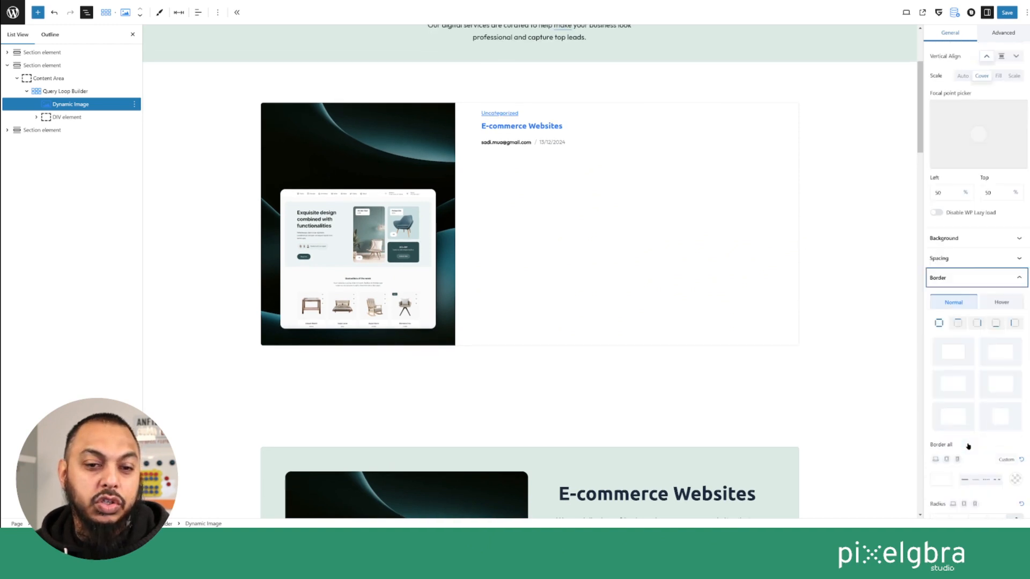
scroll(968, 446, down, 1)
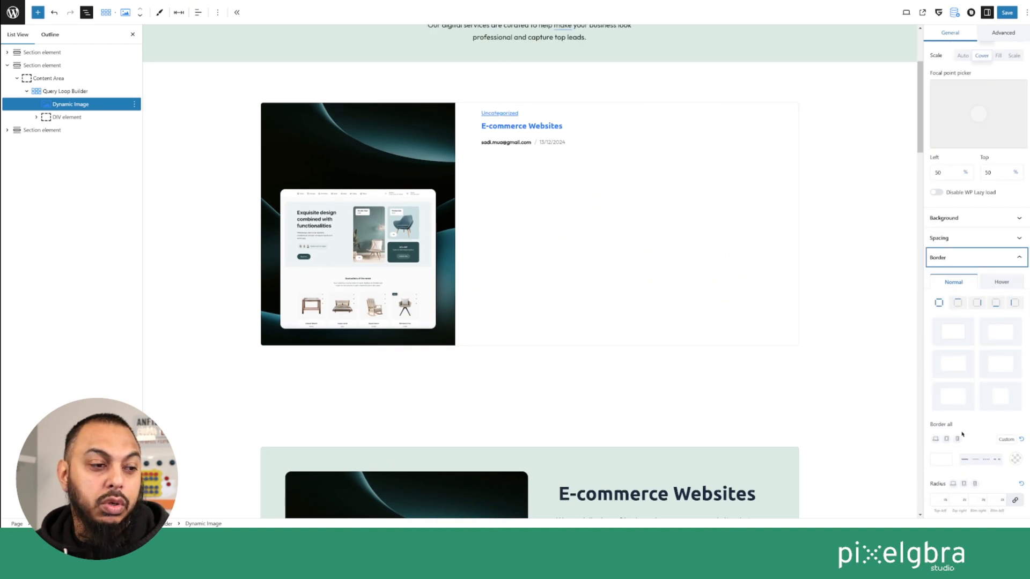
scroll(962, 433, down, 3)
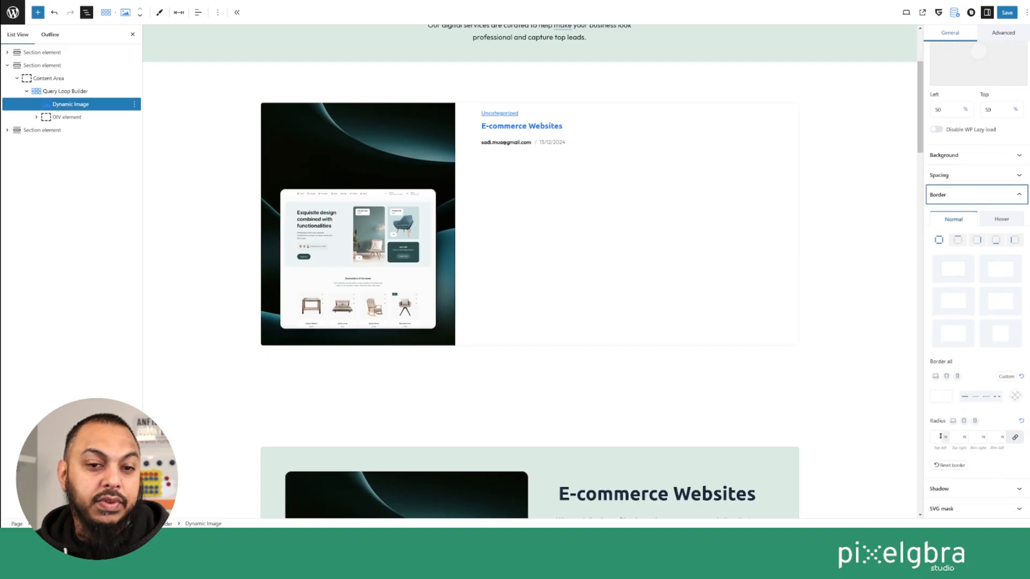
click(940, 436)
text(15)
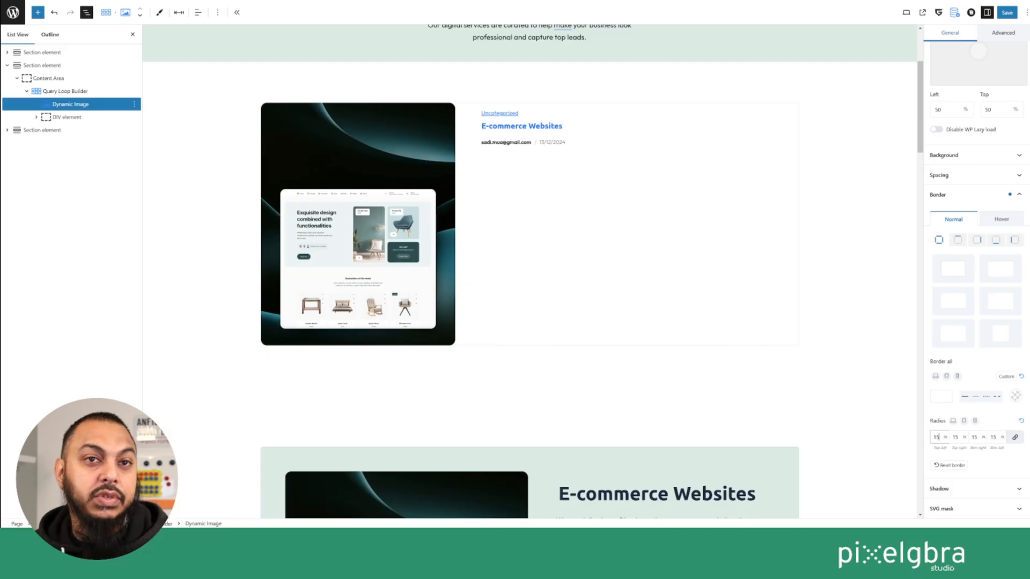
click(1006, 12)
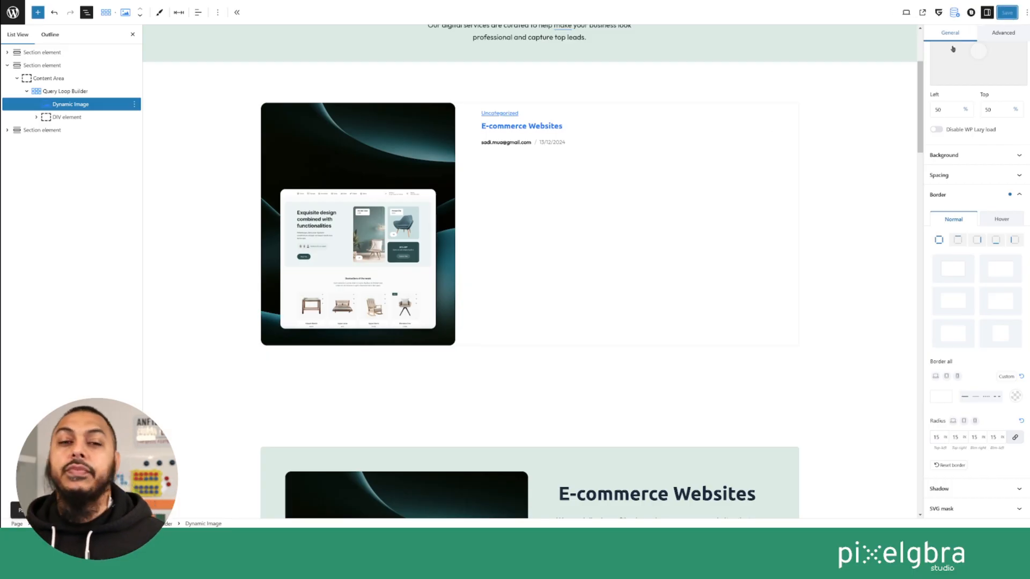
Set the Query Loop Builder's padding to 45 on all four sides with the values linked
scroll(697, 208, down, 1)
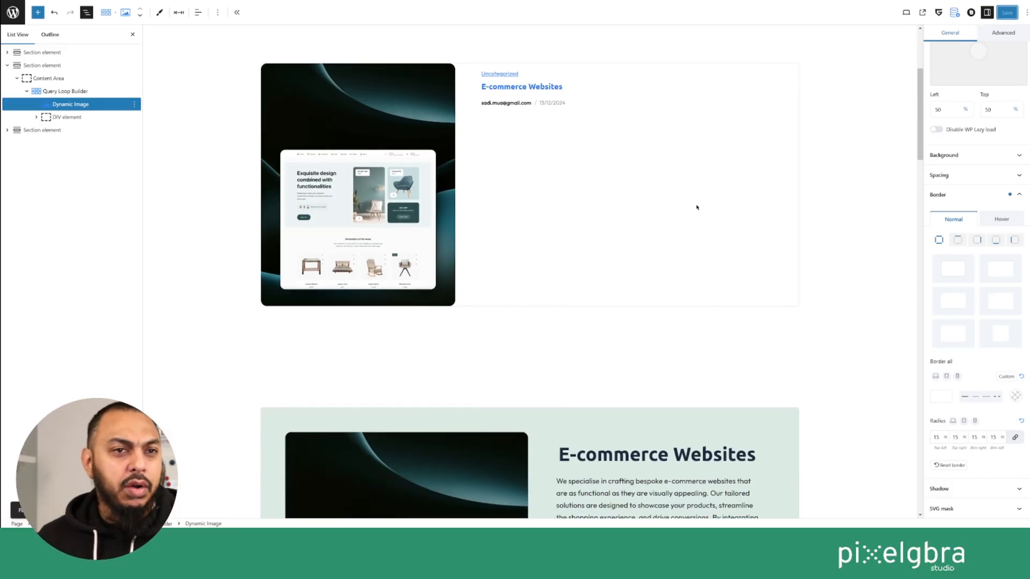
scroll(696, 208, down, 3)
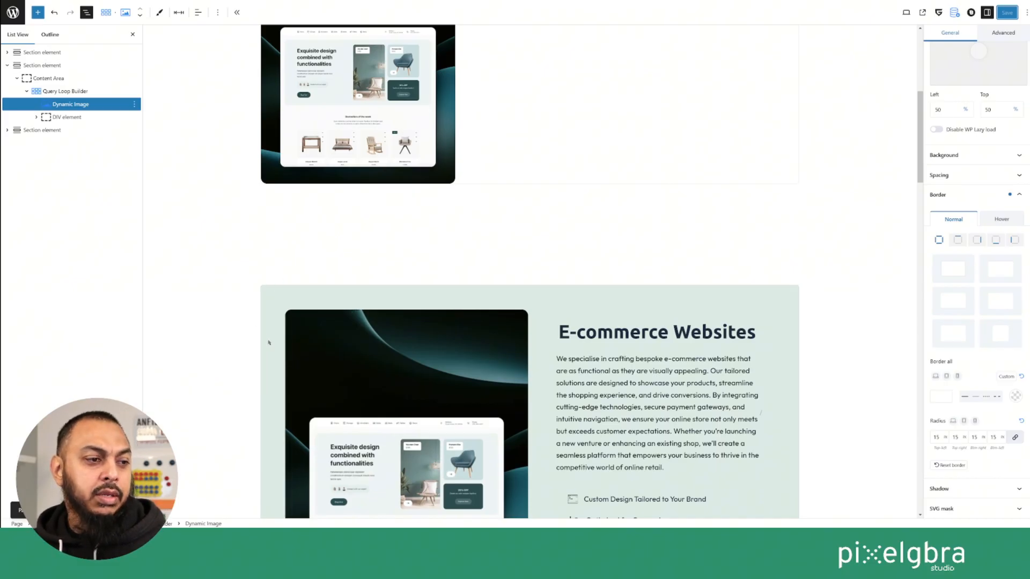
scroll(417, 278, up, 5)
click(60, 91)
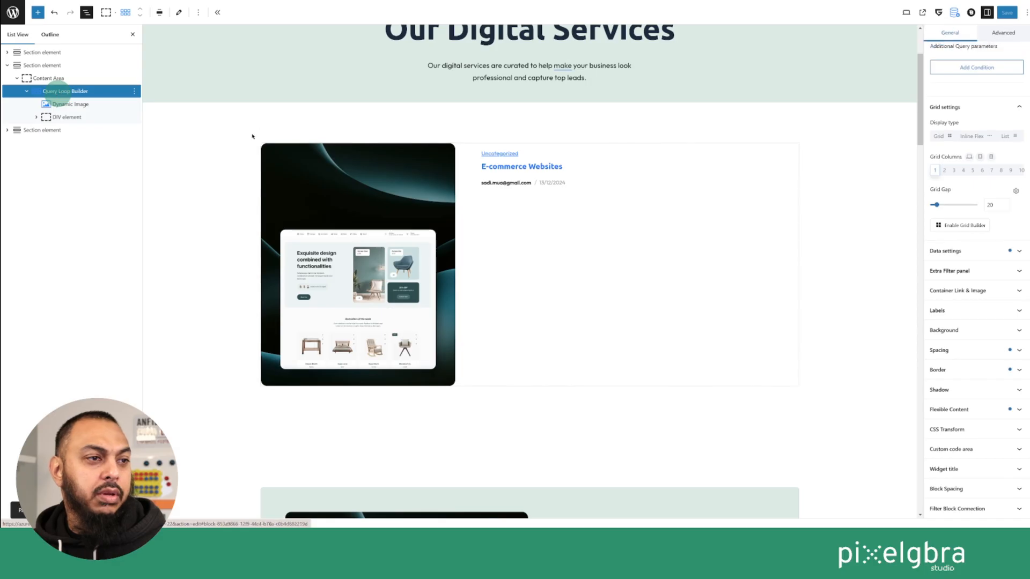
click(954, 349)
click(940, 440)
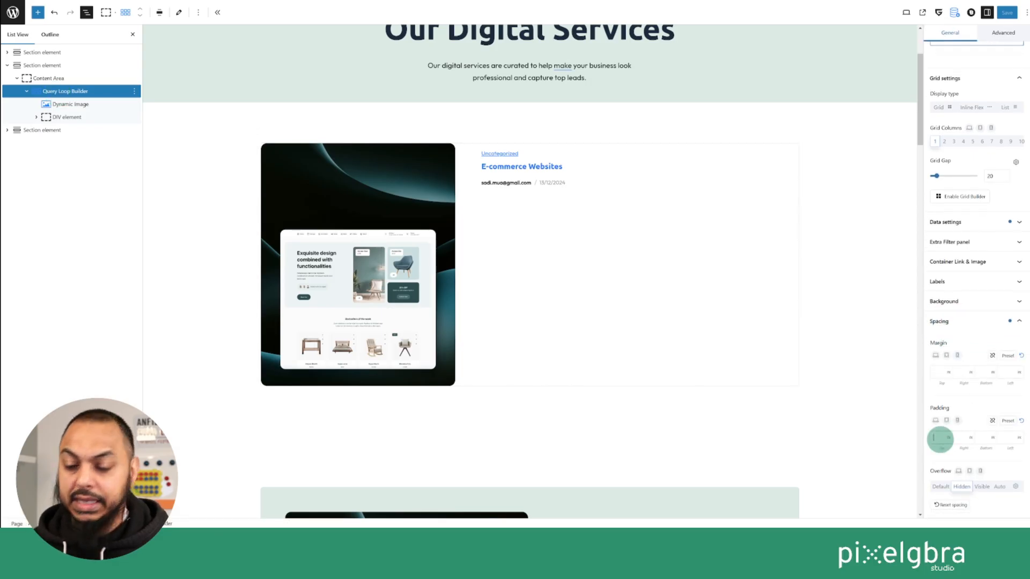
text(45)
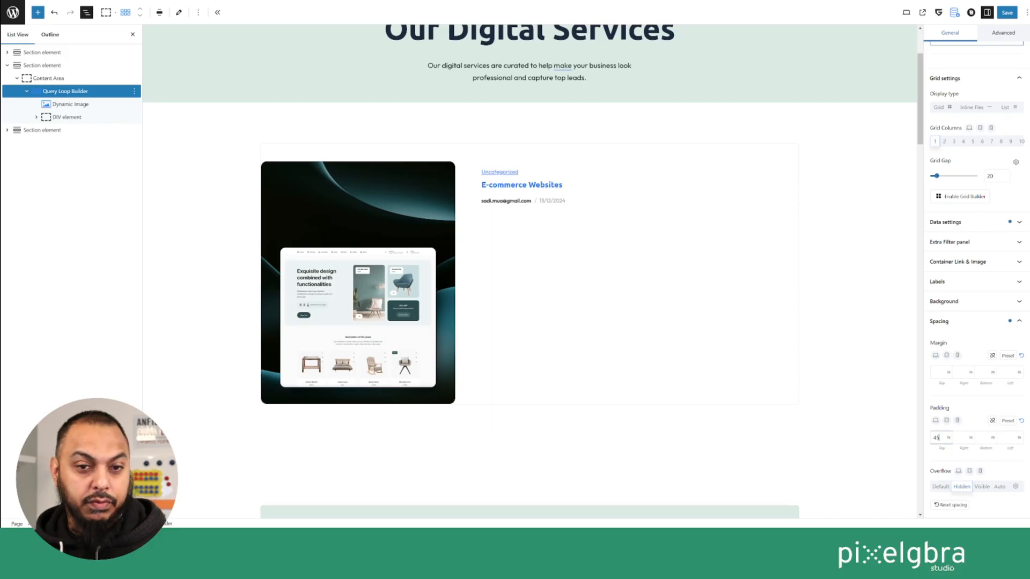
click(991, 421)
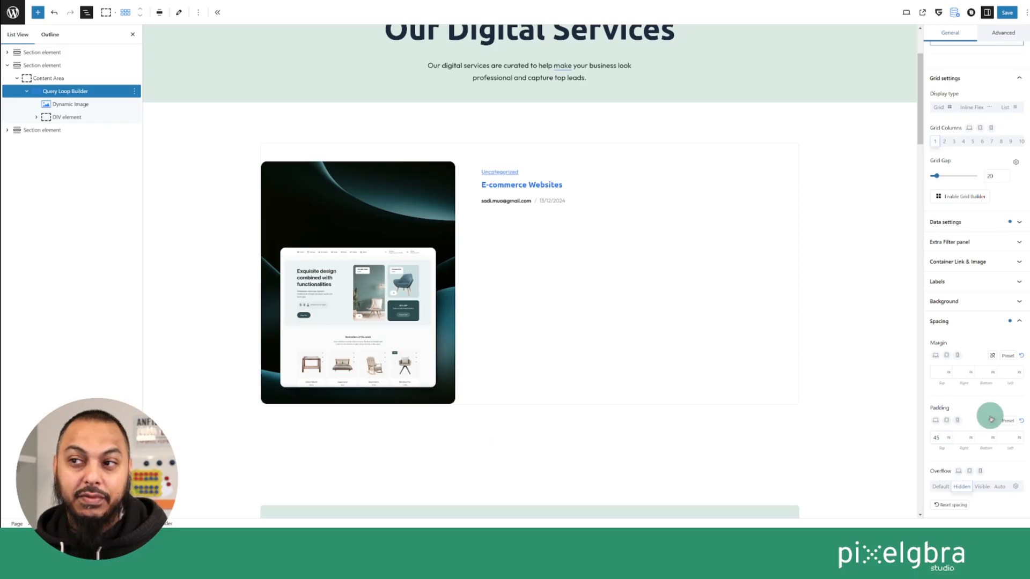
click(961, 437)
text(45)
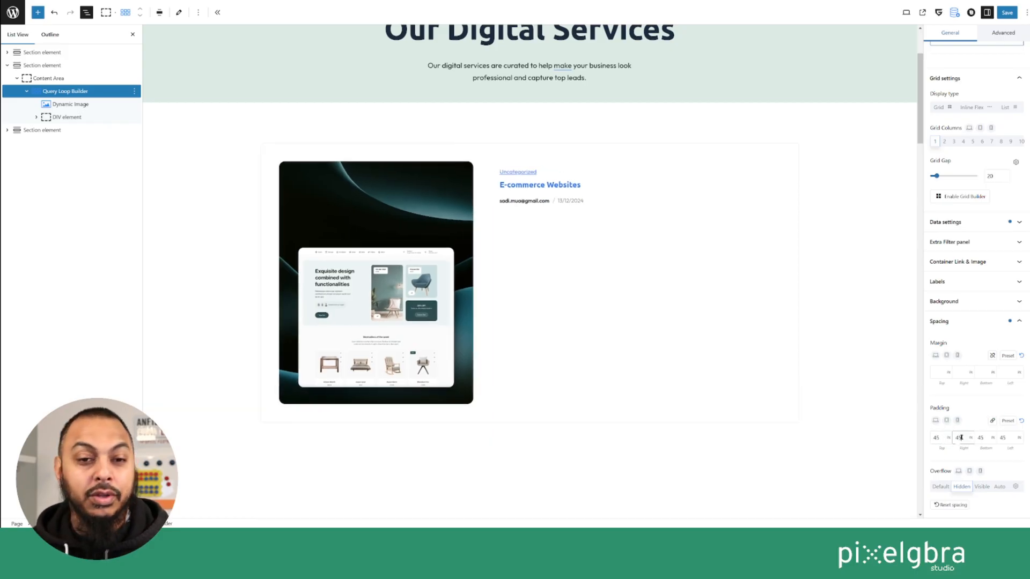
Compare the query loop card's padding and image size with the original E-commerce Websites card below it
scroll(711, 255, down, 5)
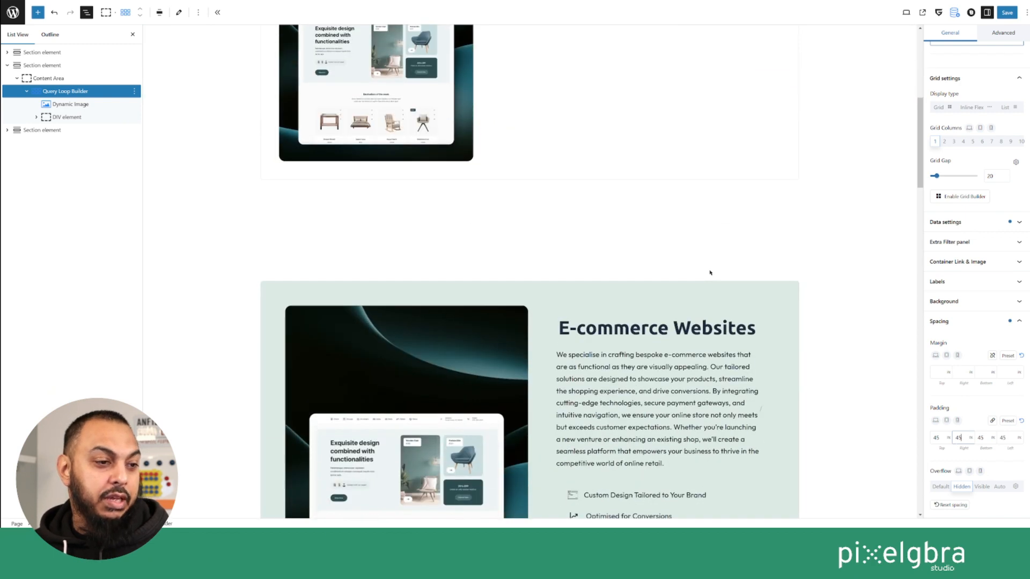
scroll(710, 268, up, 4)
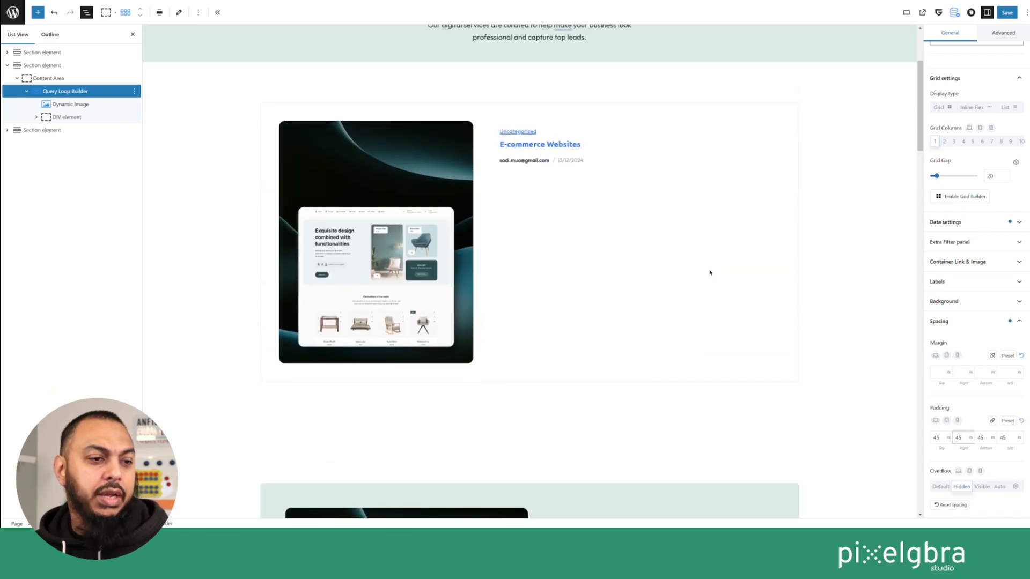
scroll(710, 271, down, 5)
scroll(391, 421, up, 2)
scroll(405, 414, down, 1)
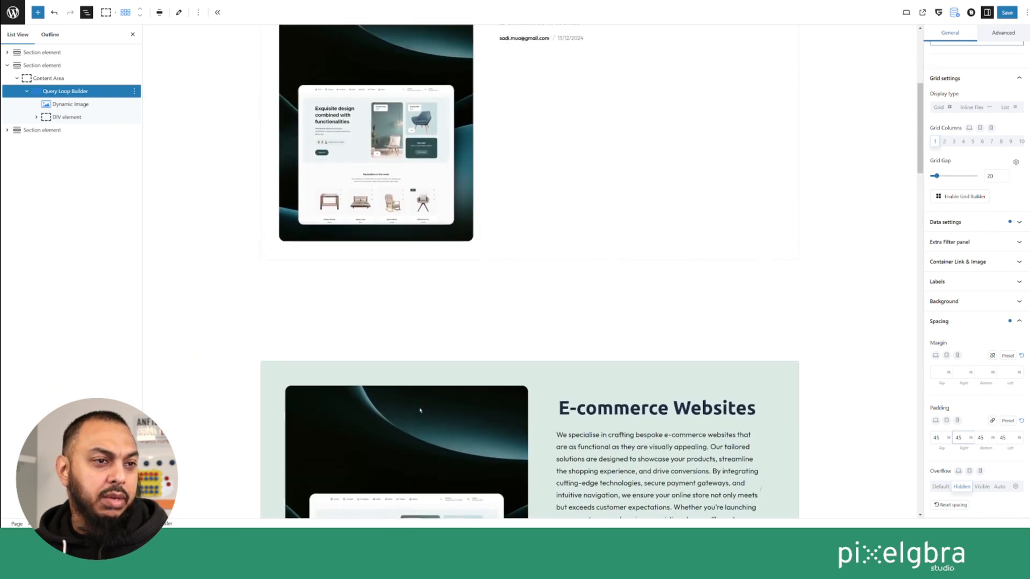
scroll(419, 410, up, 2)
scroll(419, 412, down, 6)
scroll(418, 343, up, 5)
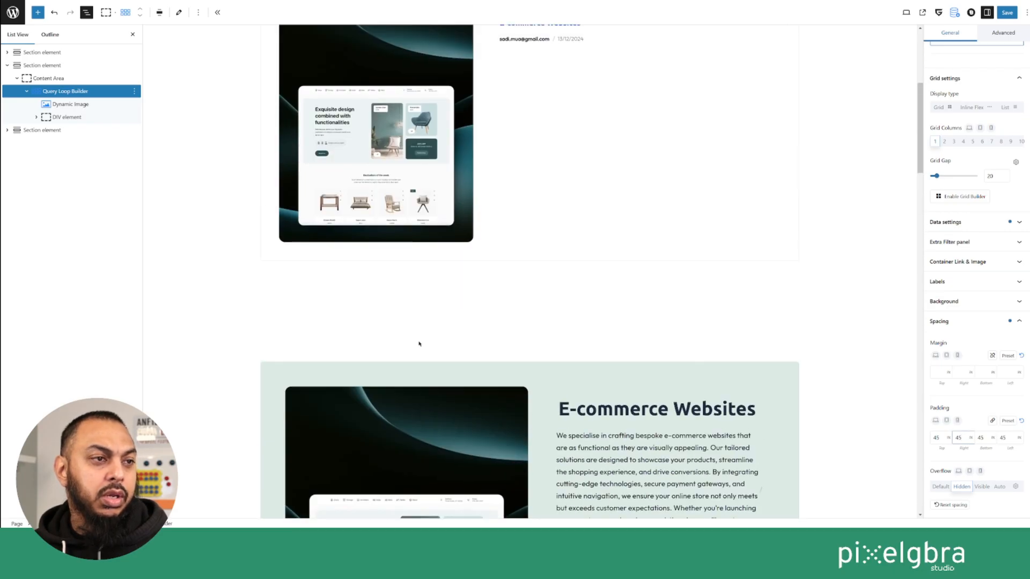
scroll(419, 344, up, 3)
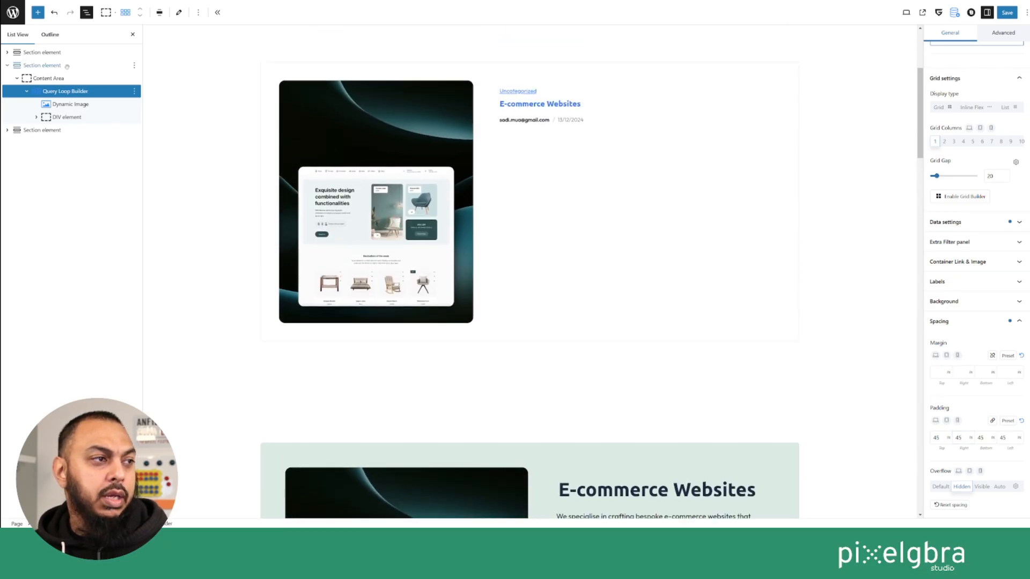
Try a height of 1200 px for the query loop's Dynamic Image and settle on 900 px
click(70, 104)
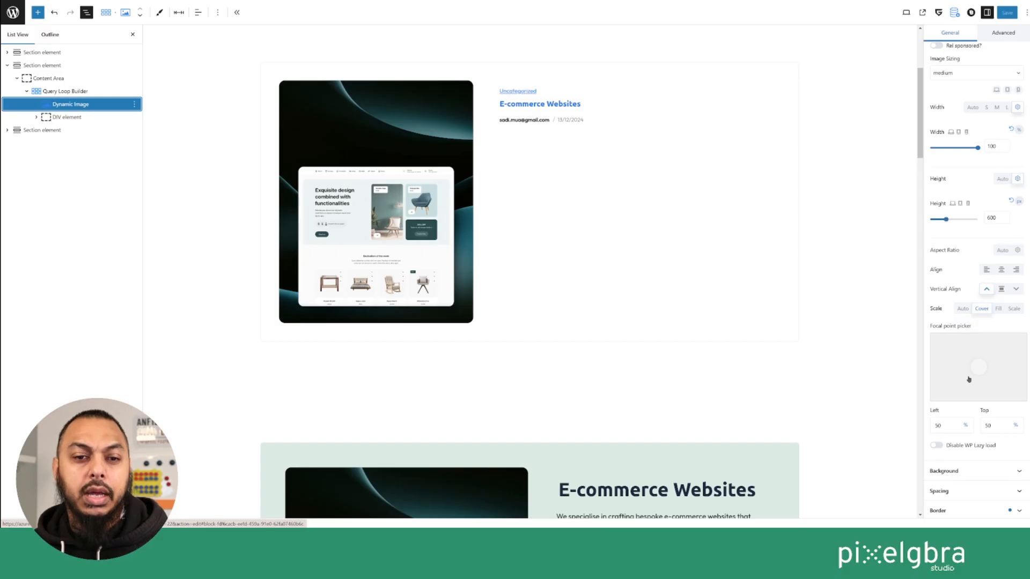
drag(998, 218, 986, 217)
text(120)
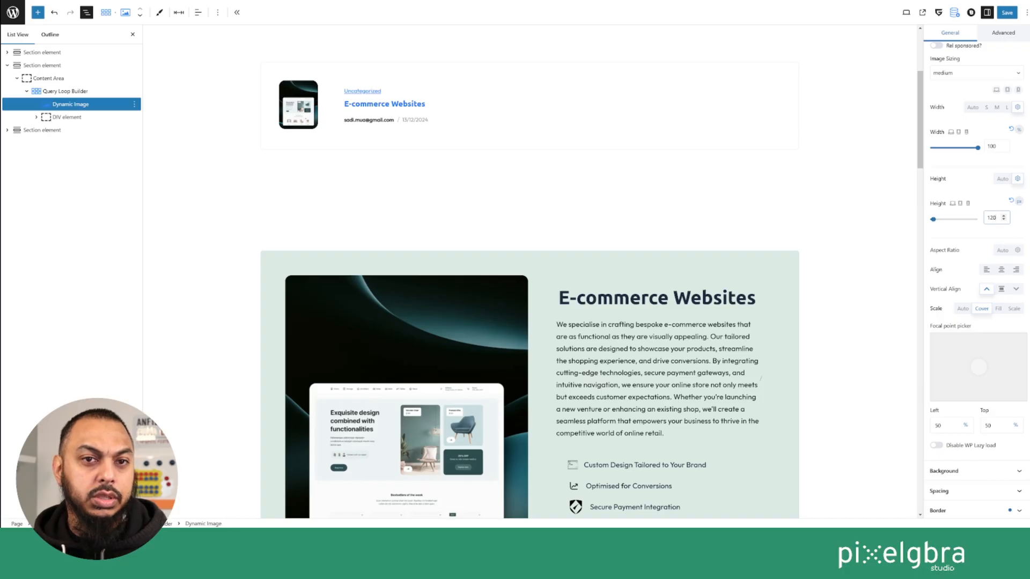
text(0)
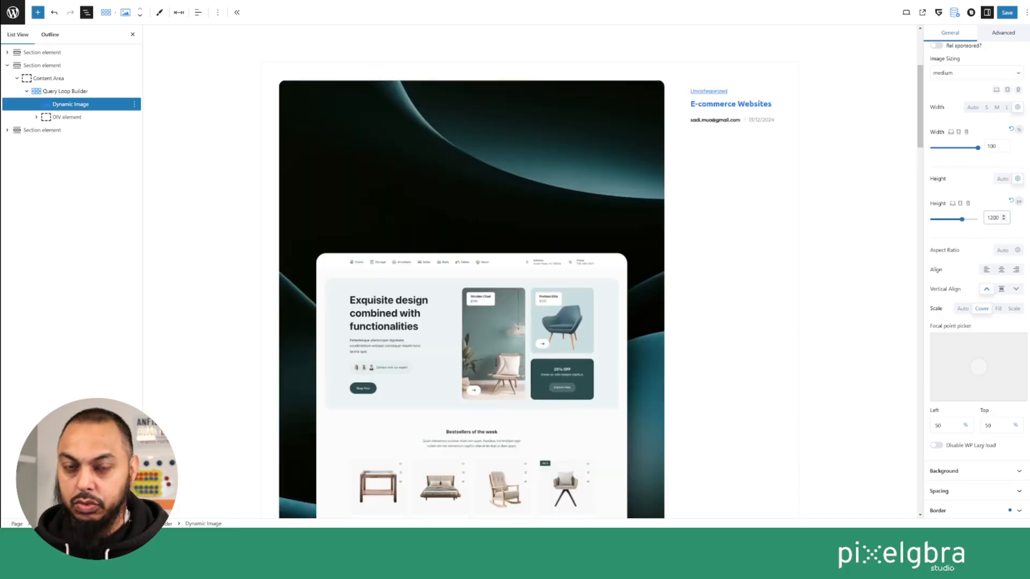
key(BackSpace)
key(BackSpace)
key(BackSpace)
key(BackSpace)
text(9)
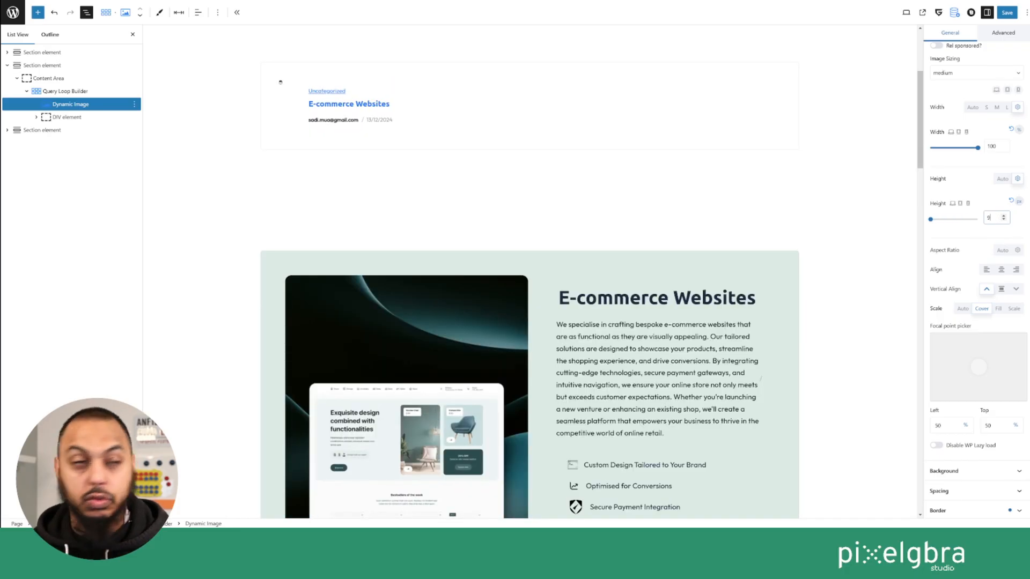
text(00)
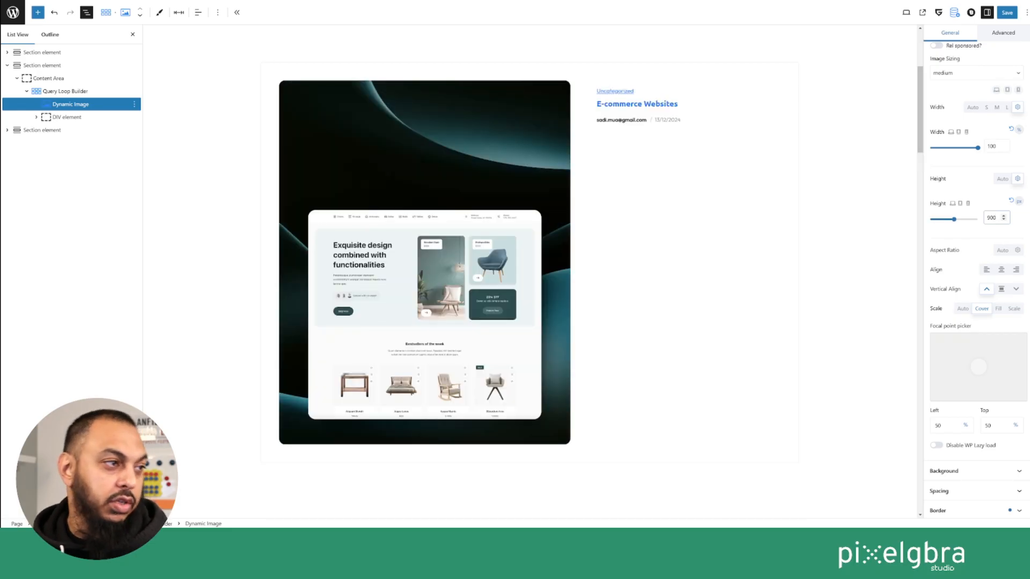
Inspect the width and height settings of the Dynamic Image in the original E-commerce Websites Query Loop Builder
click(8, 130)
click(43, 143)
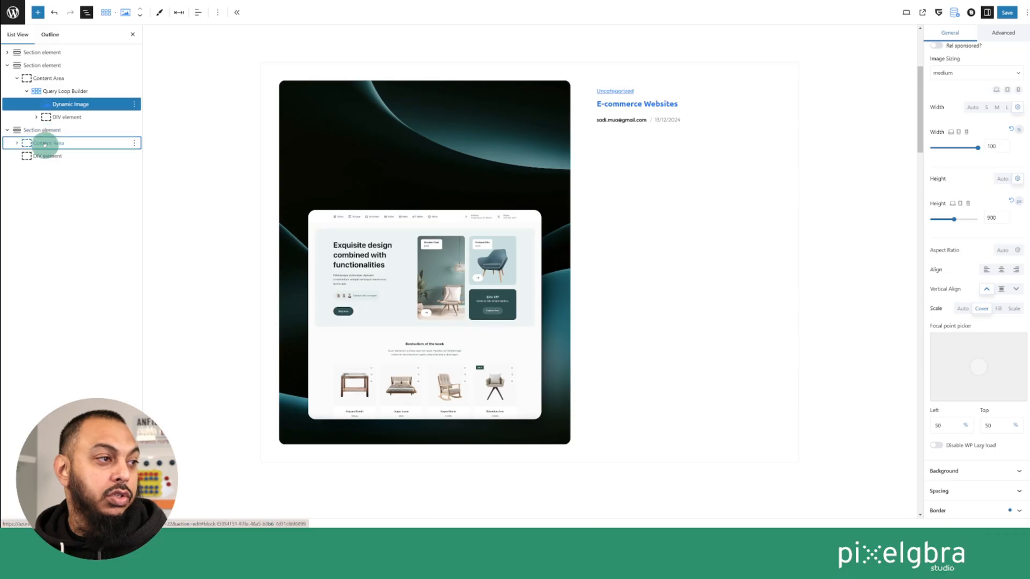
click(16, 143)
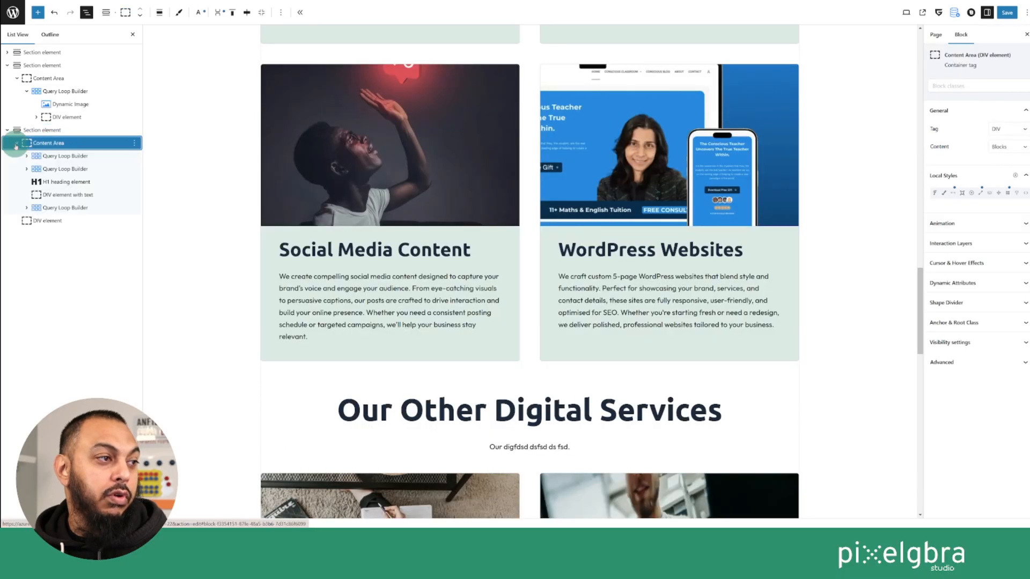
click(62, 155)
click(26, 156)
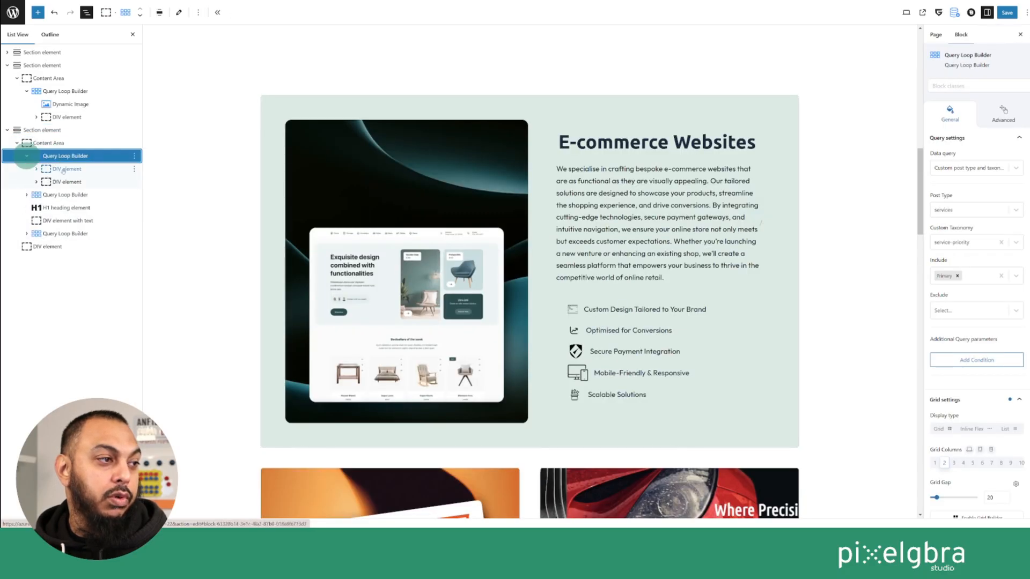
click(37, 169)
click(75, 182)
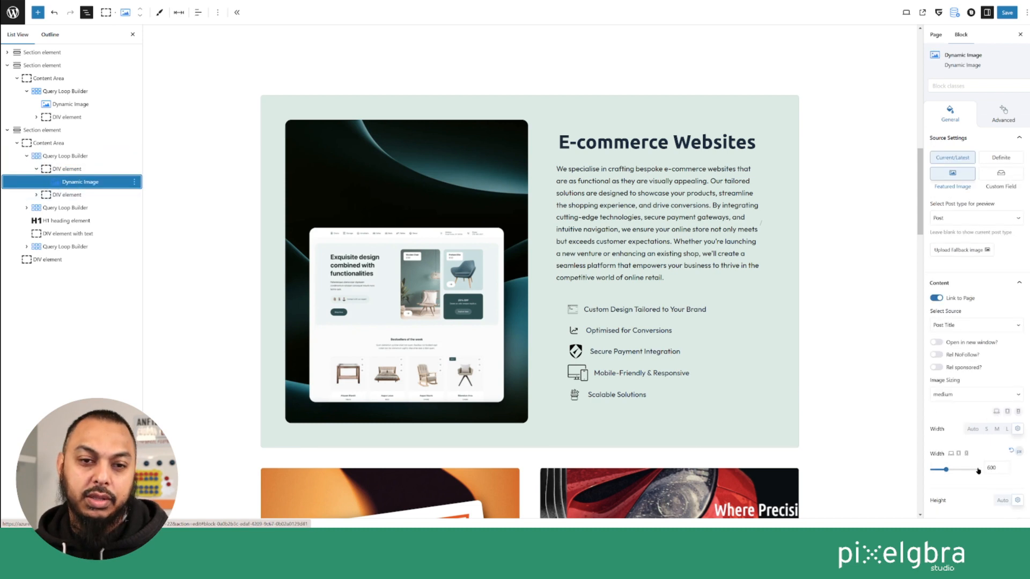
scroll(978, 468, down, 3)
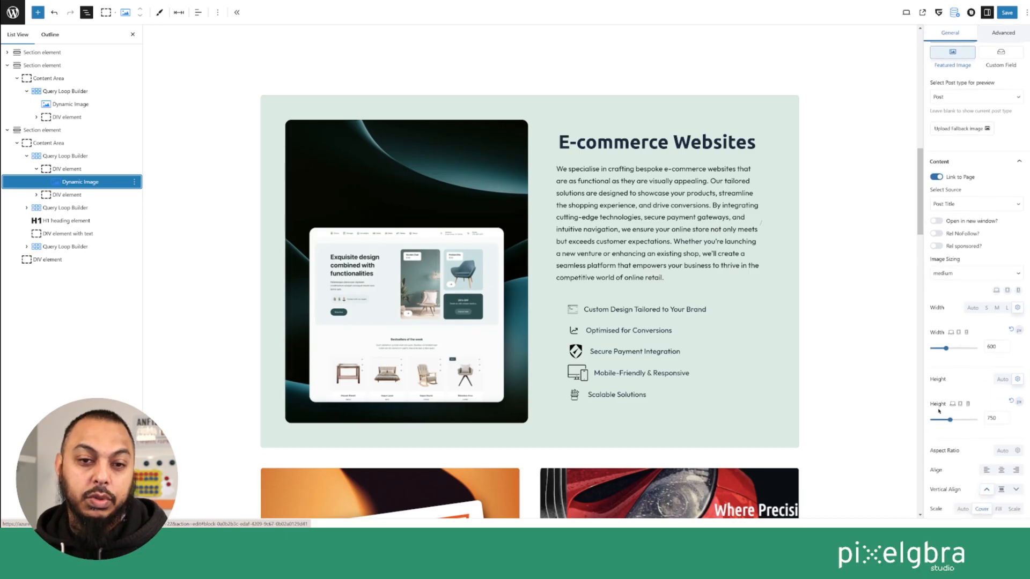
Set the new query loop's Dynamic Image to a width of 600 px and a height of 750 px
click(70, 104)
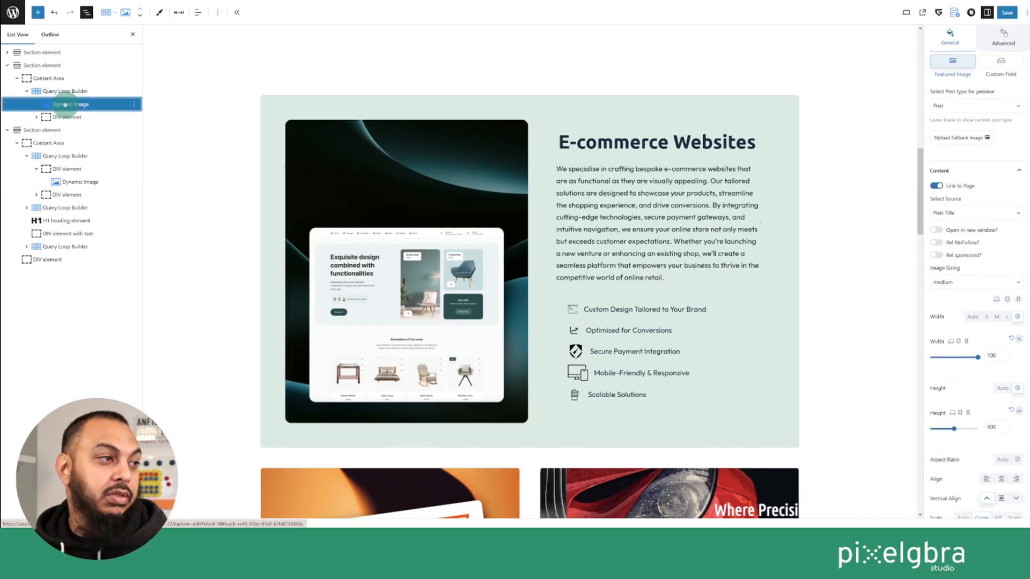
click(475, 177)
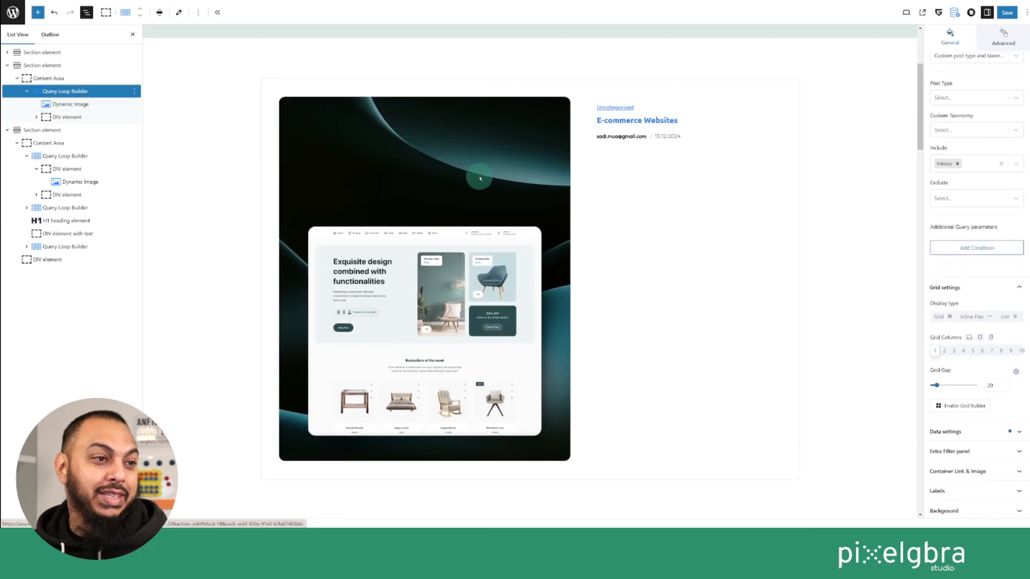
click(67, 104)
click(6, 130)
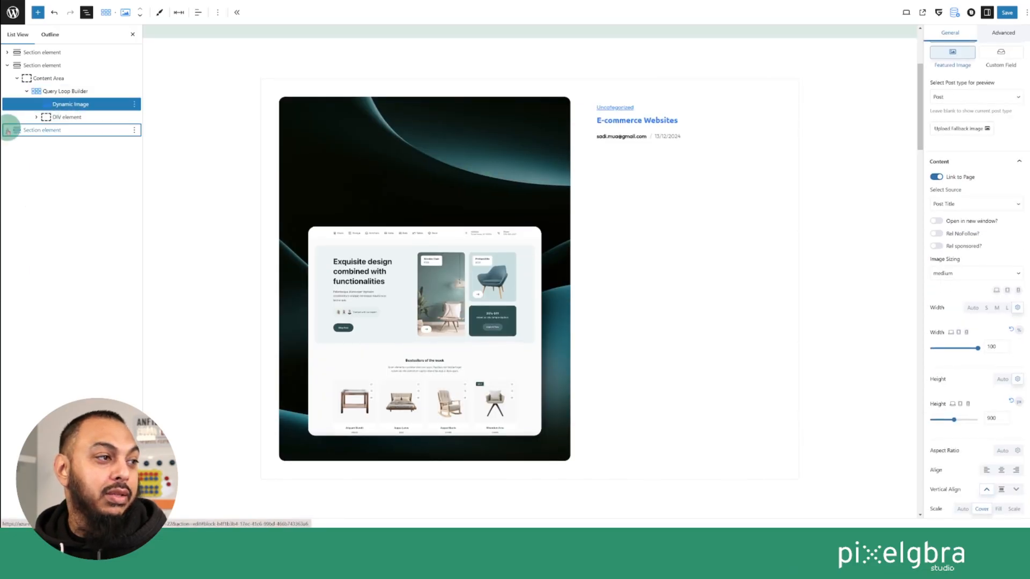
click(1017, 330)
click(981, 348)
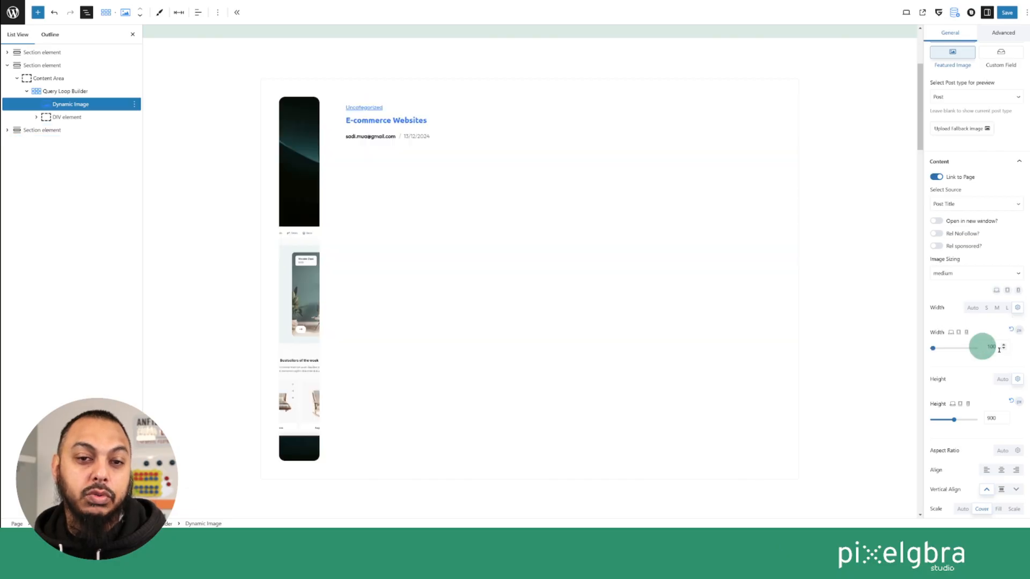
double_click(994, 347)
drag(996, 347, 985, 347)
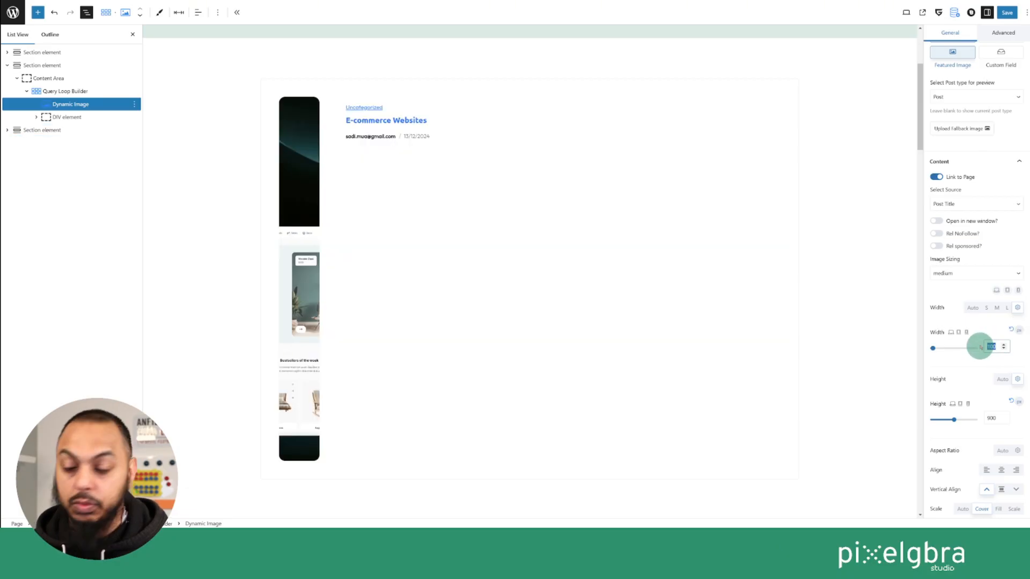
text(600)
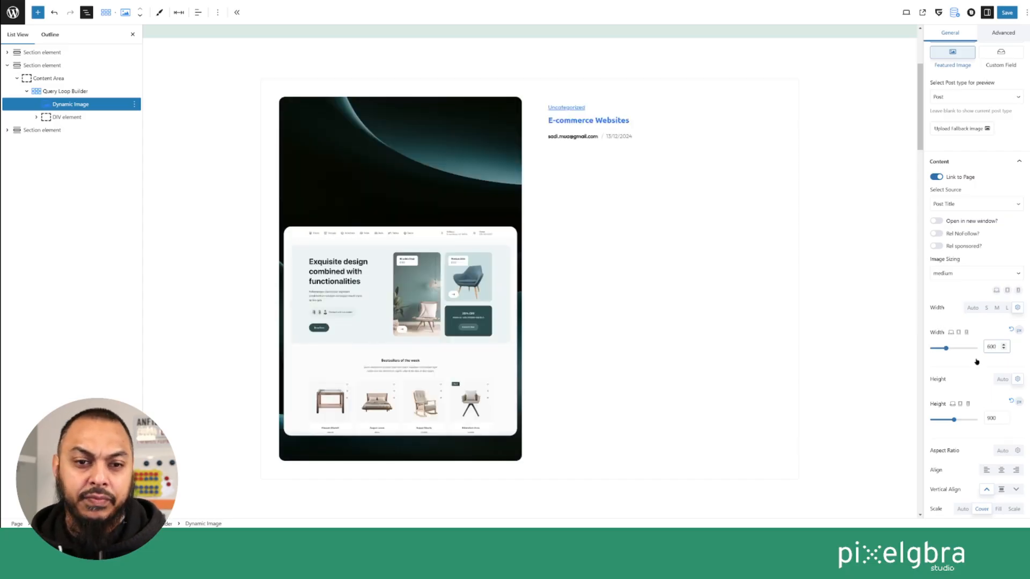
double_click(995, 417)
text(750)
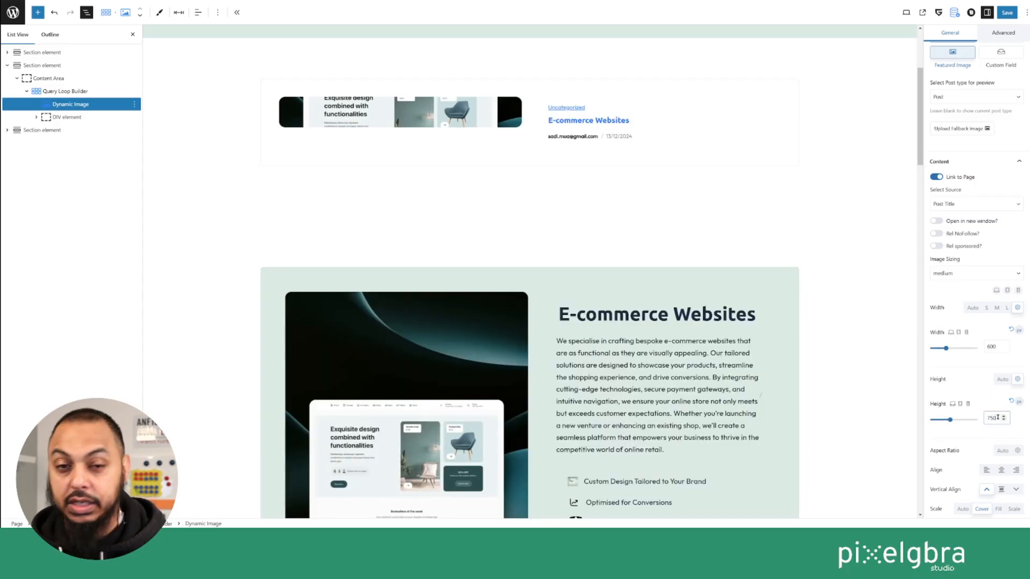
Compare the resized image of the query loop card with the original E-commerce Websites card below it
scroll(595, 287, down, 6)
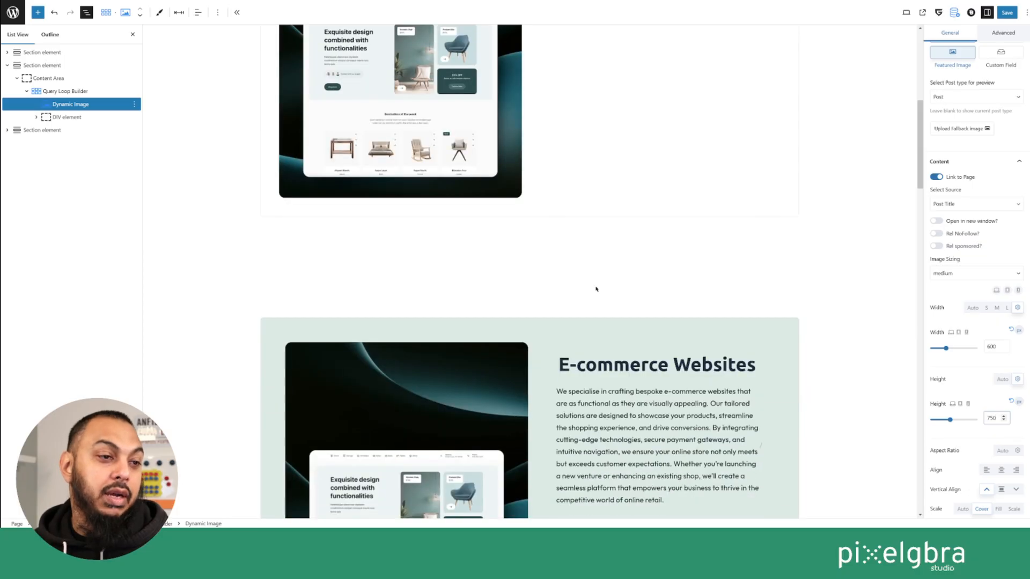
scroll(595, 287, up, 9)
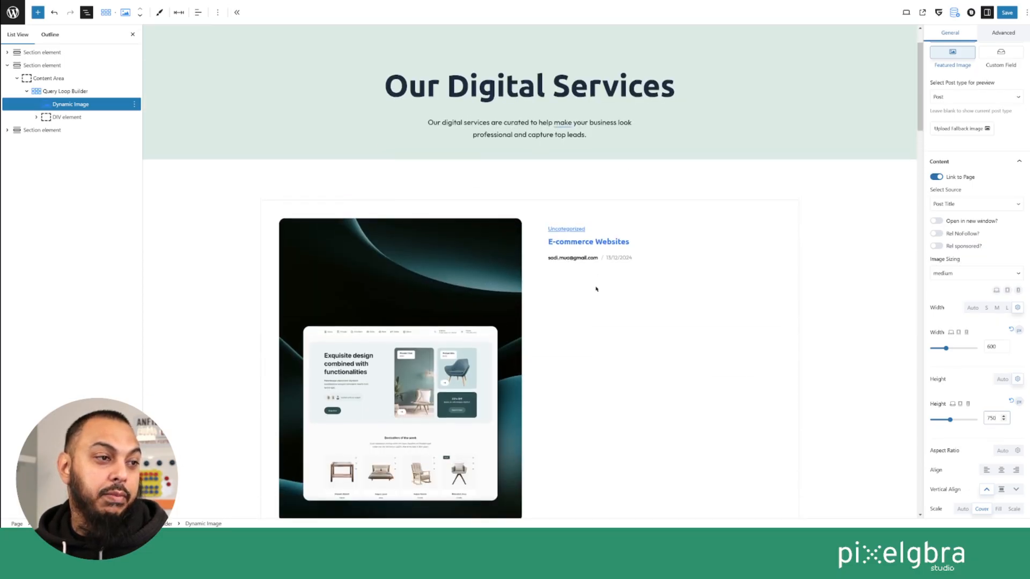
scroll(596, 288, down, 2)
scroll(553, 178, down, 5)
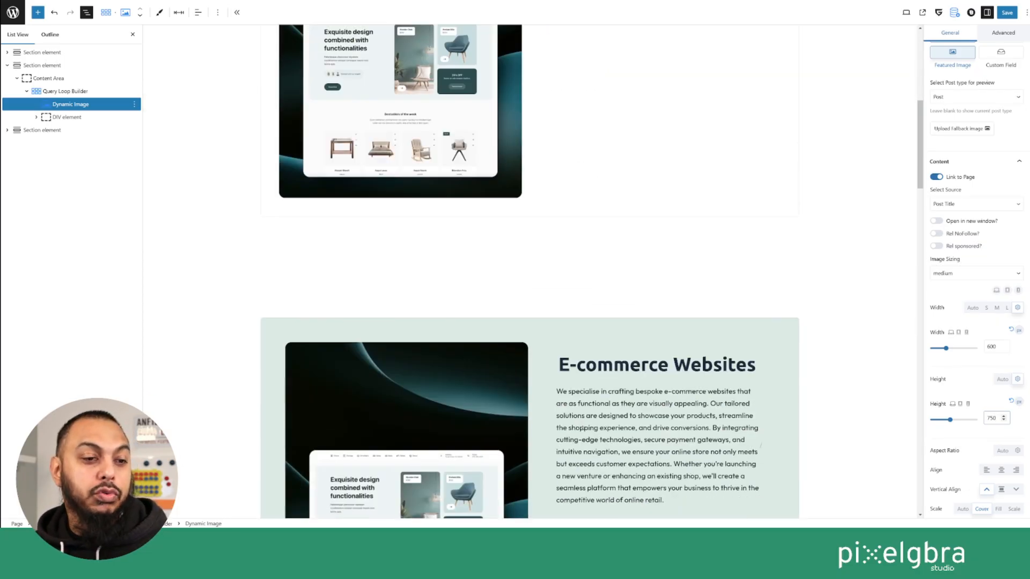
scroll(550, 391, up, 3)
scroll(551, 391, up, 1)
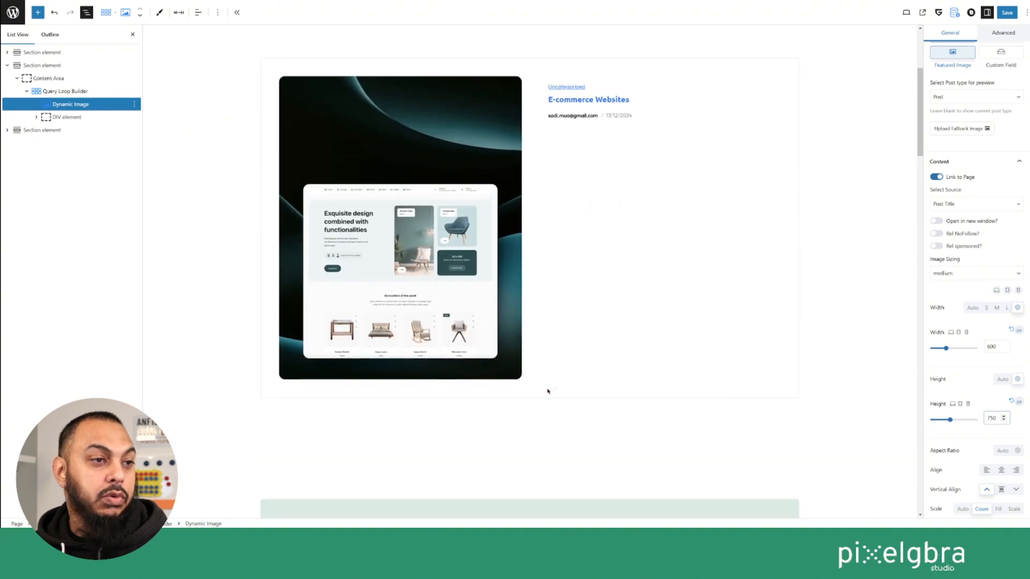
scroll(547, 391, down, 3)
Copy the background colour hex value 2F916F30 from the original E-commerce Websites Query Loop Builder
click(278, 334)
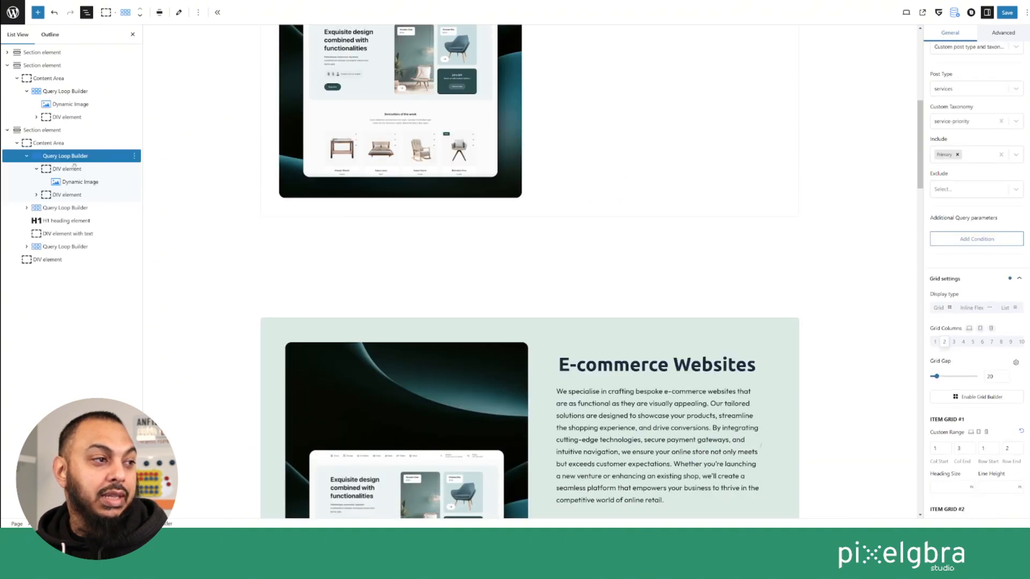
scroll(991, 423, down, 20)
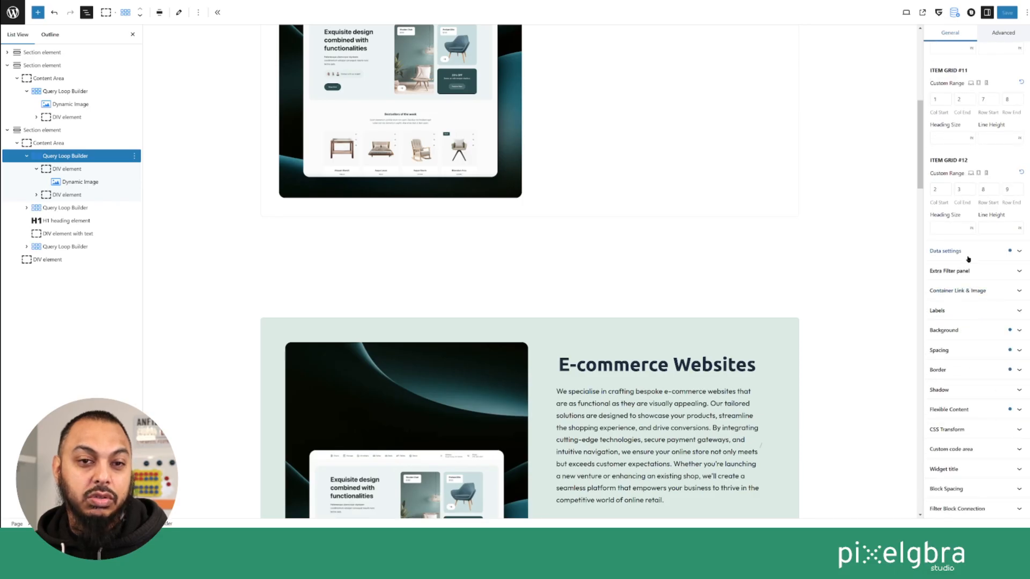
click(959, 330)
scroll(970, 385, down, 2)
click(1017, 316)
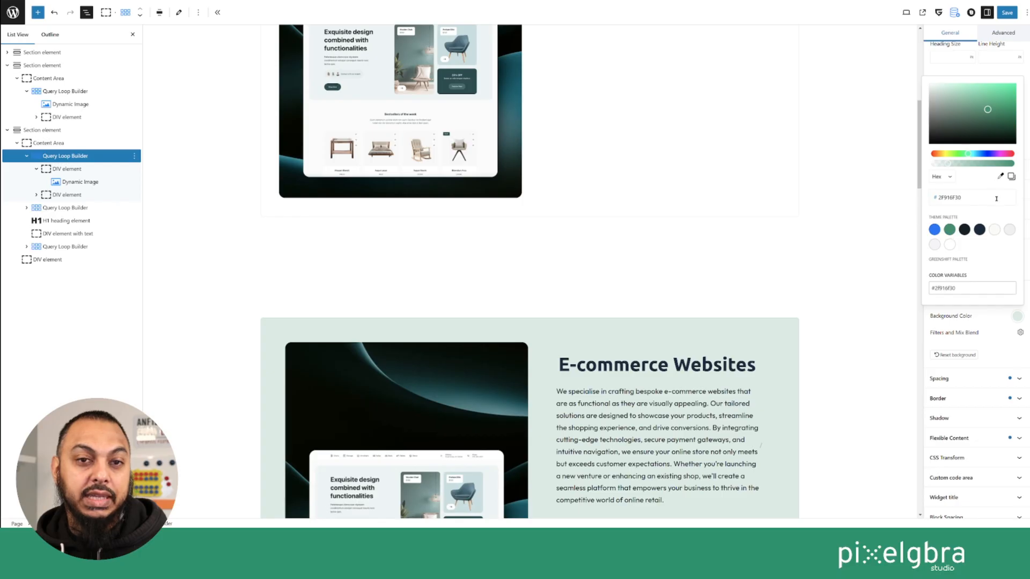
double_click(966, 195)
right_click(966, 194)
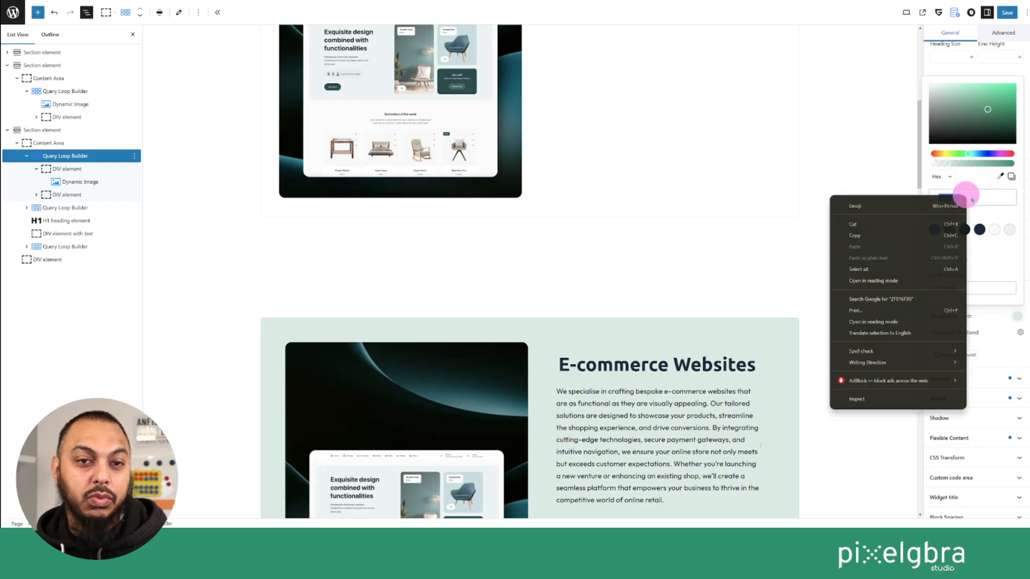
click(915, 234)
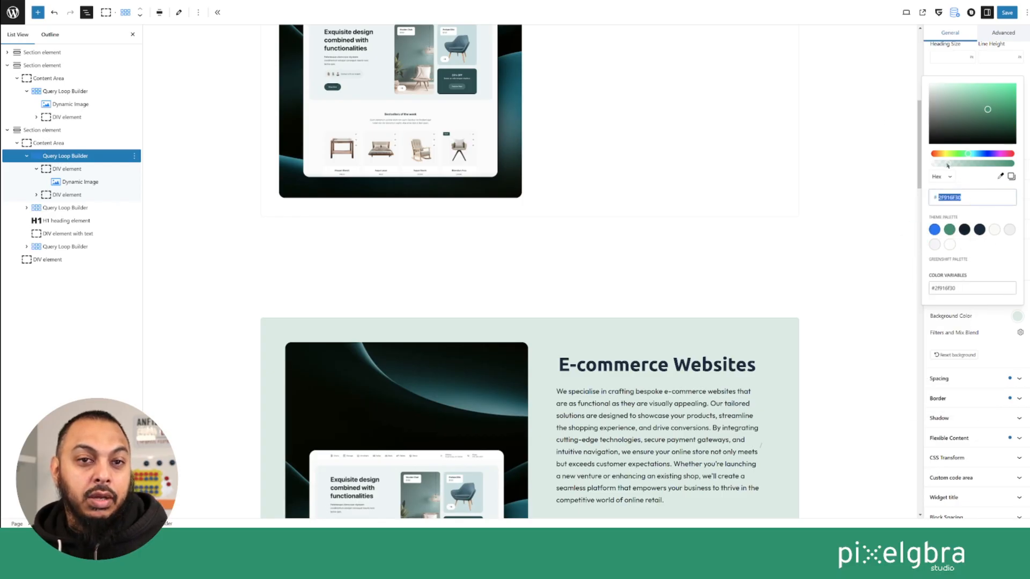
Paste 2F916F30 as the background colour of the new Query Loop Builder in the upper section
click(690, 166)
scroll(184, 166, up, 7)
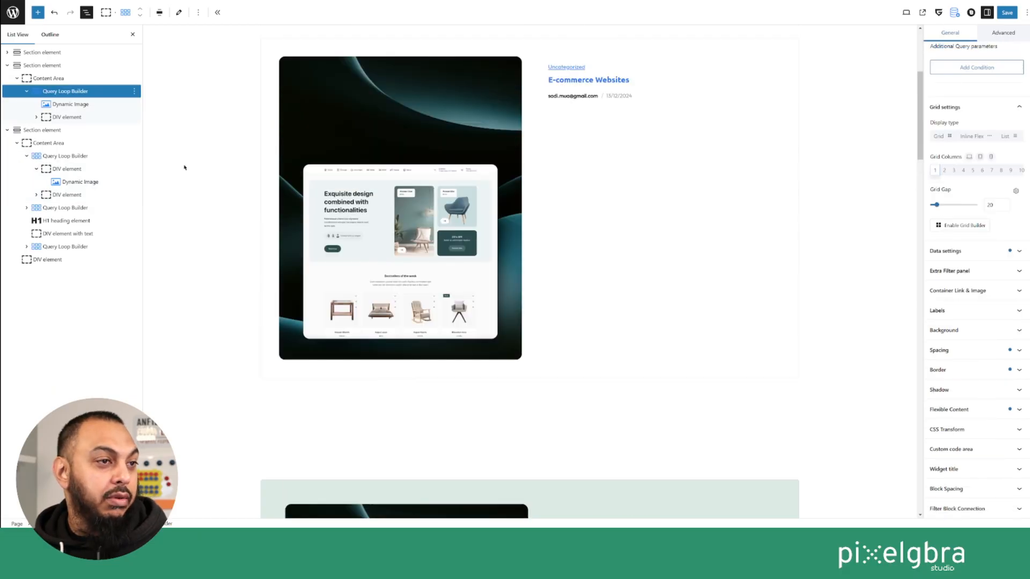
click(268, 270)
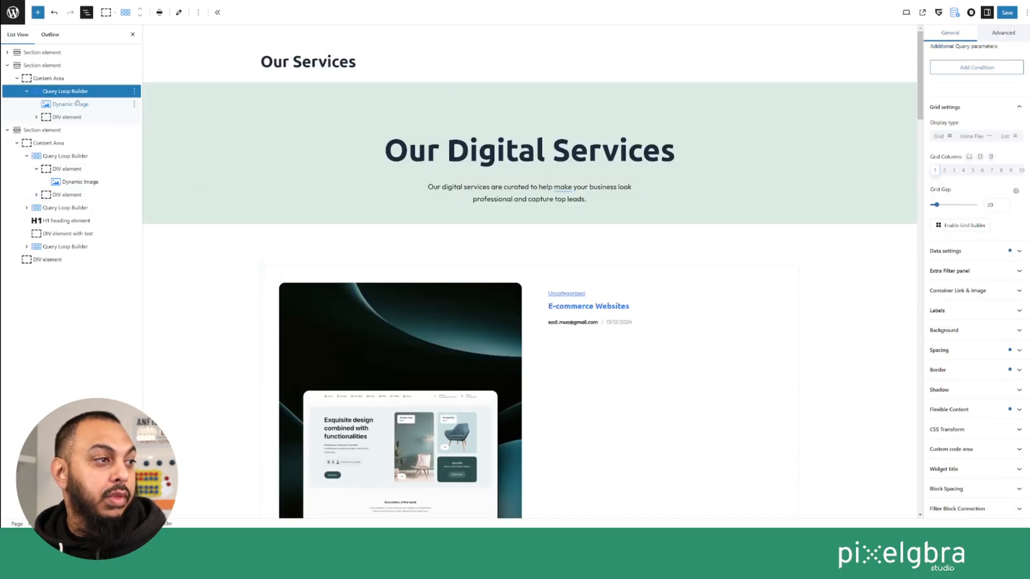
click(69, 90)
click(960, 330)
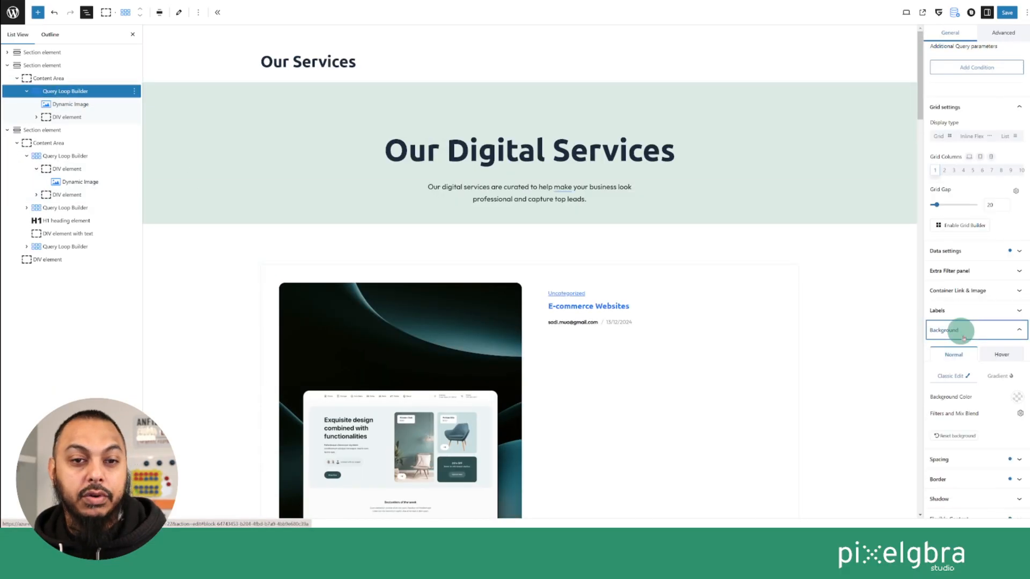
click(1014, 400)
double_click(977, 280)
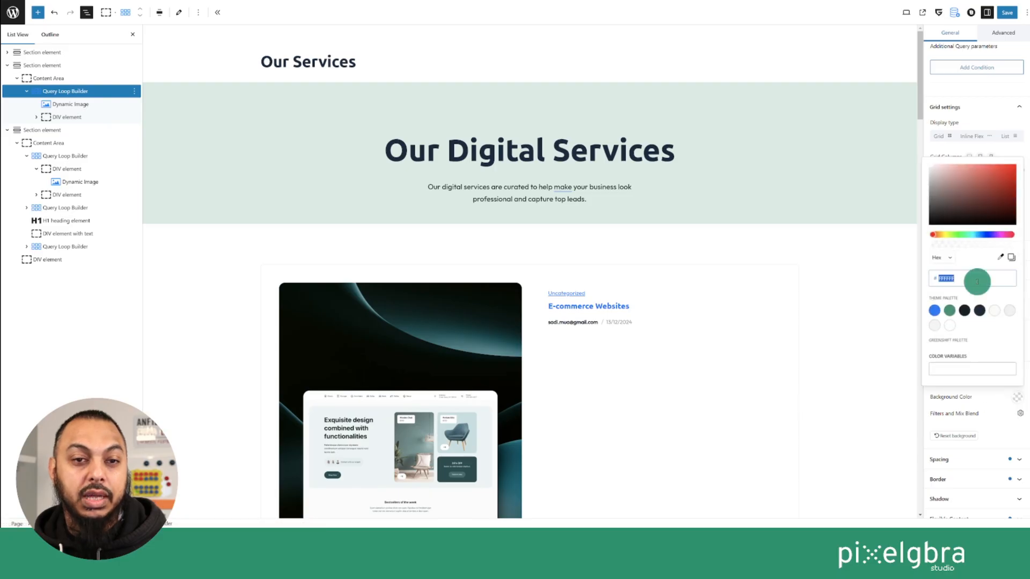
right_click(977, 281)
click(879, 345)
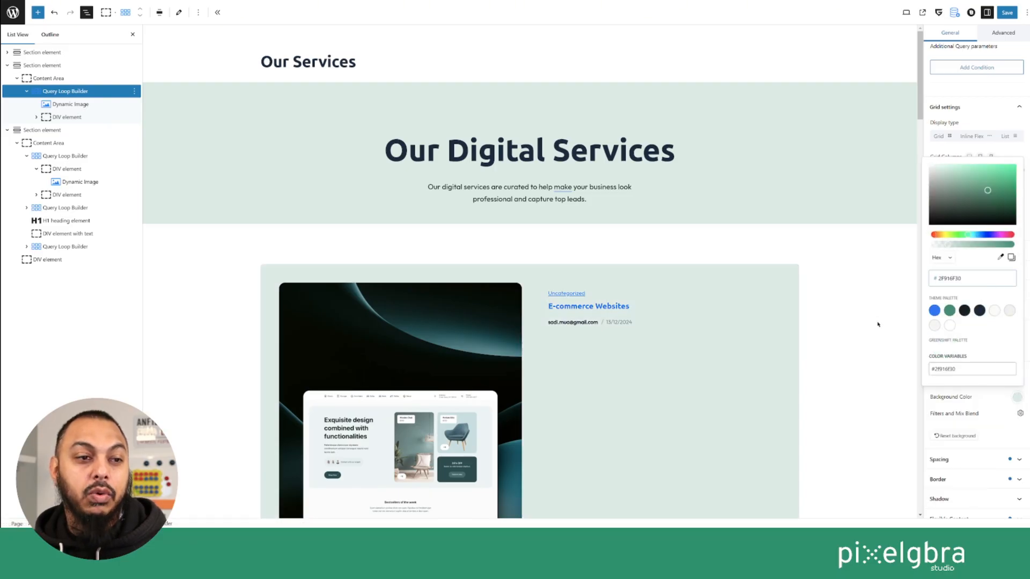
click(876, 318)
Compare the inner spacing around the image in the newly coloured card and the original card
scroll(869, 321, down, 3)
scroll(869, 322, down, 10)
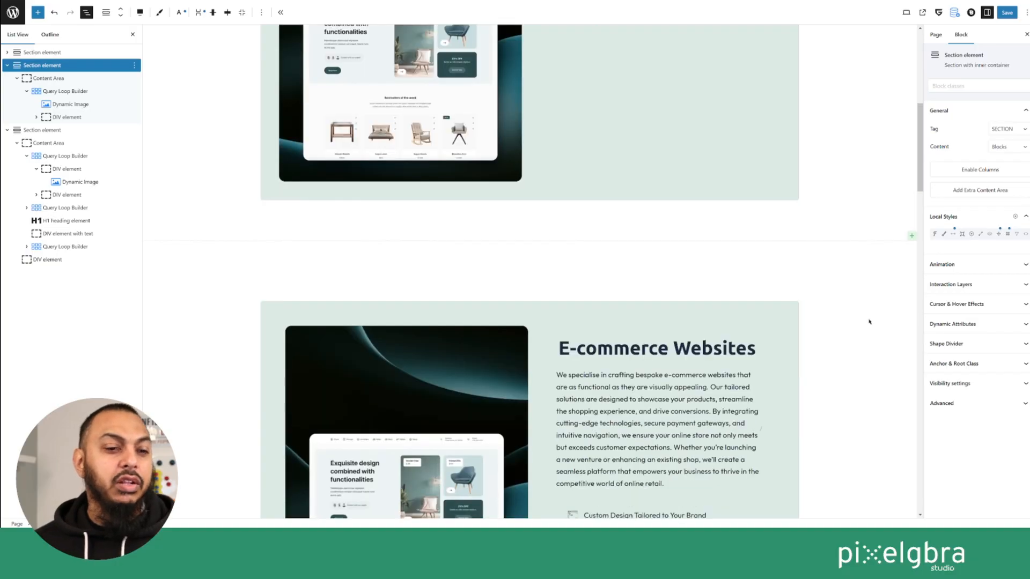
scroll(870, 321, up, 10)
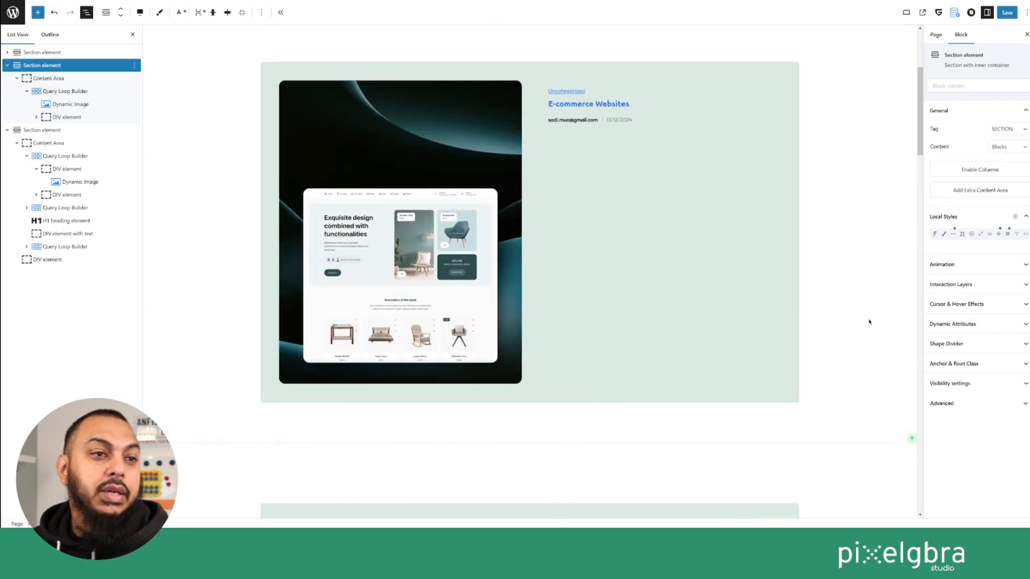
scroll(552, 280, down, 5)
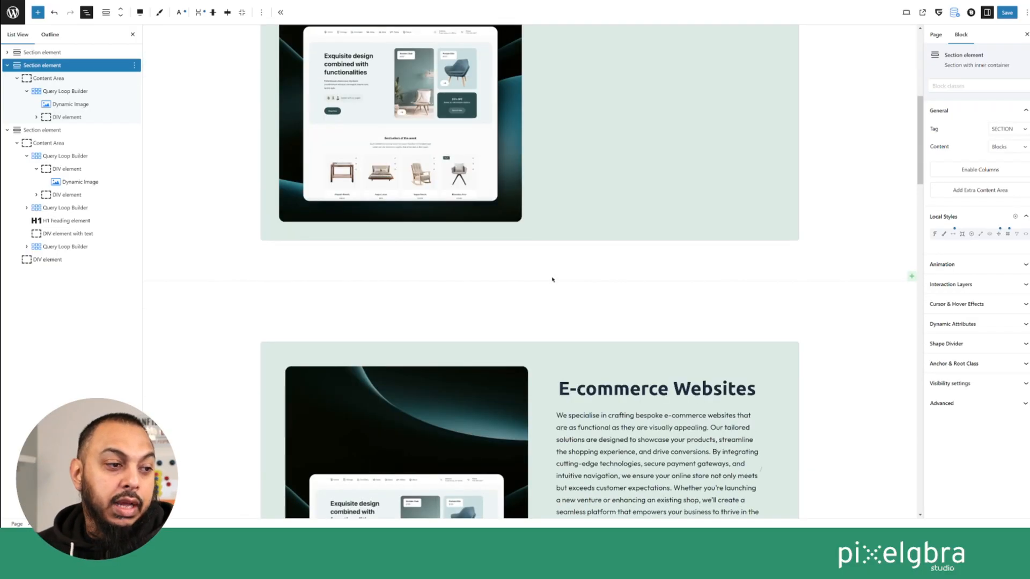
scroll(552, 280, up, 4)
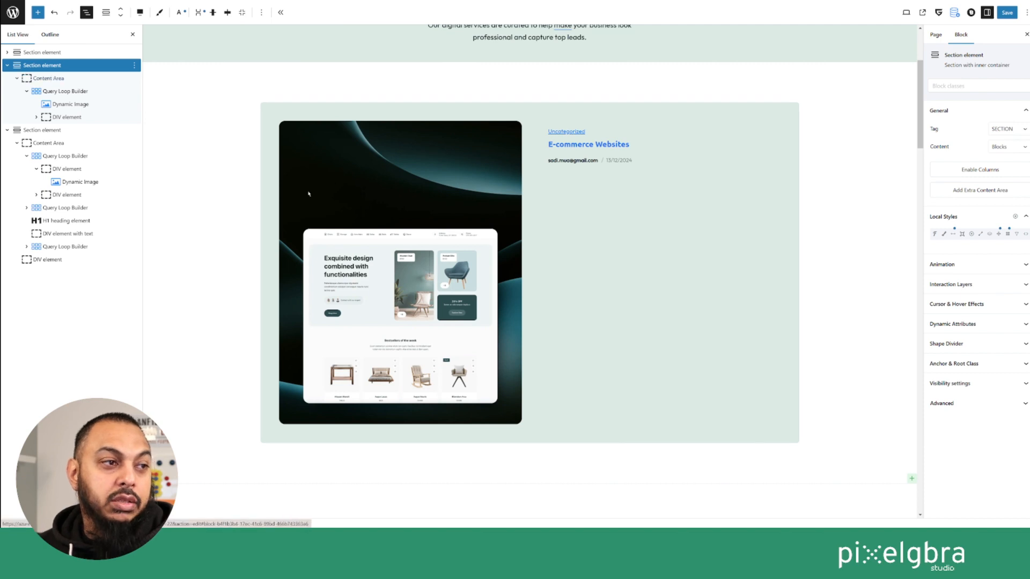
scroll(579, 153, down, 1)
scroll(379, 277, down, 4)
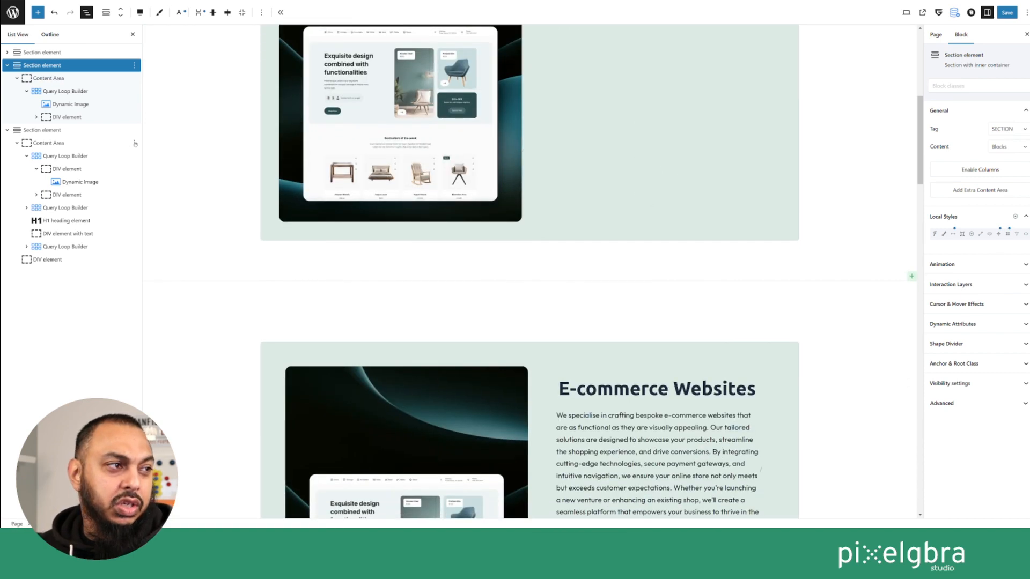
Set the padding of the new Query Loop Builder in the upper section to 50 on all four sides
click(60, 92)
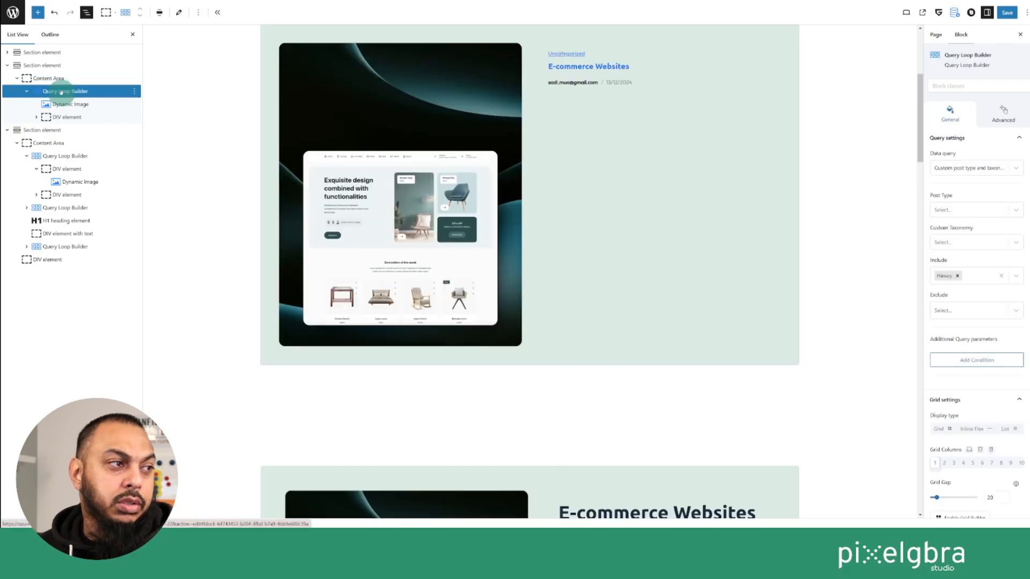
click(7, 130)
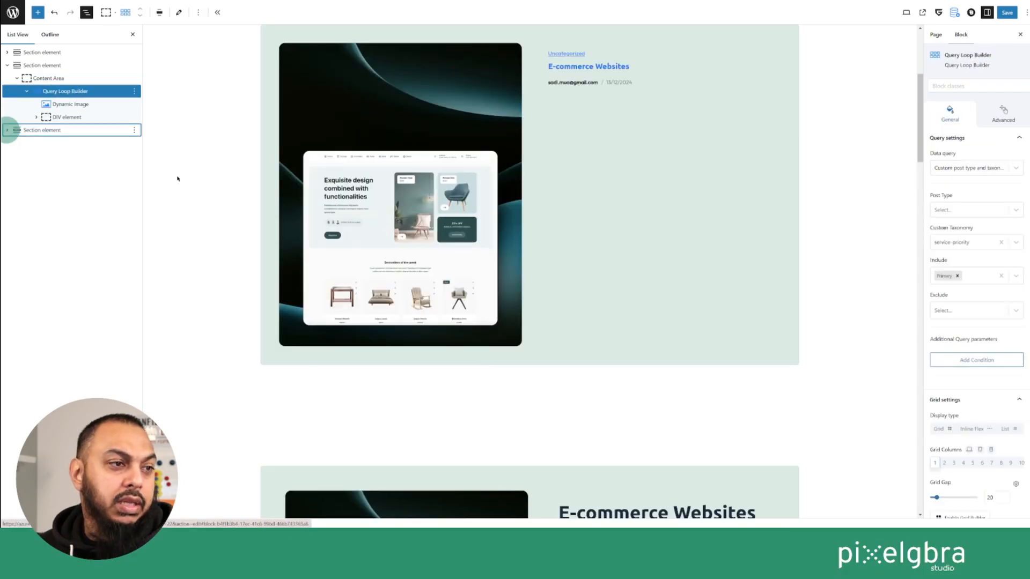
scroll(1014, 450, down, 4)
scroll(1014, 449, down, 2)
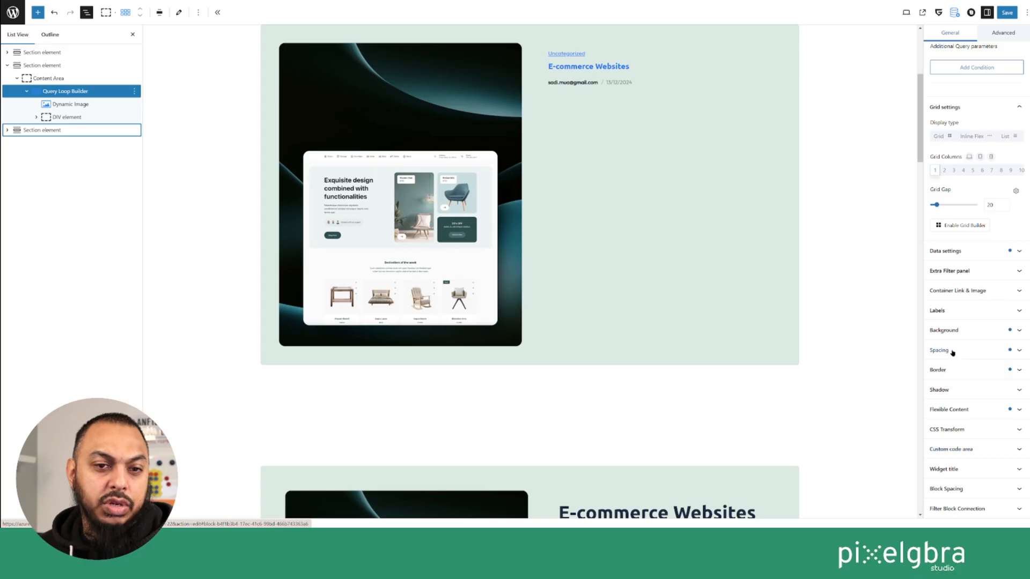
click(1004, 349)
drag(942, 439, 916, 440)
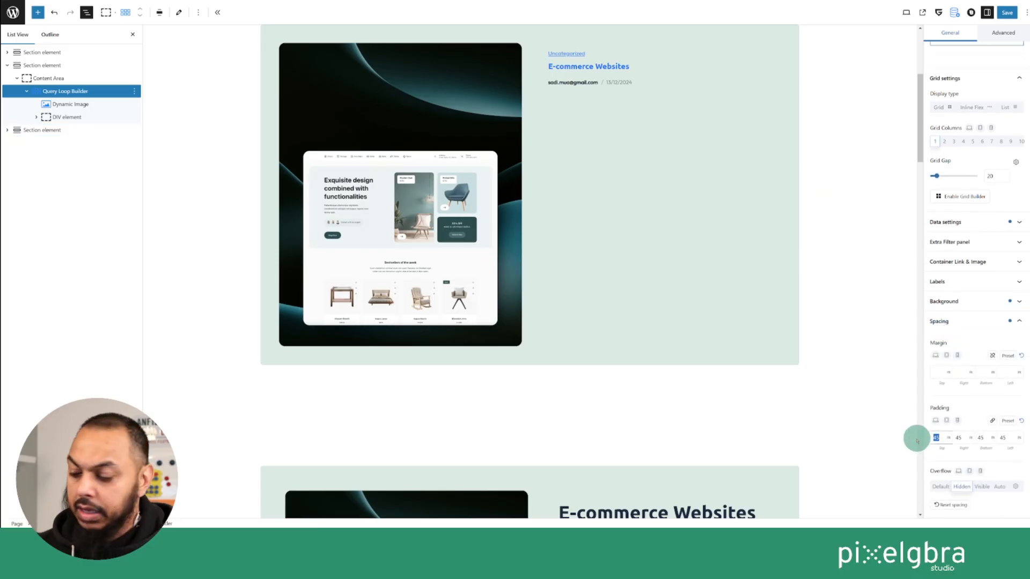
text(50)
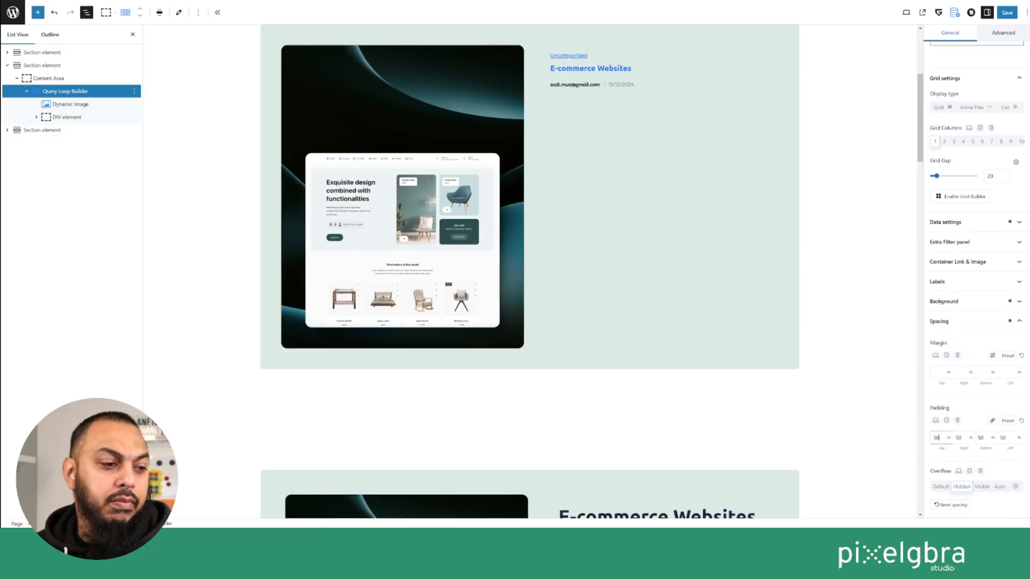
Delete the Meta getter block showing the category link from the DIV element inside the new Query Loop Builder
scroll(1020, 450, up, 4)
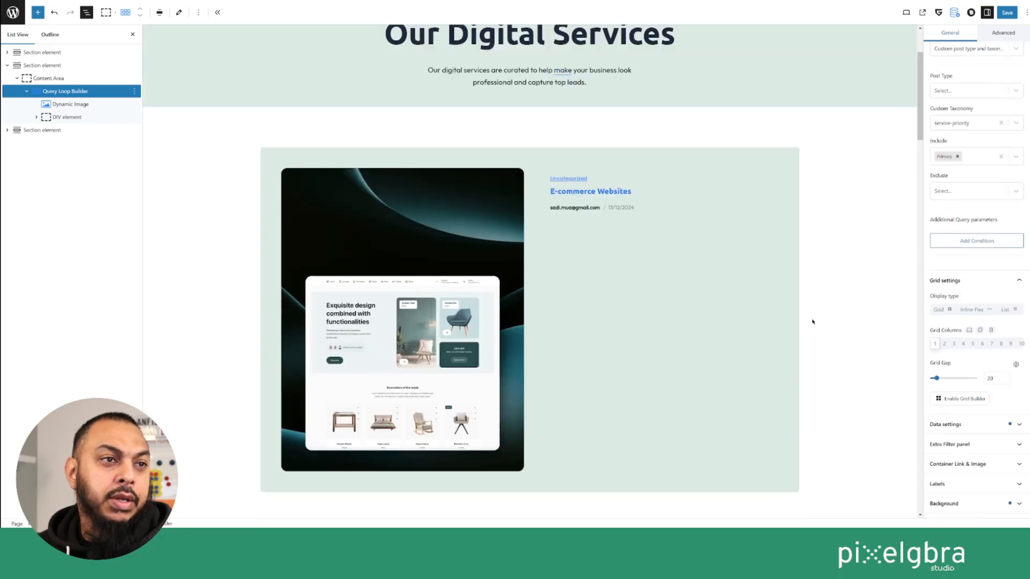
scroll(711, 321, up, 2)
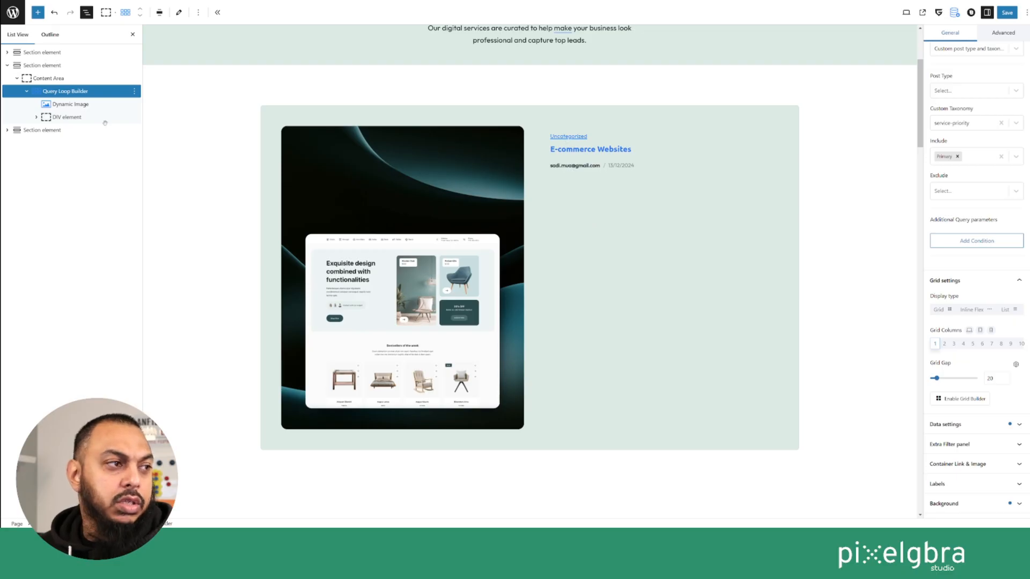
click(38, 118)
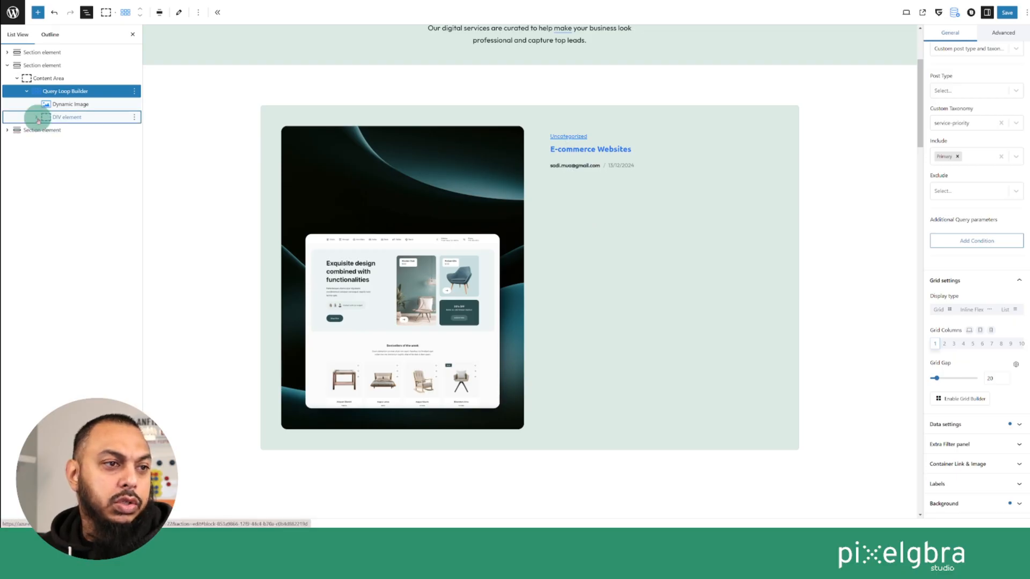
click(79, 132)
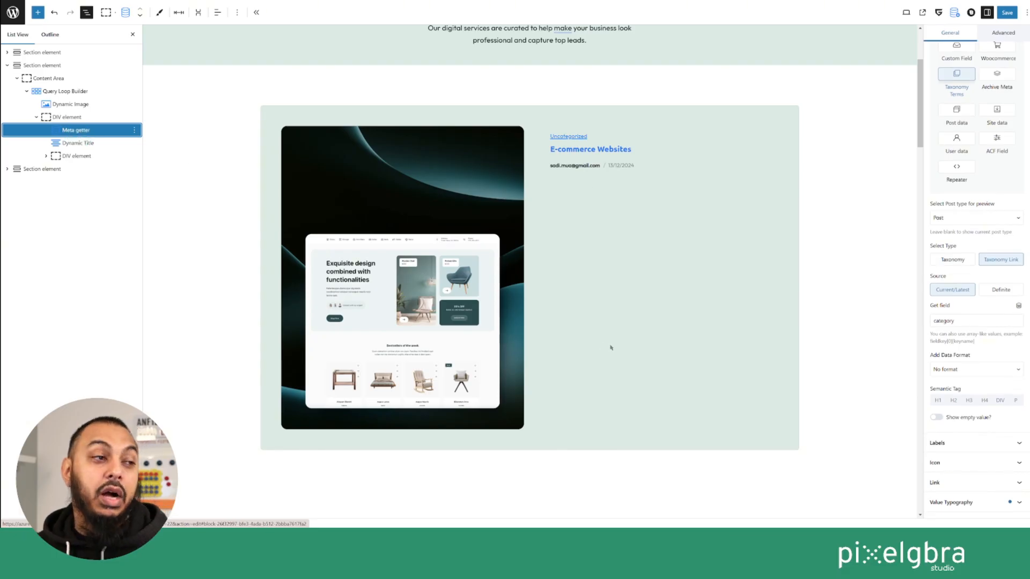
click(135, 132)
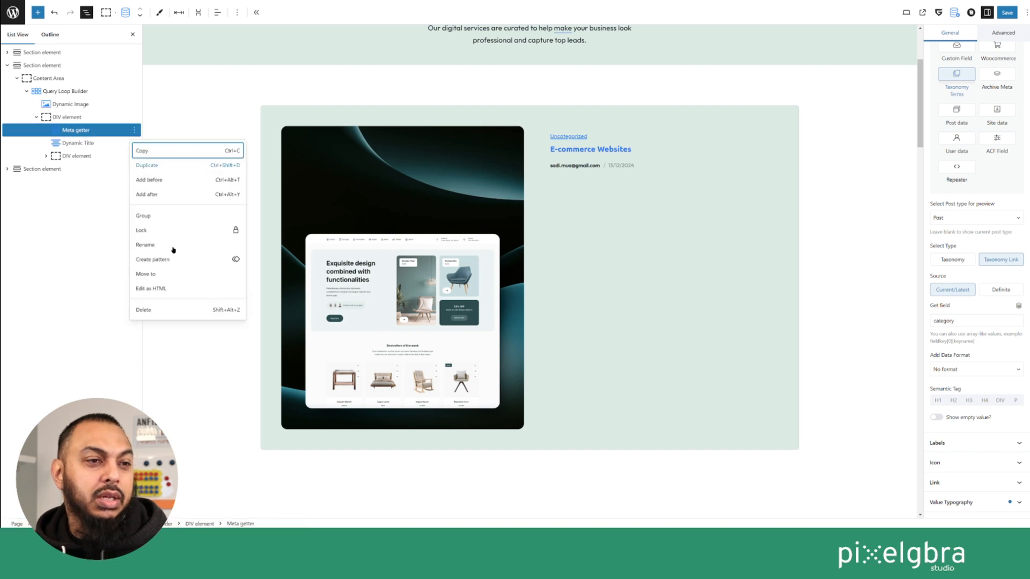
click(166, 309)
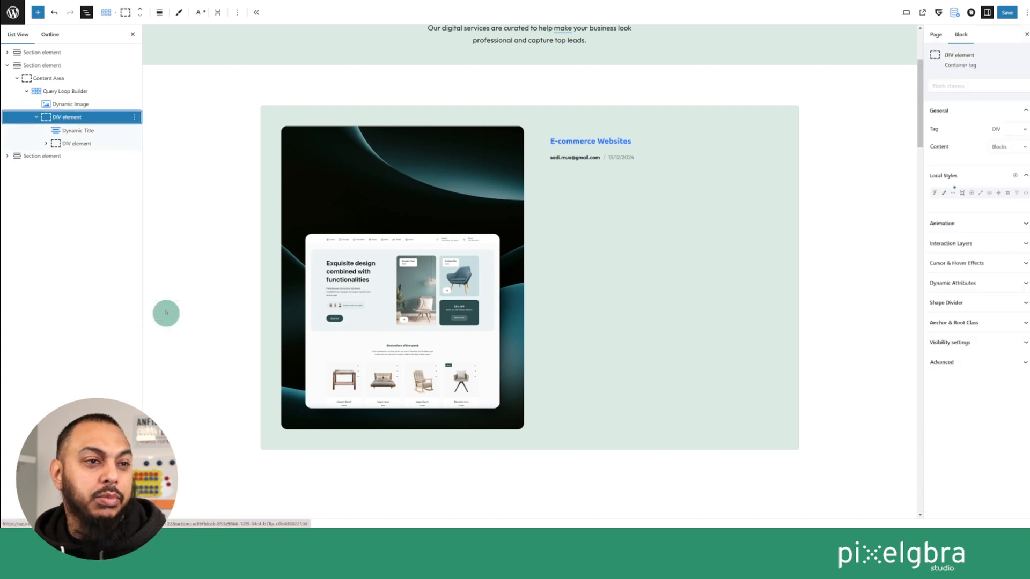
Set the links colour of the new card's Dynamic Title to the theme palette green 2E916E
click(73, 130)
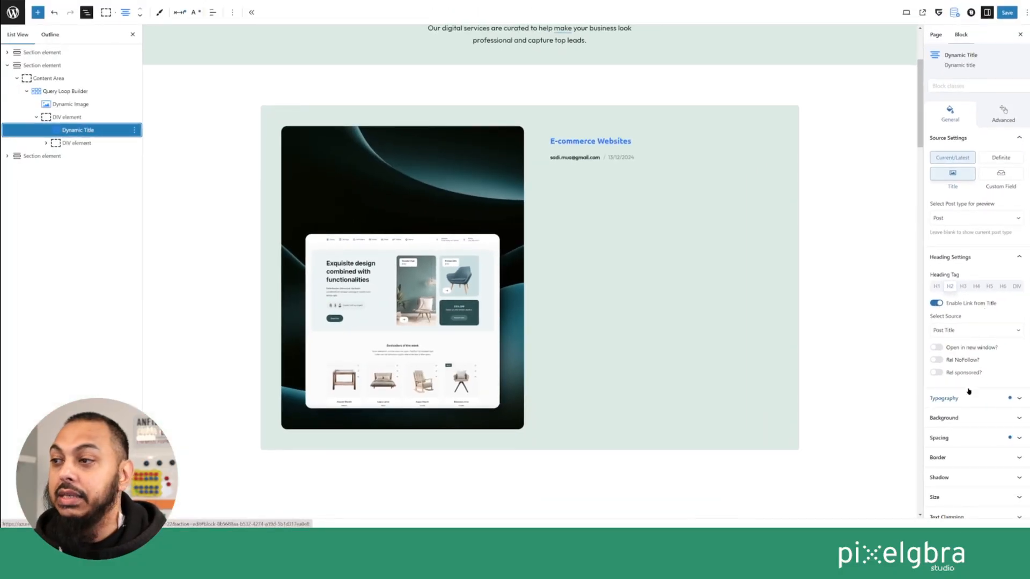
click(968, 397)
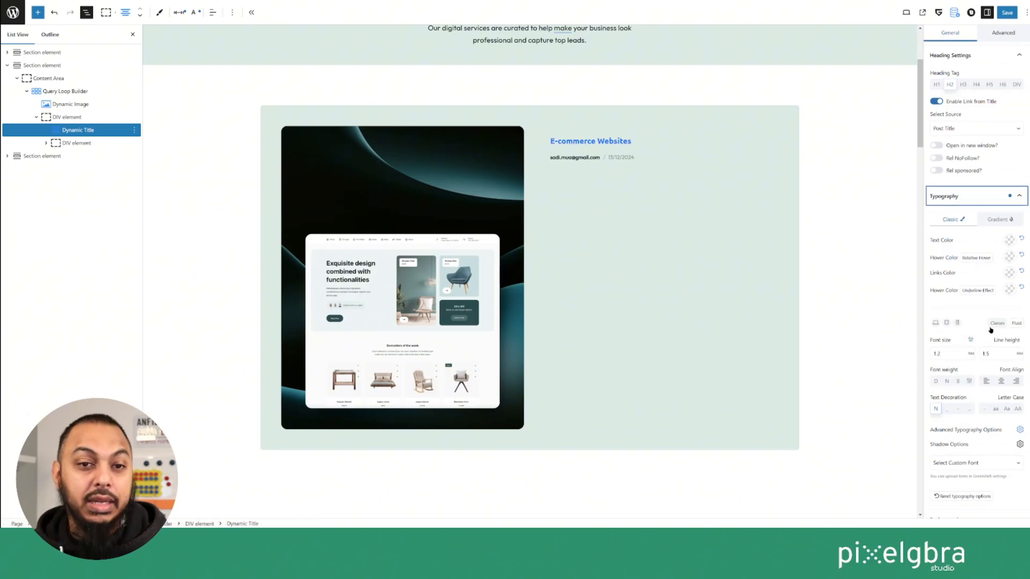
click(1009, 273)
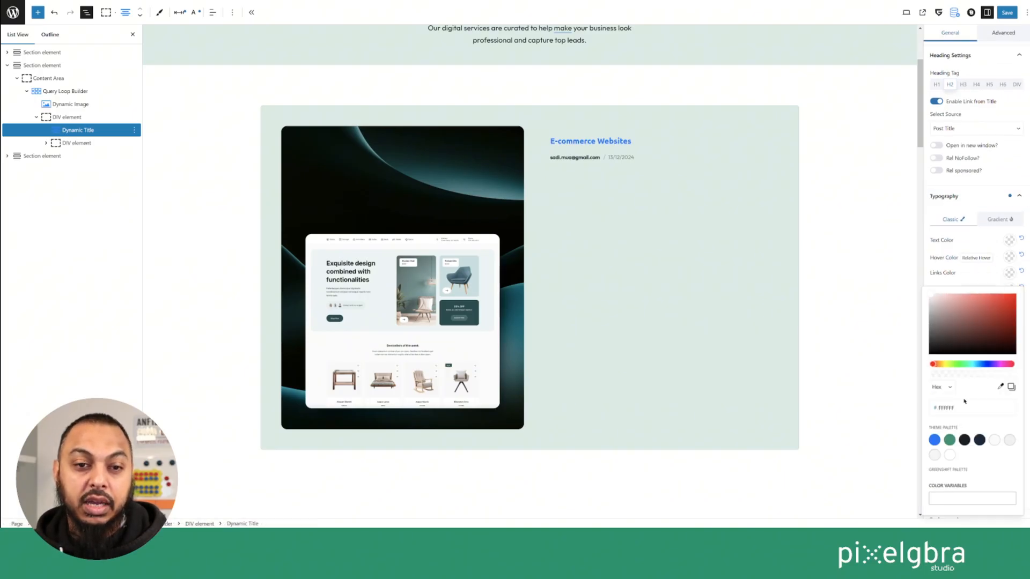
click(949, 439)
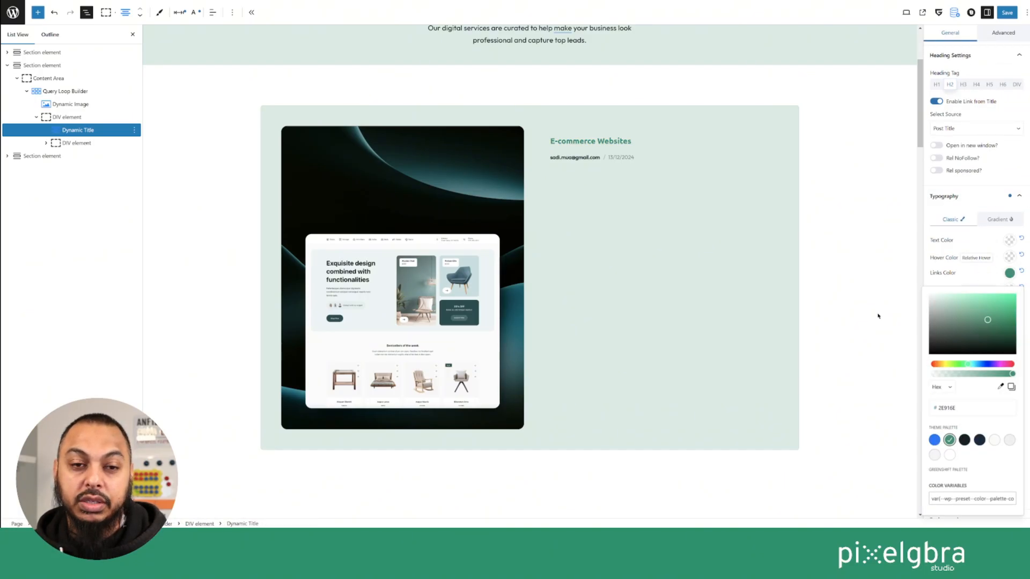
Set the Dynamic Title's links color to the palette's dark navy 192A3D and disable its link from the title
click(979, 440)
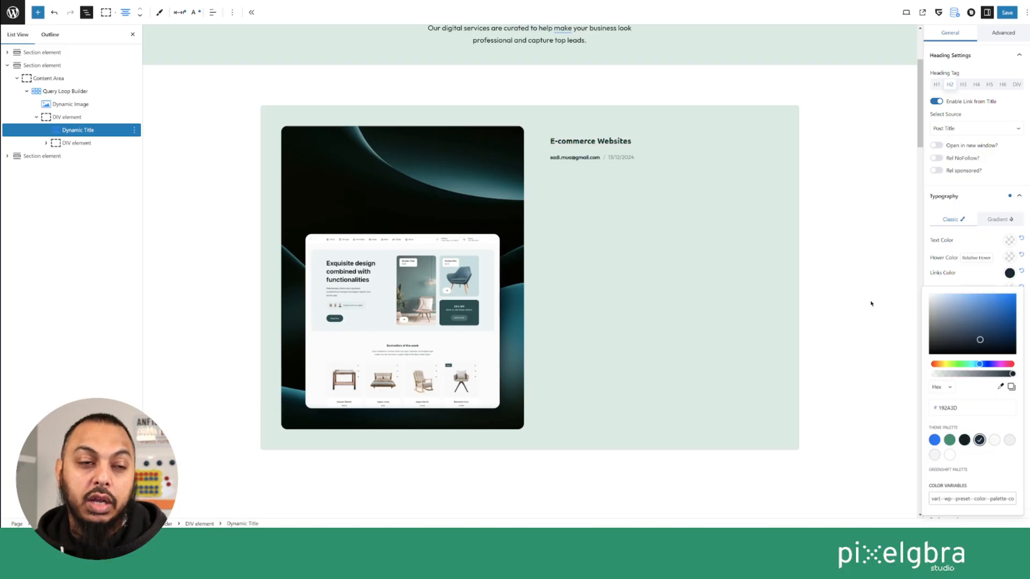
click(825, 233)
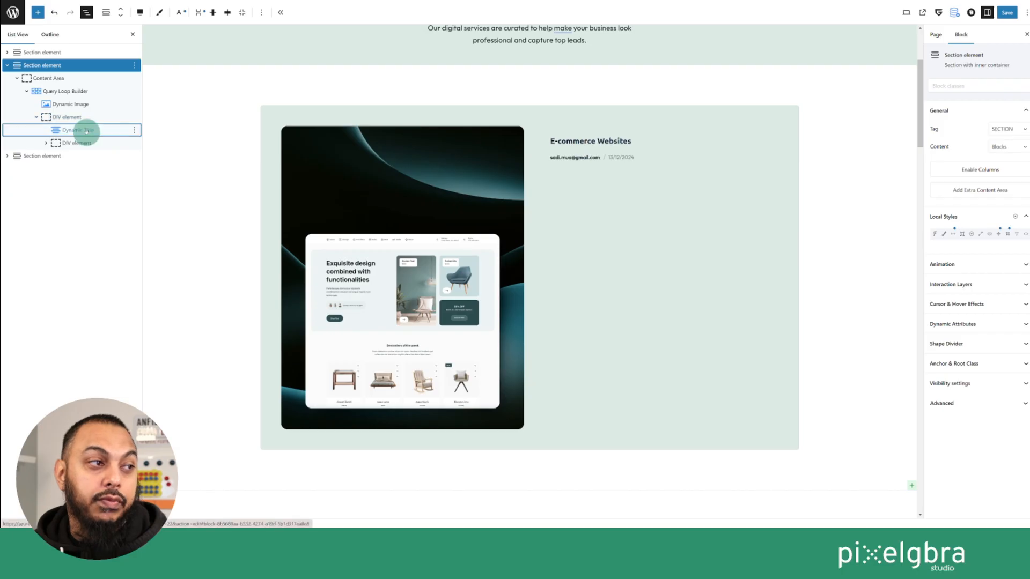
click(83, 130)
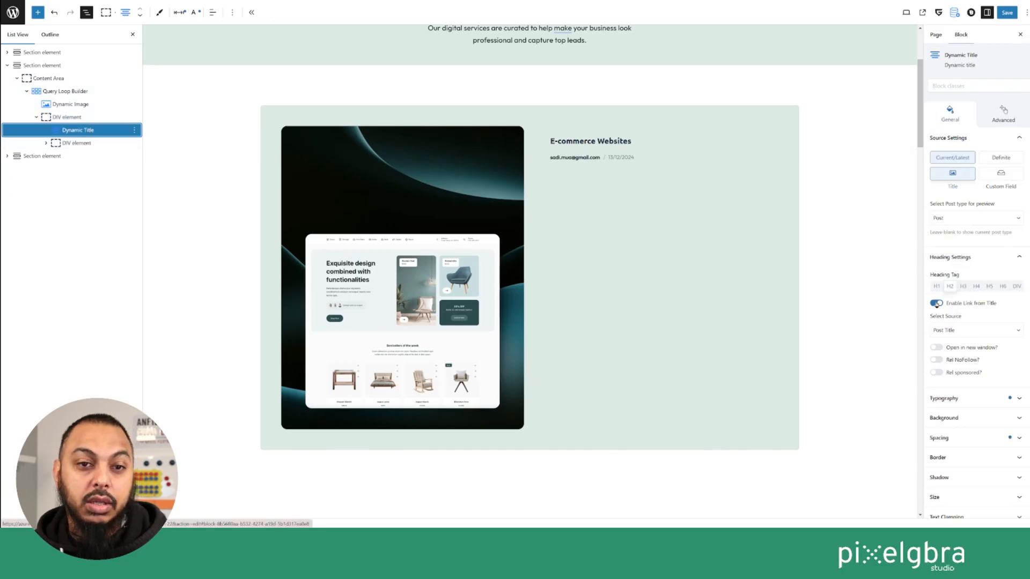
click(937, 304)
Try the bright red EB0808 as the Dynamic Title's text color, and reset that color
click(949, 329)
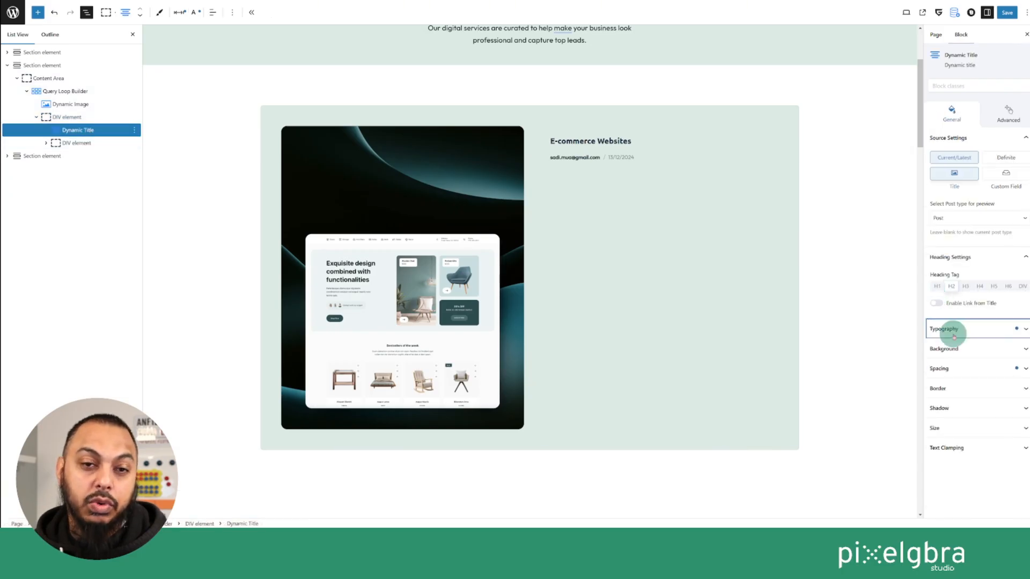
click(1009, 243)
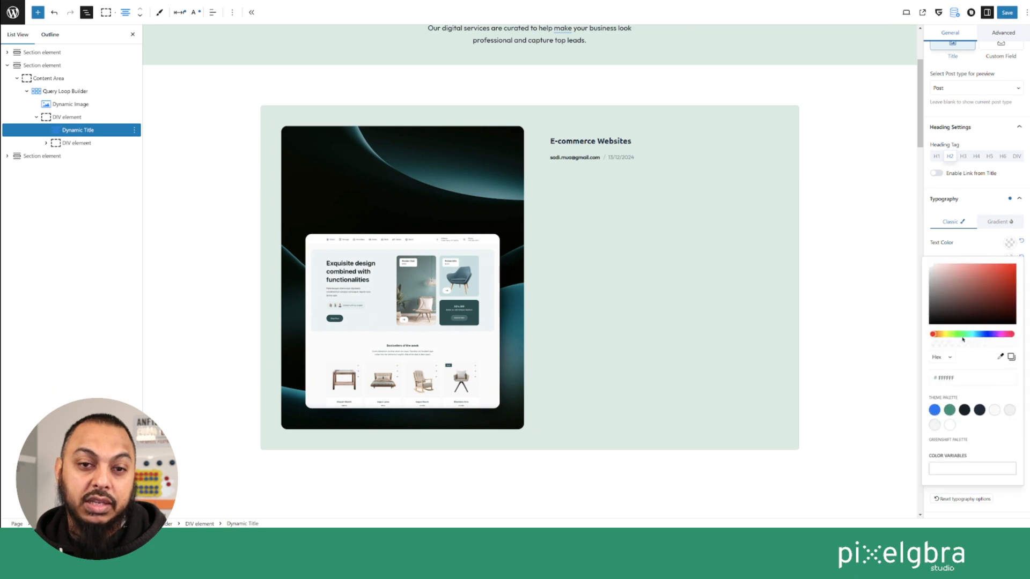
click(1012, 268)
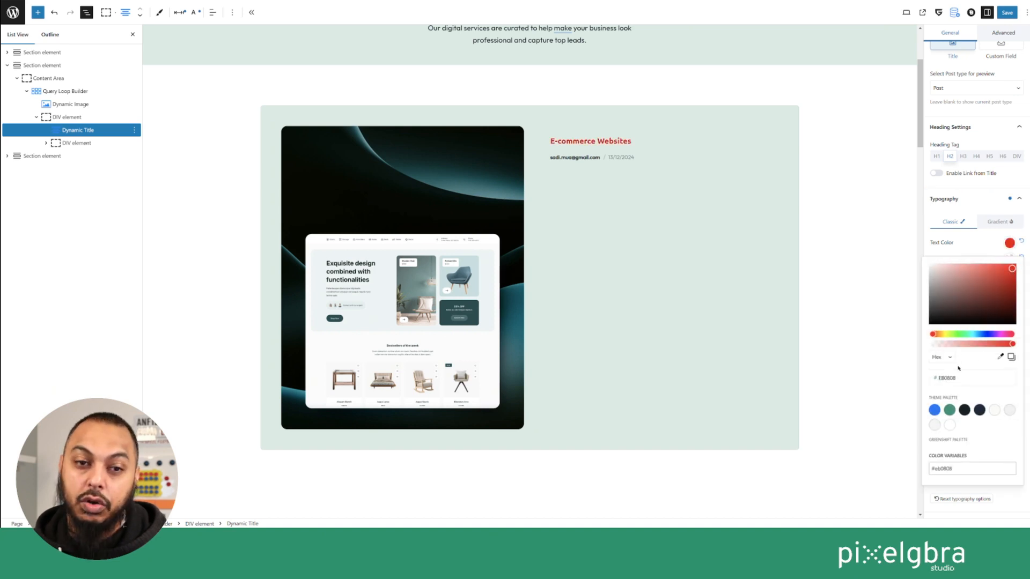
click(1008, 242)
click(1021, 241)
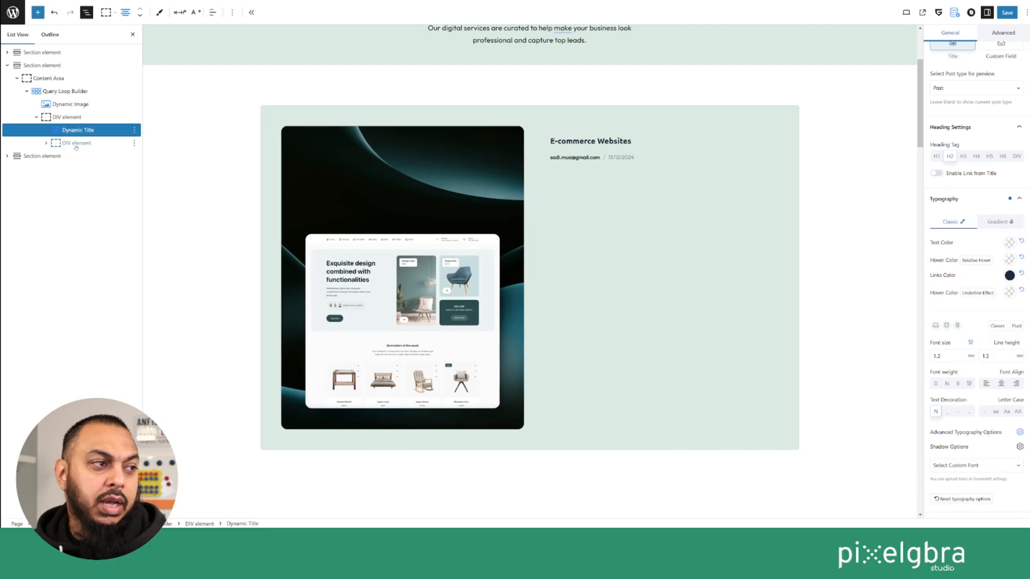
Delete the author name Meta getter from the DIV element beneath the Dynamic Title
click(46, 143)
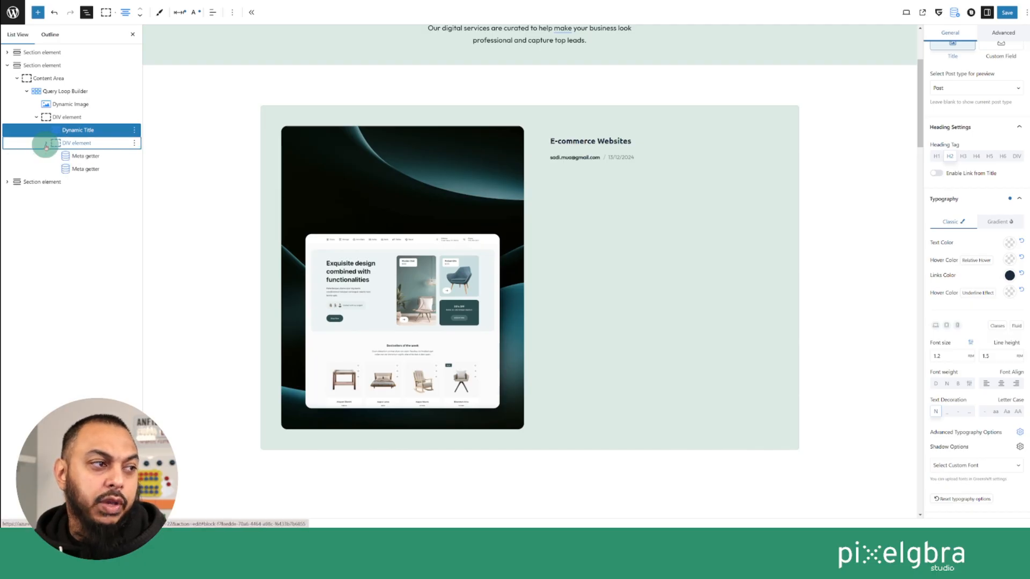
click(86, 155)
click(133, 157)
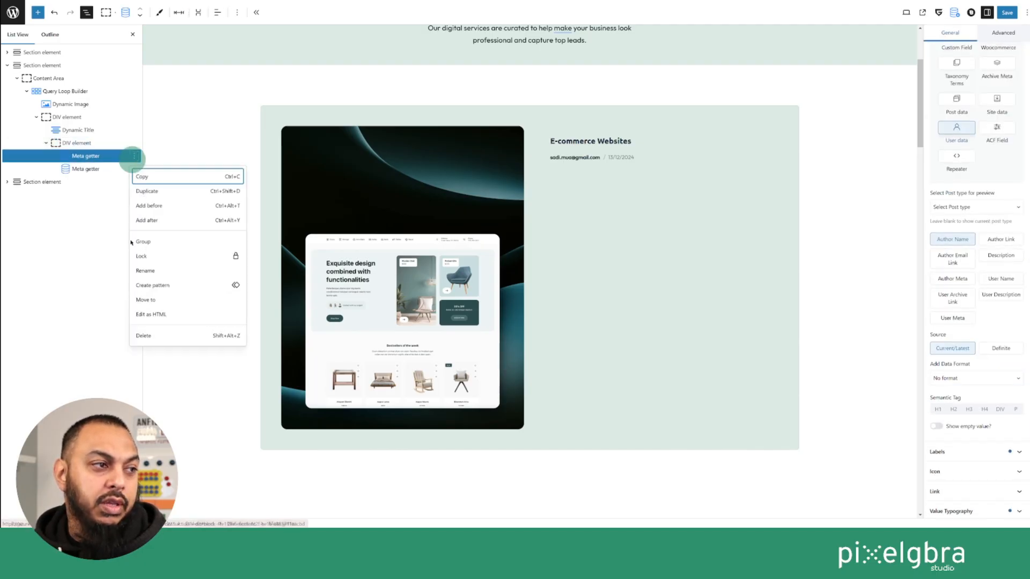
click(149, 337)
Switch the remaining Meta getter from post data to Custom Field, with Service as the preview post type
click(78, 156)
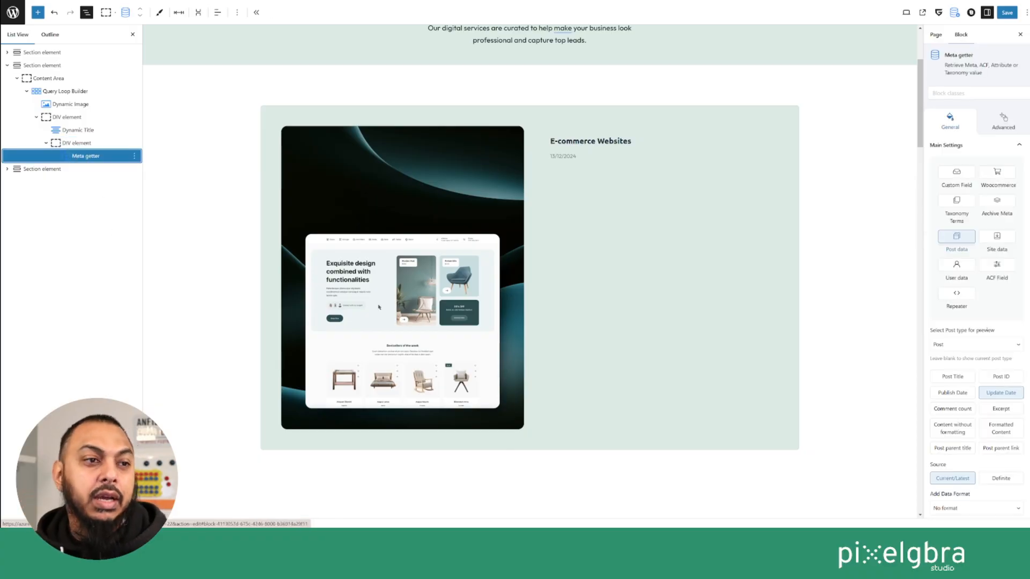
scroll(379, 307, down, 8)
scroll(609, 240, up, 8)
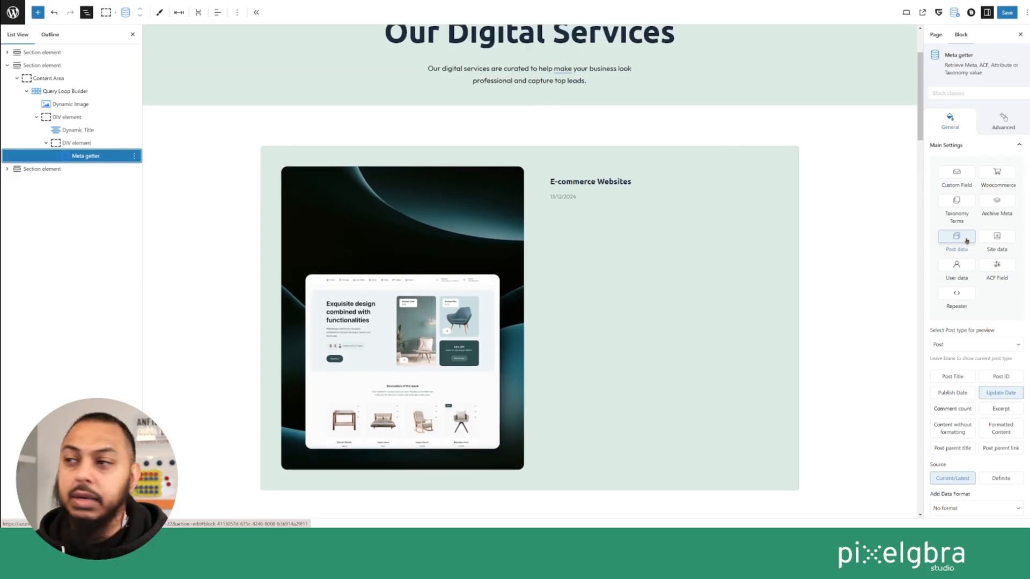
click(970, 180)
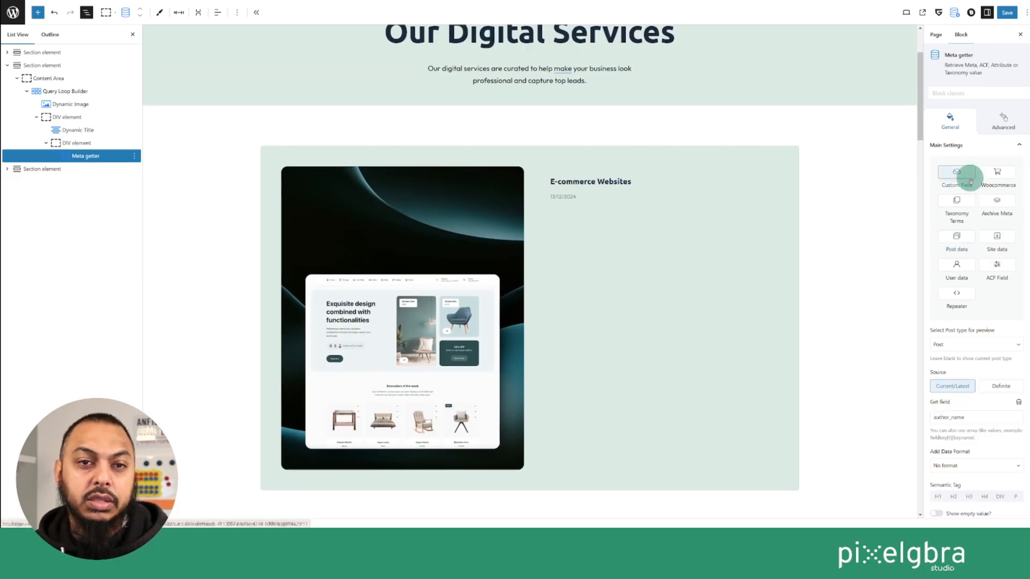
click(960, 344)
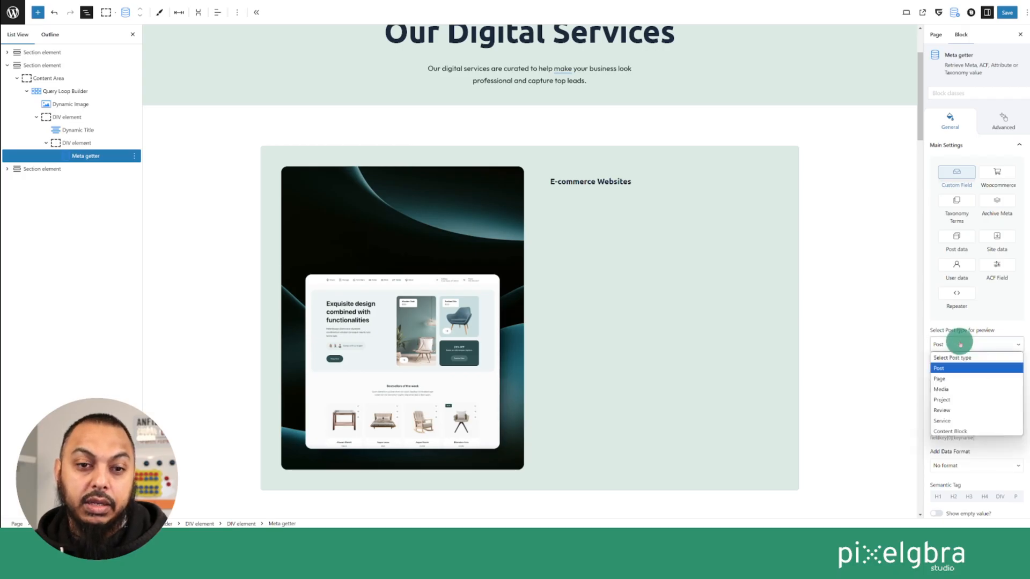
click(960, 421)
Choose meta_box_title_service-details as the field the Meta getter retrieves, and save the page
scroll(979, 397, down, 3)
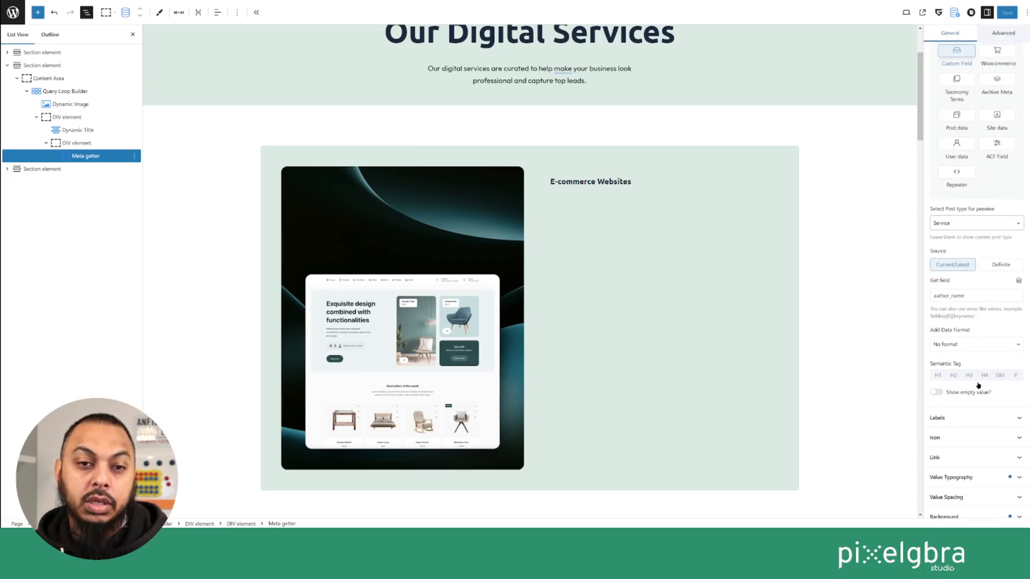
click(1017, 282)
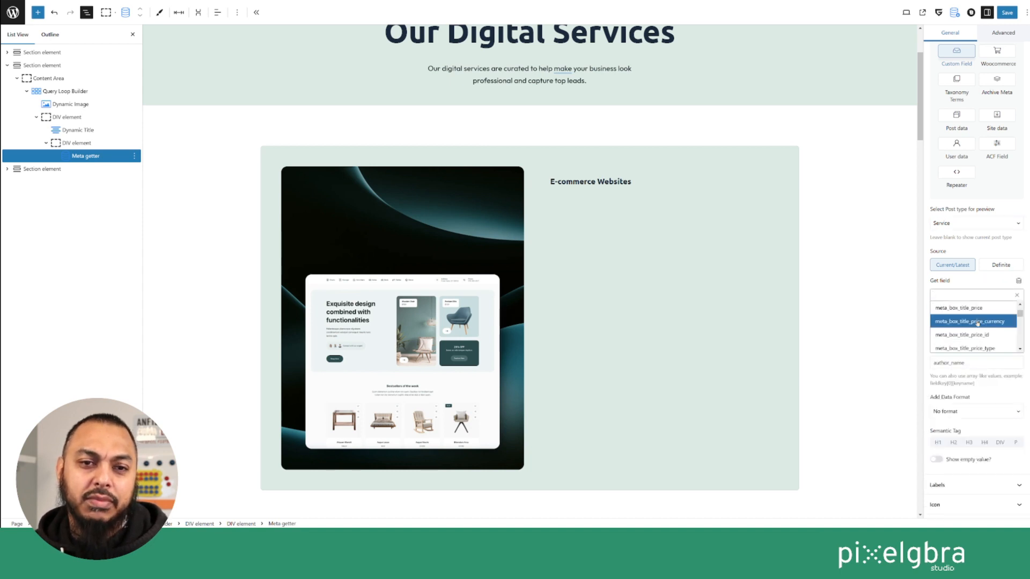
scroll(977, 323, down, 2)
scroll(983, 303, up, 2)
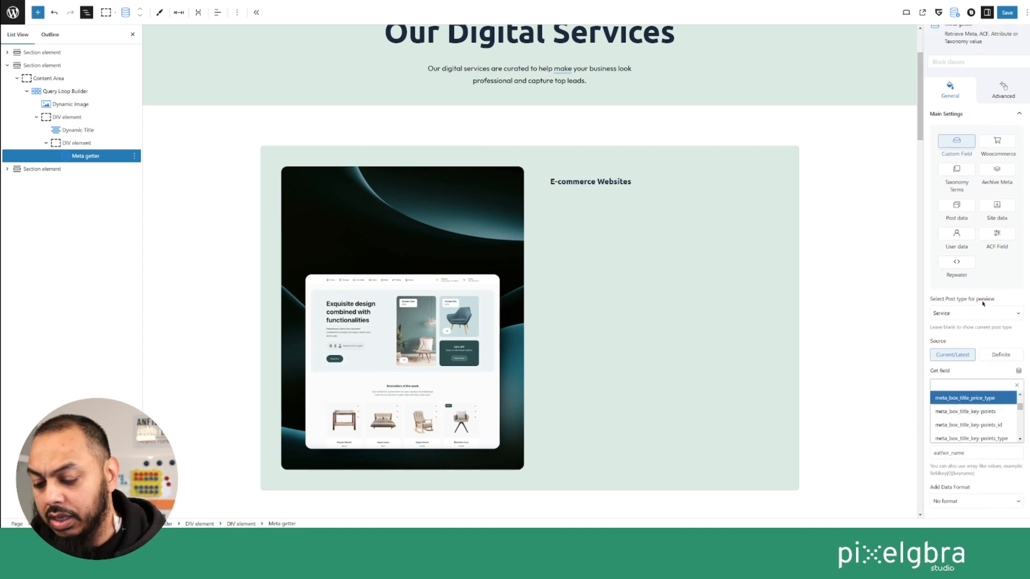
text(de)
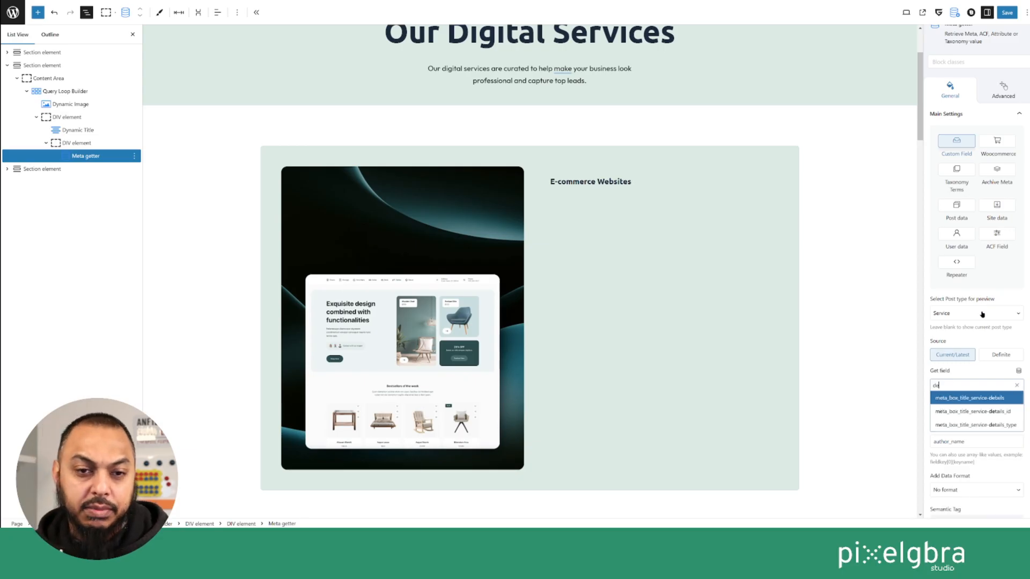
click(975, 397)
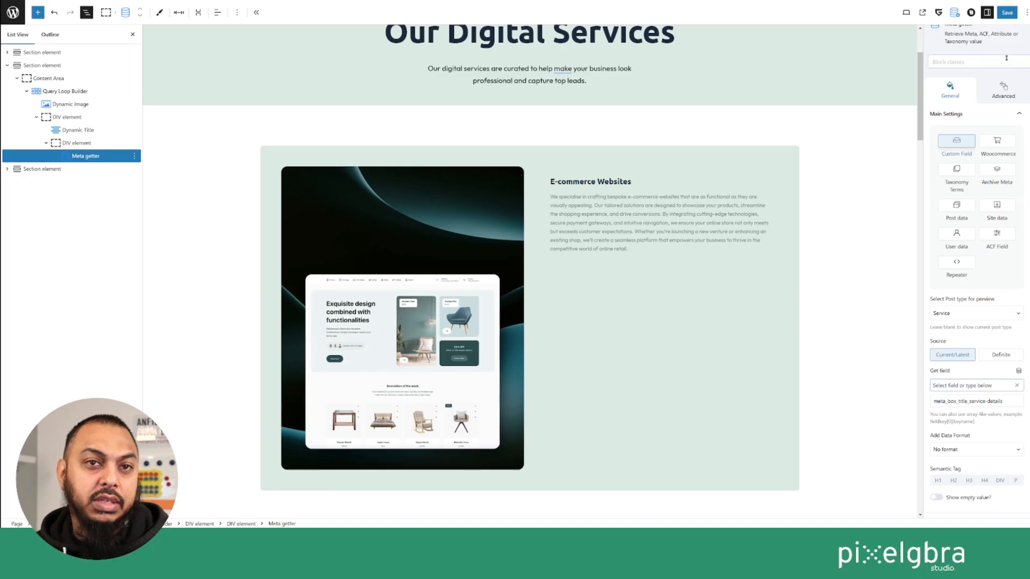
click(1007, 12)
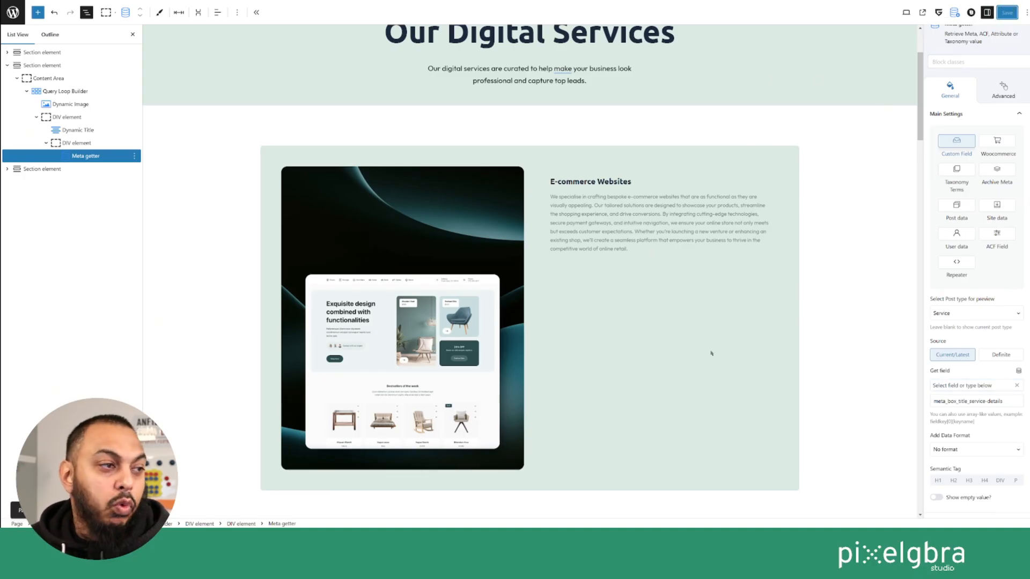
Set the font size of the Meta getter's service description to the text-m variable preset
scroll(974, 322, down, 5)
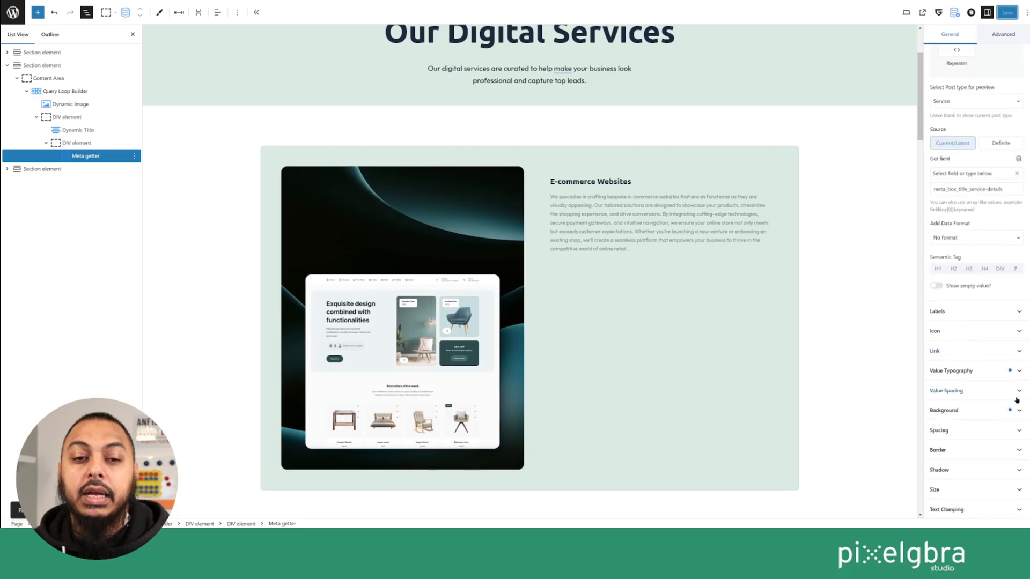
click(961, 372)
scroll(978, 397, down, 3)
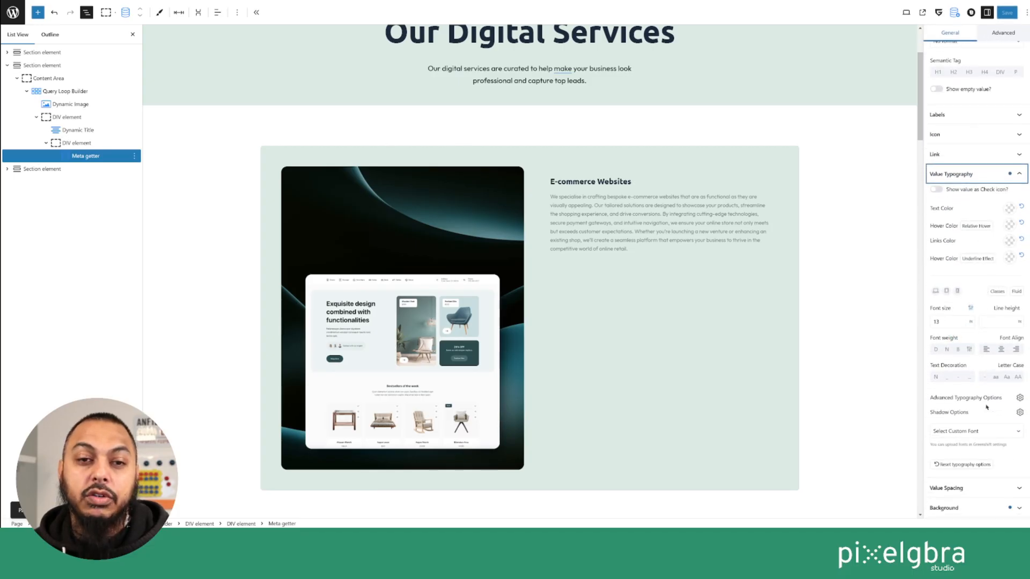
click(951, 321)
click(935, 328)
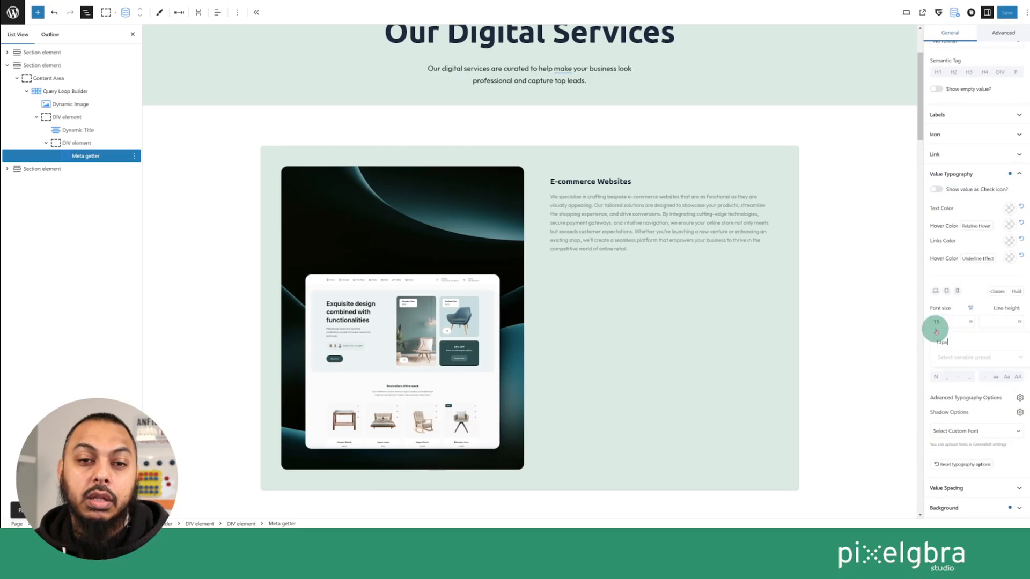
click(964, 358)
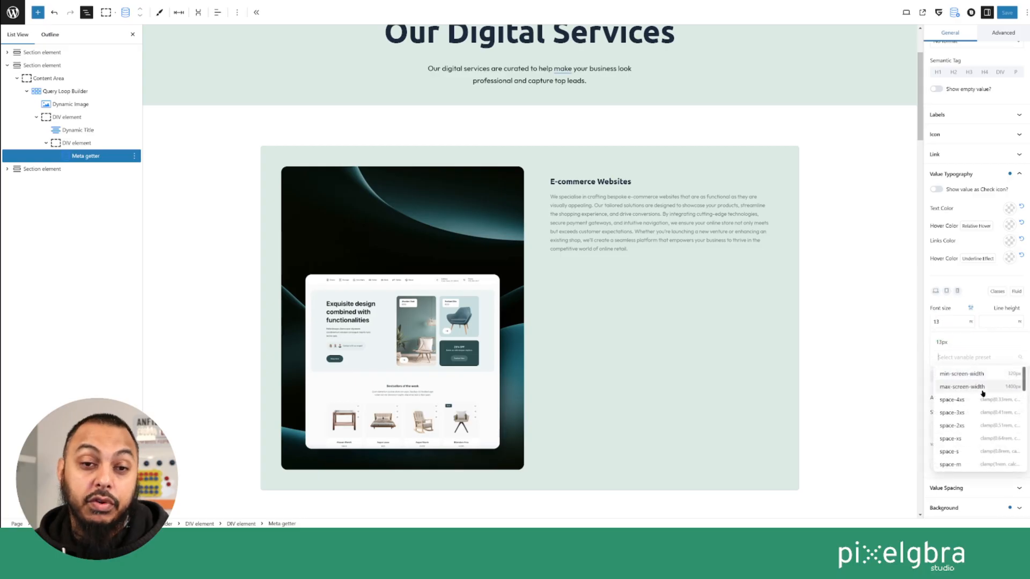
scroll(981, 420, down, 3)
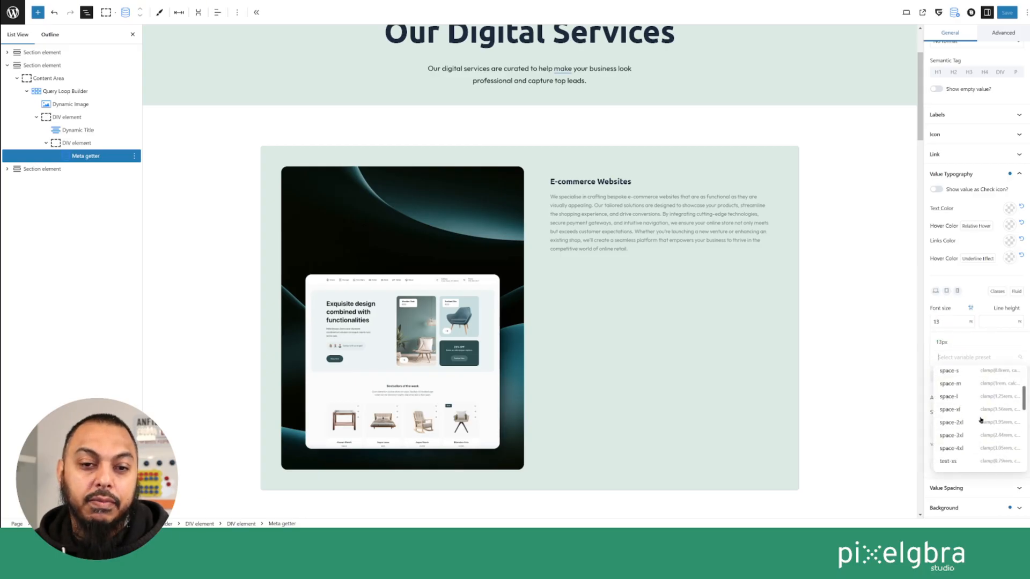
scroll(980, 419, down, 3)
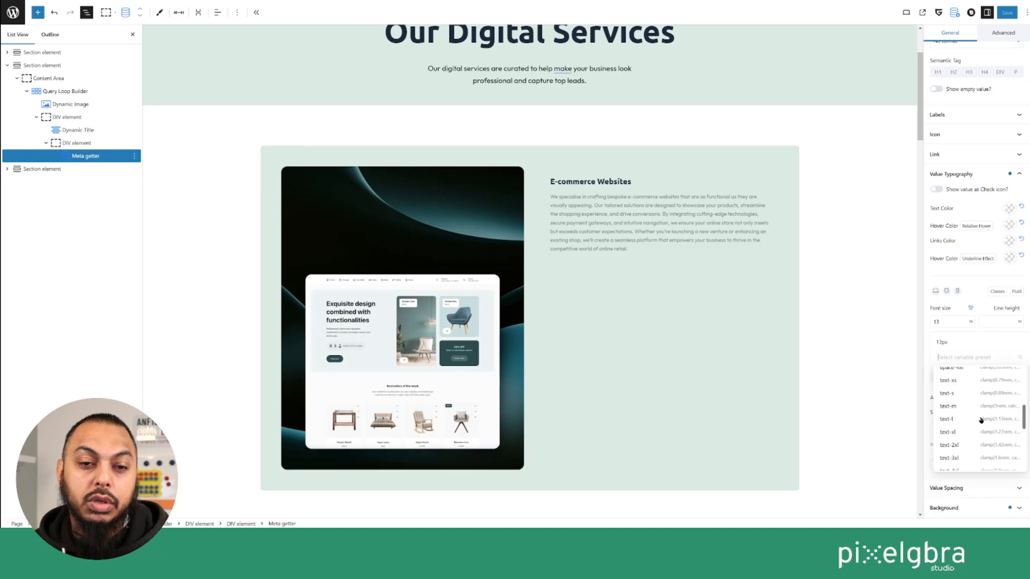
scroll(981, 420, down, 2)
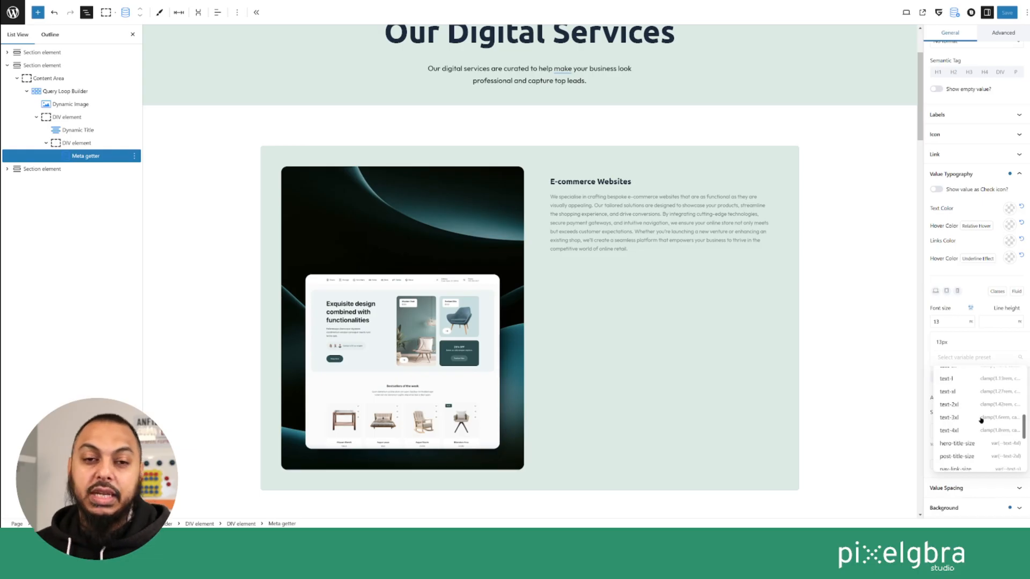
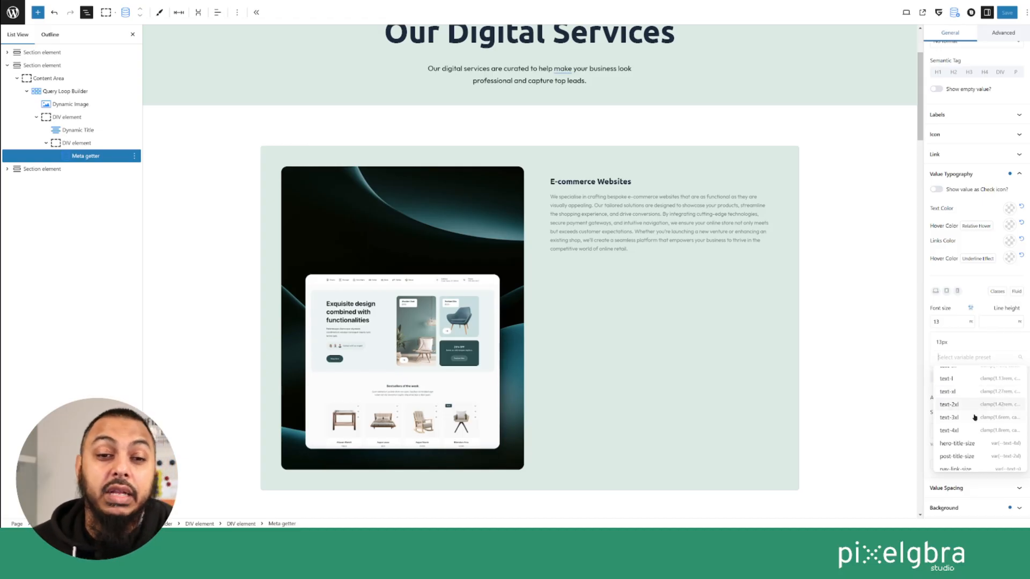
scroll(974, 418, up, 2)
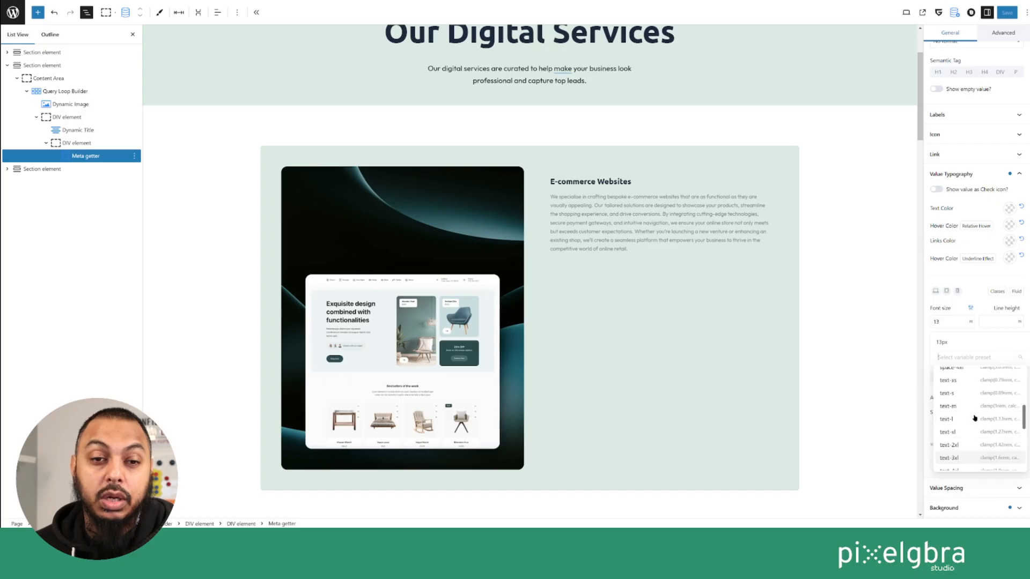
click(947, 406)
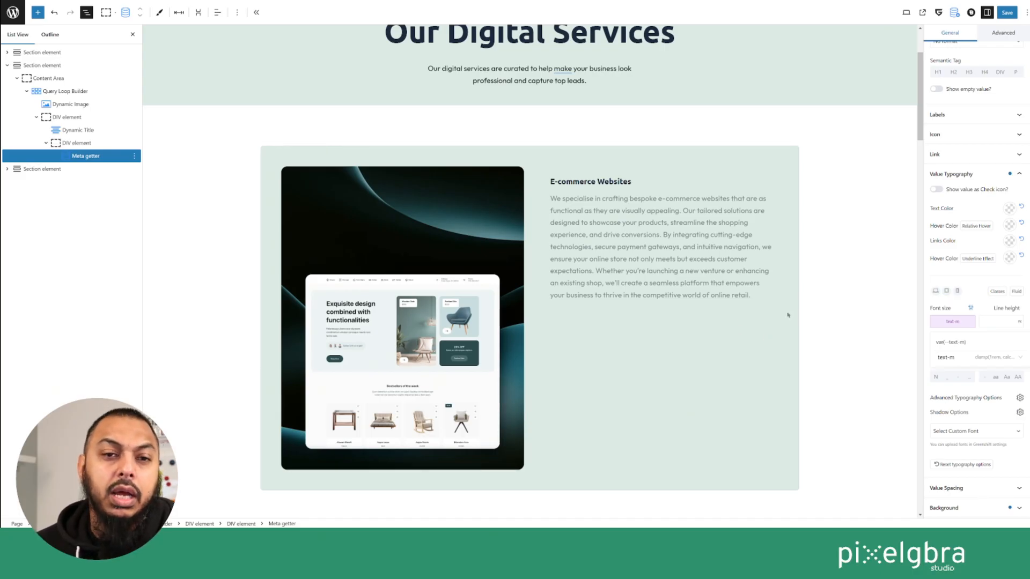
Set the text color of the Meta getter's value to the near-black theme palette color 141F25
click(1008, 208)
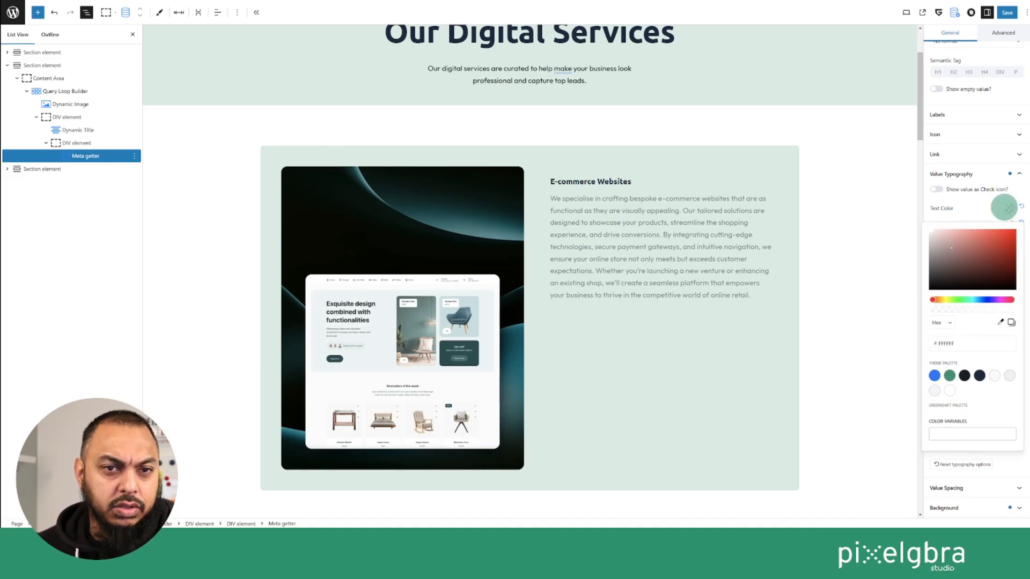
click(964, 376)
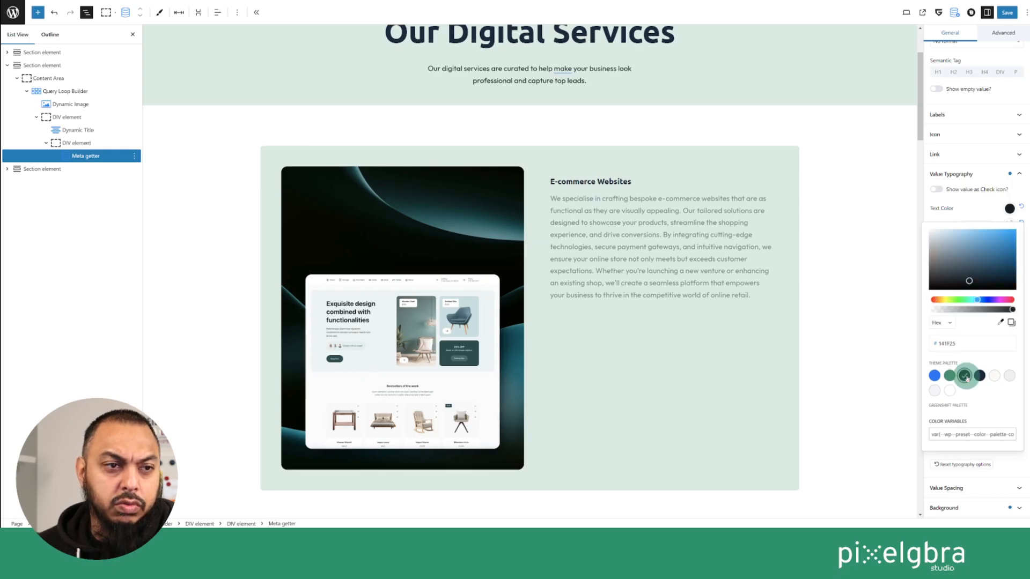
click(964, 209)
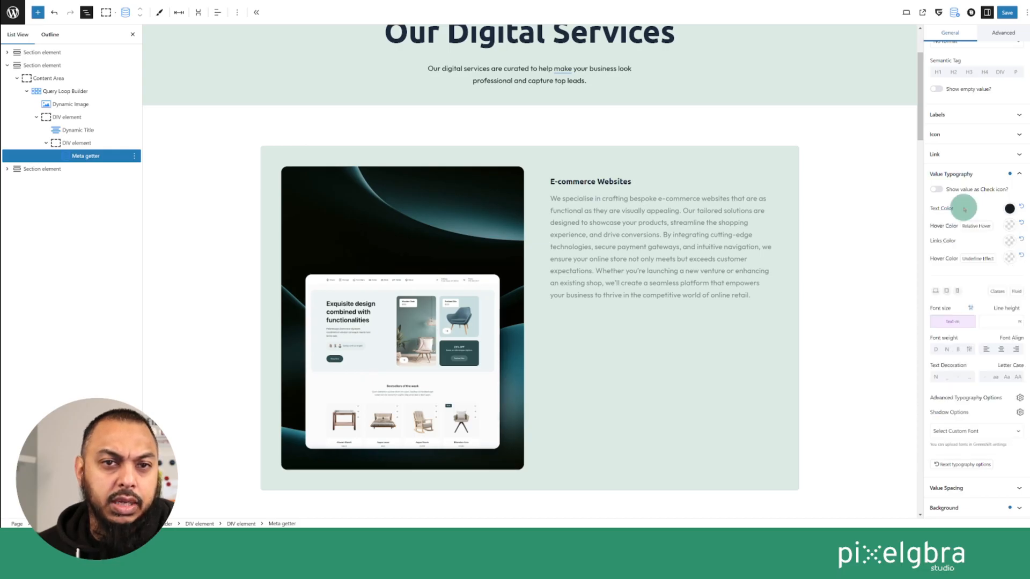
Try a light gray ECECEC links color for the Meta getter's value, and reset it
click(956, 157)
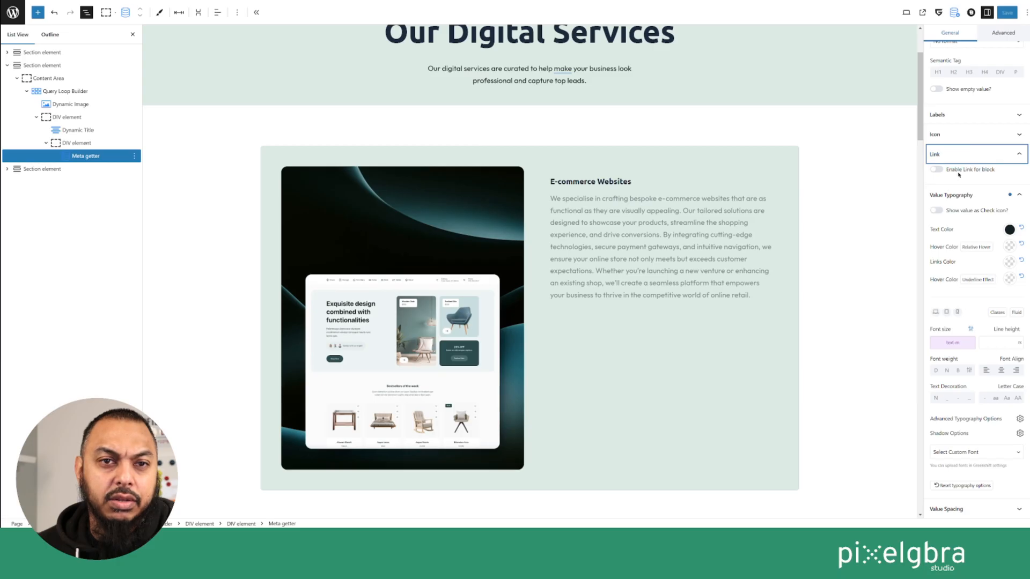
click(960, 156)
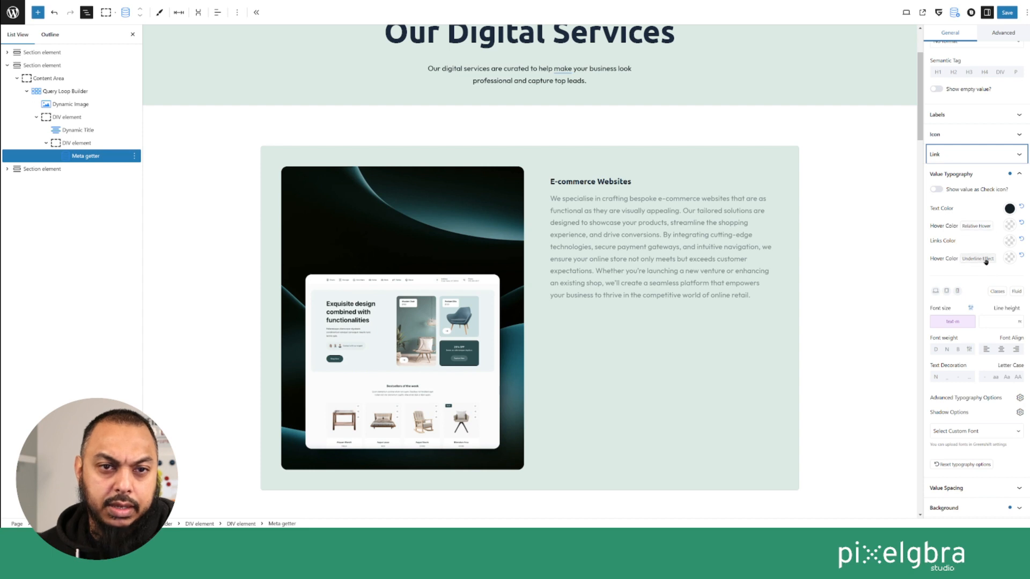
click(1008, 242)
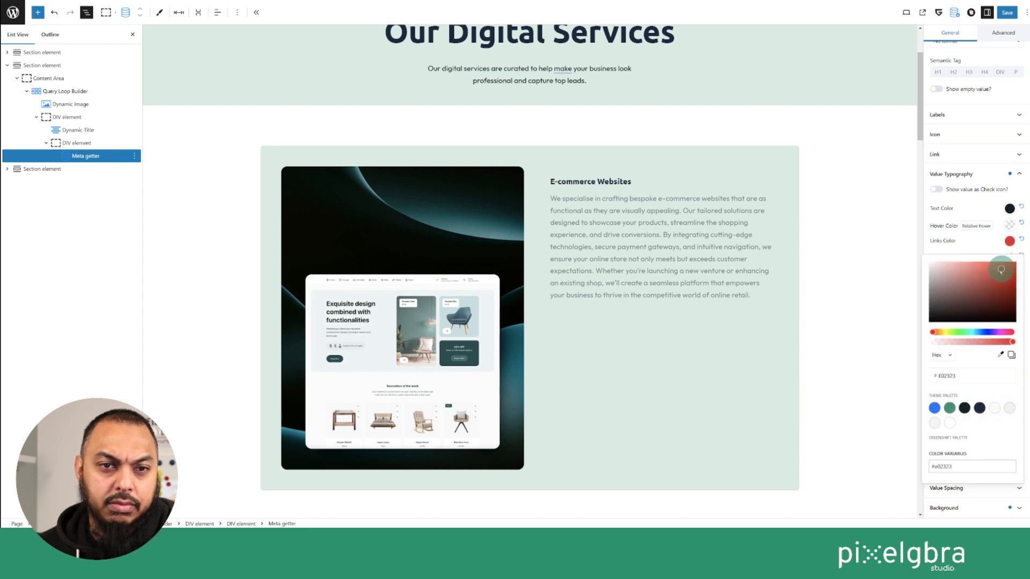
click(919, 267)
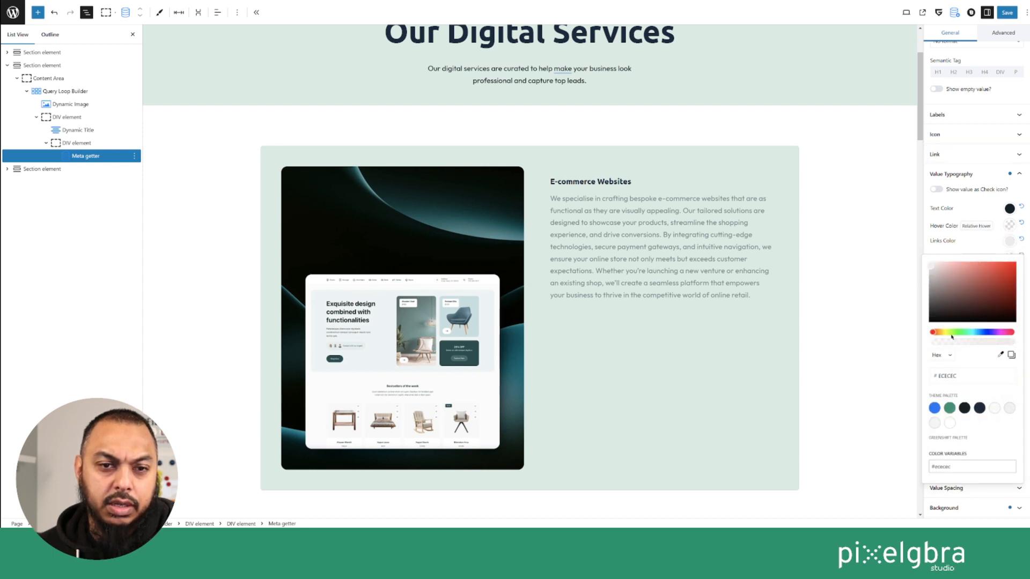
click(975, 248)
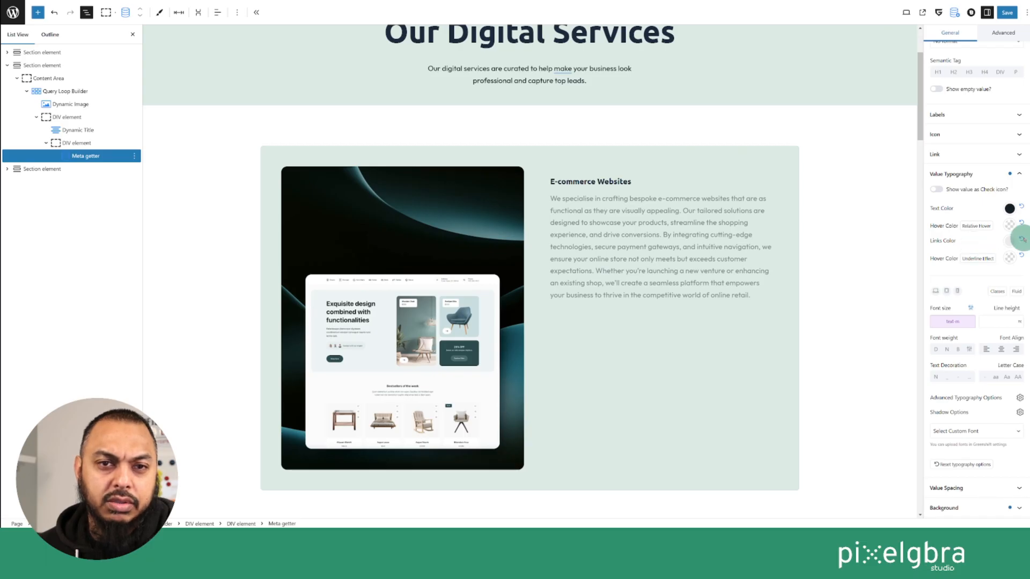
click(1021, 240)
Set the text color of the Meta getter's value to near-black 0A0A0A
scroll(979, 394, down, 3)
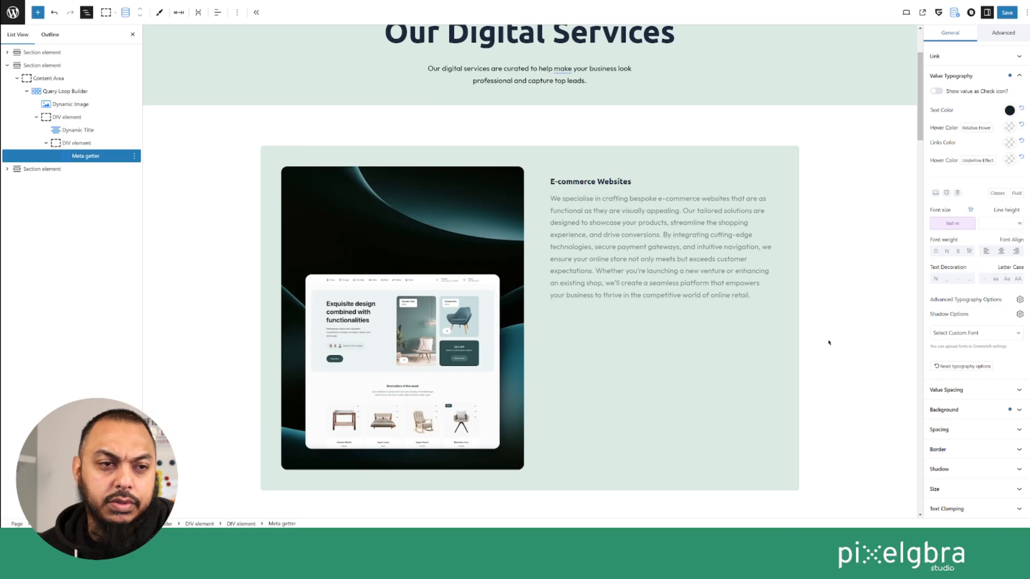
click(100, 157)
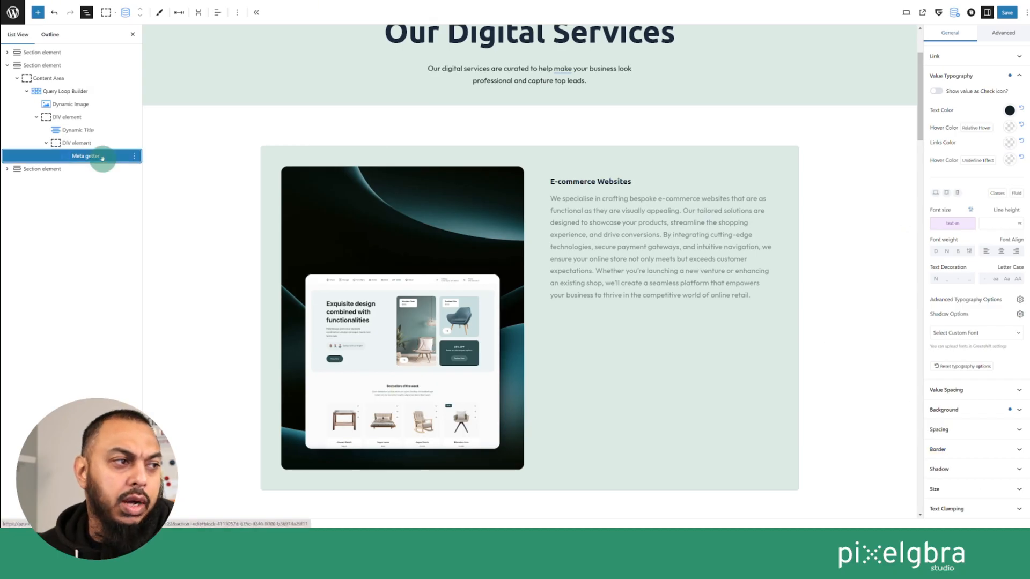
click(1009, 111)
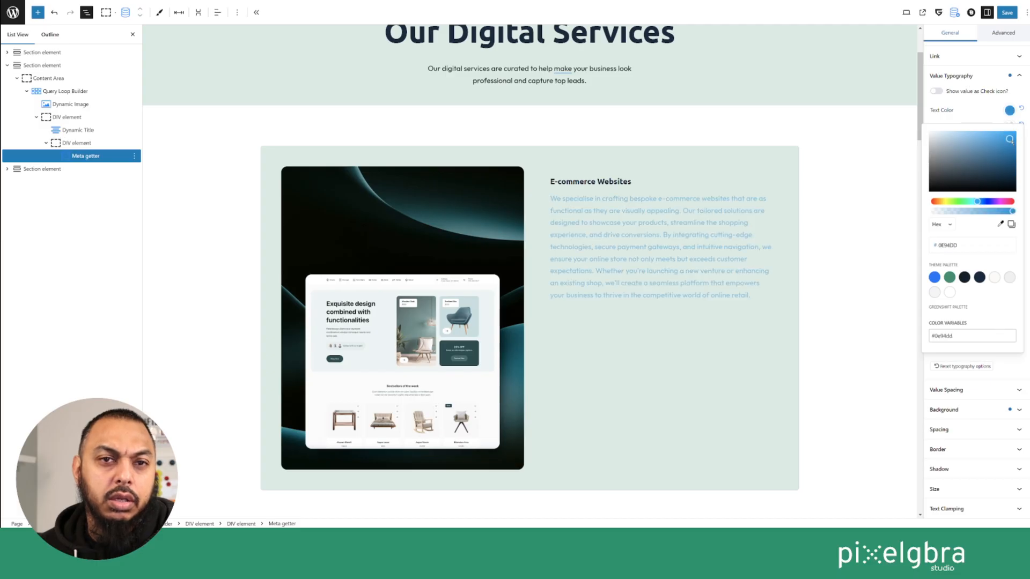
click(927, 190)
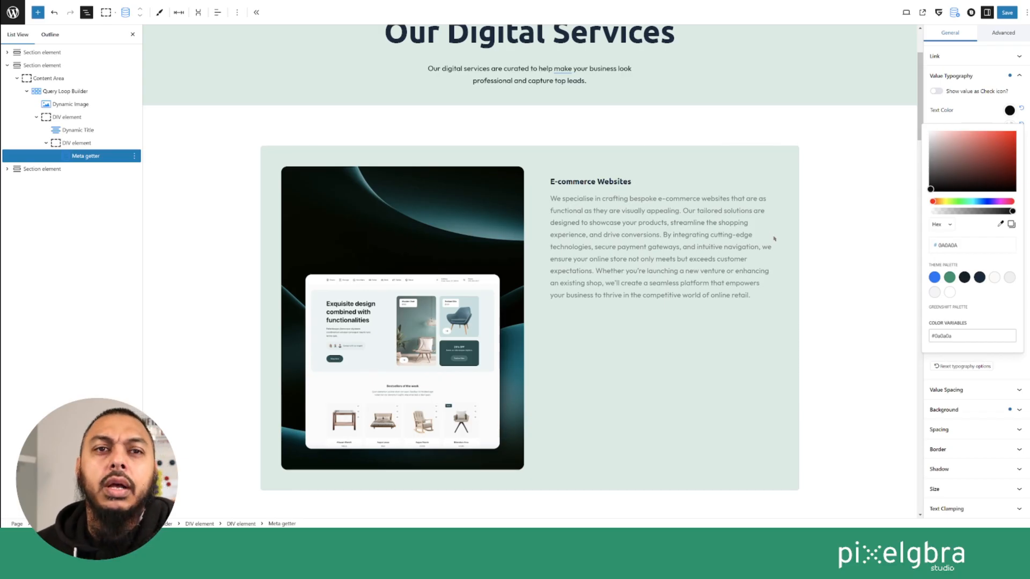
click(804, 253)
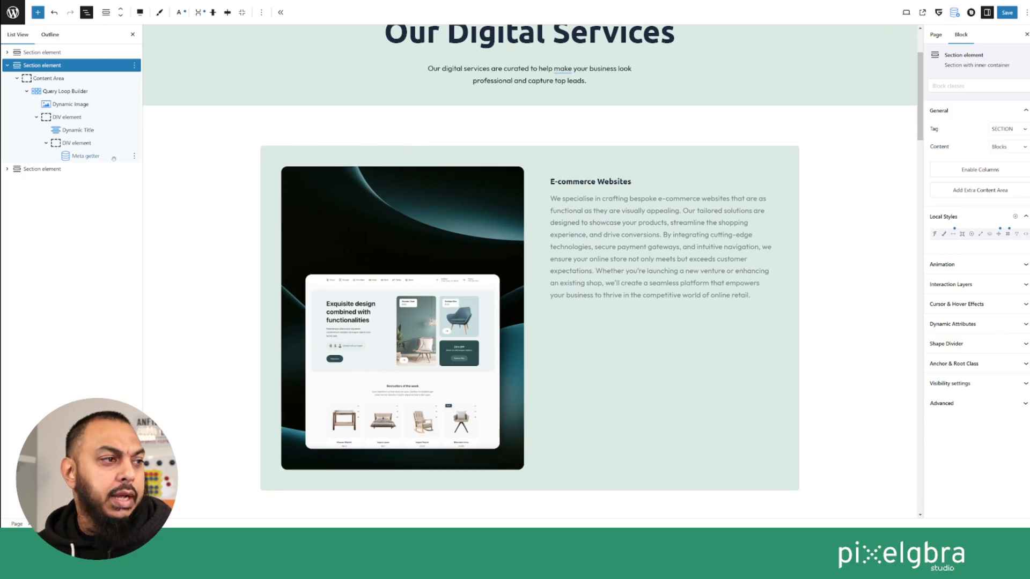
Give the Meta getter's value a Normal font weight and the Outfit Regular custom font
click(86, 155)
scroll(965, 375, down, 5)
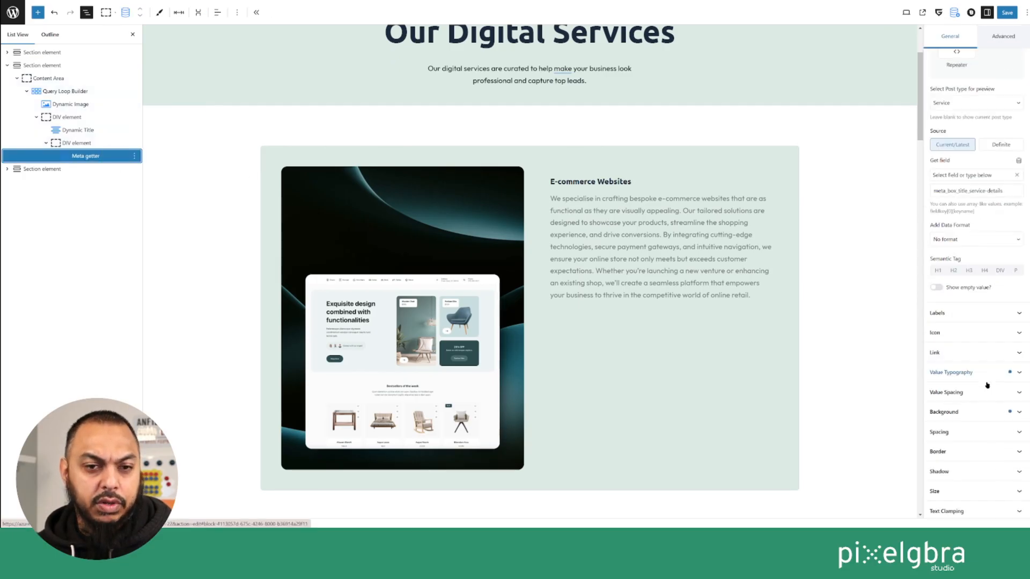
click(965, 368)
scroll(974, 386, down, 5)
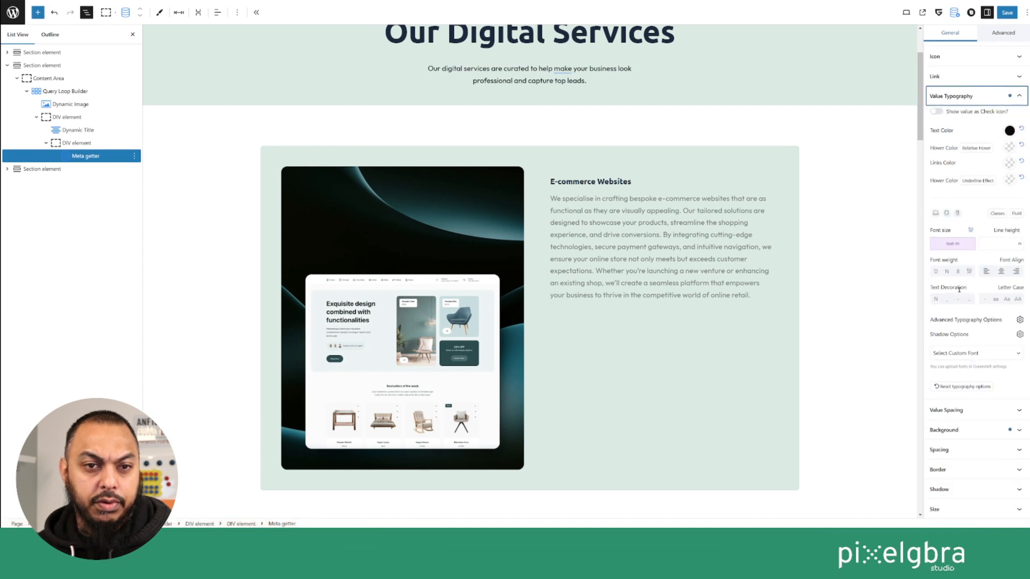
click(947, 272)
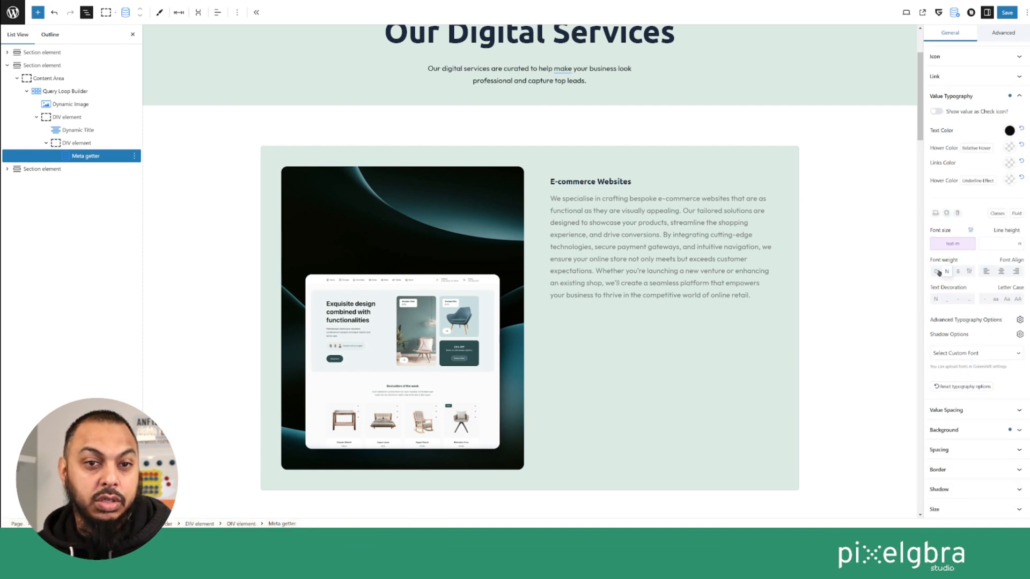
click(936, 272)
click(959, 272)
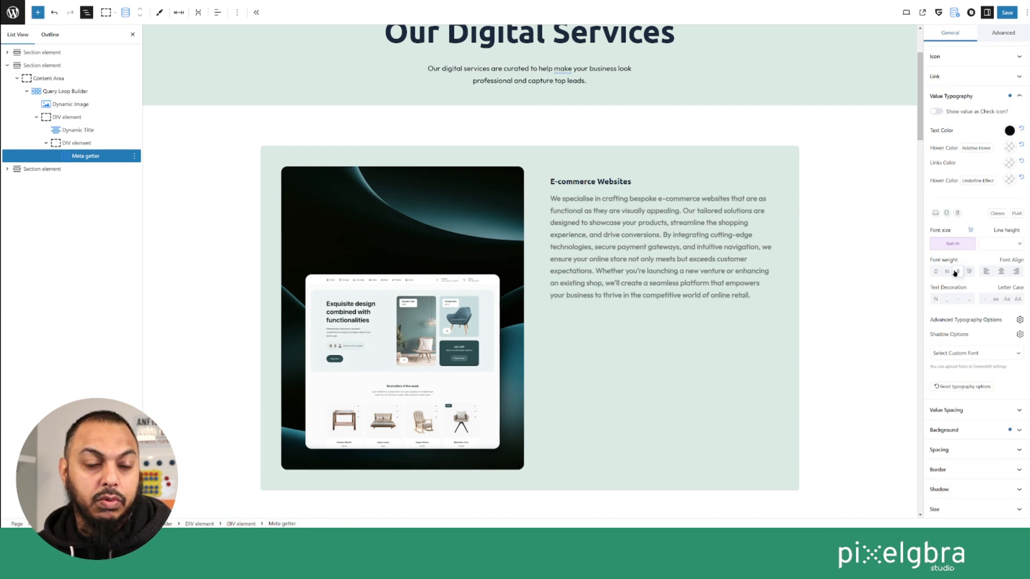
click(947, 272)
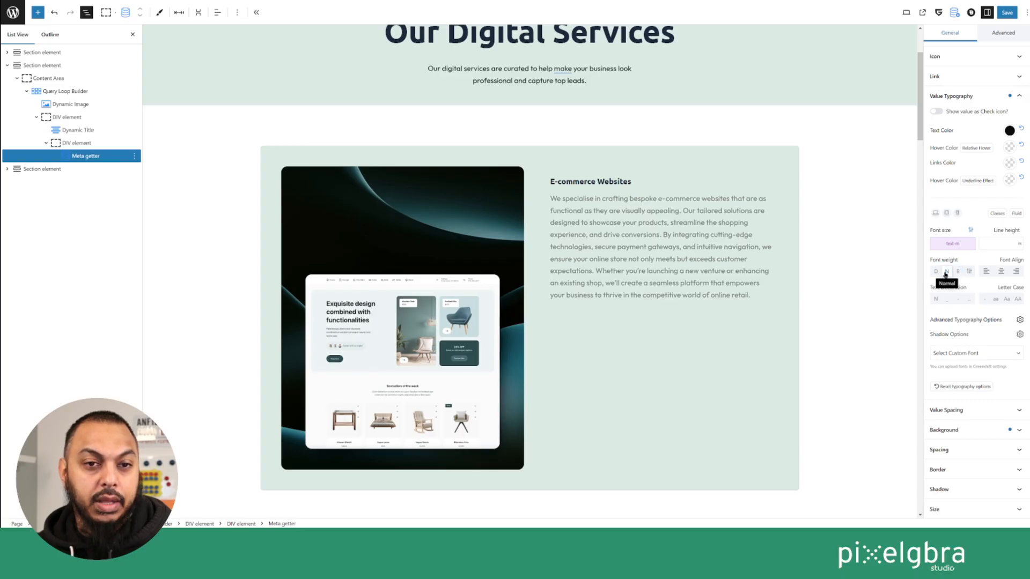
click(971, 354)
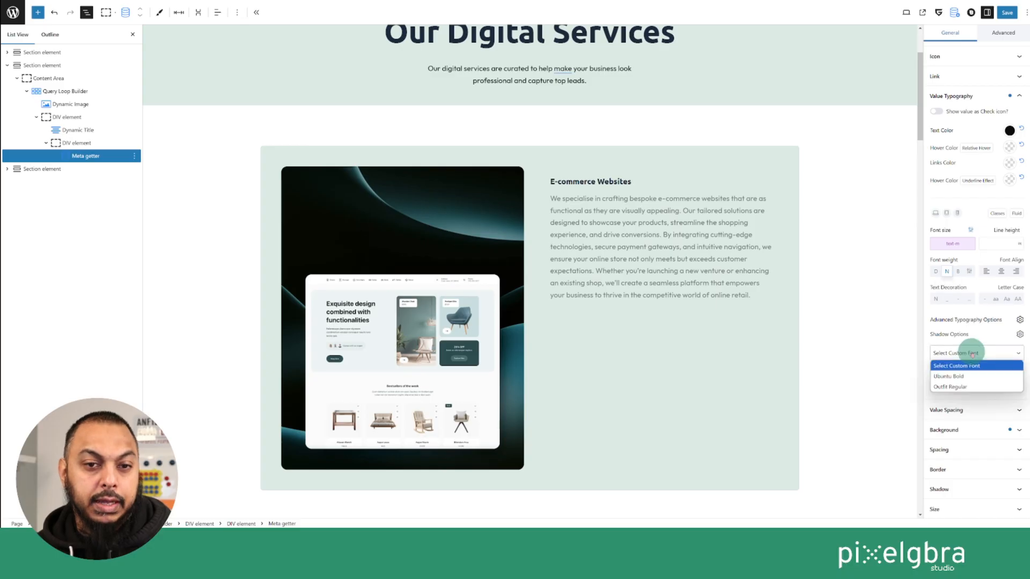
click(969, 387)
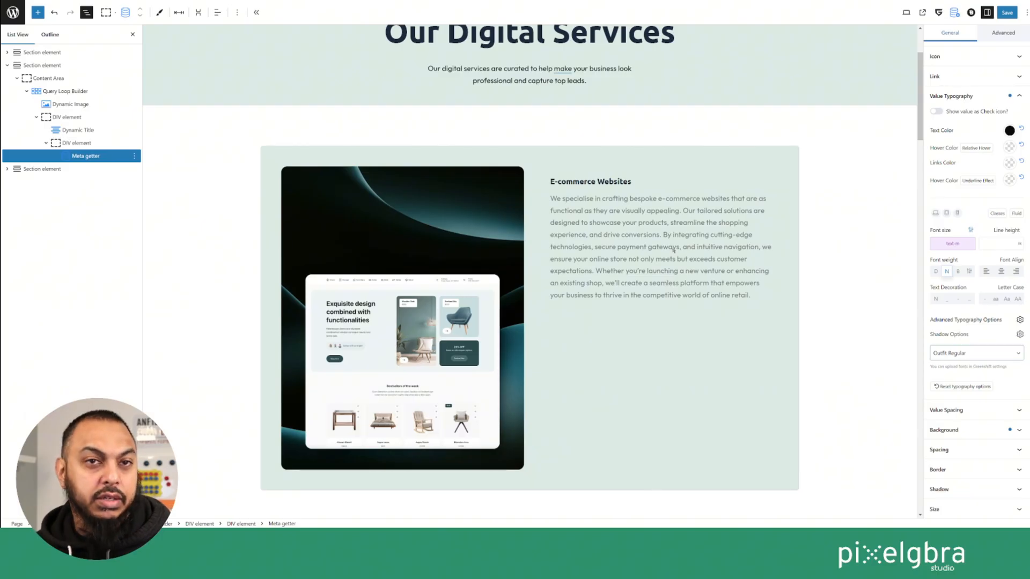
Compare the query loop card's title and description styling with the reference E-commerce Websites card below it
scroll(655, 264, down, 9)
scroll(645, 216, up, 8)
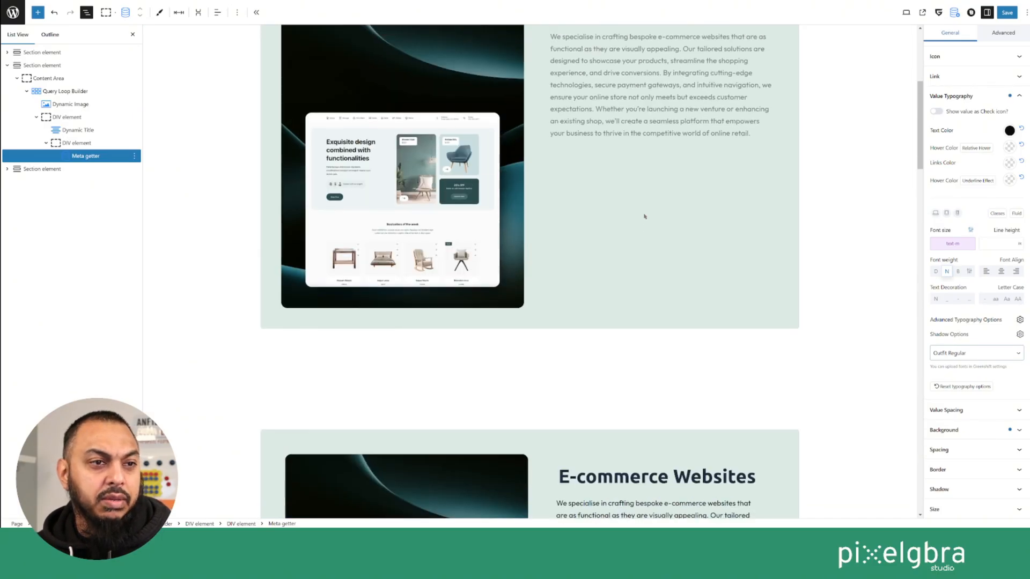
click(611, 234)
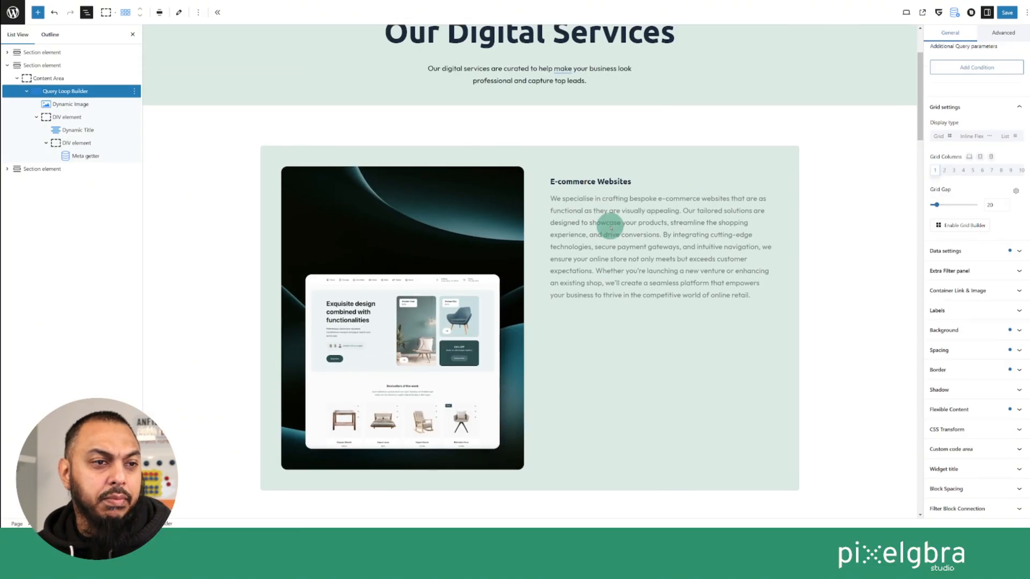
scroll(612, 299, down, 8)
scroll(617, 301, up, 4)
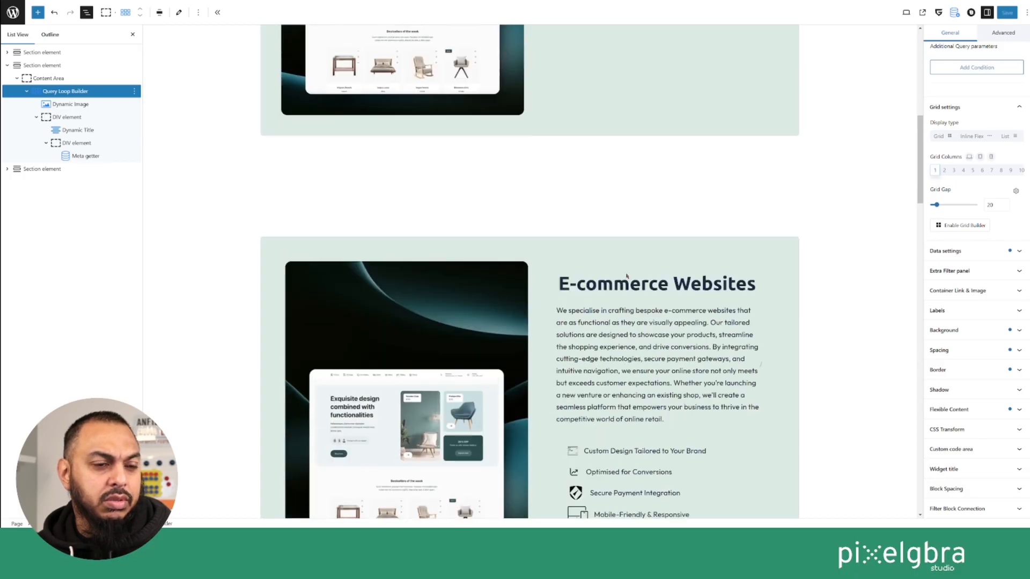
scroll(624, 276, down, 3)
scroll(626, 276, up, 8)
scroll(627, 276, up, 2)
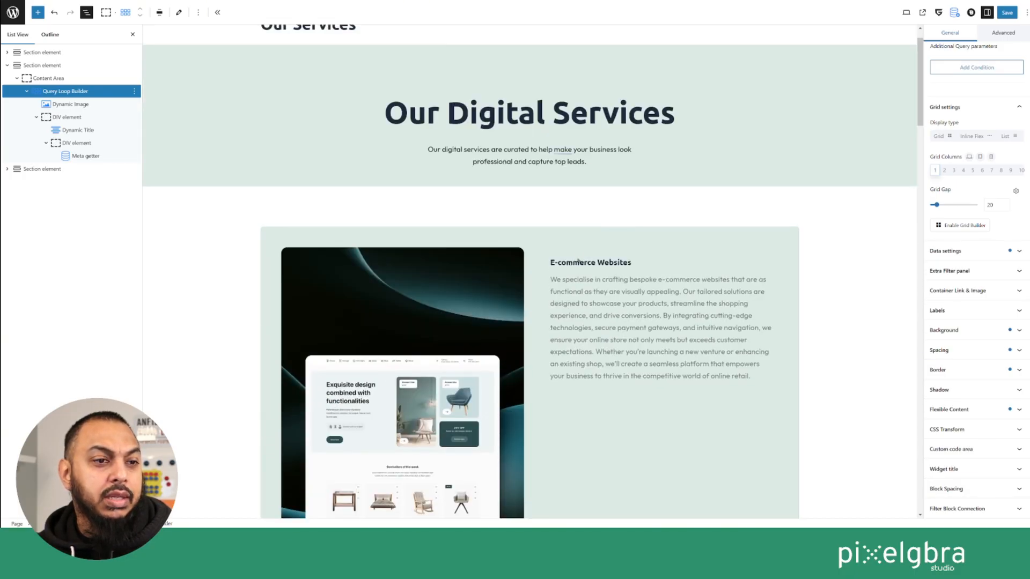
Set the Dynamic Title's font size to the text-2xl variable preset, trying text-4xl and text-3xl first
click(78, 130)
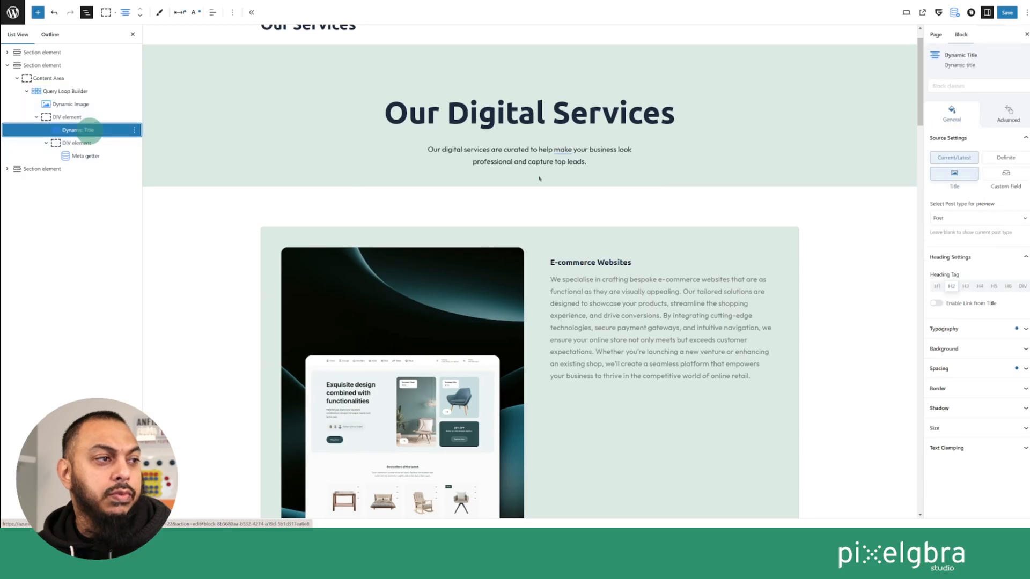
click(965, 332)
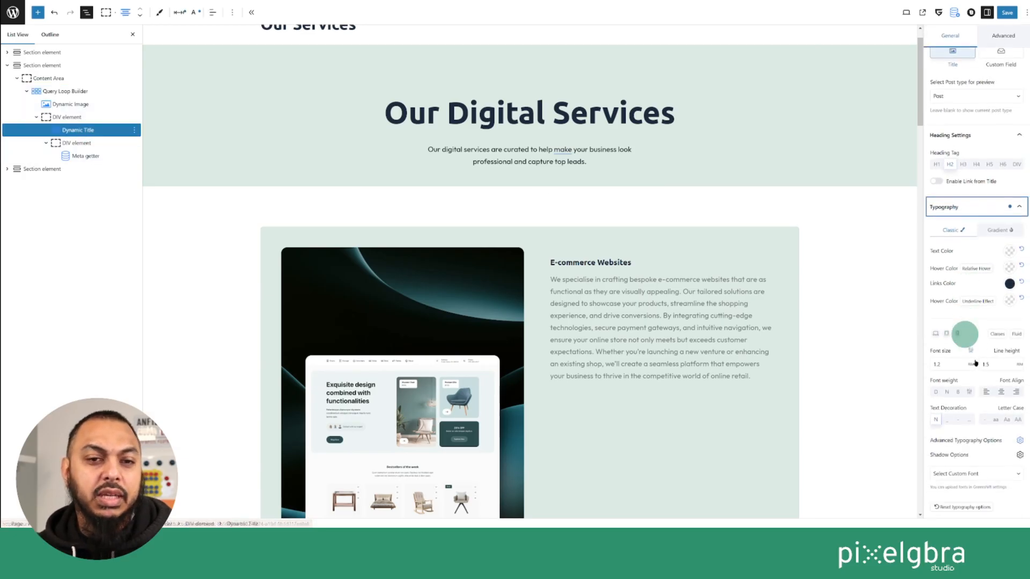
scroll(976, 354, down, 4)
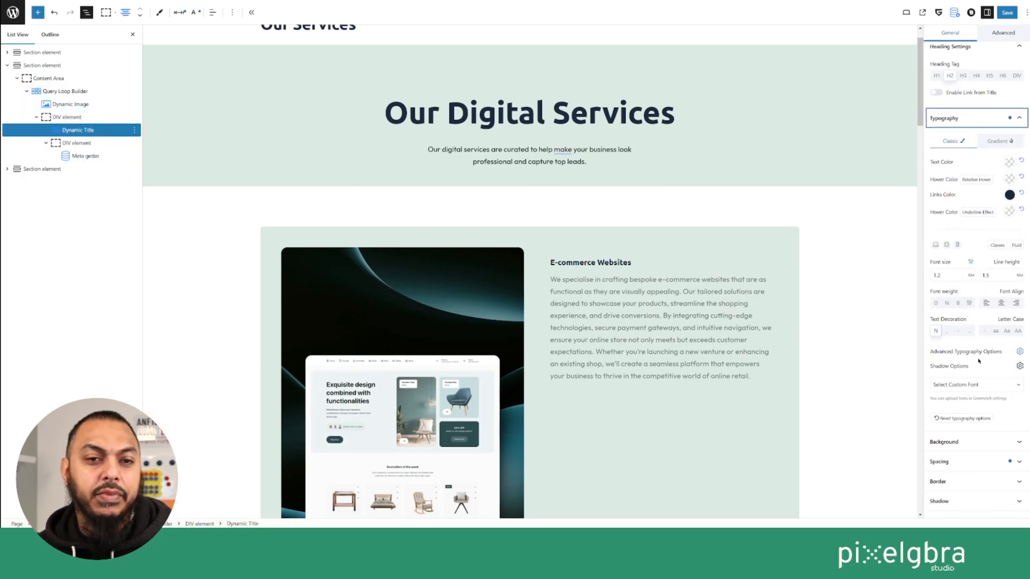
click(935, 279)
click(954, 310)
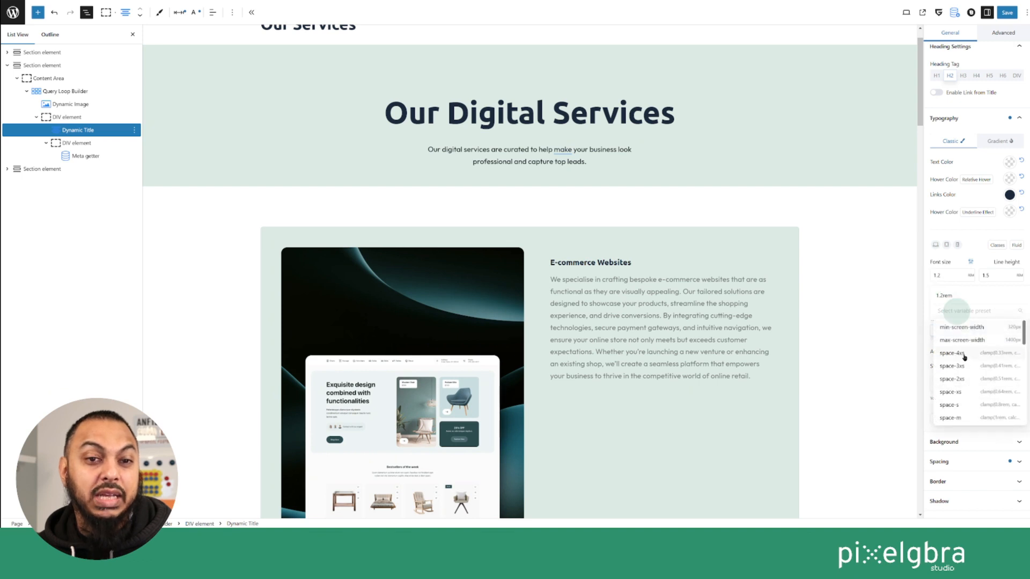
scroll(964, 358, down, 2)
scroll(963, 358, down, 3)
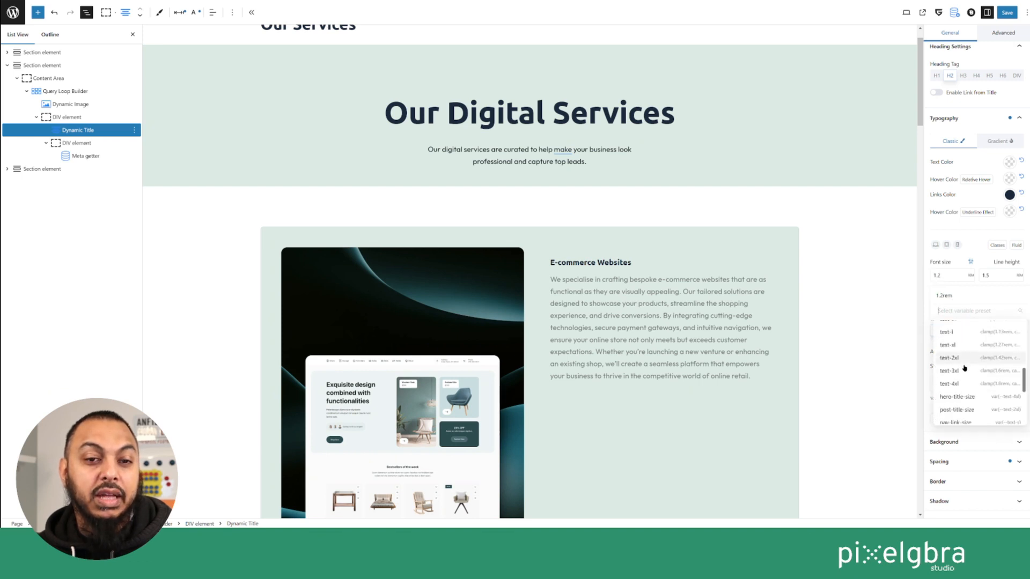
click(950, 383)
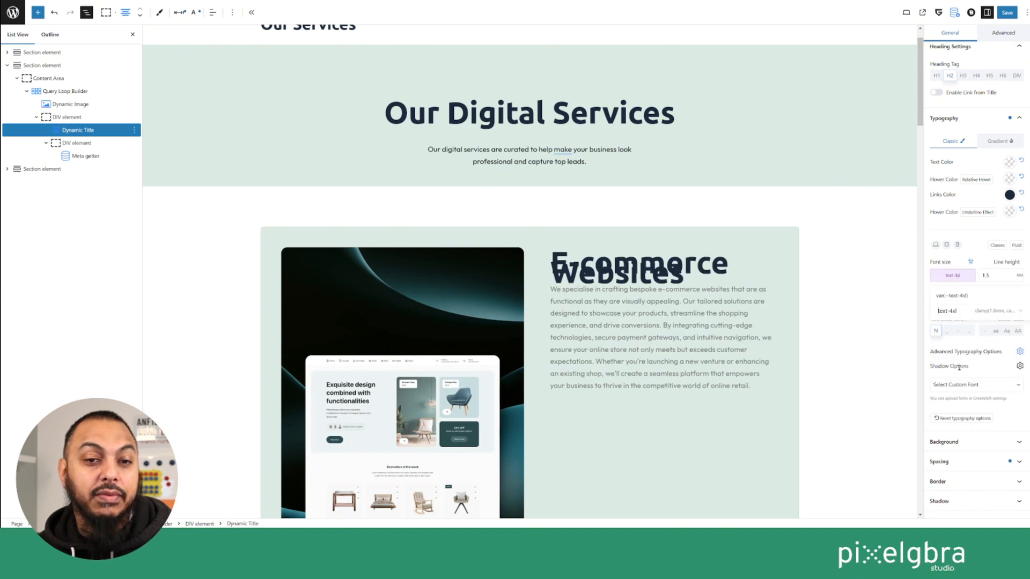
click(966, 315)
click(954, 365)
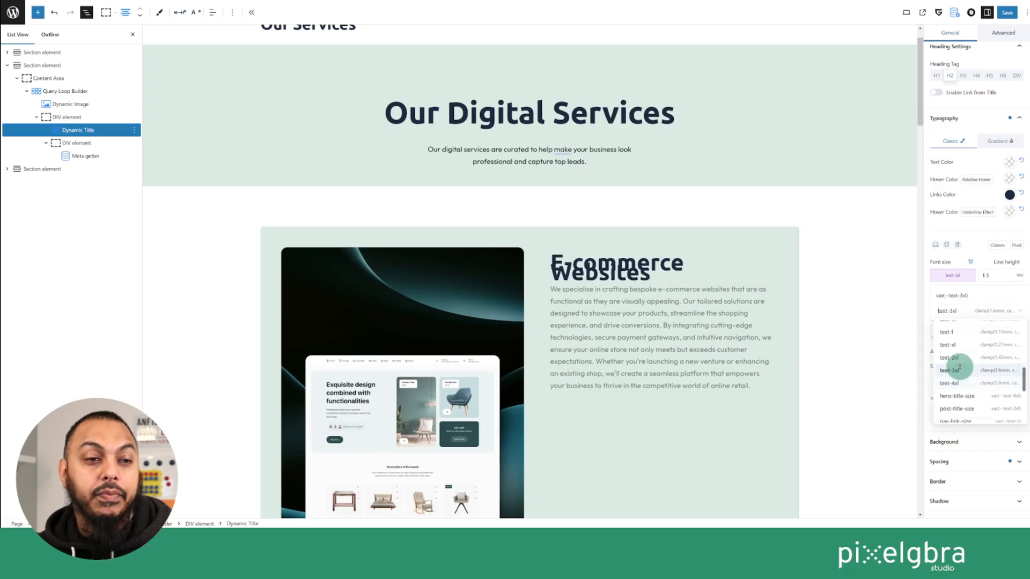
click(953, 311)
click(954, 357)
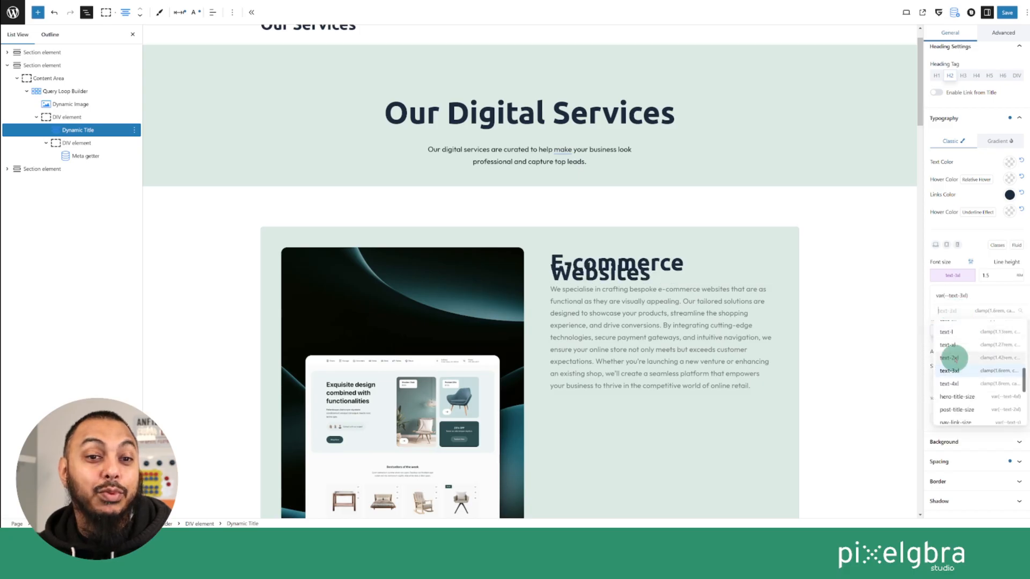
scroll(765, 344, down, 3)
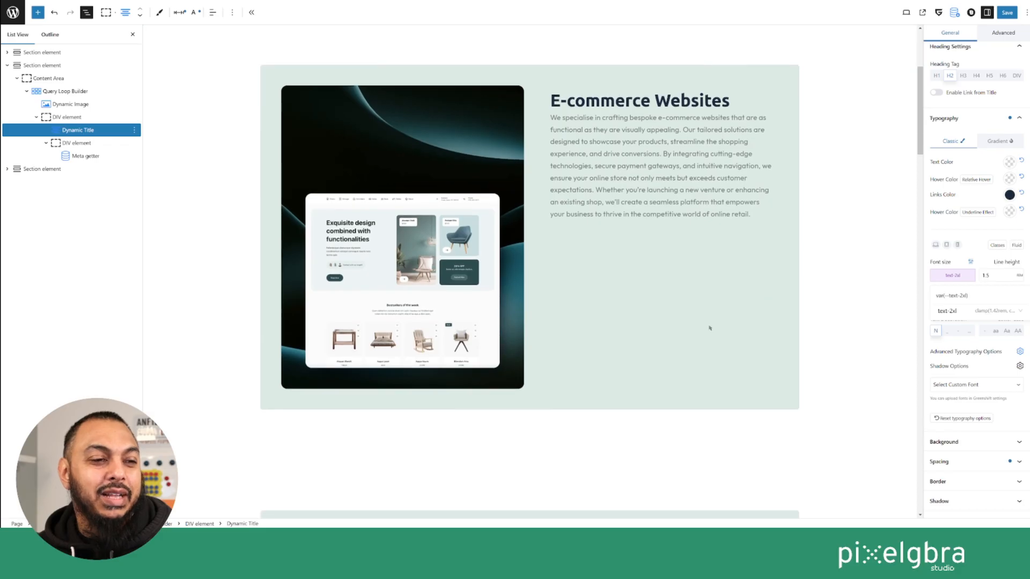
Duplicate the Meta getter block inside the inner DIV element of the query loop
click(82, 156)
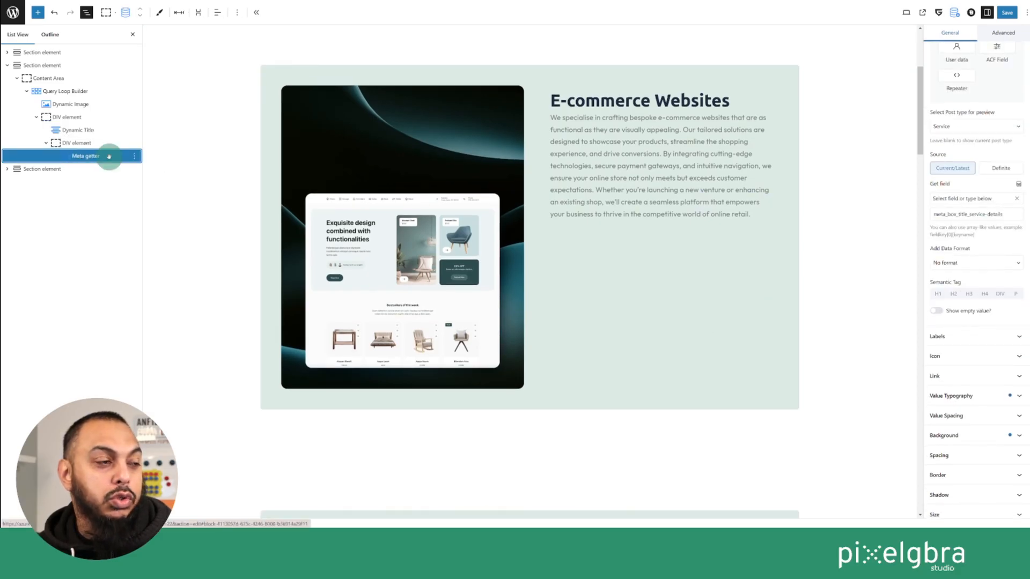
click(134, 156)
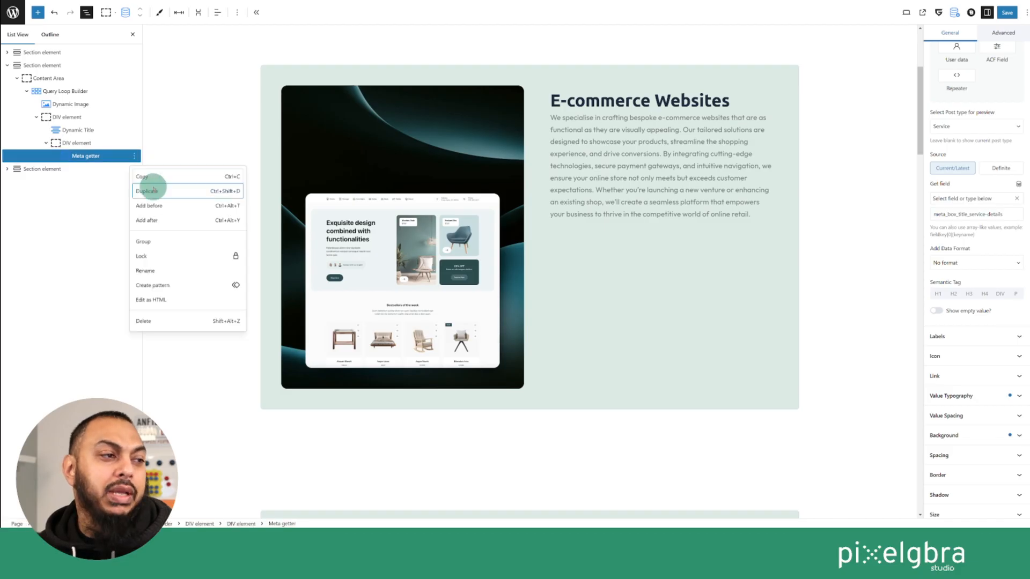
click(145, 189)
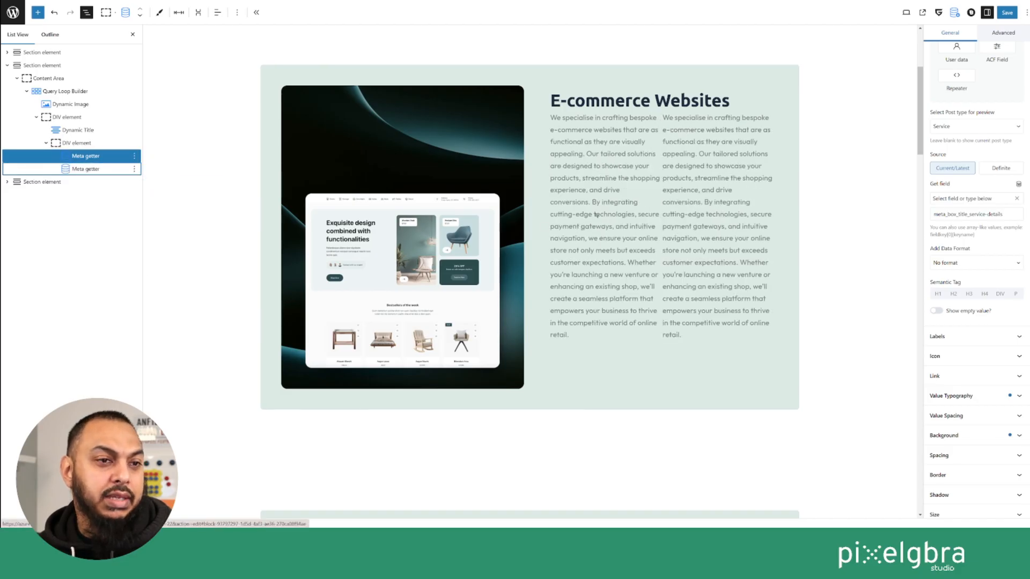
click(80, 180)
Change the layout direction of the inner DIV element to column so its two Meta getters stack vertically
click(77, 143)
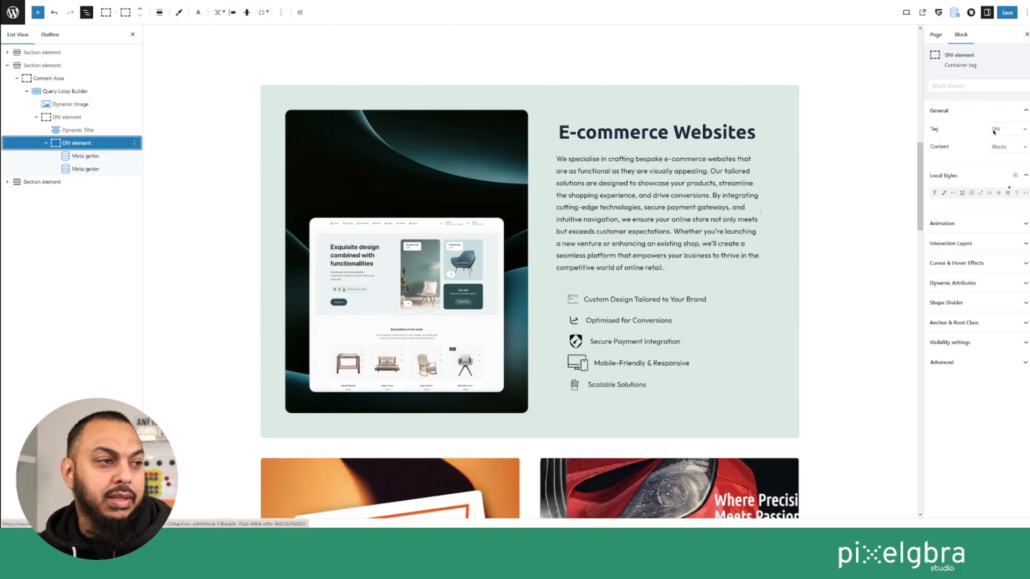
click(1004, 193)
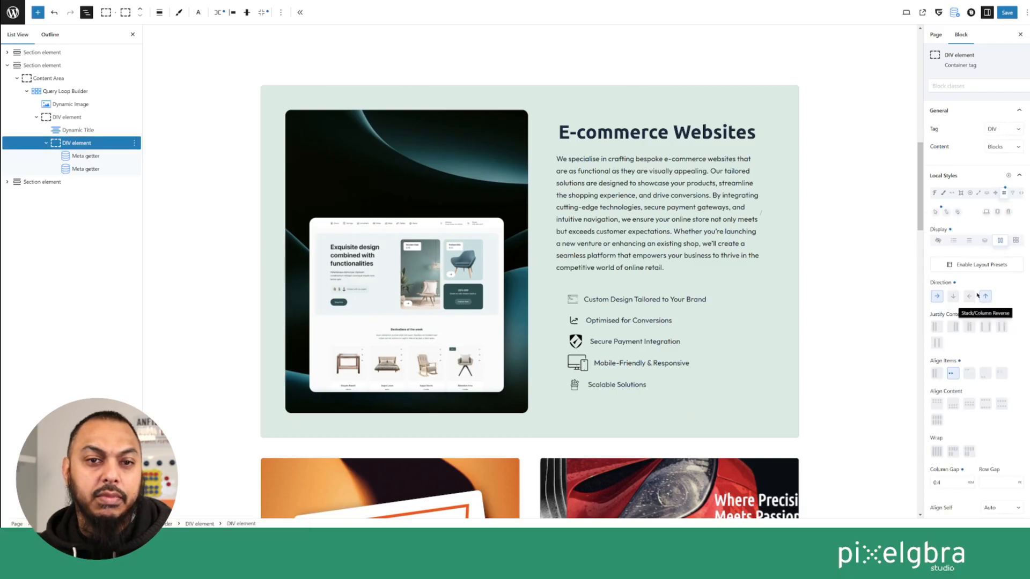
click(953, 297)
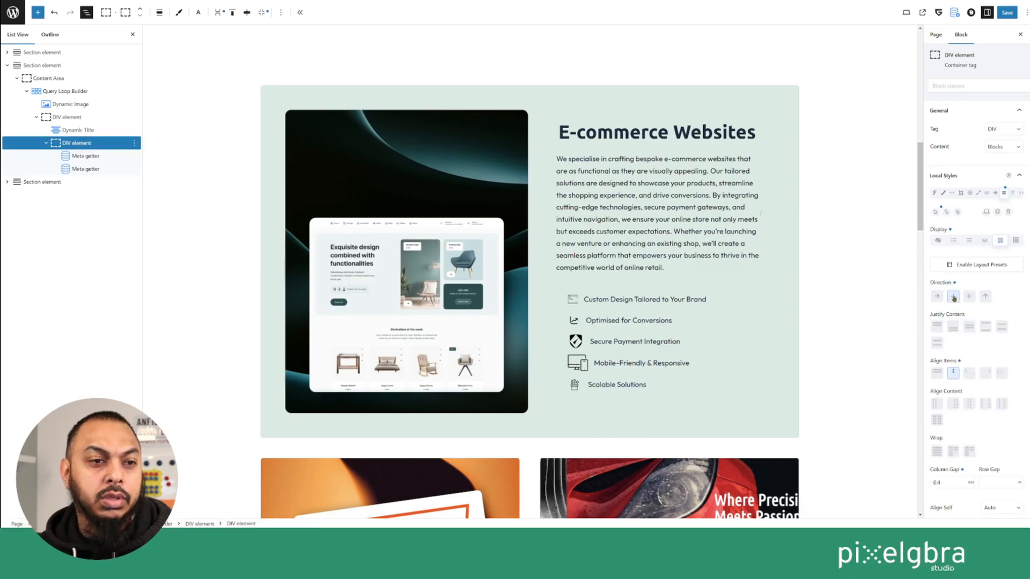
scroll(756, 231, up, 11)
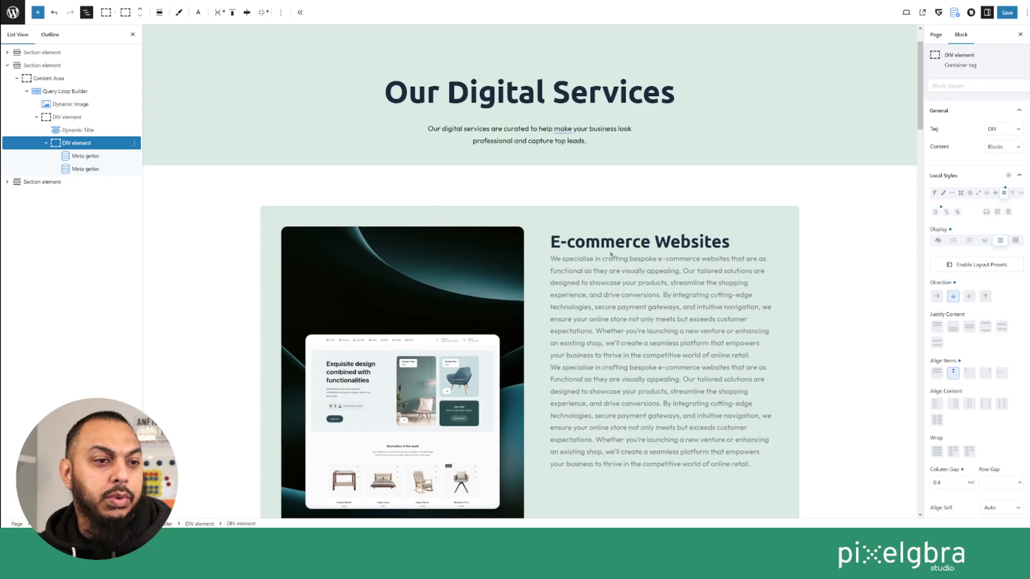
scroll(550, 288, down, 3)
scroll(188, 220, up, 1)
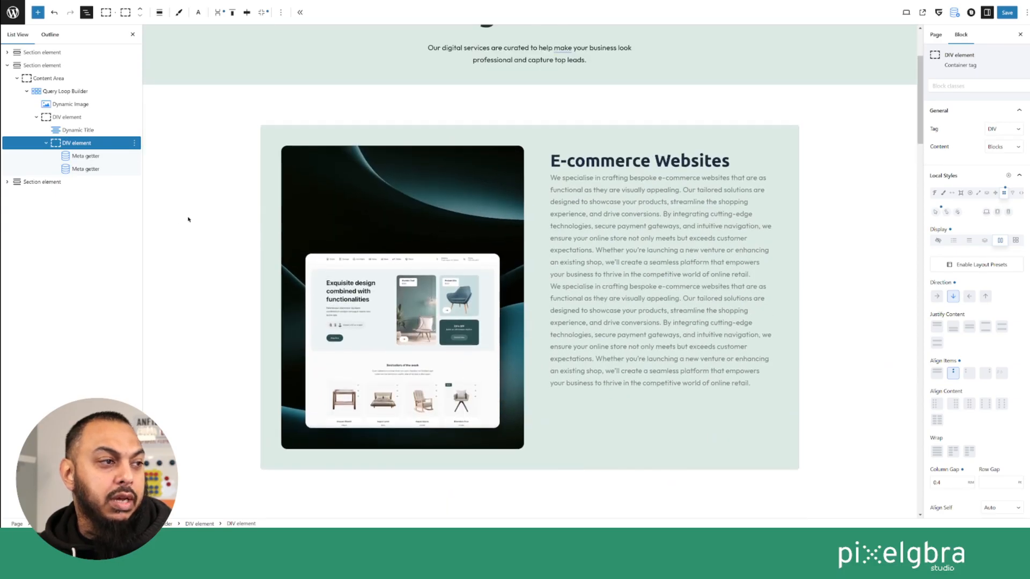
Try the Repeater source on the second Meta getter and check its options against the reference card's feature list
click(83, 169)
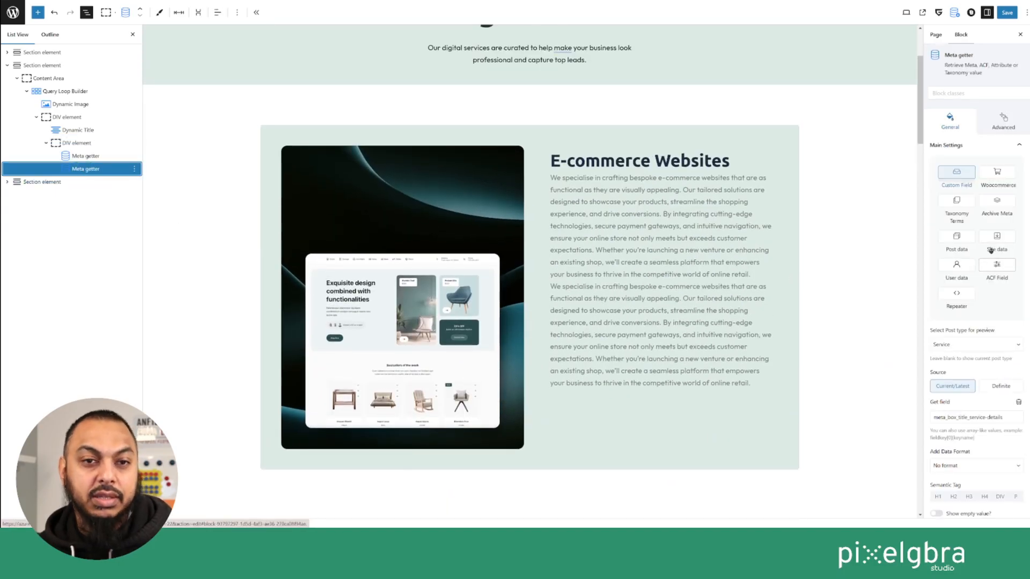
click(957, 296)
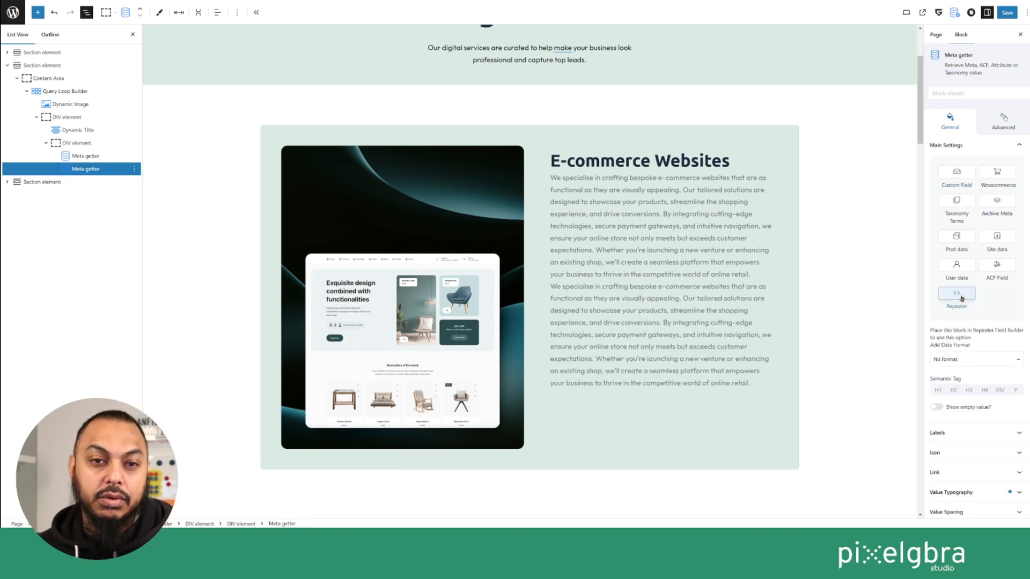
scroll(995, 316, down, 3)
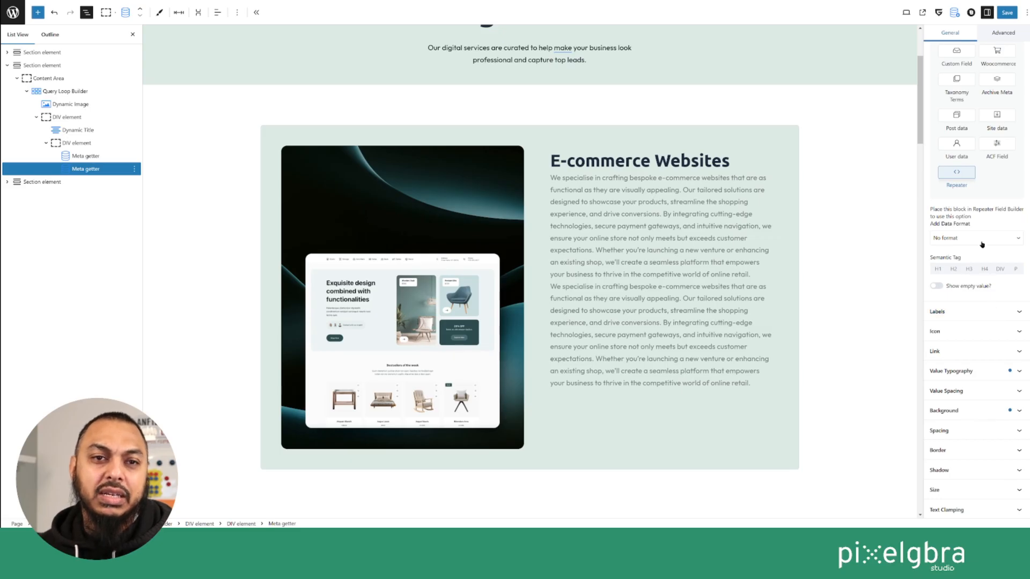
click(949, 236)
click(962, 239)
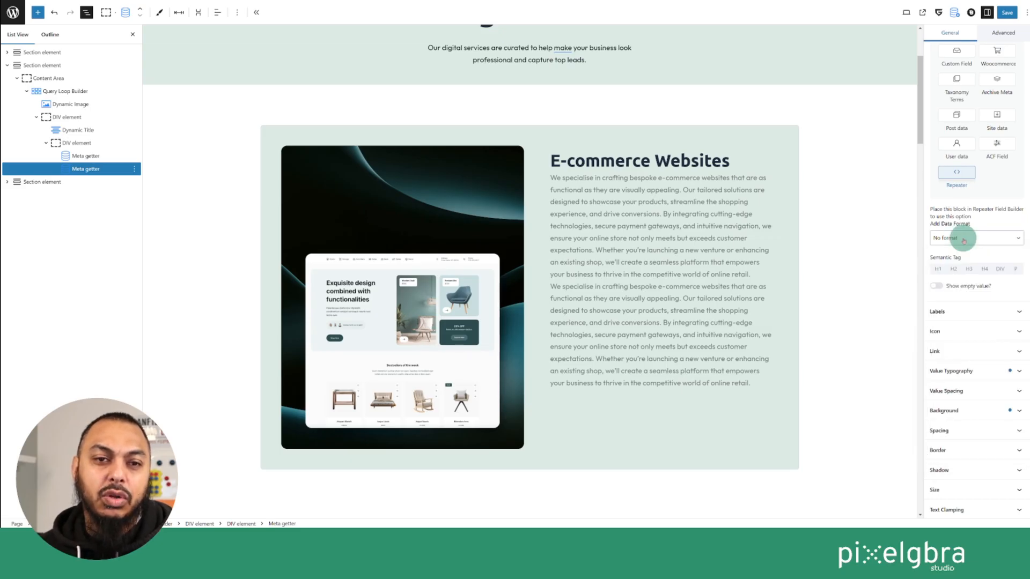
scroll(983, 204, up, 2)
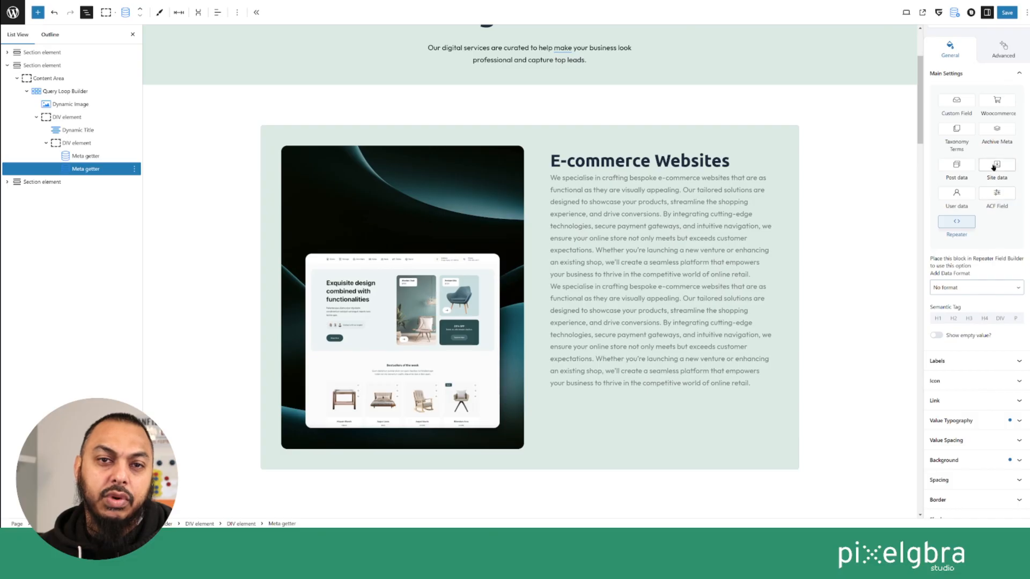
scroll(998, 178, up, 3)
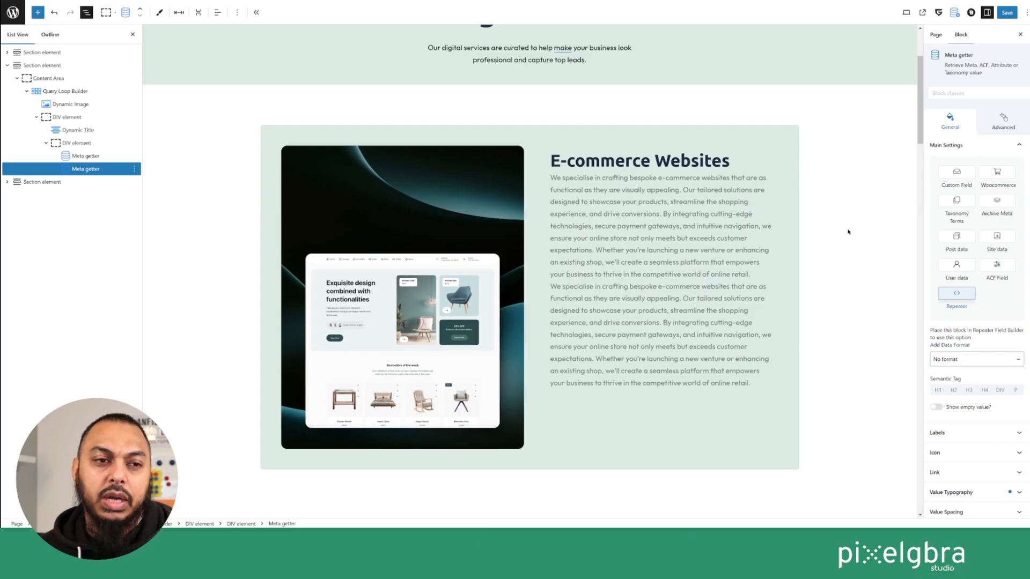
scroll(789, 260, down, 8)
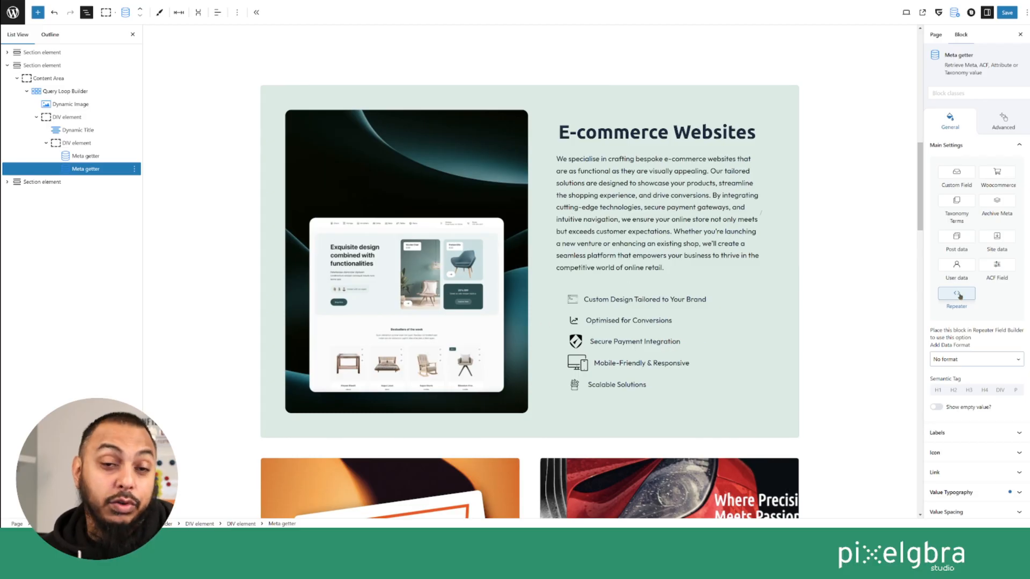
Try showing the custom field meta_box_title_key-points in the second Meta getter, with Service as the preview post type
click(957, 175)
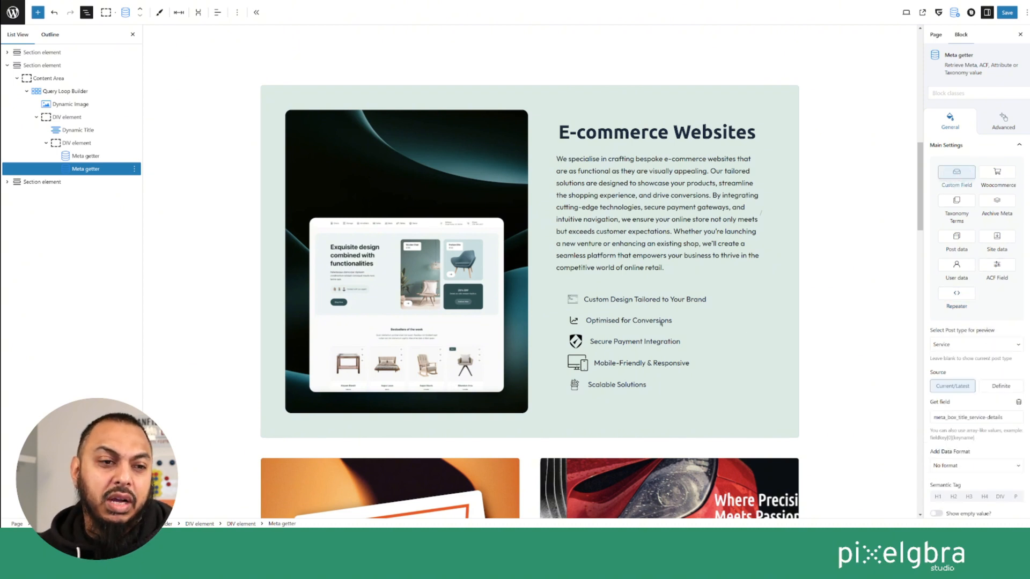
click(981, 344)
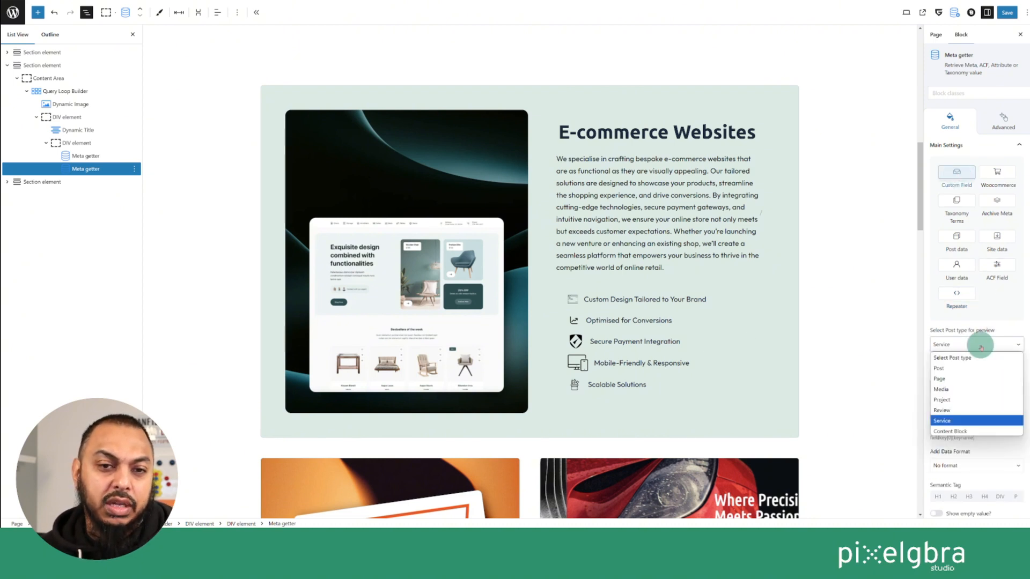
click(962, 422)
scroll(955, 367, down, 2)
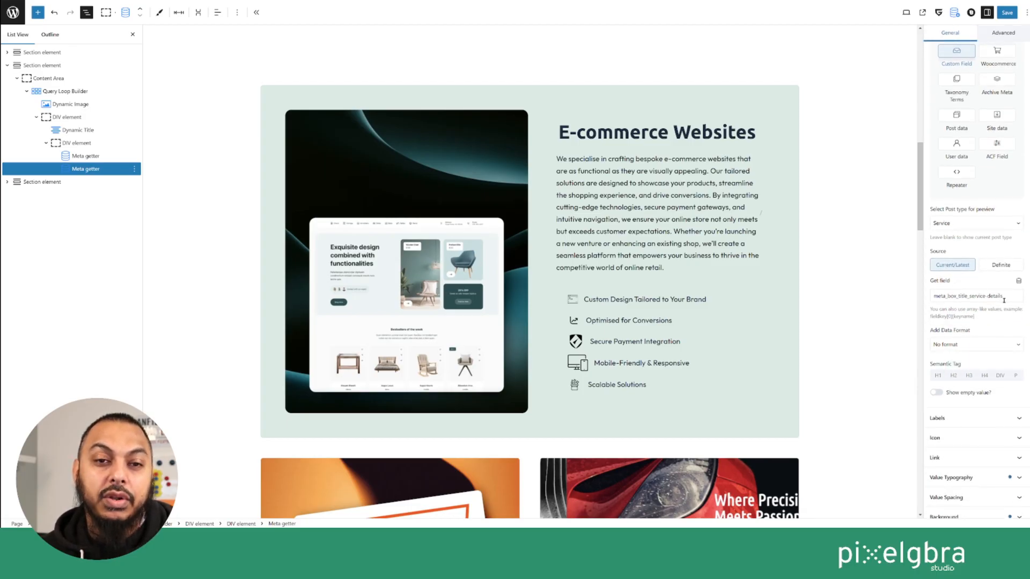
click(1018, 280)
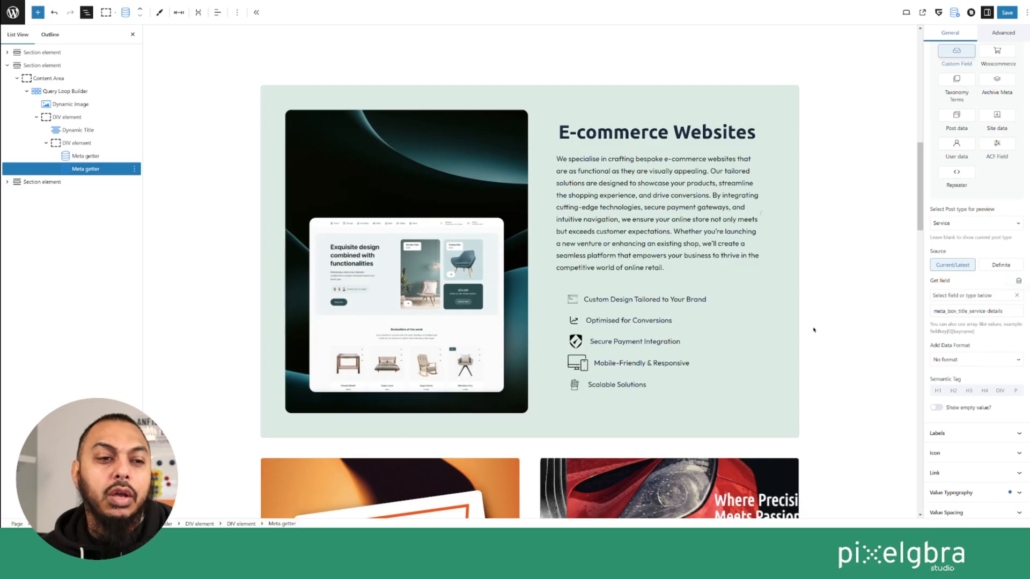
click(987, 296)
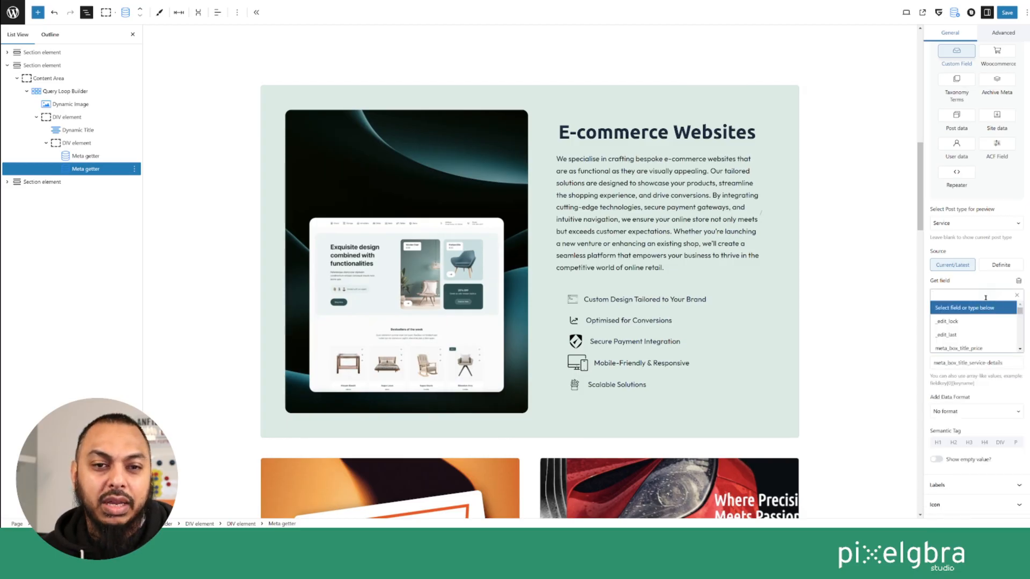
text(poi)
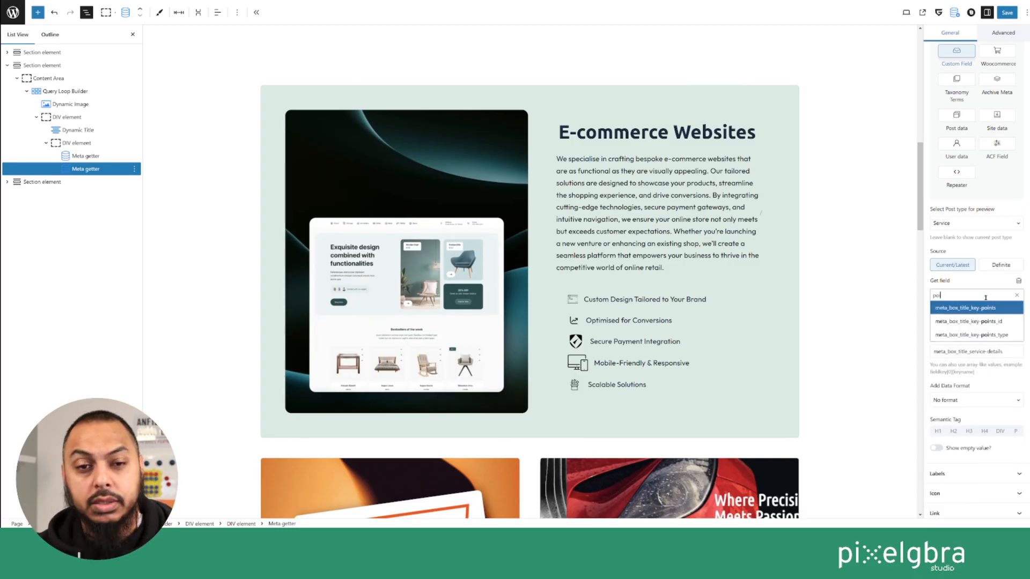
click(980, 307)
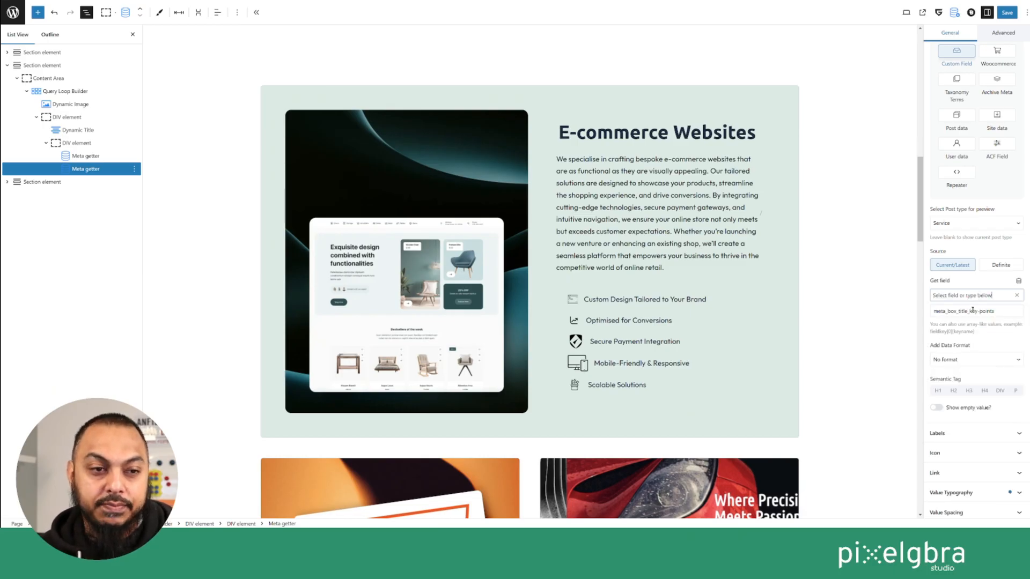
scroll(741, 279, up, 10)
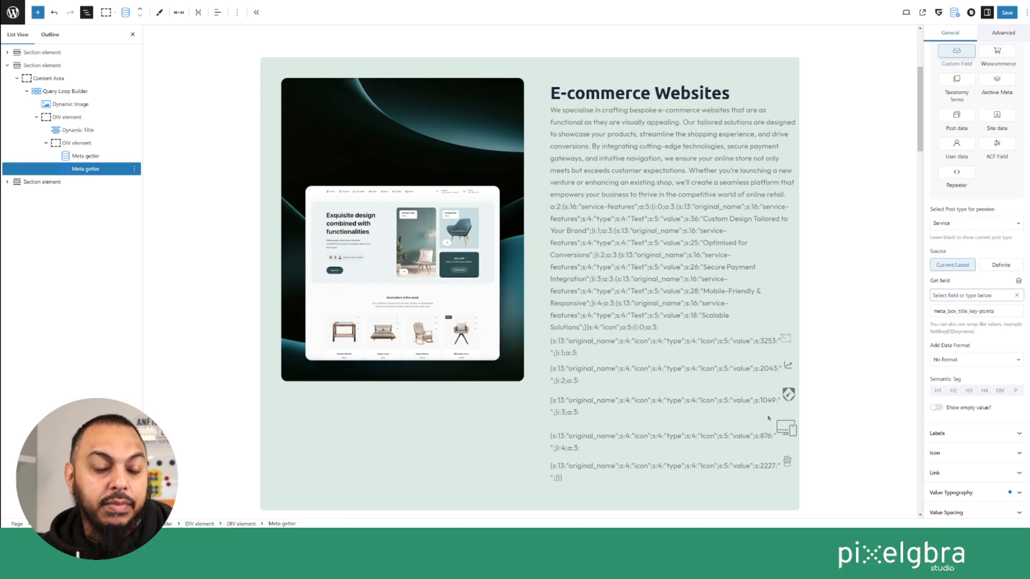
scroll(964, 101, up, 1)
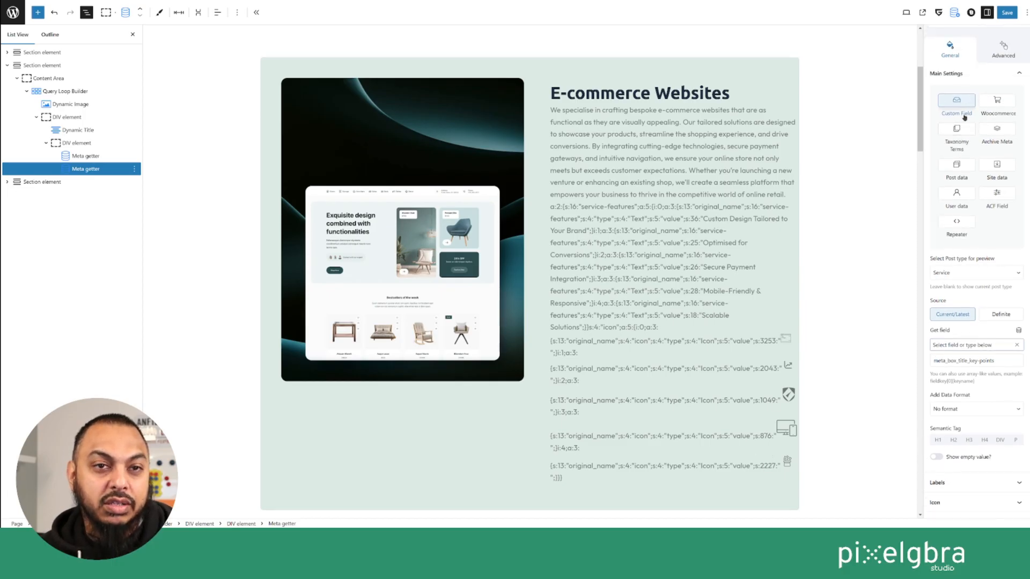
Set the second Meta getter's data source to Repeater
click(956, 222)
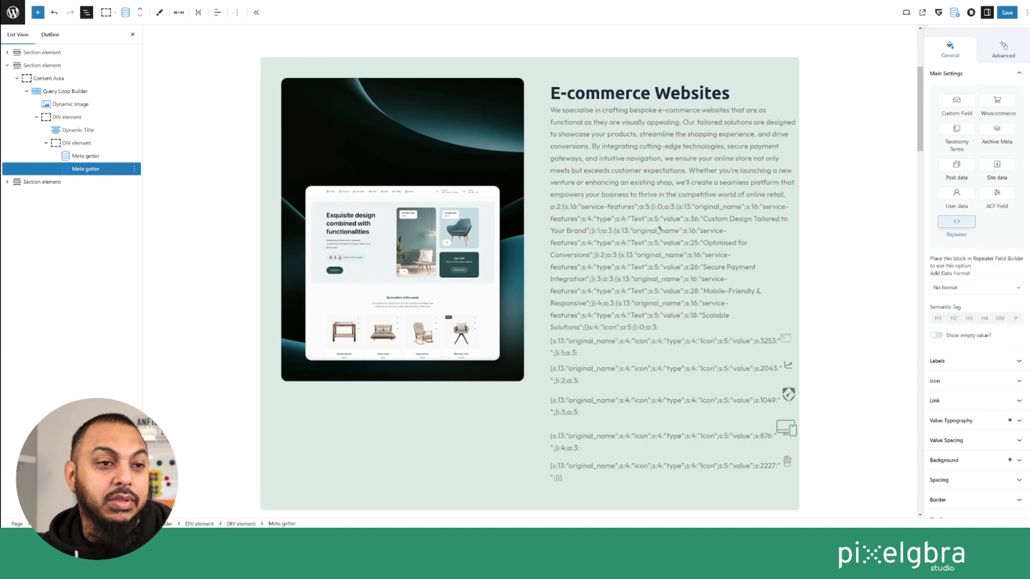
scroll(659, 228, down, 2)
scroll(969, 290, down, 1)
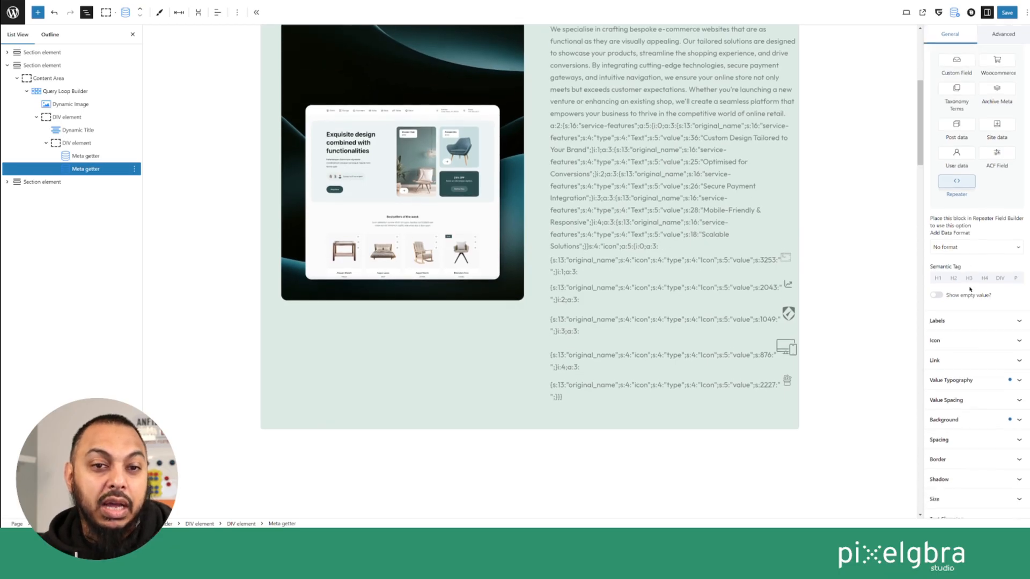
scroll(986, 369, up, 3)
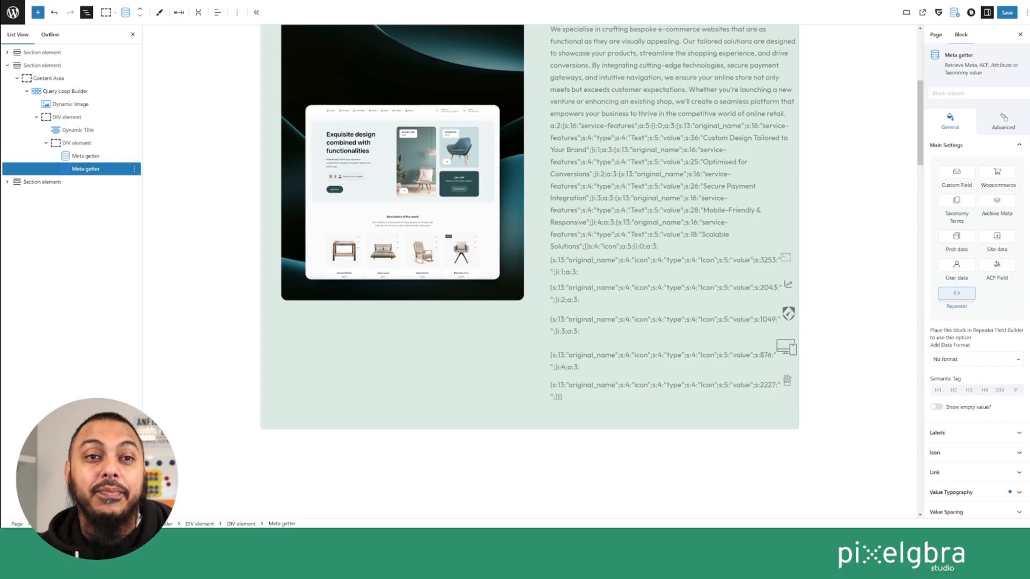
scroll(529, 241, up, 1)
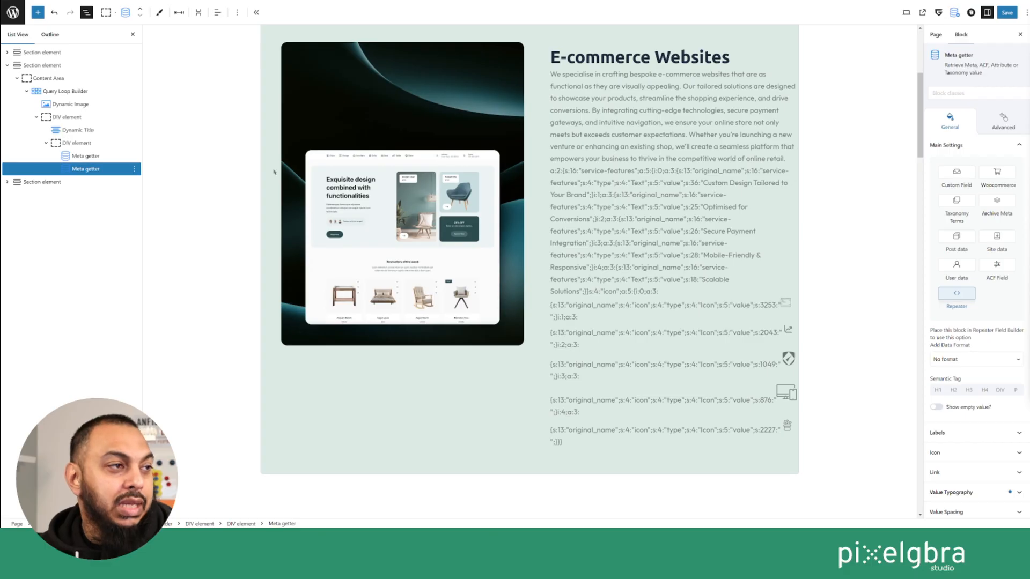
Insert a Repeater builder block after the Meta getters in the inner DIV element and expand its child blocks
click(38, 12)
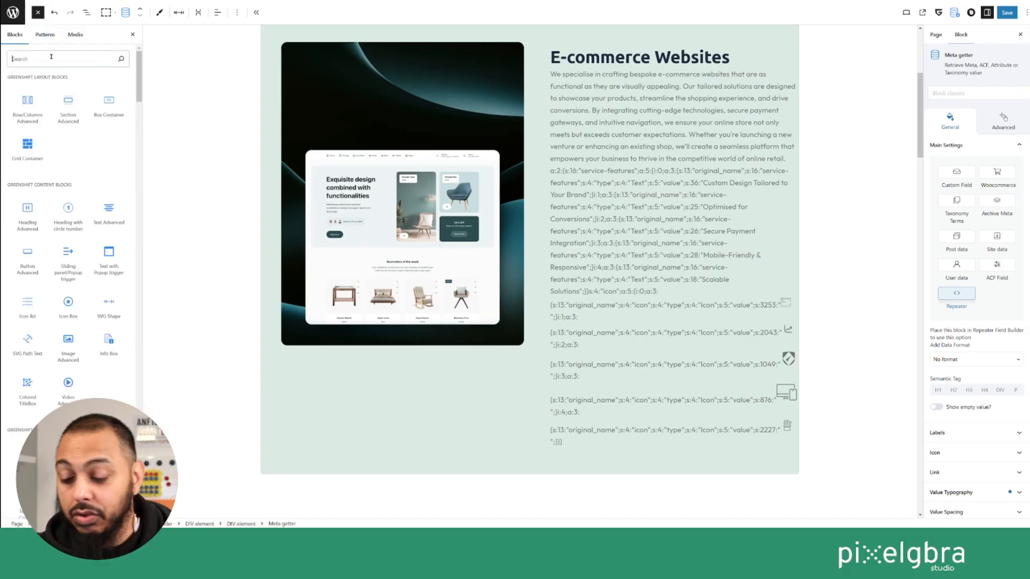
text(repe)
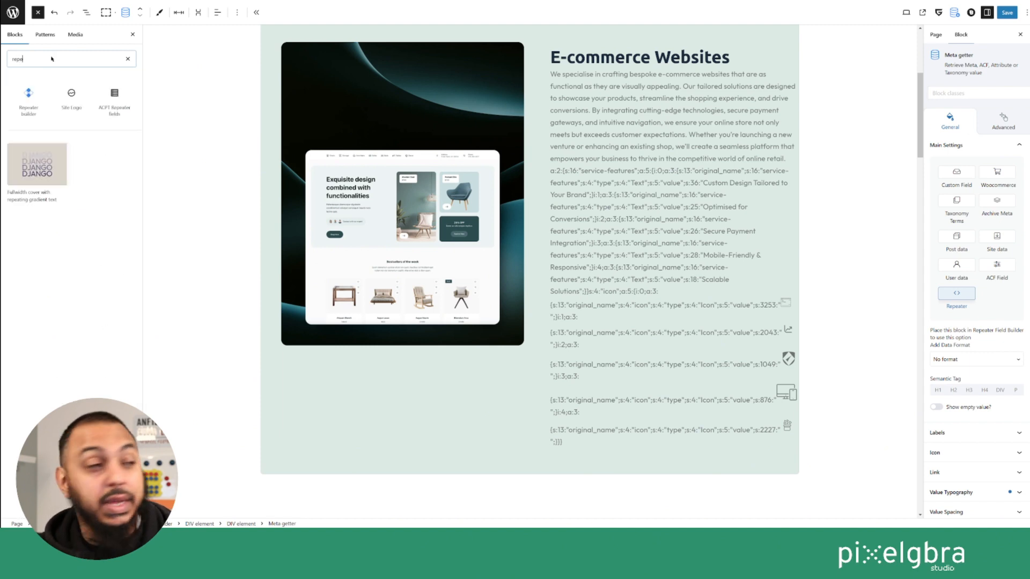
click(28, 99)
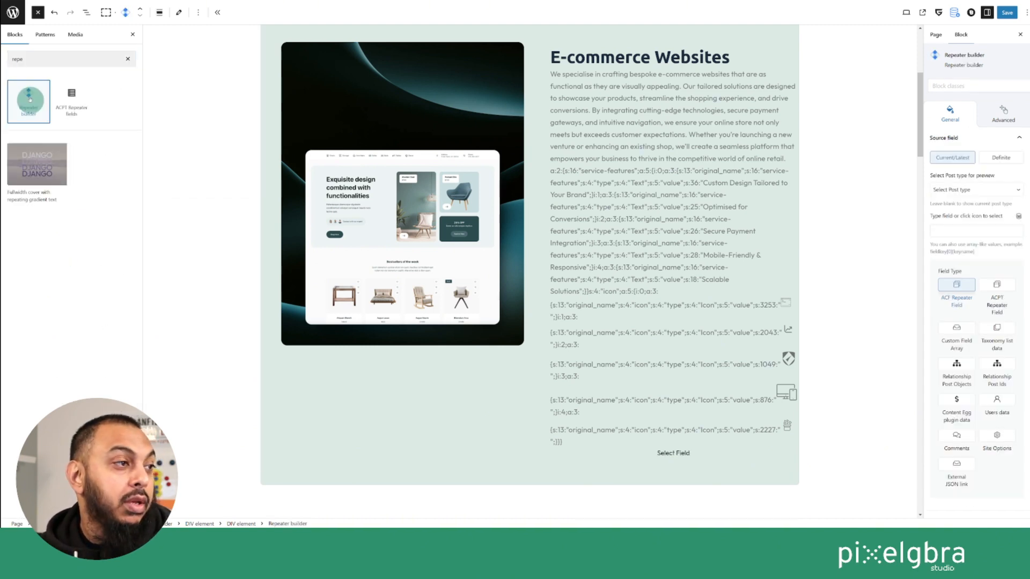
click(133, 34)
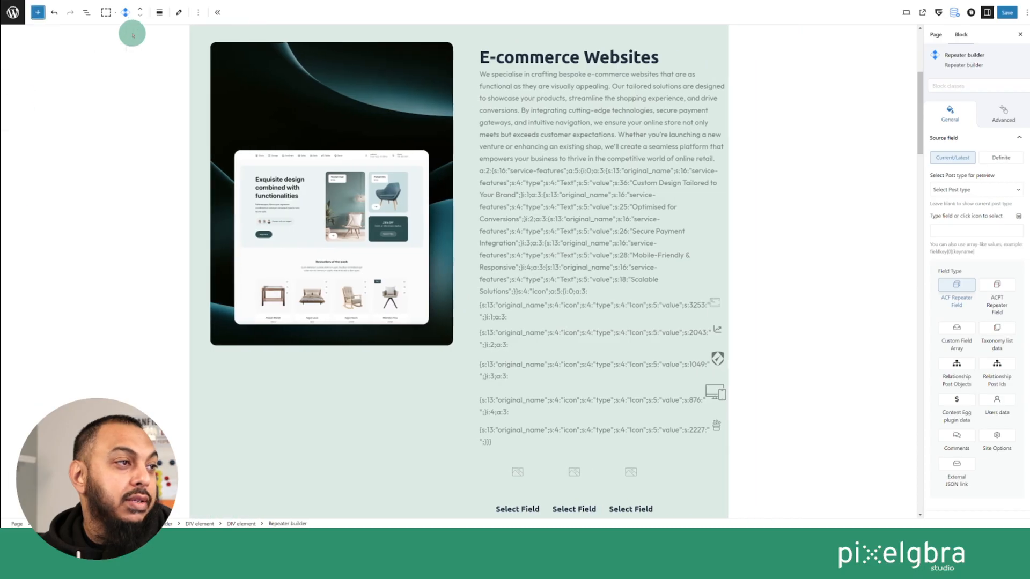
click(85, 13)
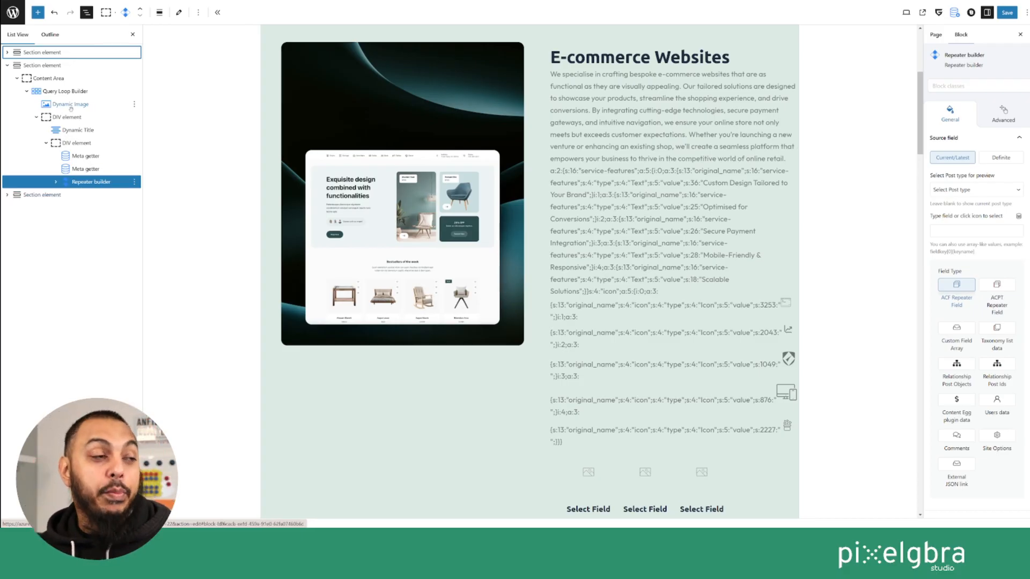
click(68, 92)
click(99, 182)
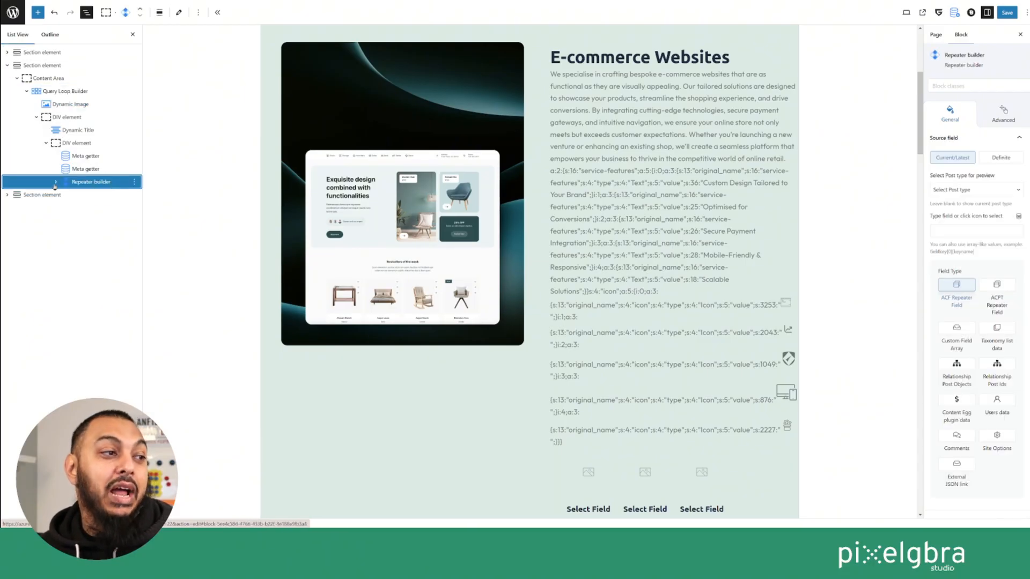
click(56, 182)
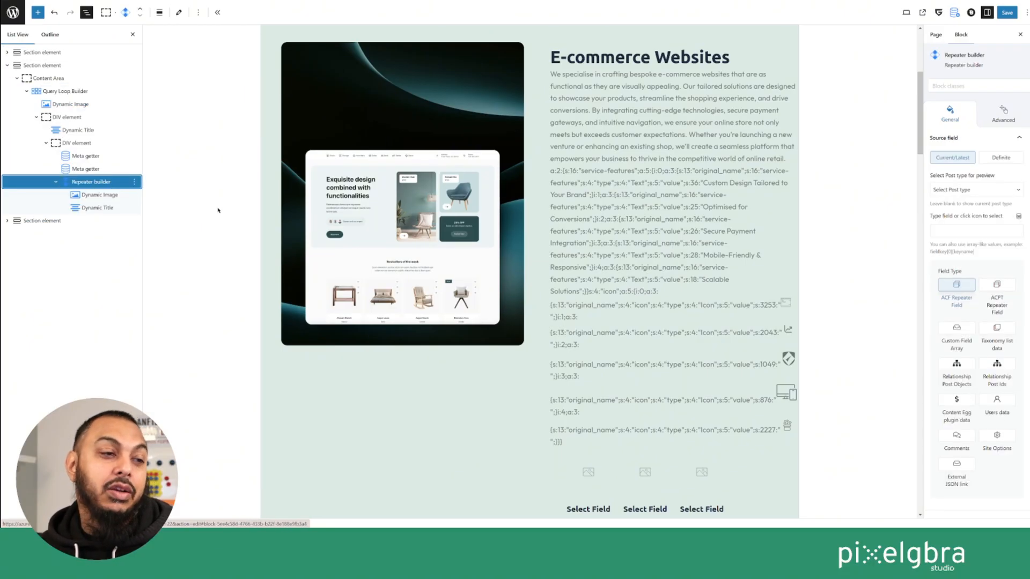
Move the second Meta getter into the Repeater builder, between its Dynamic Image and Dynamic Title
click(81, 169)
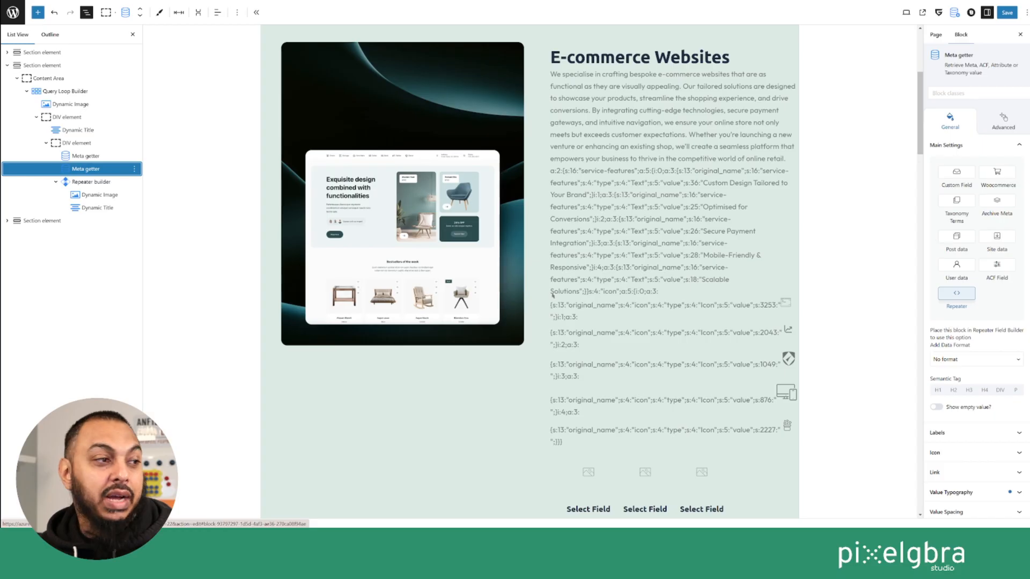
drag(86, 169, 94, 197)
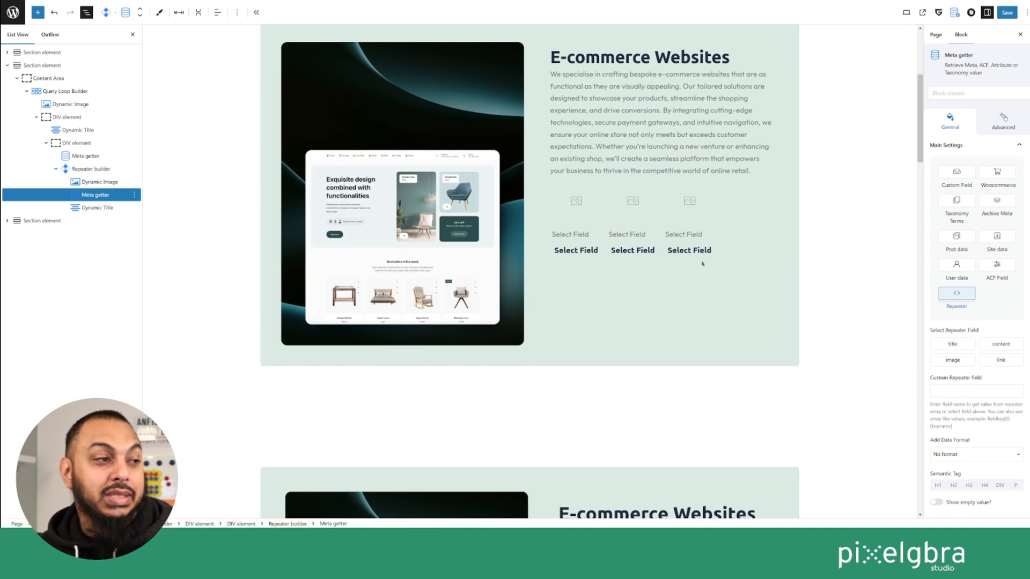
click(104, 196)
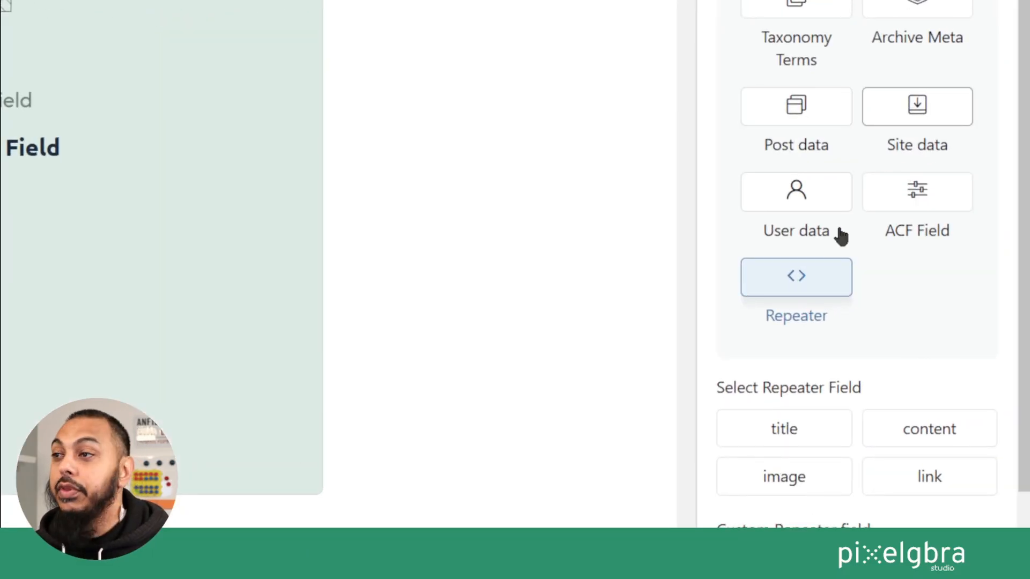
Try Custom Field as the data source of the Repeater builder's Meta getter, with Service as preview post type and meta_box_title_key-points as field
scroll(853, 365, down, 3)
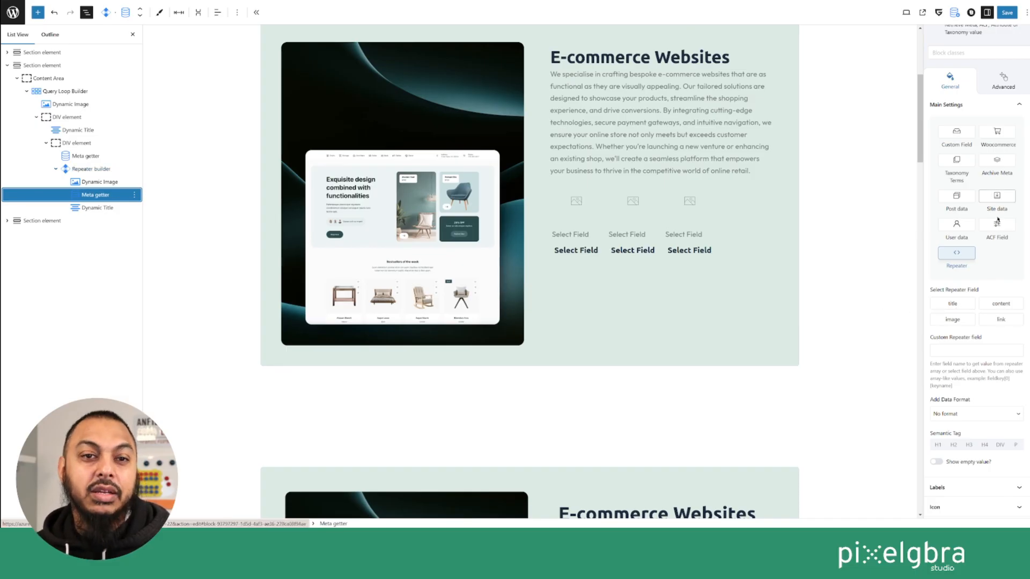
click(960, 133)
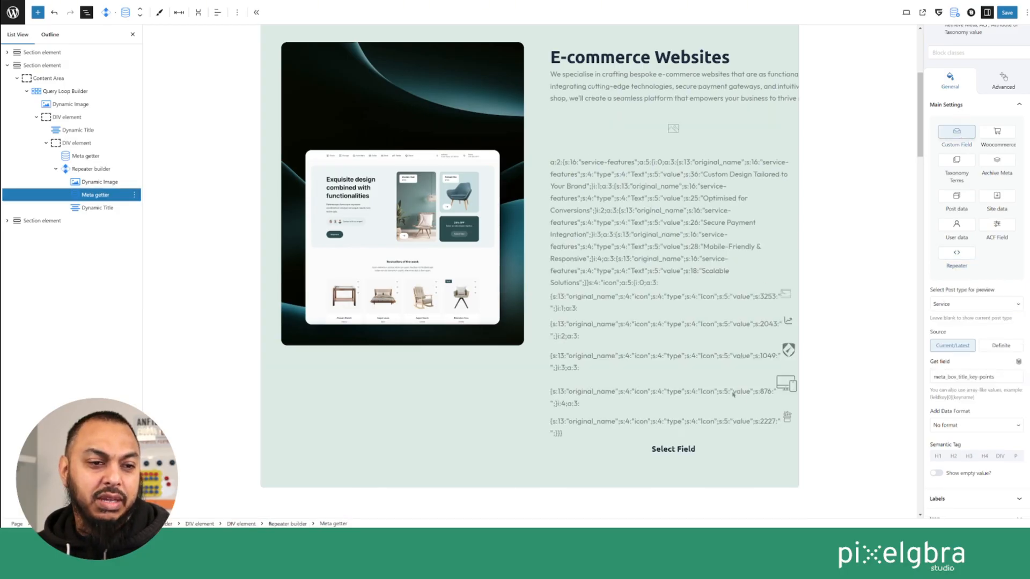
scroll(733, 394, down, 1)
click(963, 305)
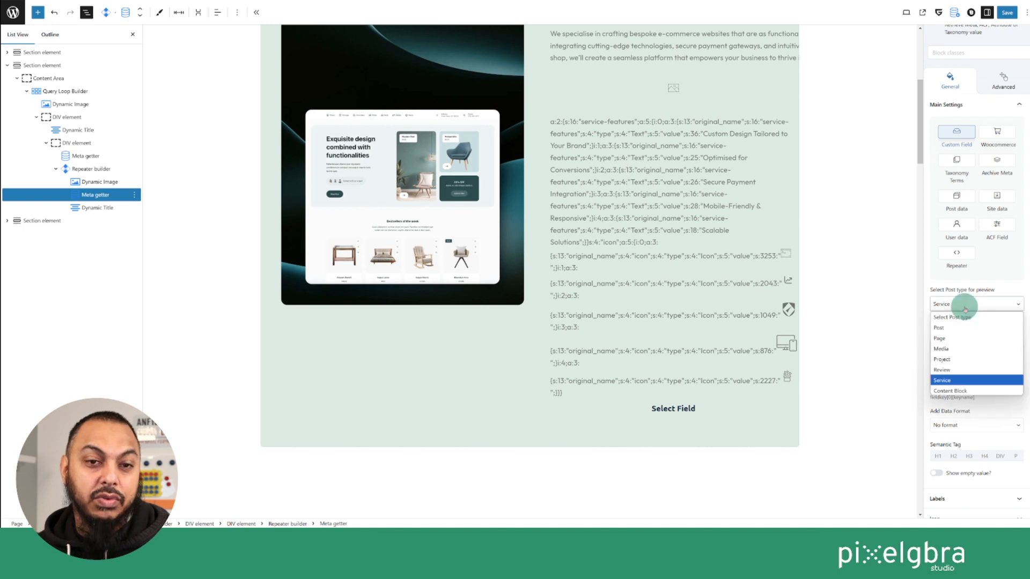
click(960, 376)
scroll(1001, 369, down, 2)
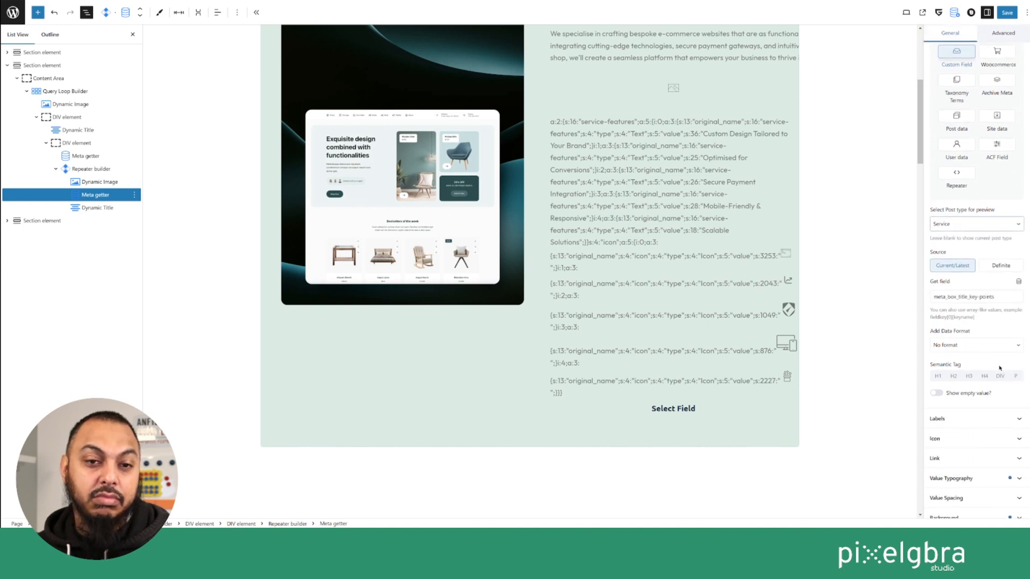
click(1018, 281)
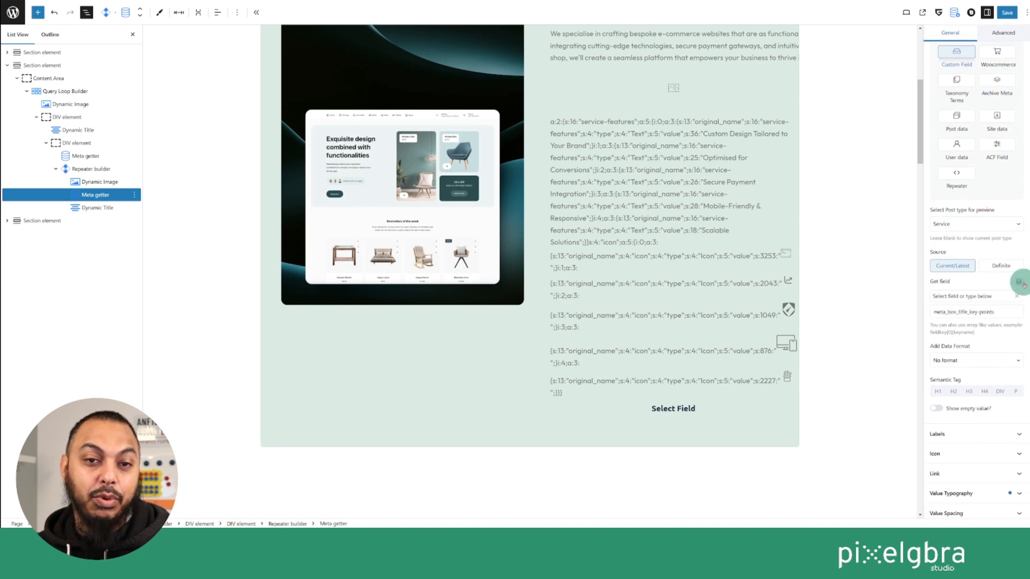
click(984, 301)
click(985, 316)
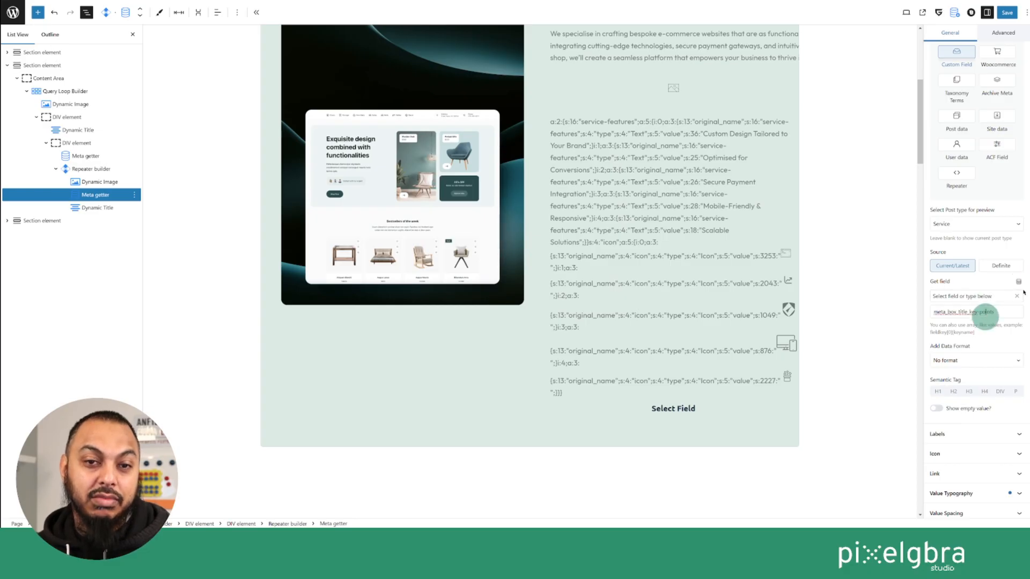
click(1017, 296)
scroll(804, 333, down, 3)
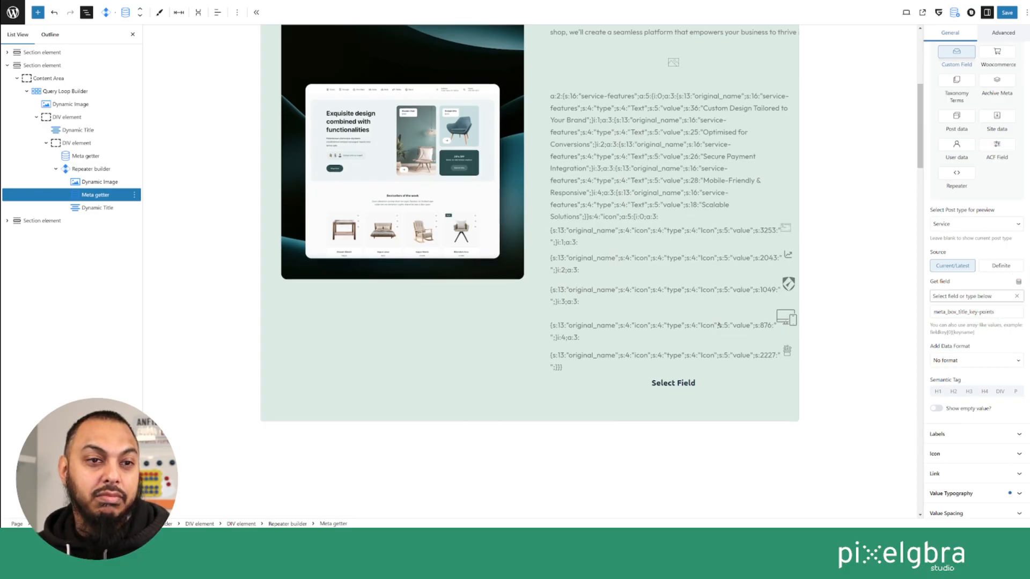
scroll(987, 361, down, 2)
scroll(987, 361, up, 4)
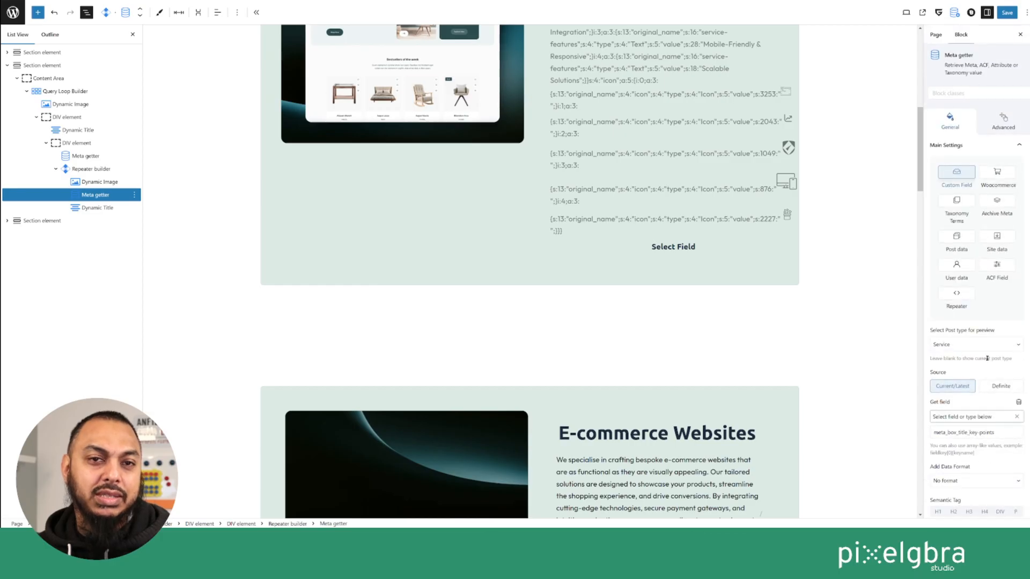
scroll(839, 212, up, 4)
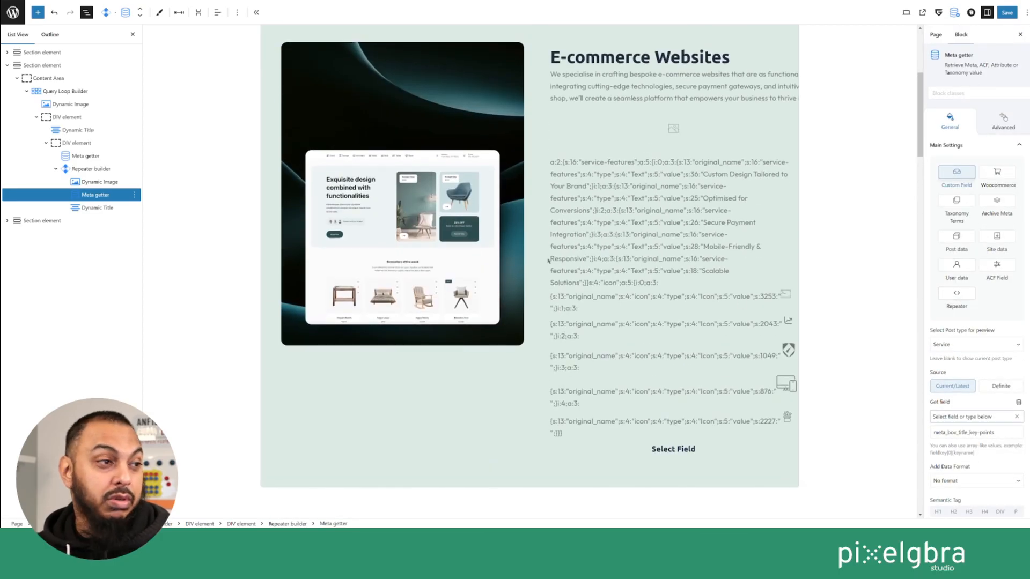
Set the Repeater builder's preview post type to Service
click(84, 169)
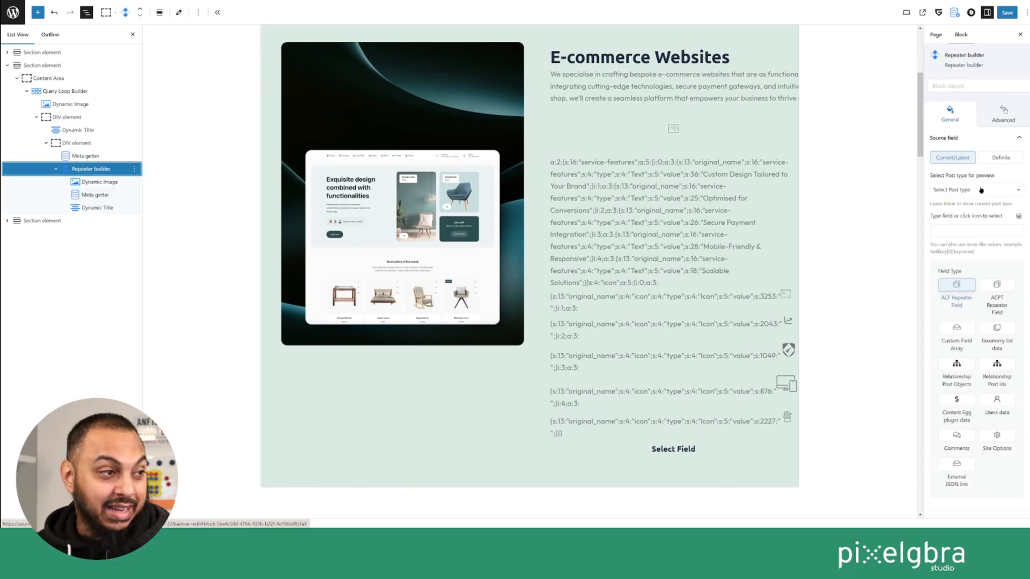
click(75, 92)
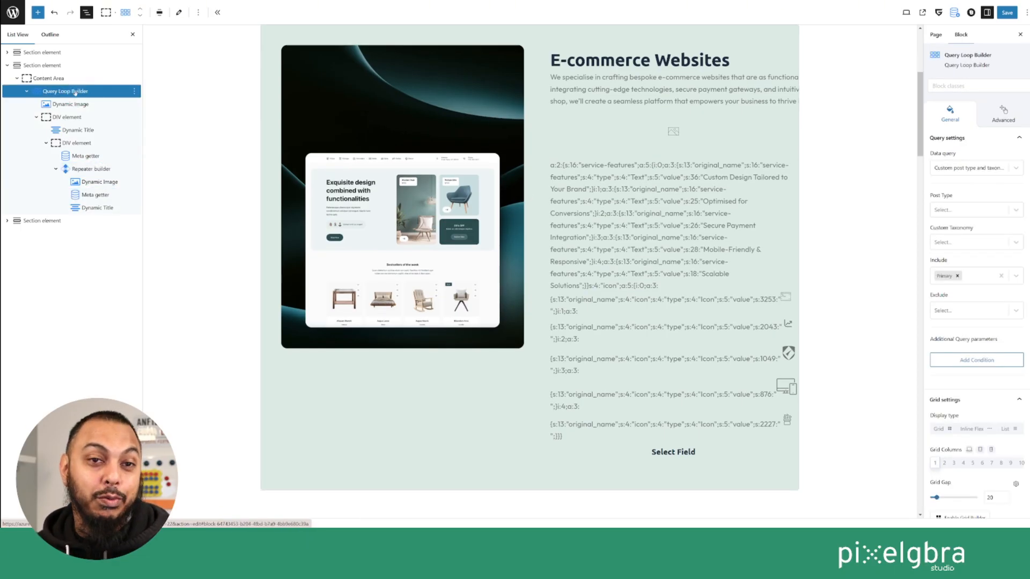
click(86, 169)
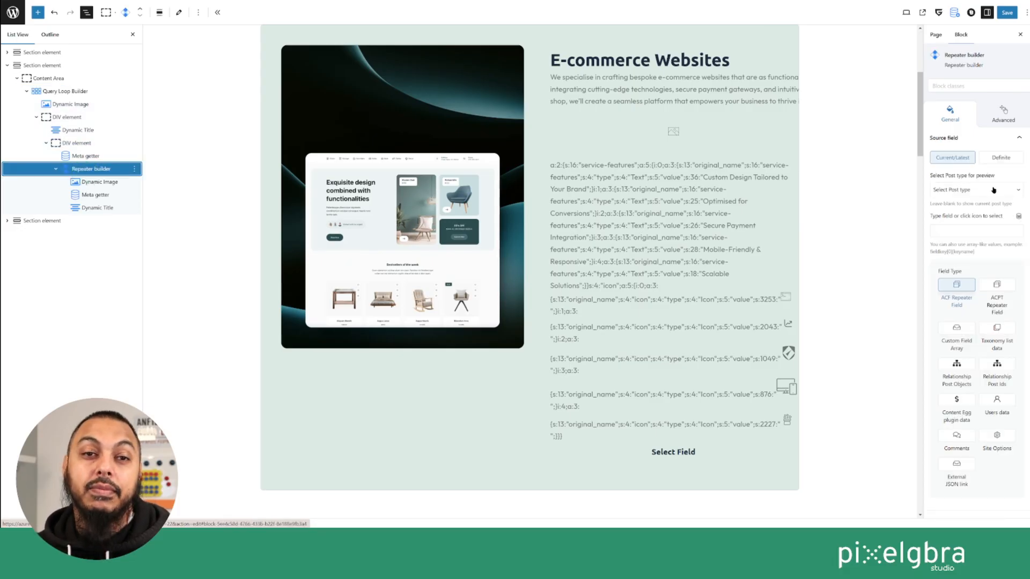
click(994, 189)
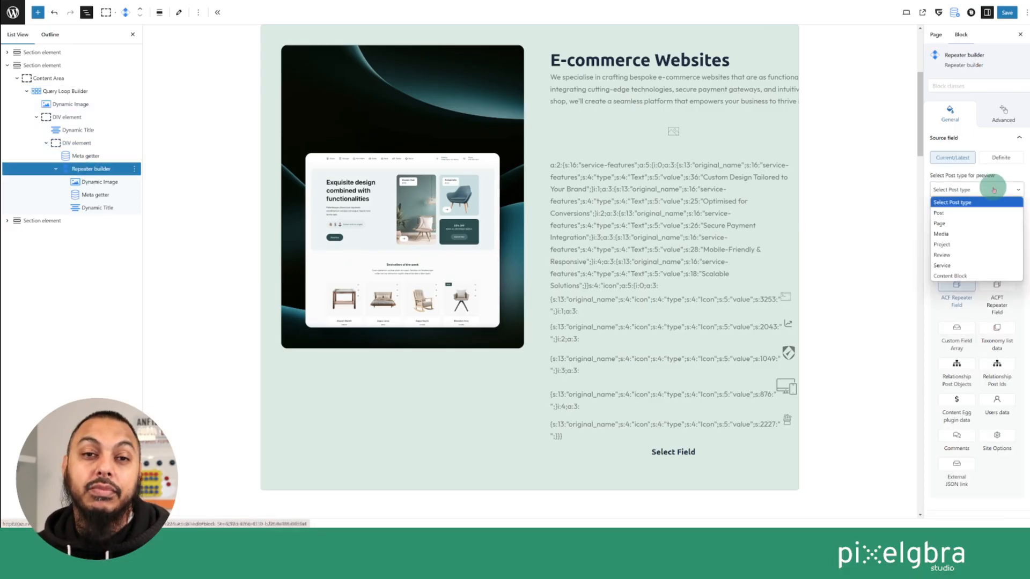
click(972, 265)
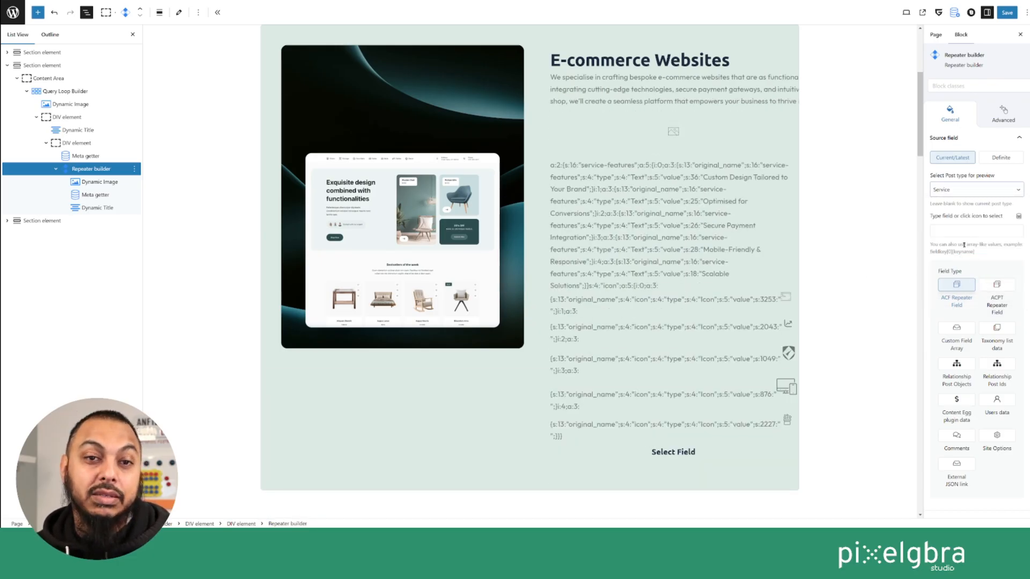
Set the Repeater builder's source field to meta_box_title_key-points and its field type to ACPT Repeater Field
click(1019, 217)
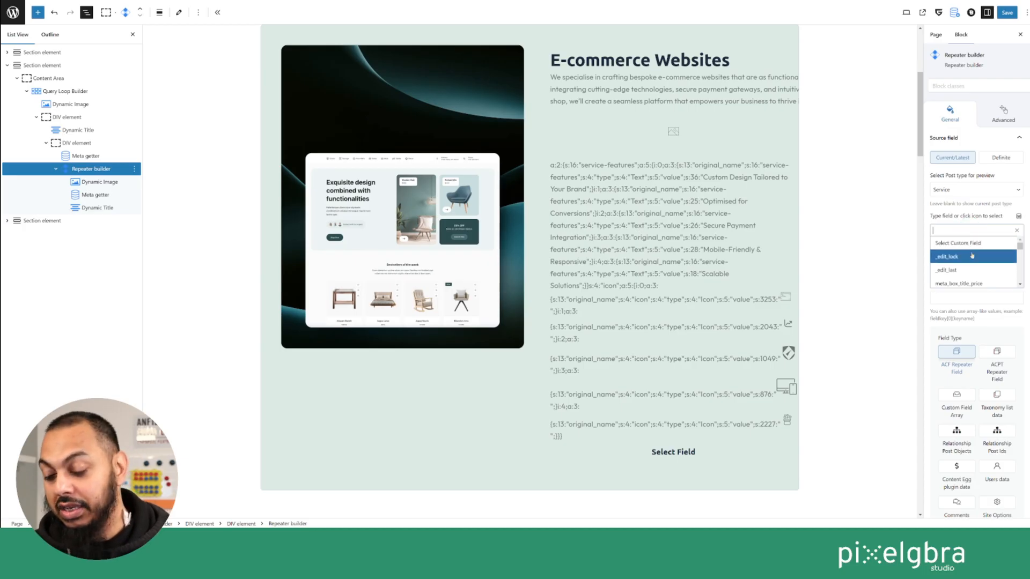
text(point)
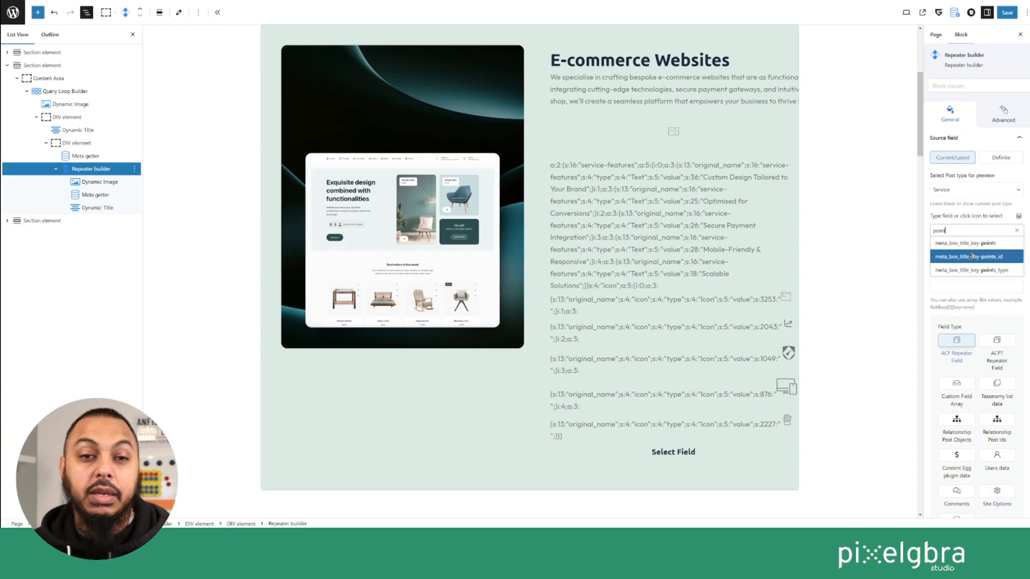
click(971, 243)
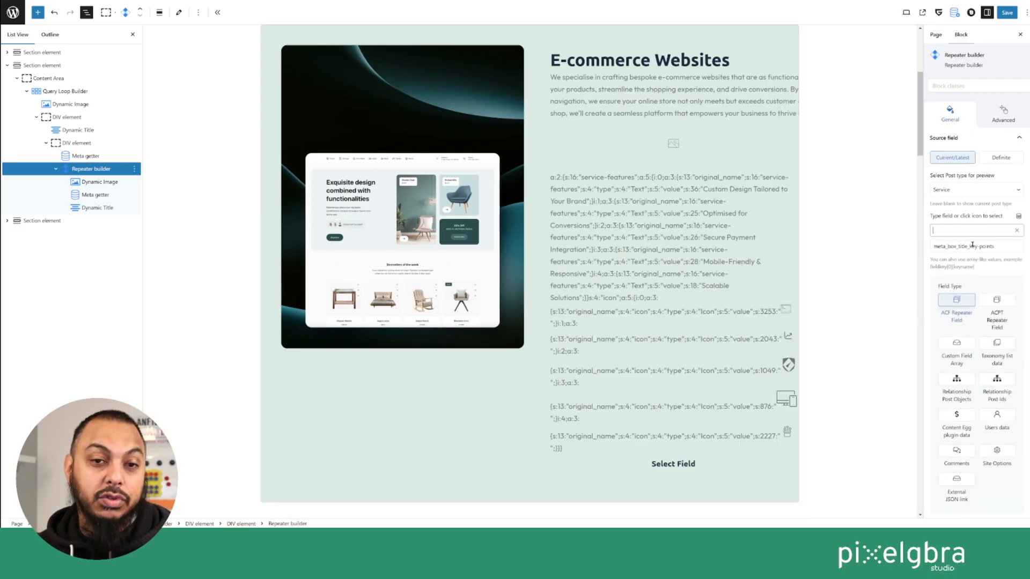
click(996, 301)
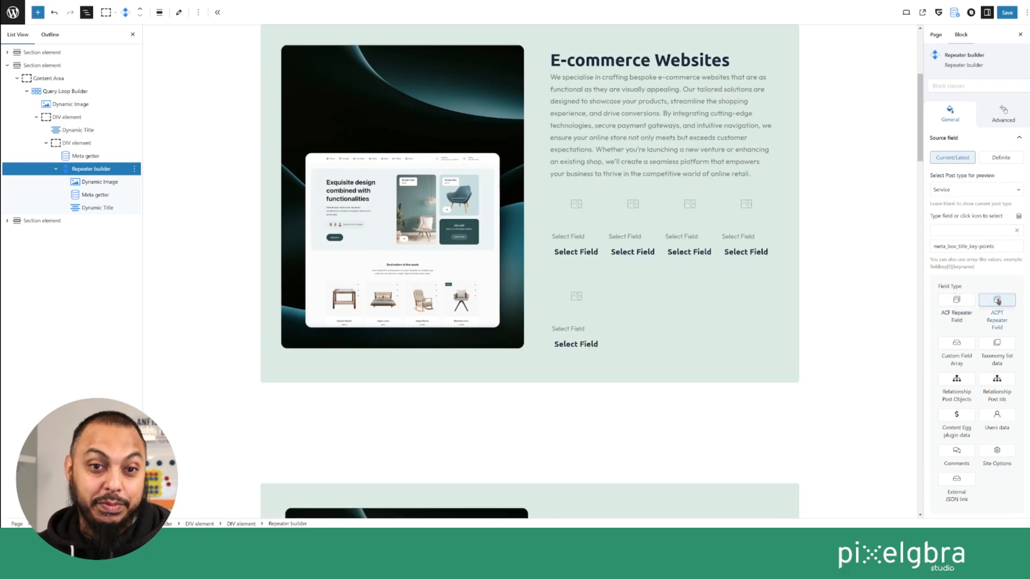
Set the Repeater builder's grid layout to 2 columns
scroll(995, 322, down, 3)
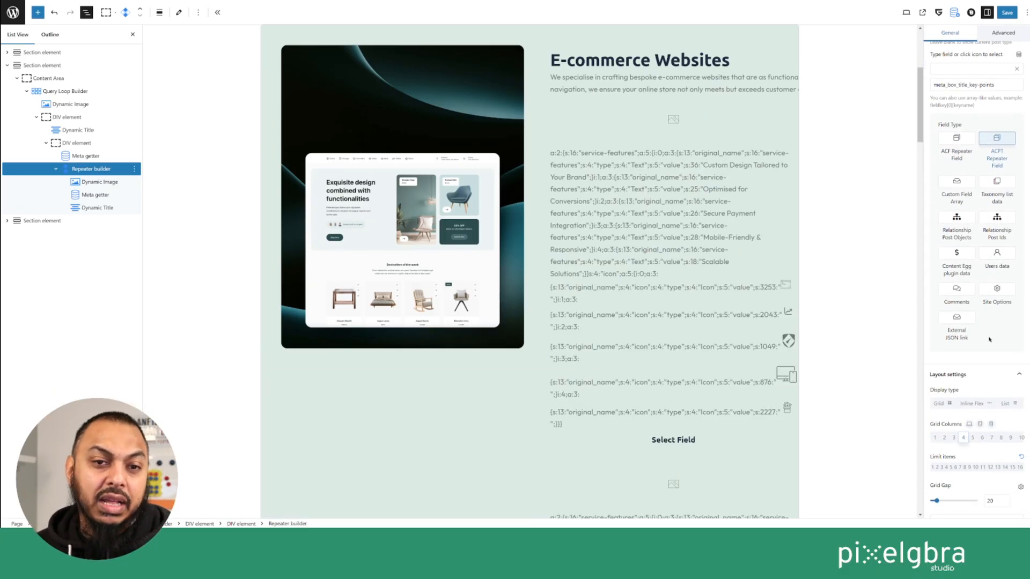
scroll(981, 403, down, 1)
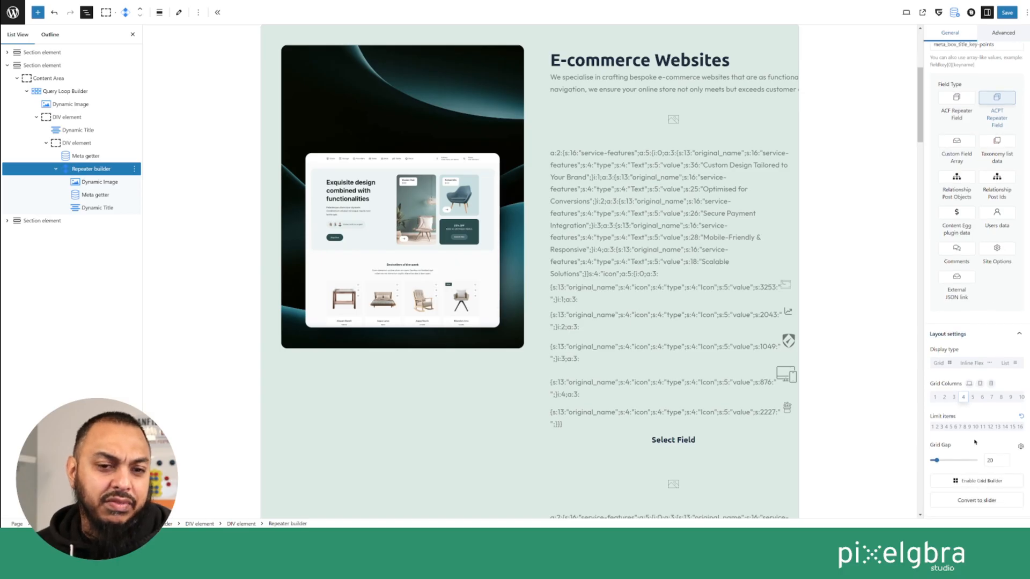
click(944, 396)
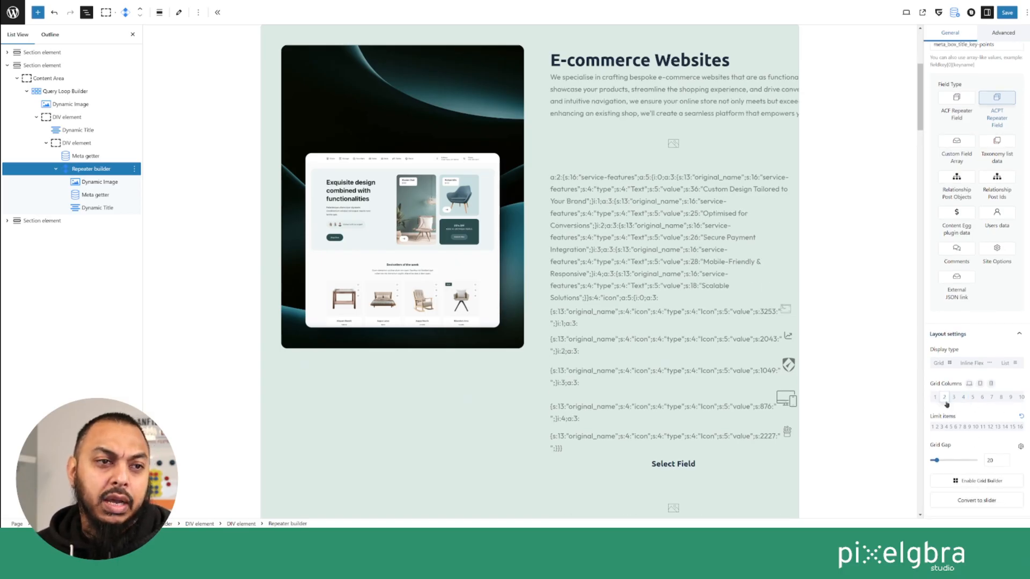
scroll(969, 383, down, 3)
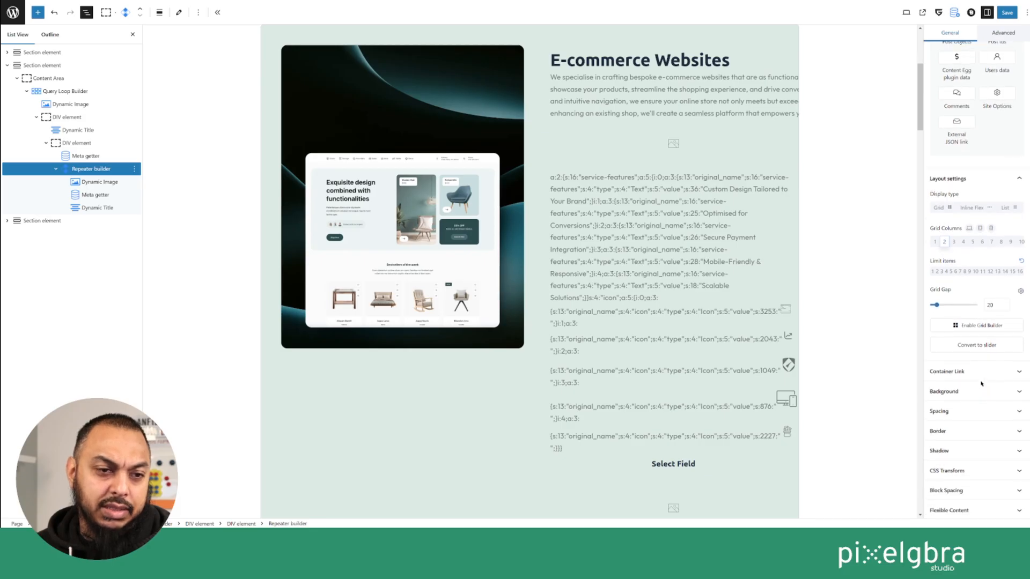
scroll(981, 384, up, 2)
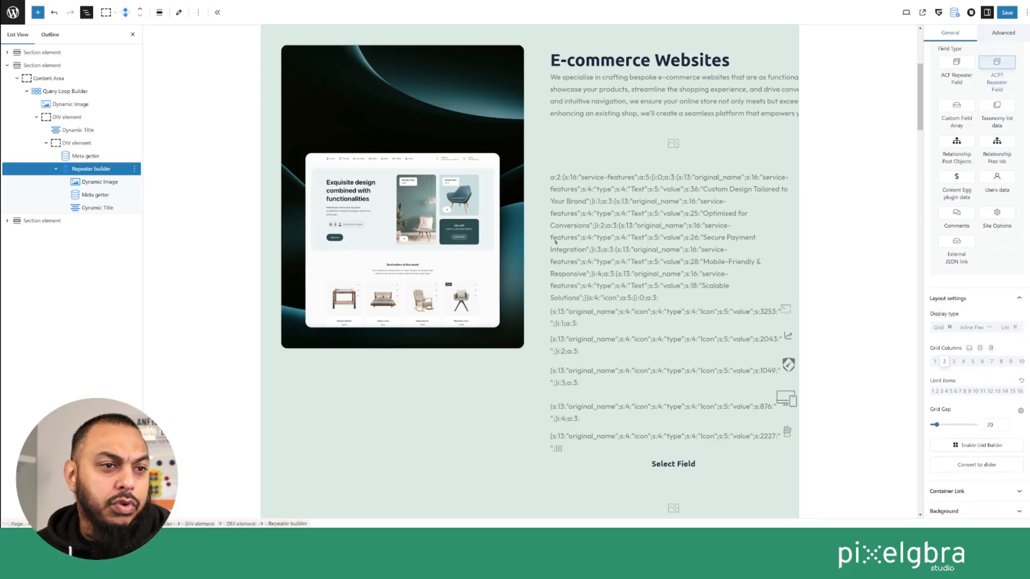
Switch the data source of the Meta getter inside the Repeater builder to Repeater
click(621, 244)
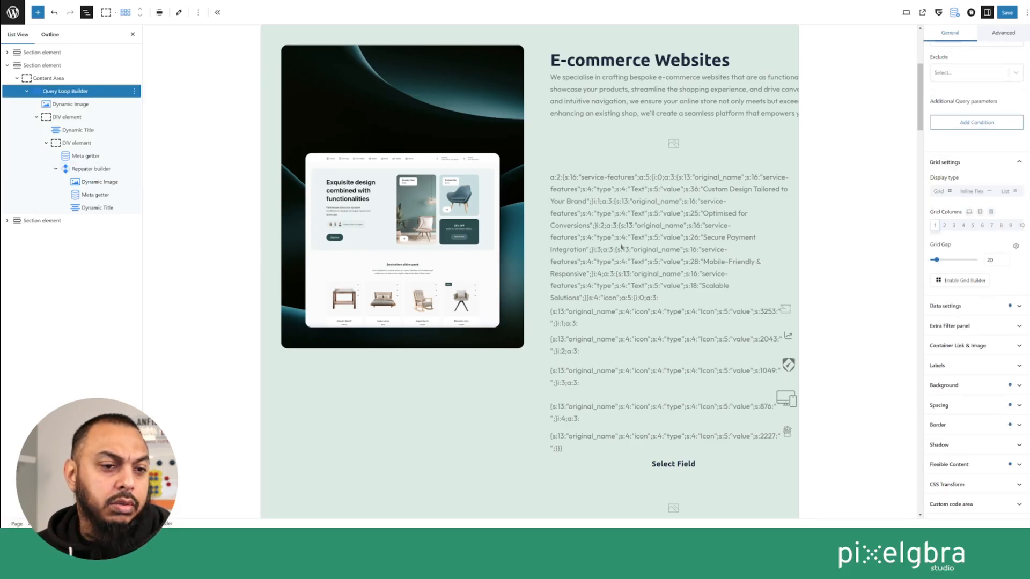
click(90, 185)
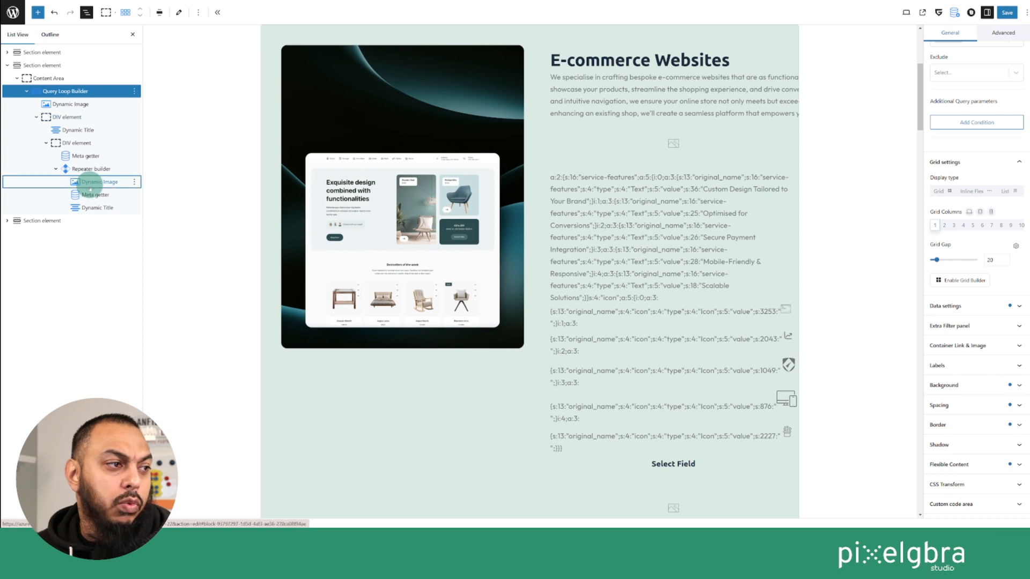
click(94, 195)
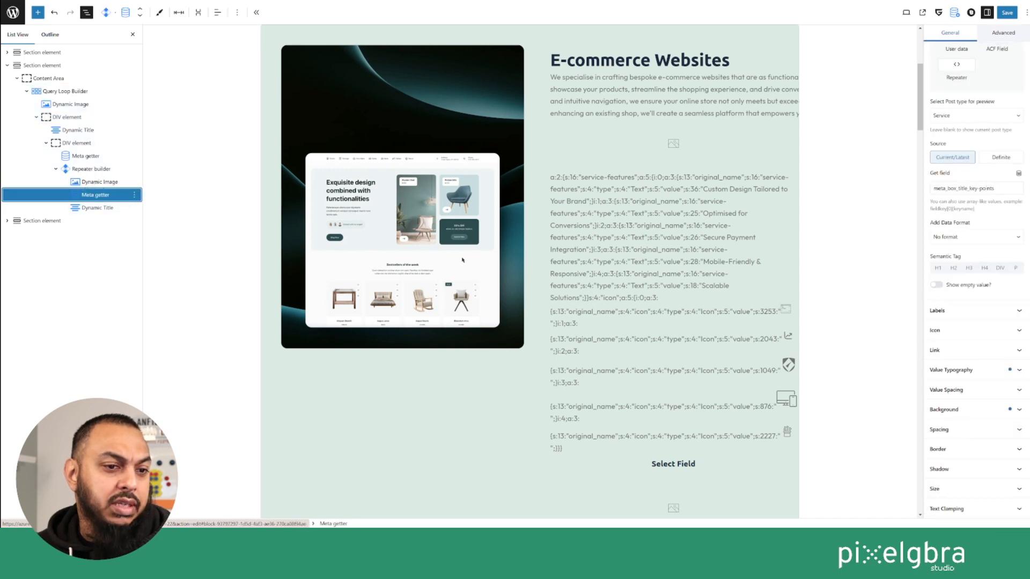
scroll(670, 357, down, 1)
click(81, 156)
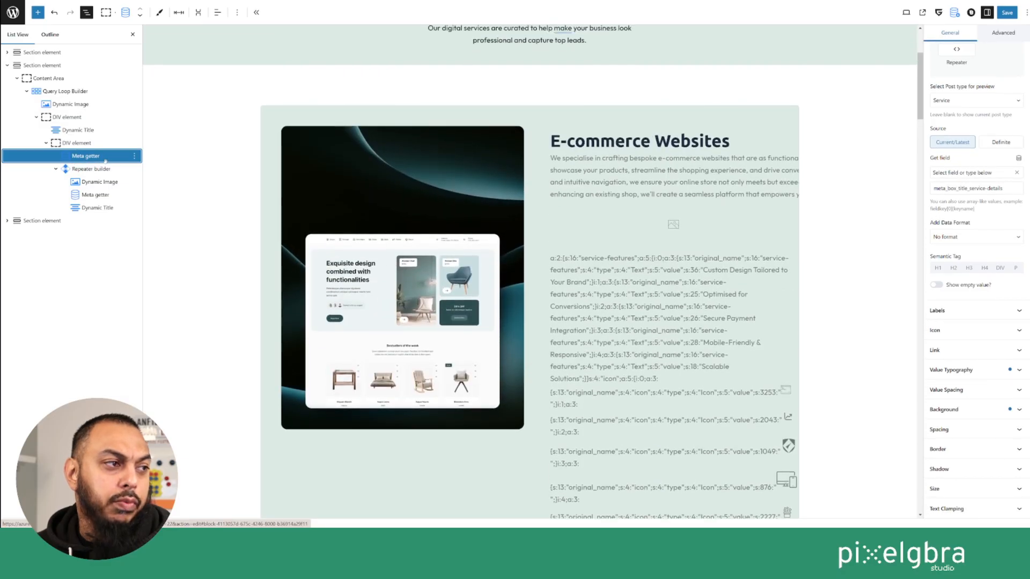
click(94, 182)
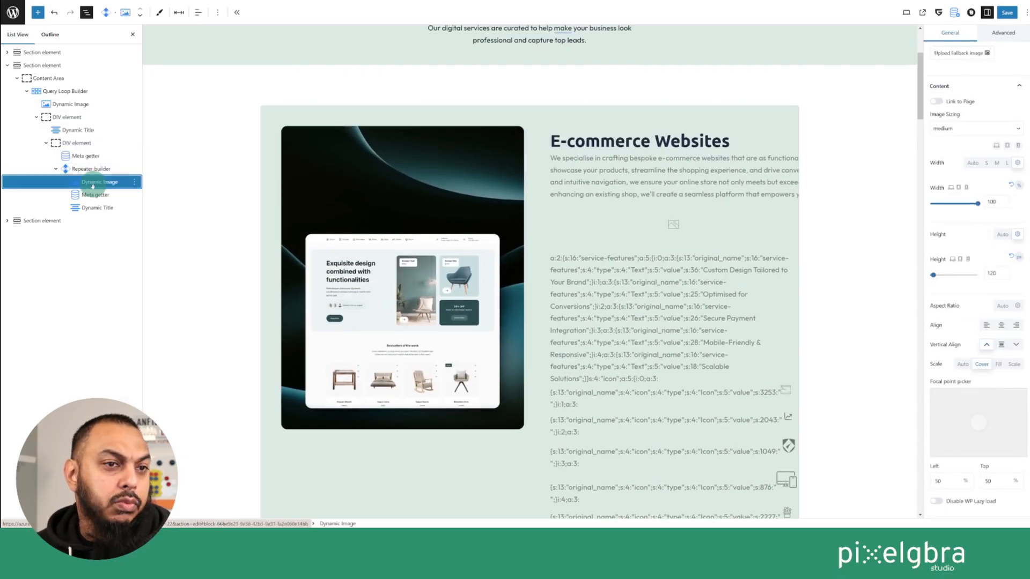
click(92, 195)
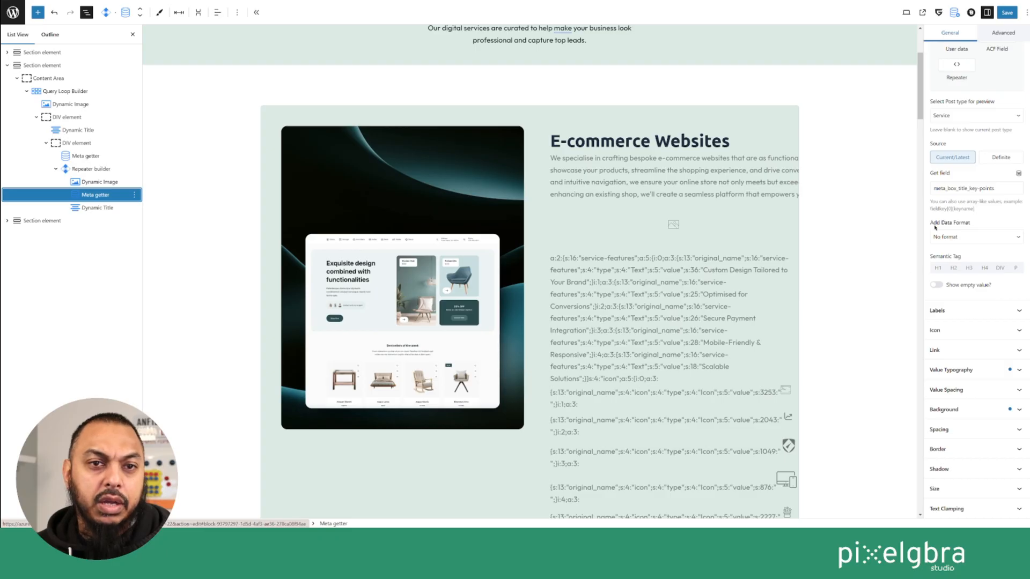
click(958, 294)
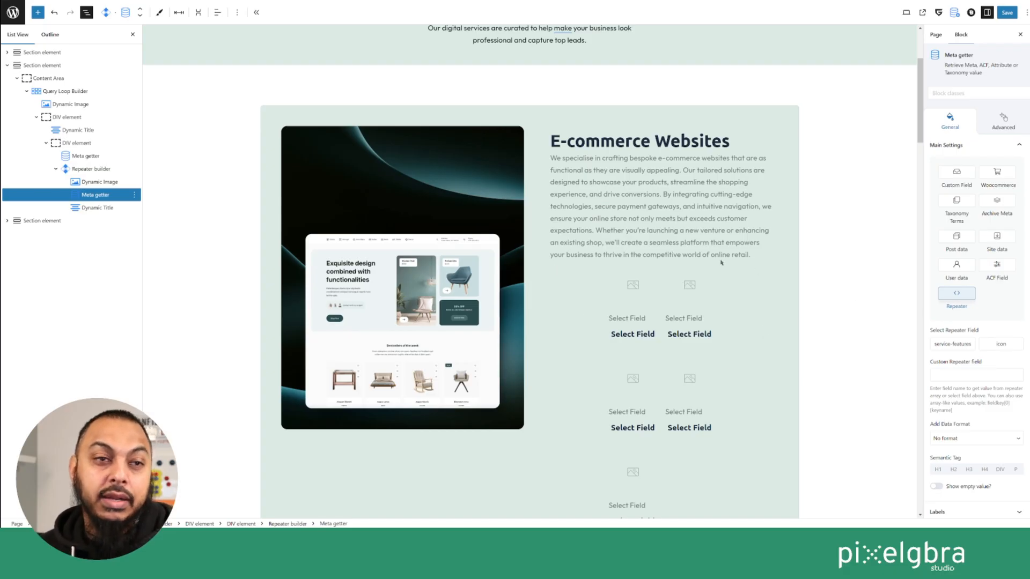
Assign the service-features repeater field to the Meta getter inside the Repeater builder
click(92, 168)
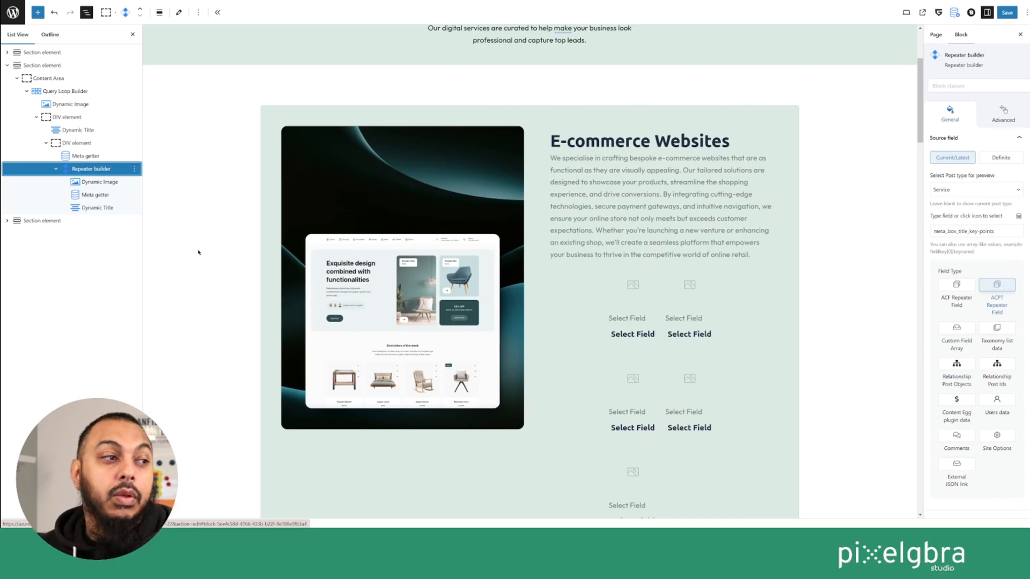
click(95, 194)
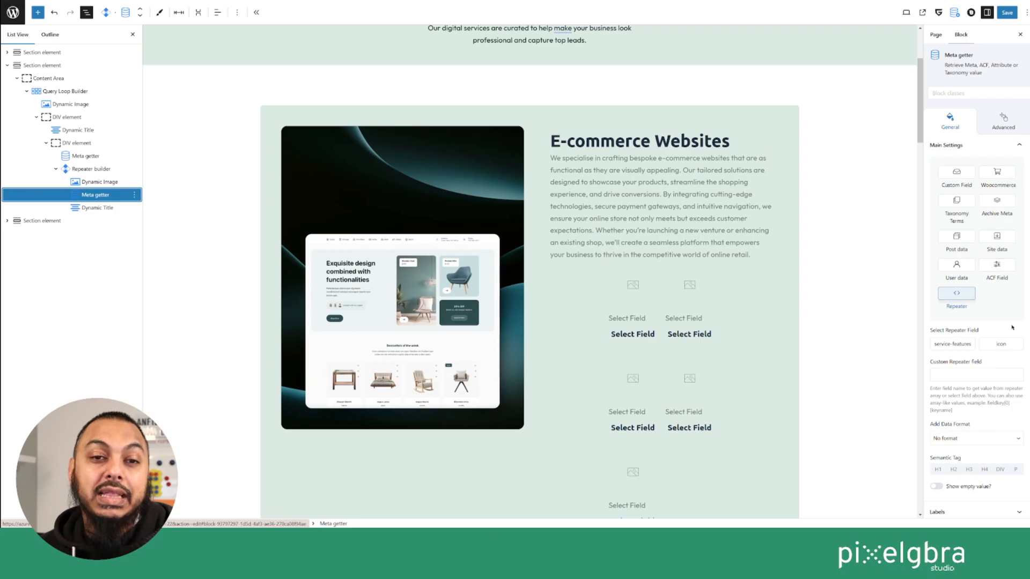
scroll(1003, 323, down, 3)
click(954, 263)
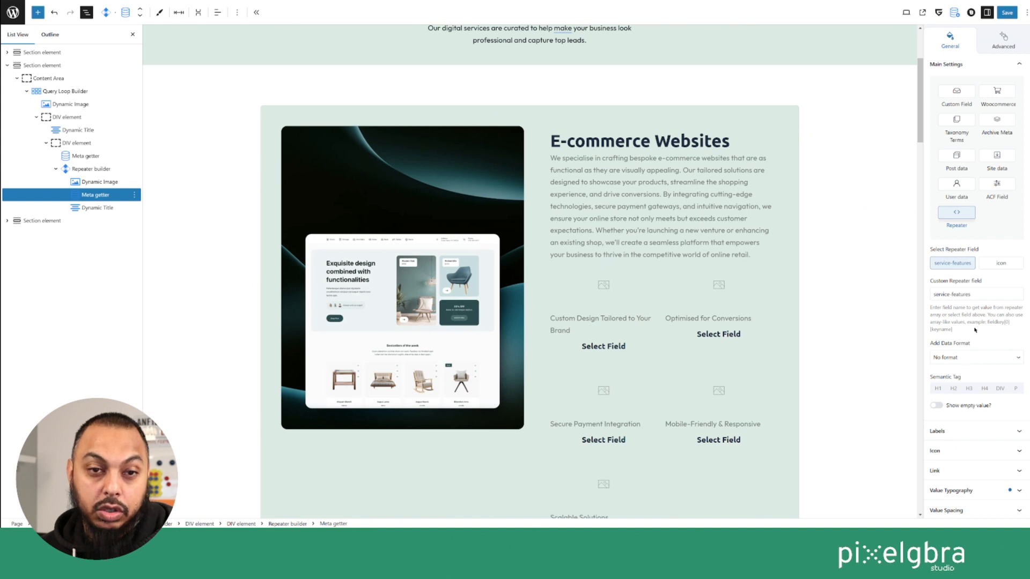
scroll(960, 320, down, 2)
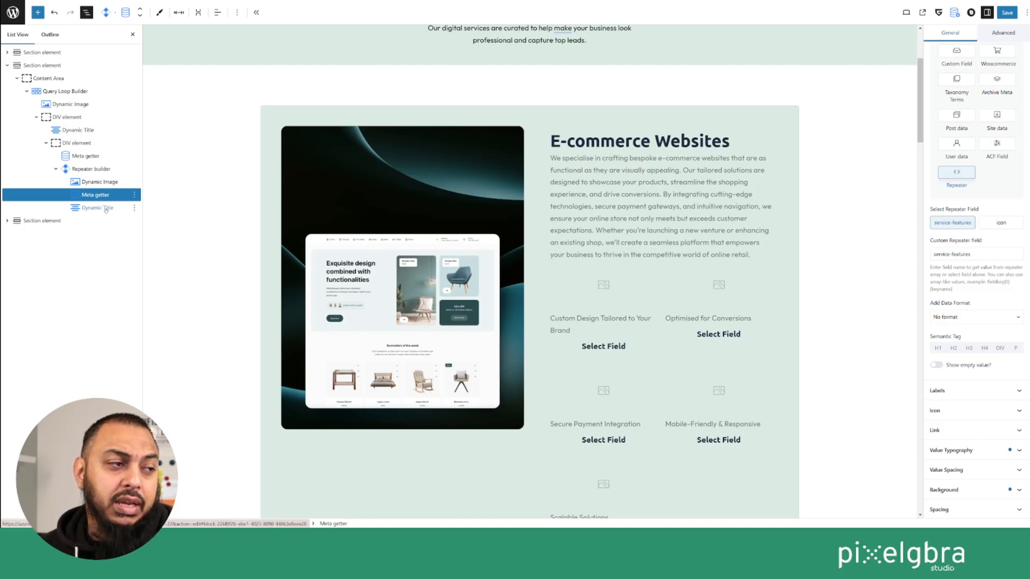
click(104, 181)
click(101, 195)
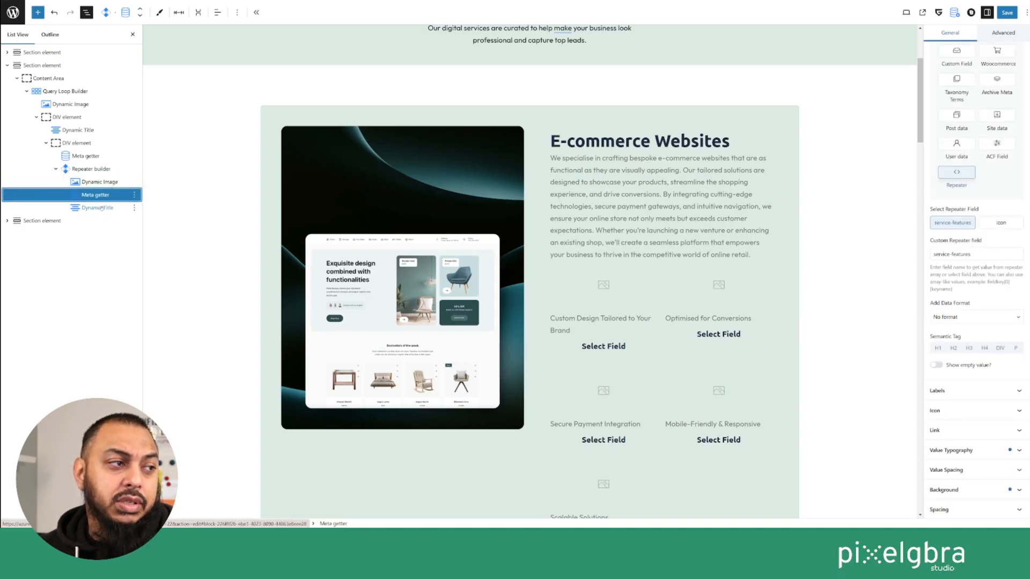
Try to assign the icon repeater field to the Dynamic Image inside the Repeater builder
click(102, 208)
click(99, 182)
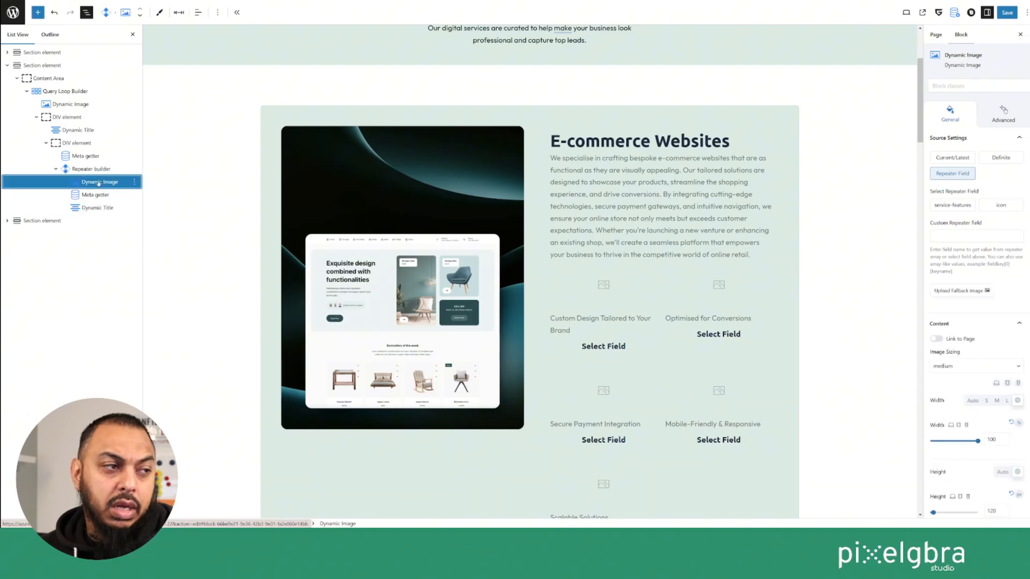
scroll(638, 308, down, 12)
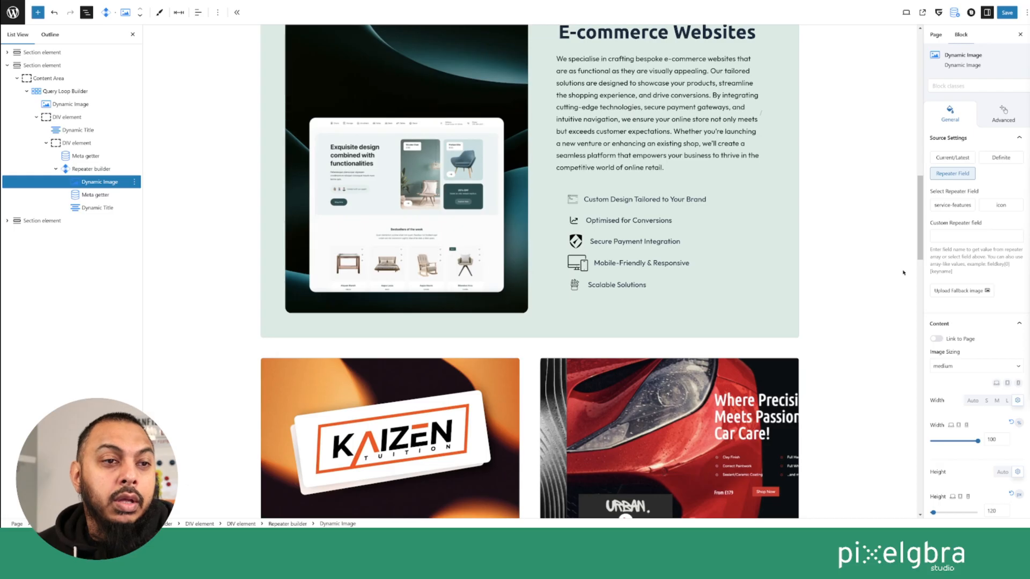
scroll(844, 254, up, 14)
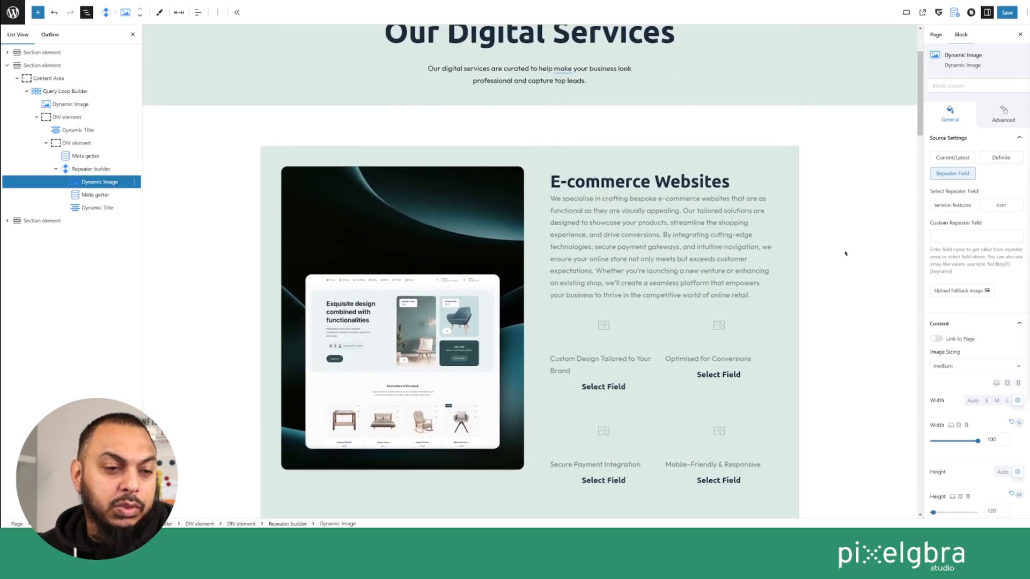
scroll(845, 253, down, 2)
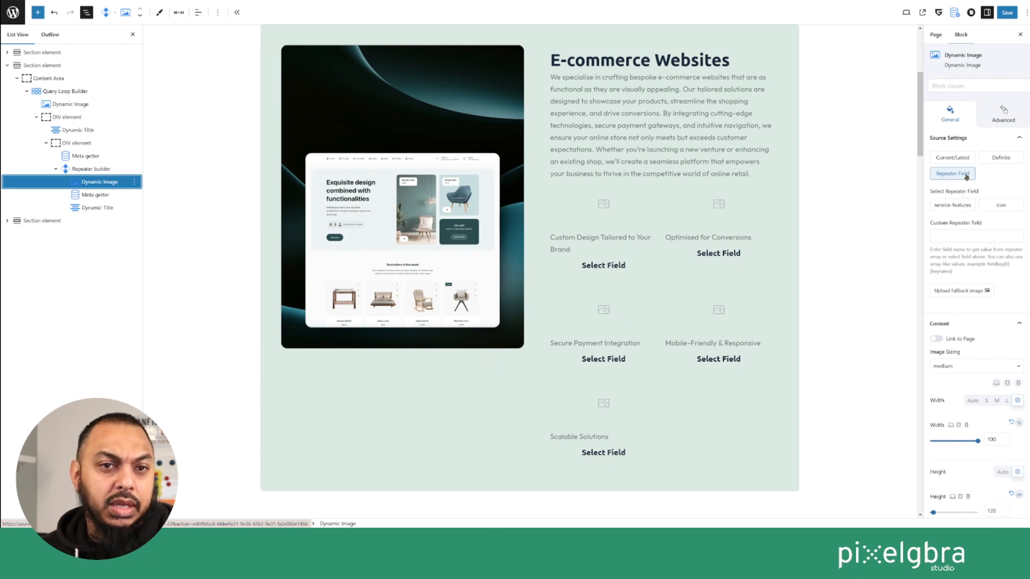
click(1008, 207)
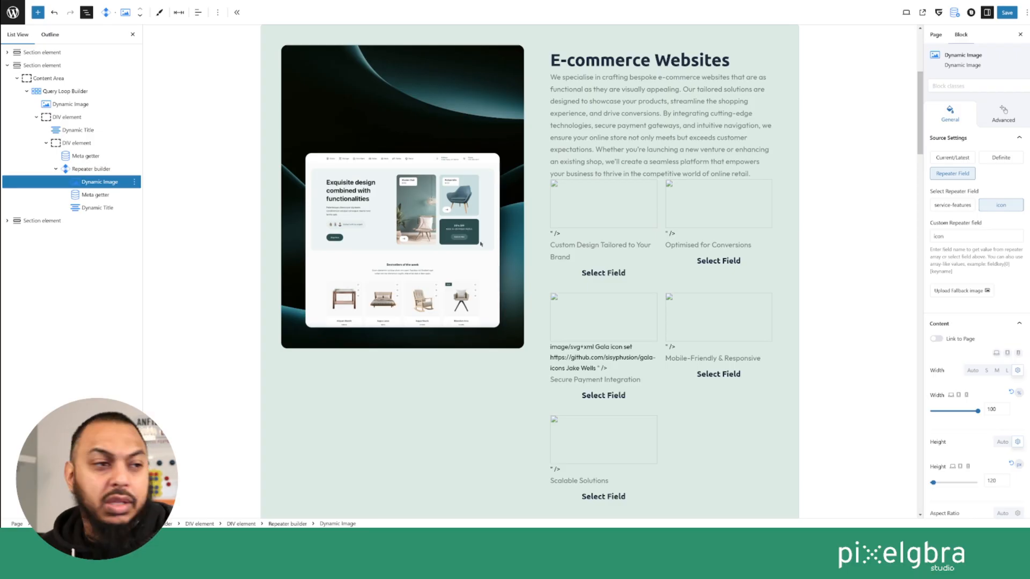
Delete the Dynamic Image and the Dynamic Title from the Repeater builder, keeping only its Meta getter
click(134, 181)
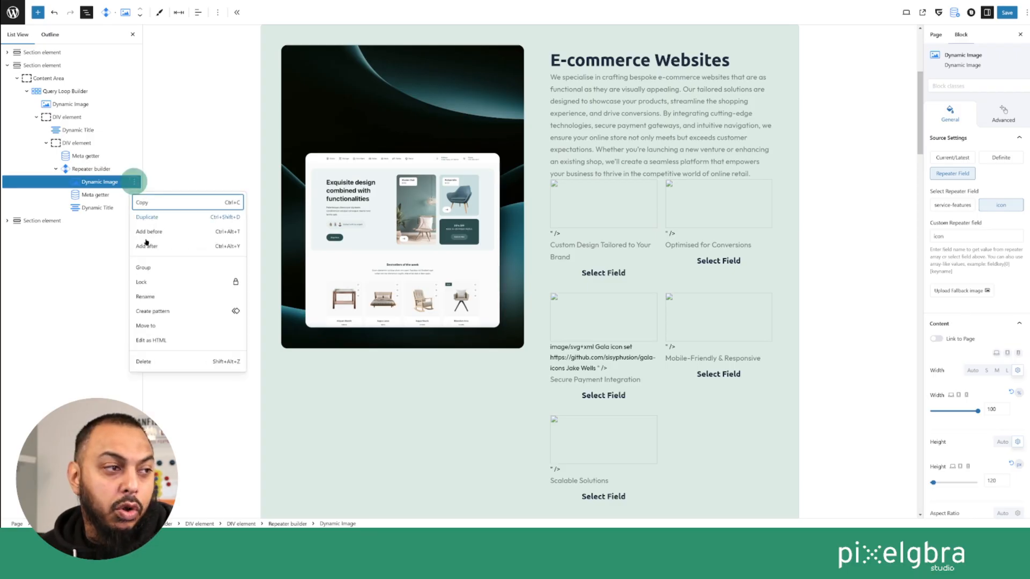
click(154, 361)
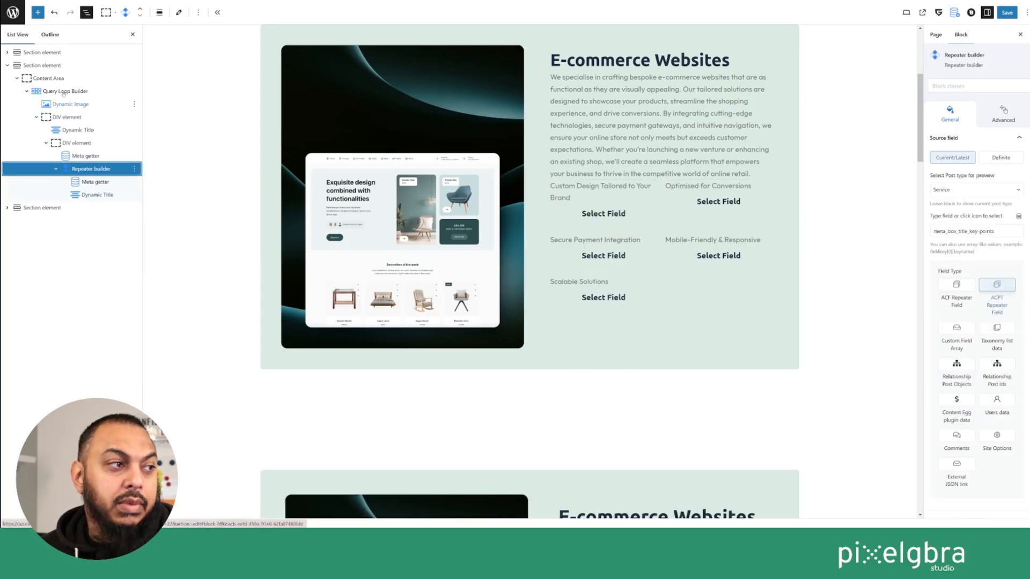
click(103, 183)
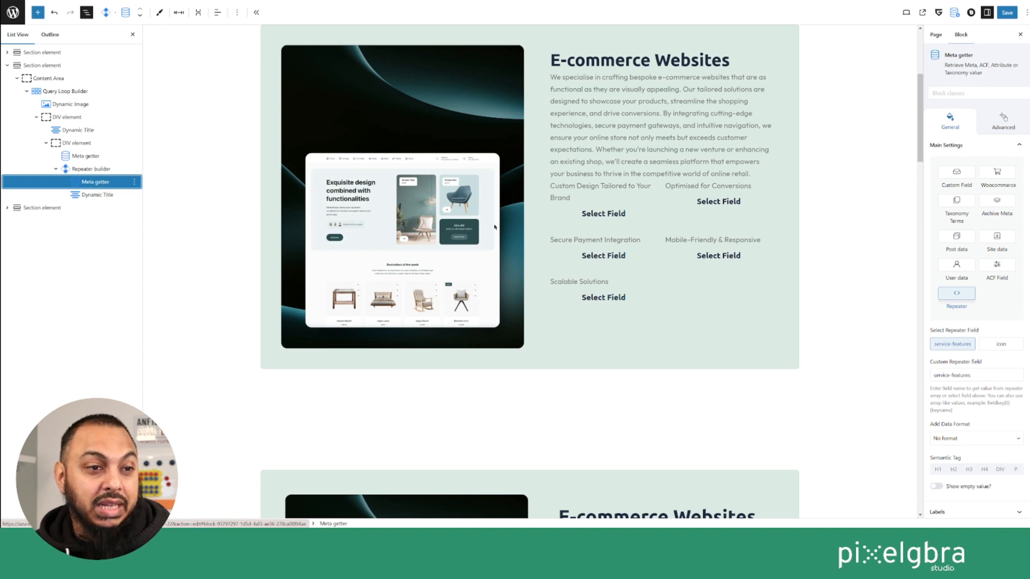
click(555, 240)
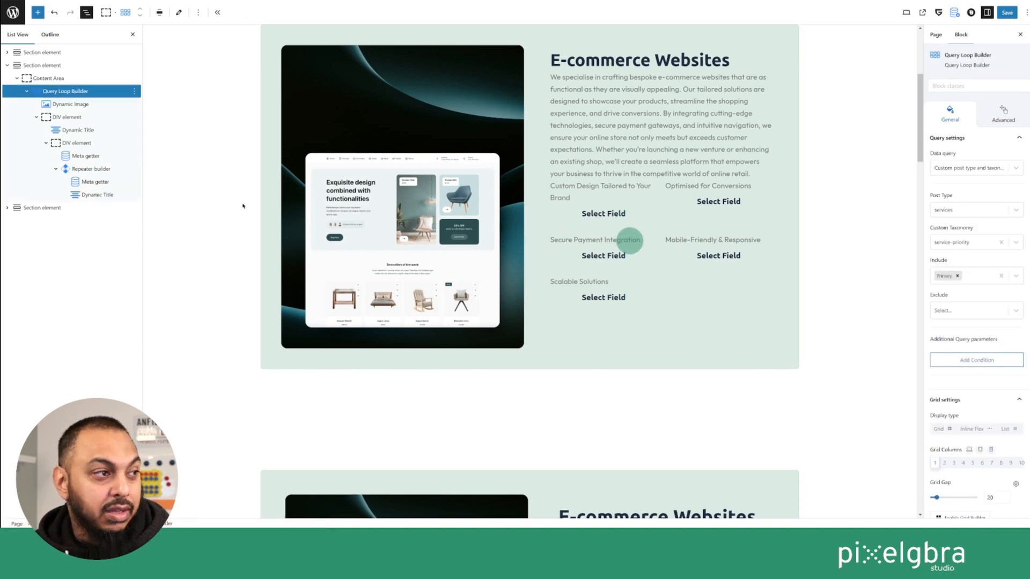
click(90, 183)
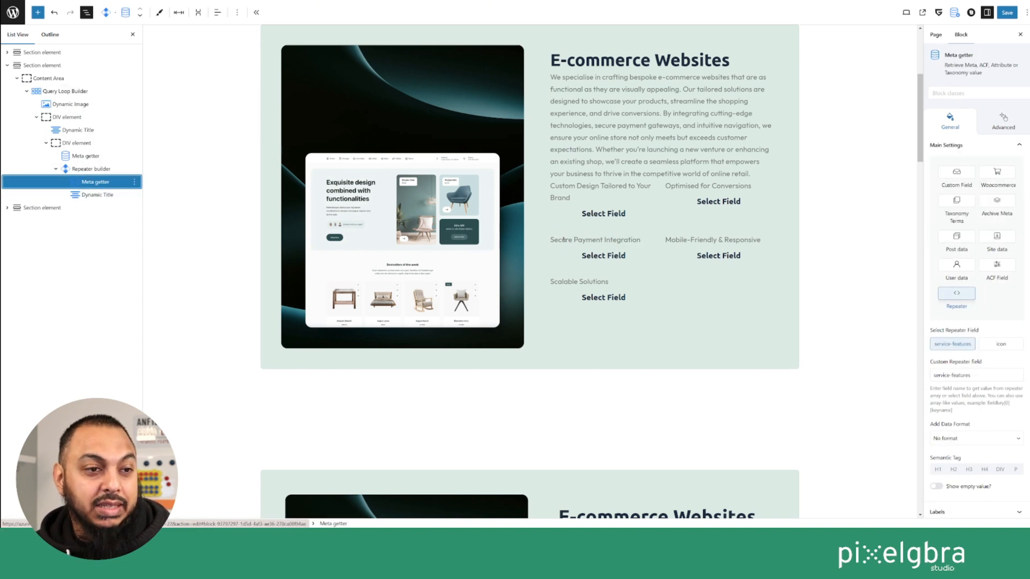
scroll(620, 339, up, 2)
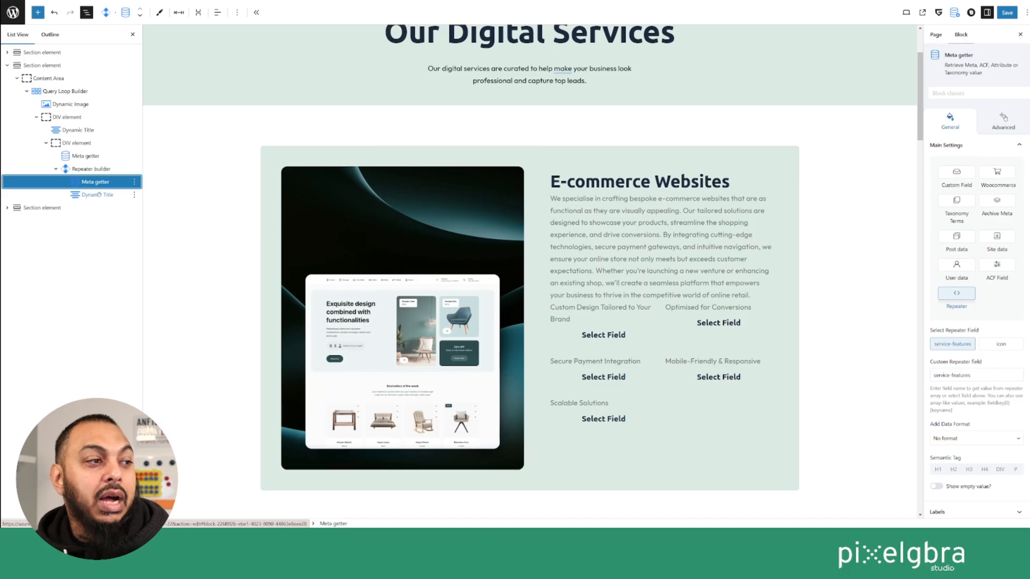
click(121, 199)
click(134, 195)
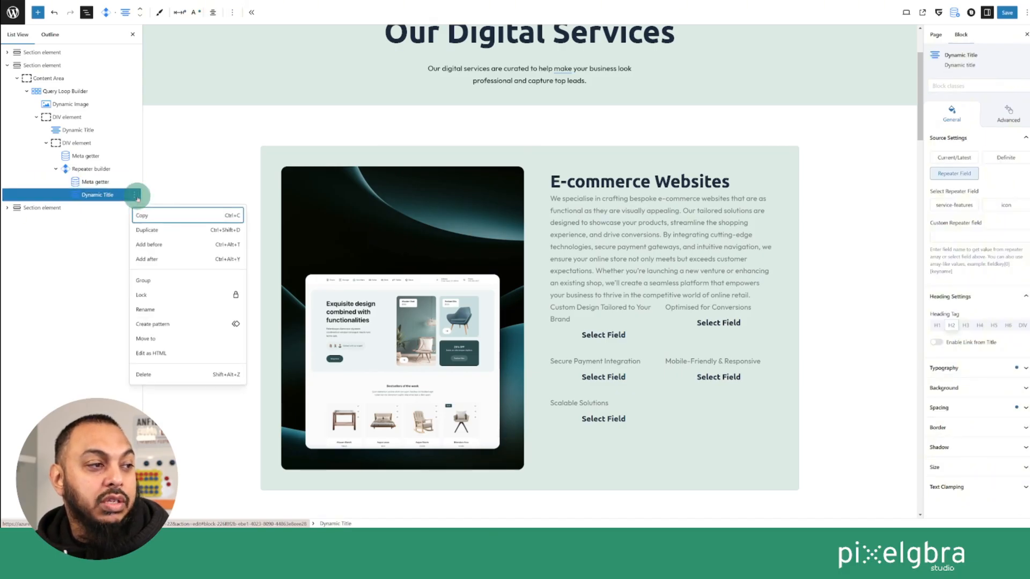
click(186, 380)
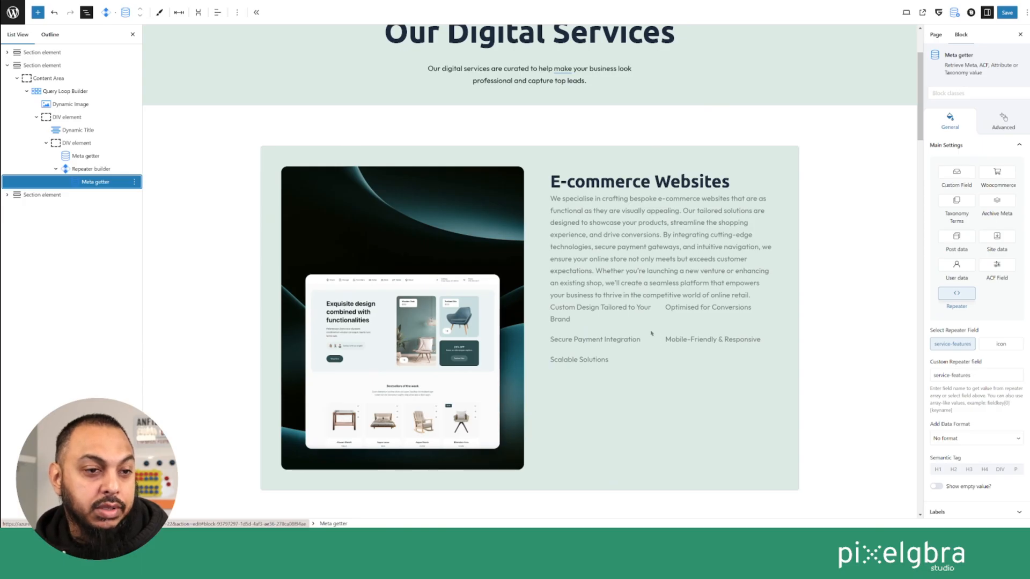
Set the Repeater builder's top padding to 50 to separate the key points from the description
click(88, 170)
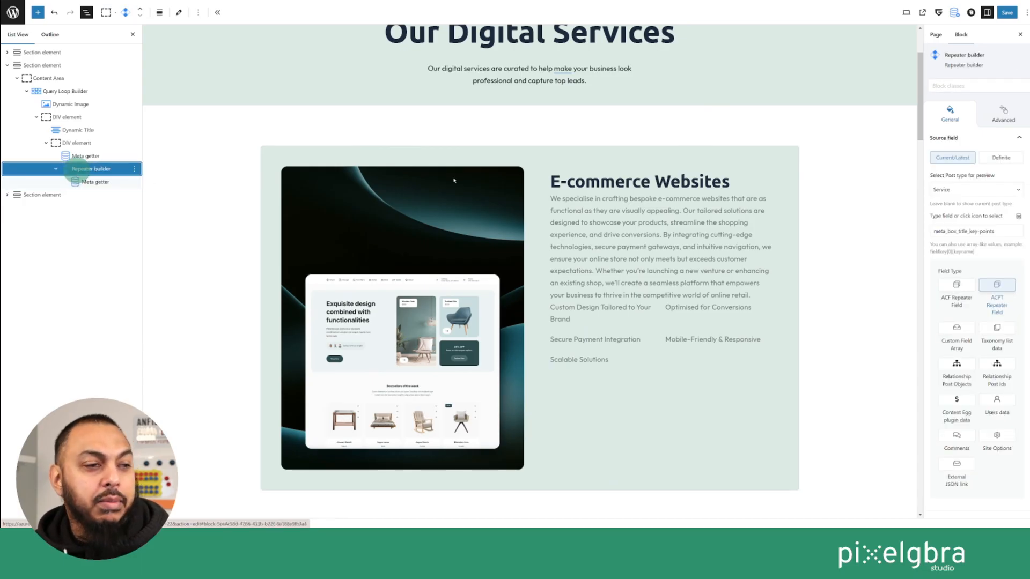
scroll(935, 414, down, 5)
click(945, 411)
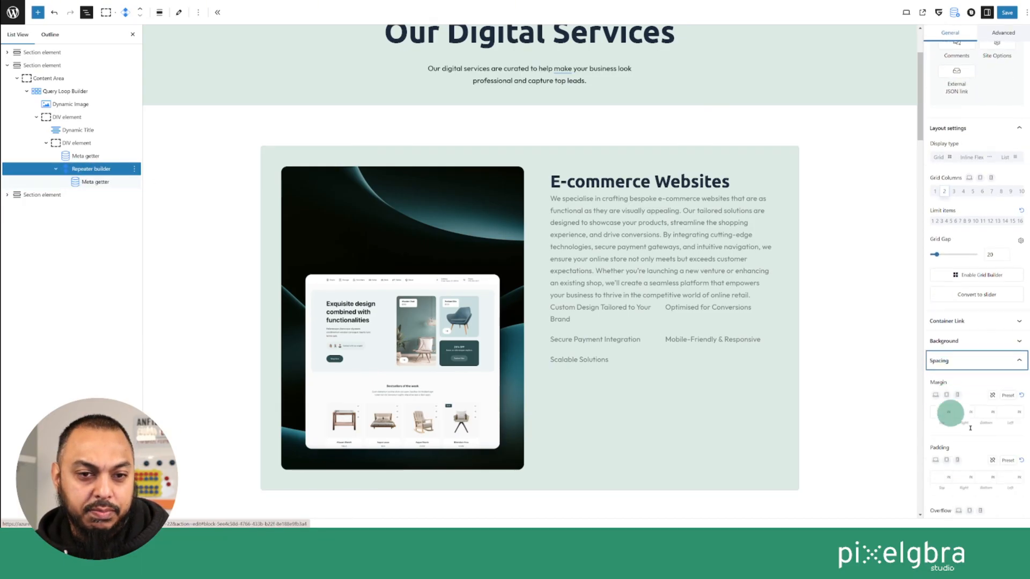
scroll(947, 424, down, 2)
click(937, 437)
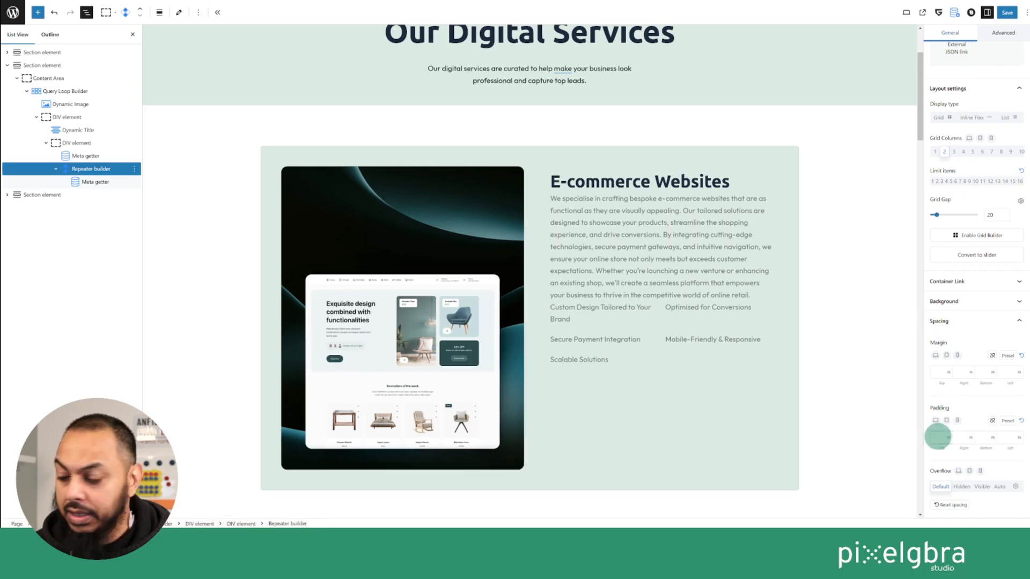
text(50)
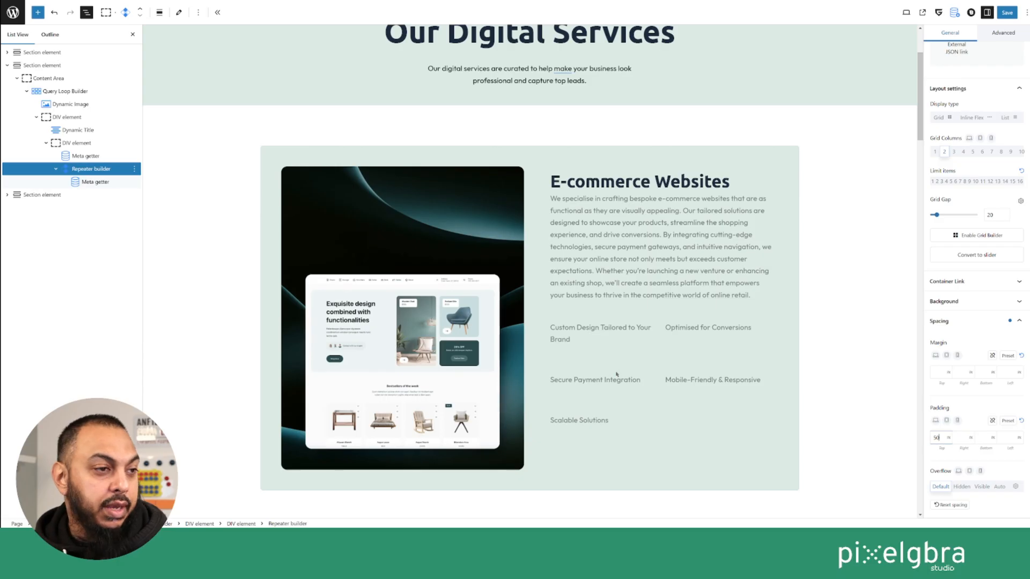
scroll(961, 427, down, 2)
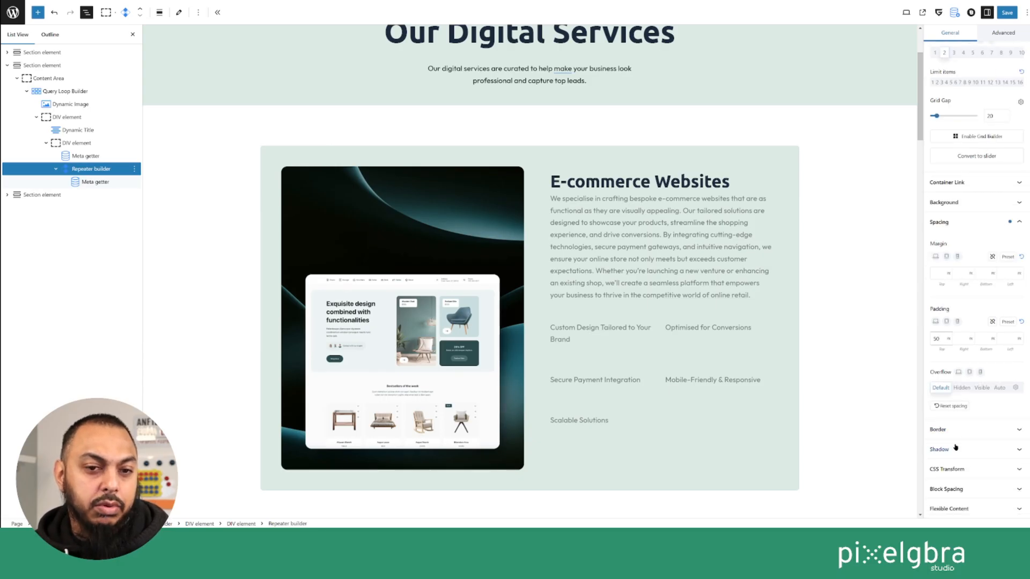
scroll(967, 477, up, 2)
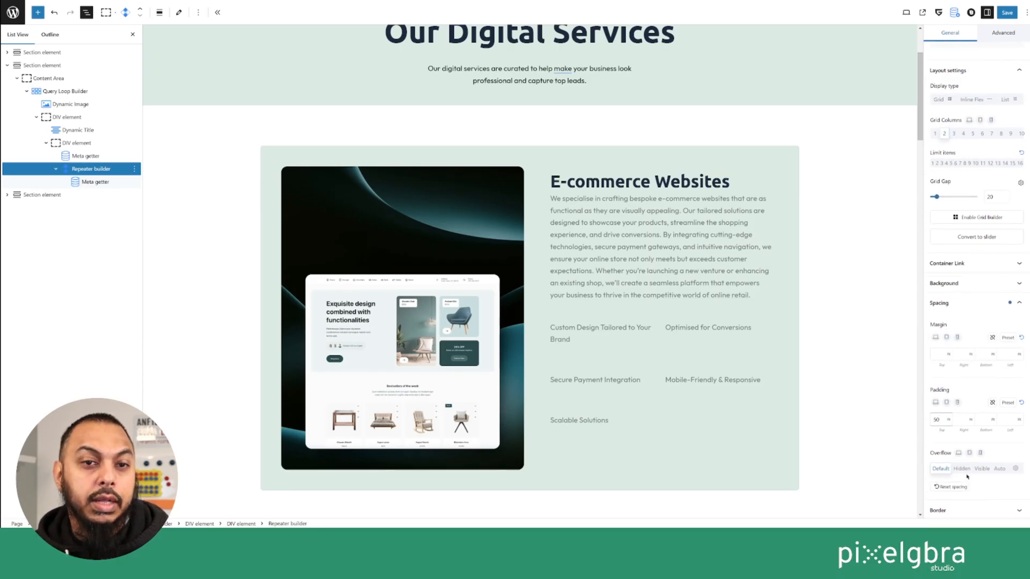
scroll(967, 477, down, 2)
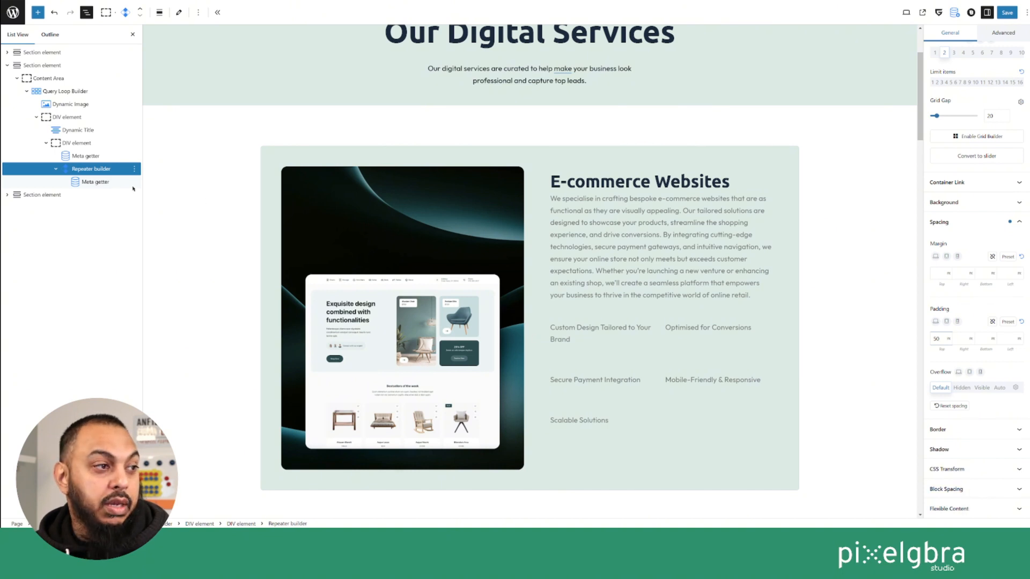
Set the value typography font size of the Meta getter inside the Repeater builder to the text-s variable
click(100, 182)
click(960, 370)
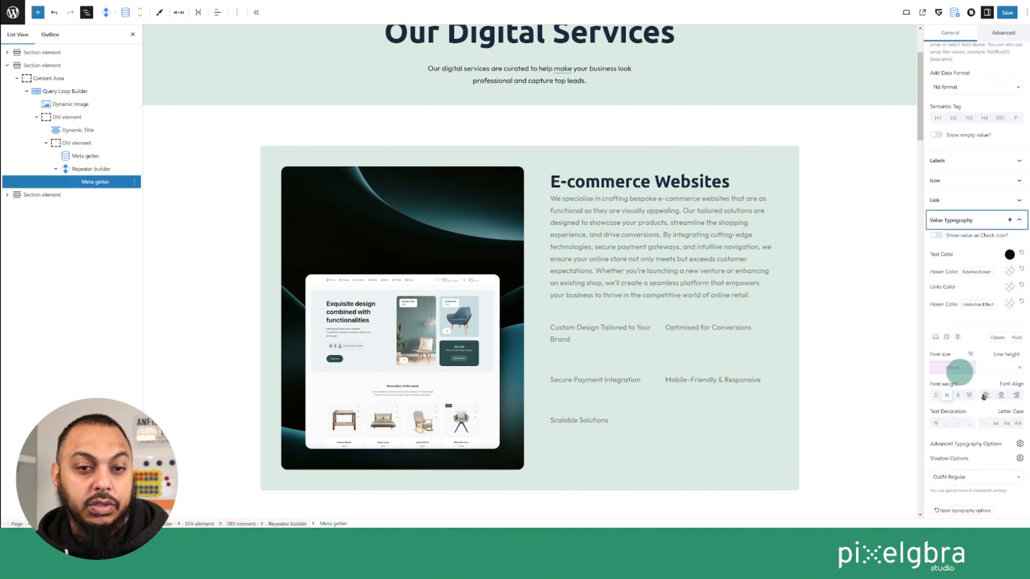
click(950, 359)
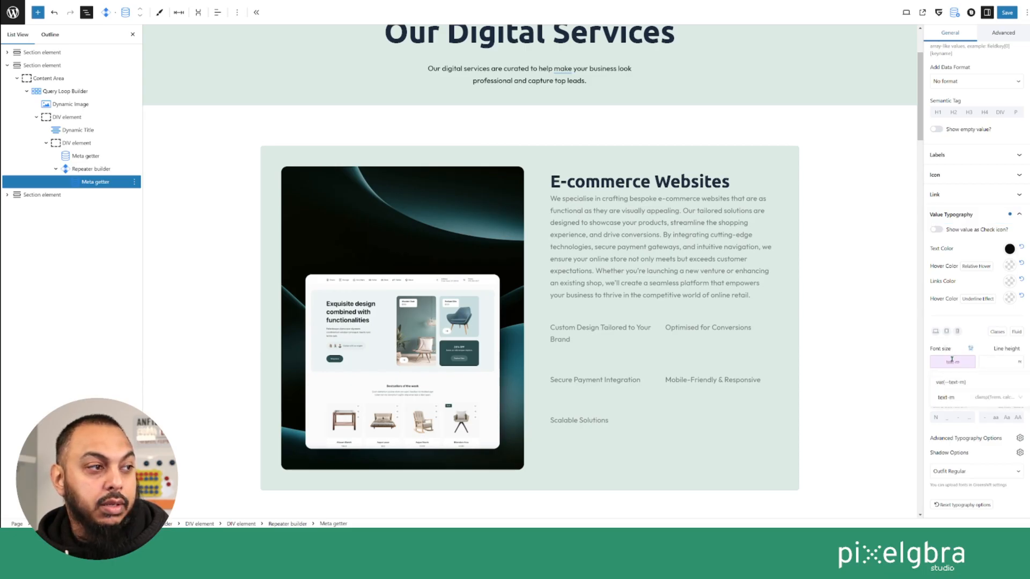
click(955, 398)
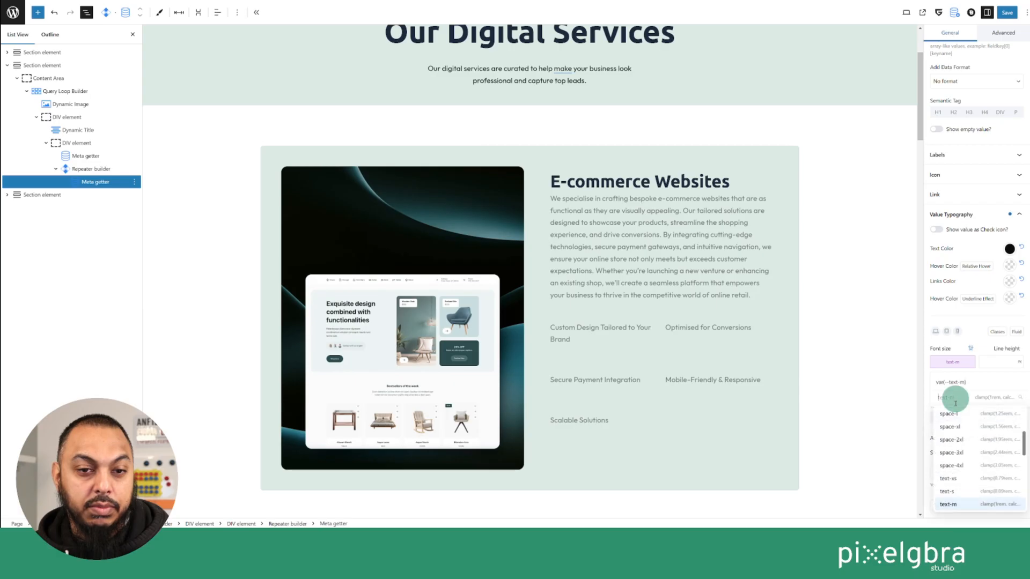
click(962, 492)
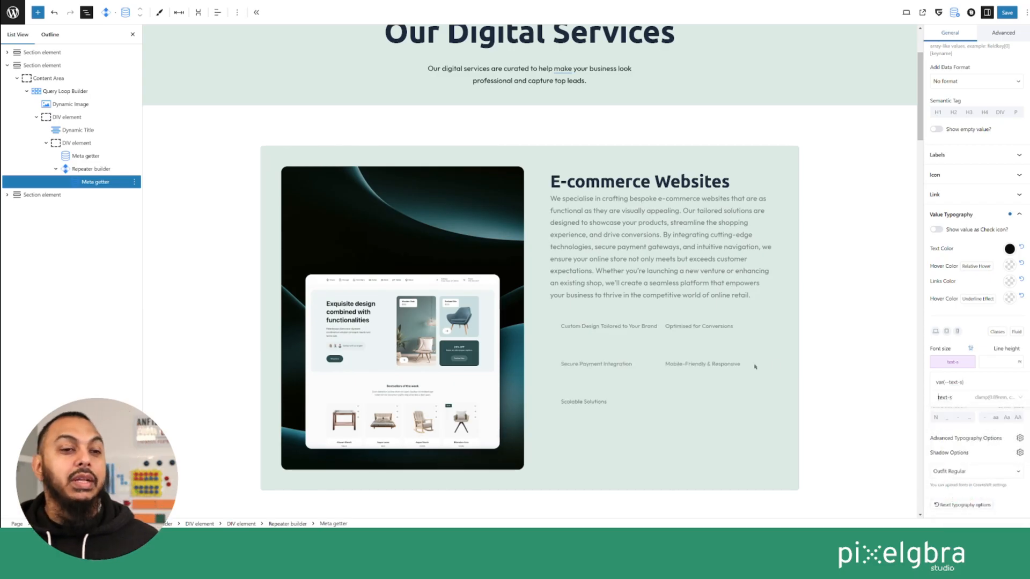
click(724, 348)
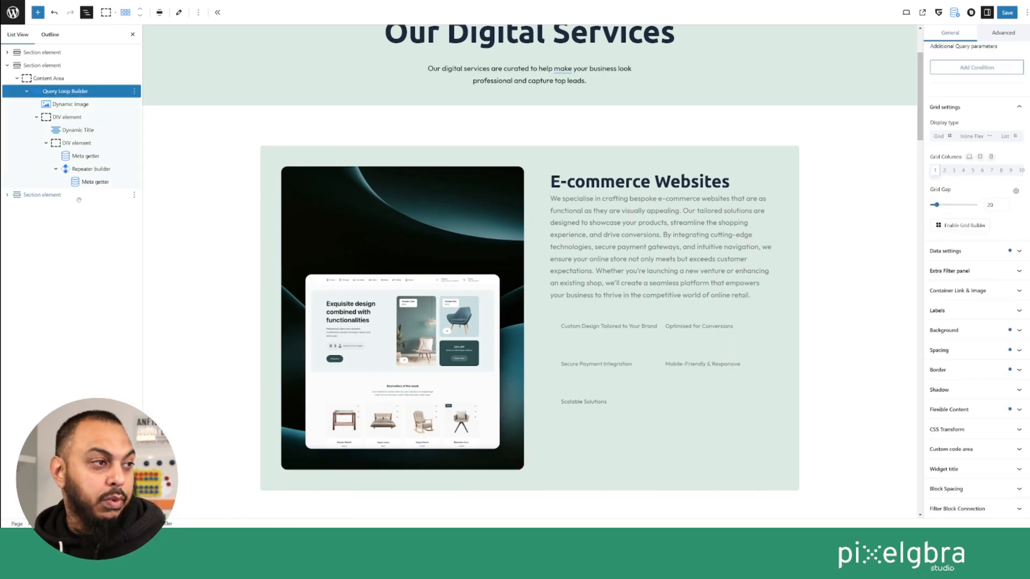
Duplicate the Meta getter inside the Repeater builder
click(89, 181)
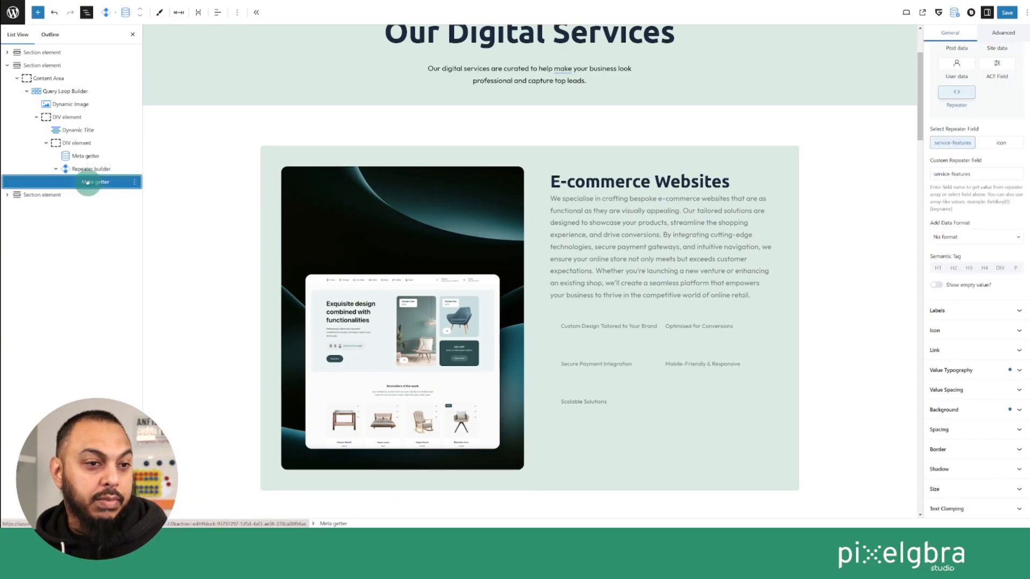
click(134, 182)
click(149, 208)
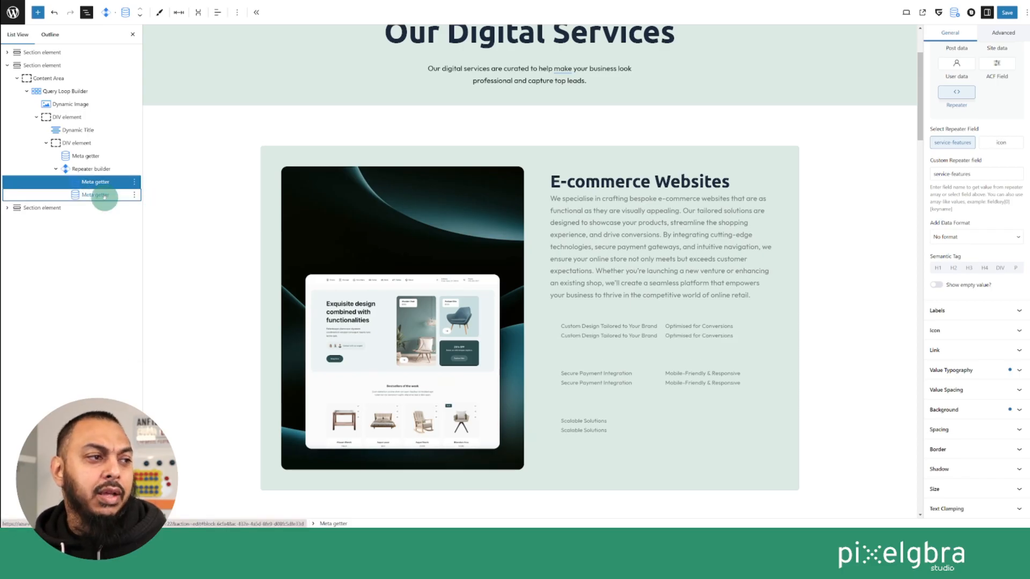
click(104, 197)
Assign the icon repeater field to the first Meta getter inside the Repeater builder
click(105, 184)
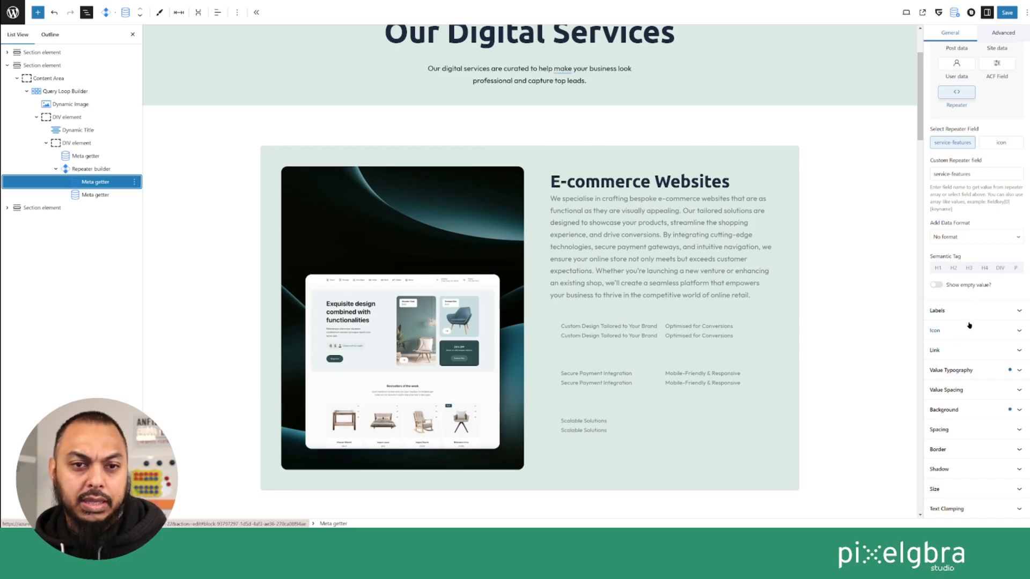
scroll(969, 325, up, 5)
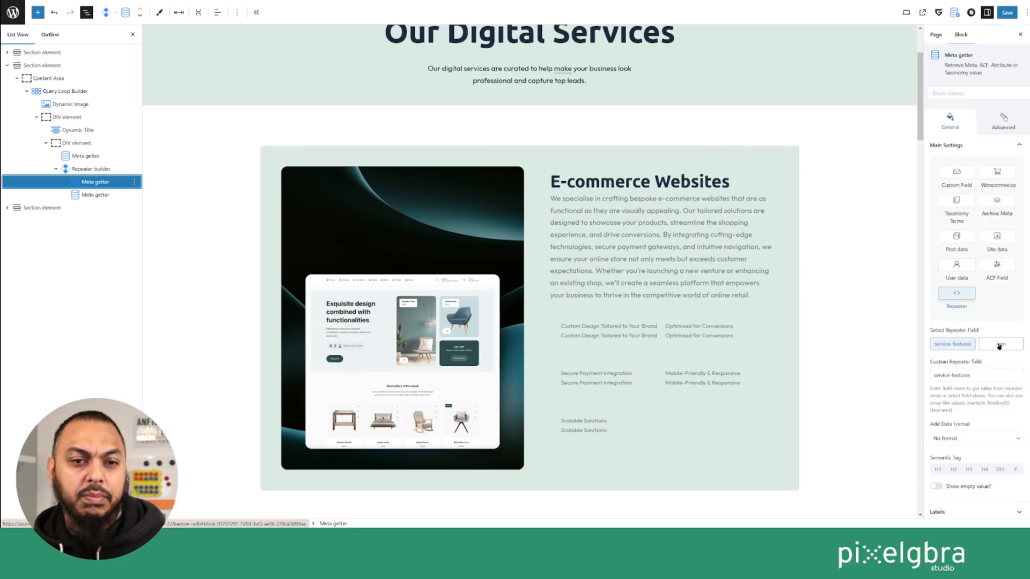
click(999, 345)
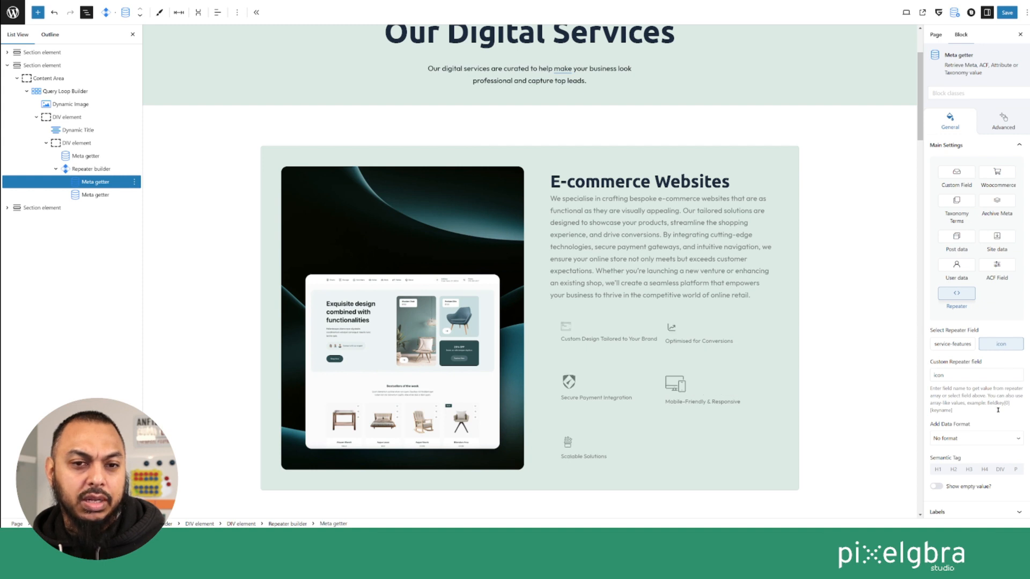
Compare the key points list with the reference card below and save the page
scroll(992, 431, down, 2)
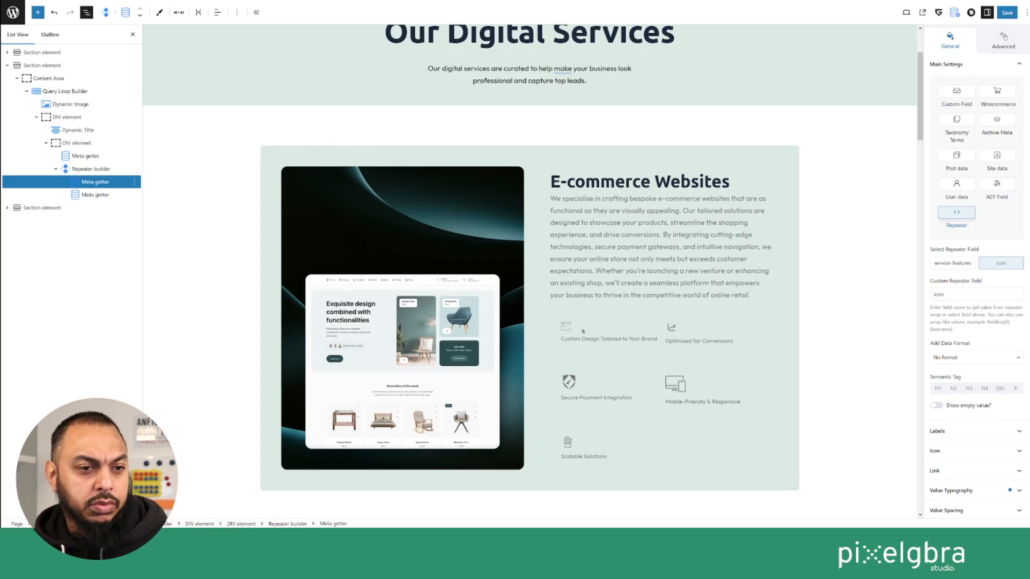
scroll(589, 327, down, 5)
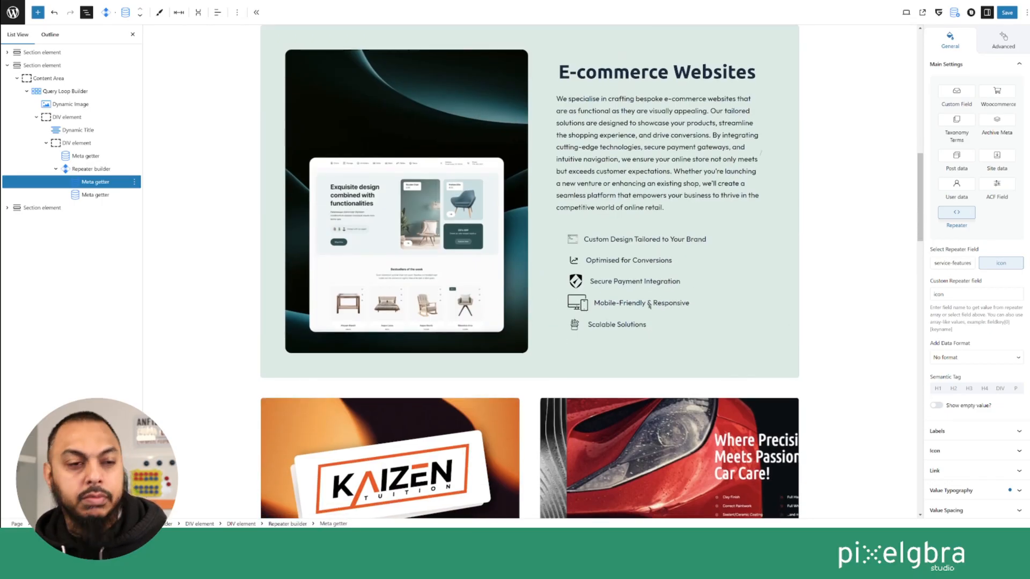
scroll(664, 310, up, 8)
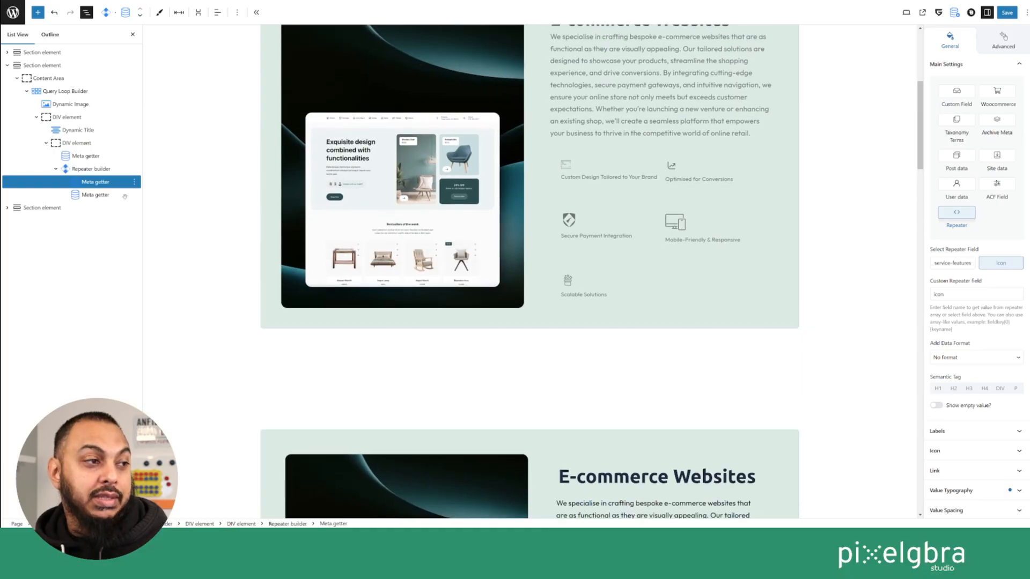
click(89, 169)
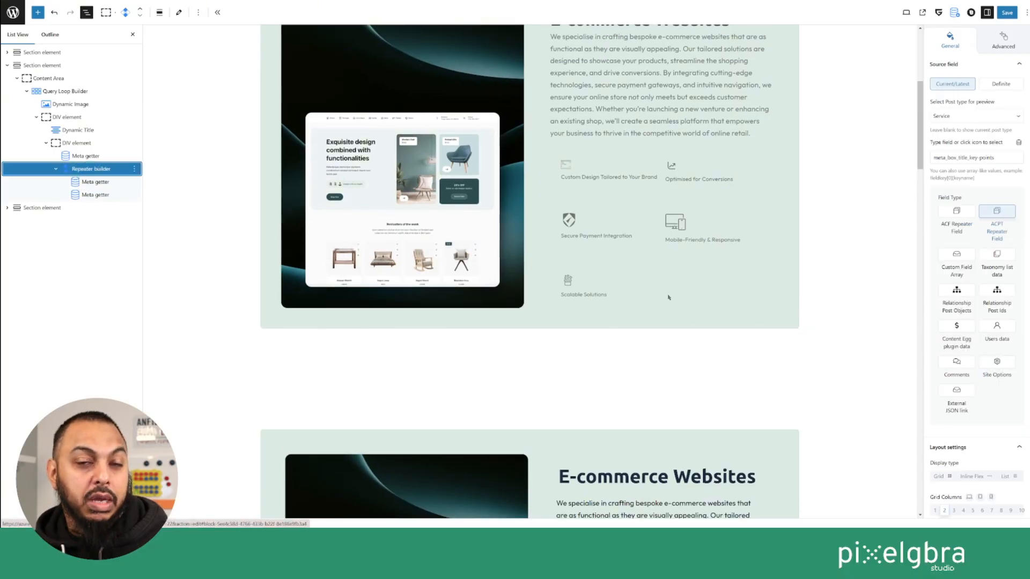
click(1007, 12)
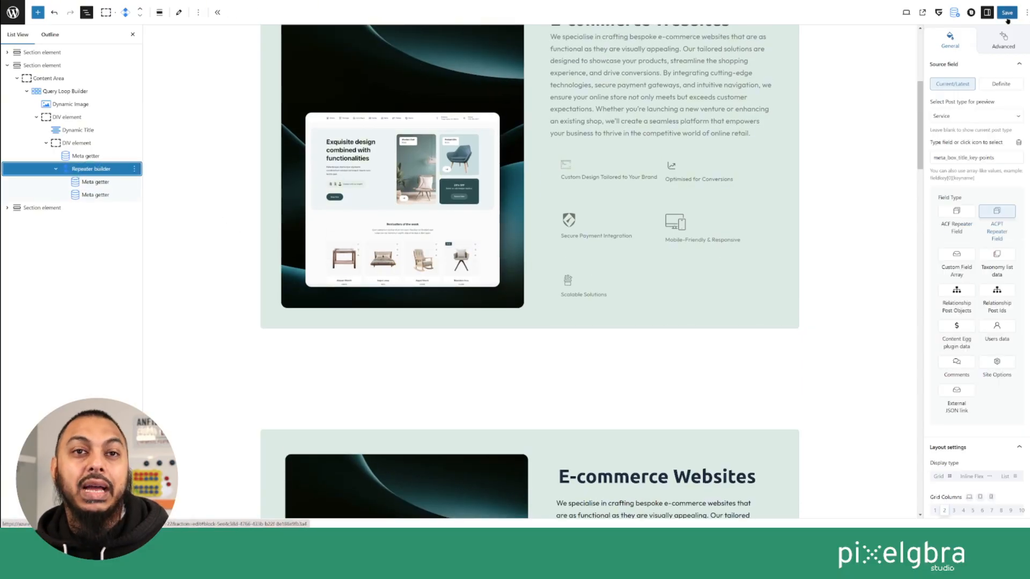
Review the service card and its key points on the published Our Digital Services page, and return to the editor
click(923, 13)
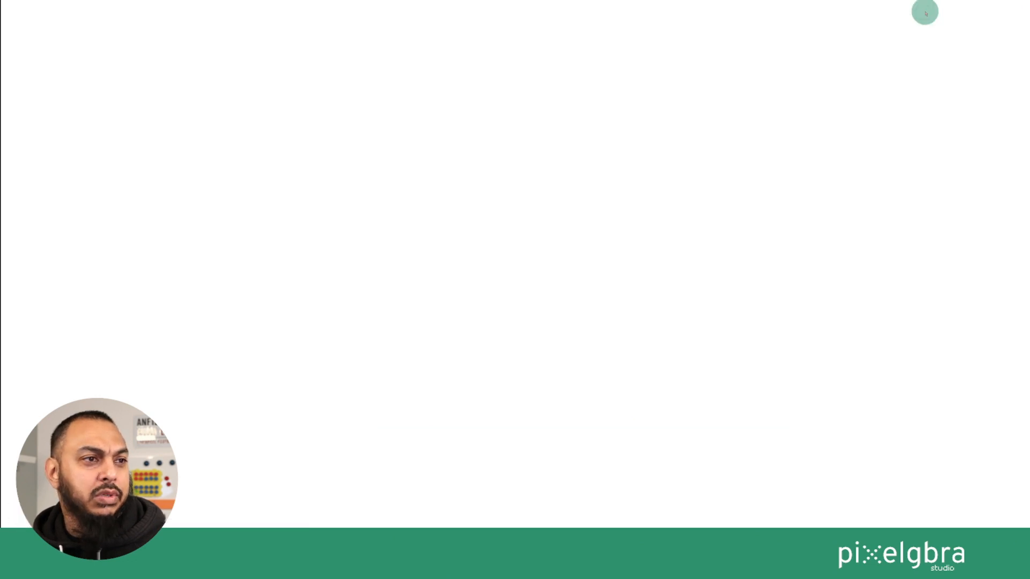
scroll(777, 204, down, 3)
scroll(754, 235, down, 1)
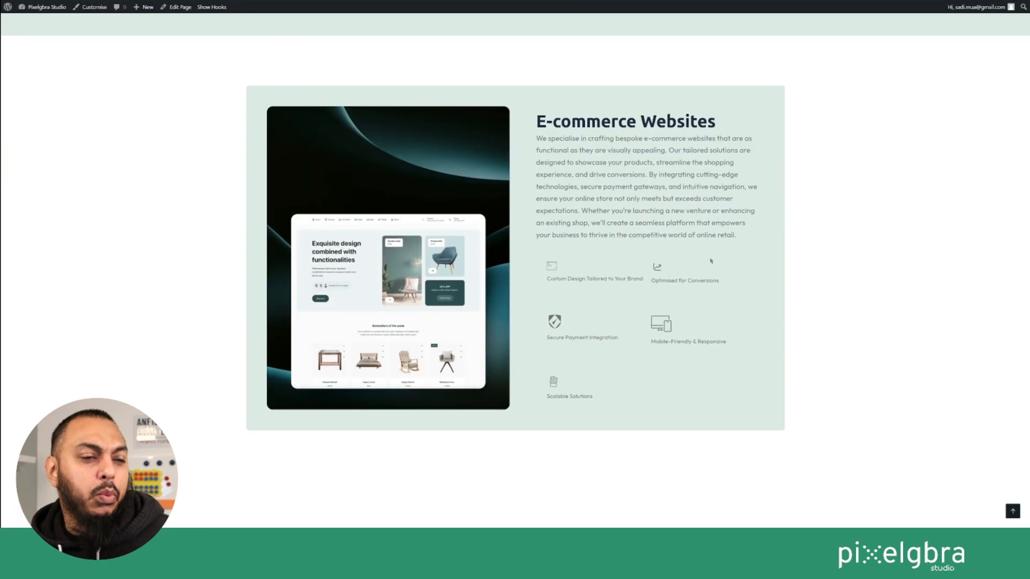
scroll(517, 239, up, 3)
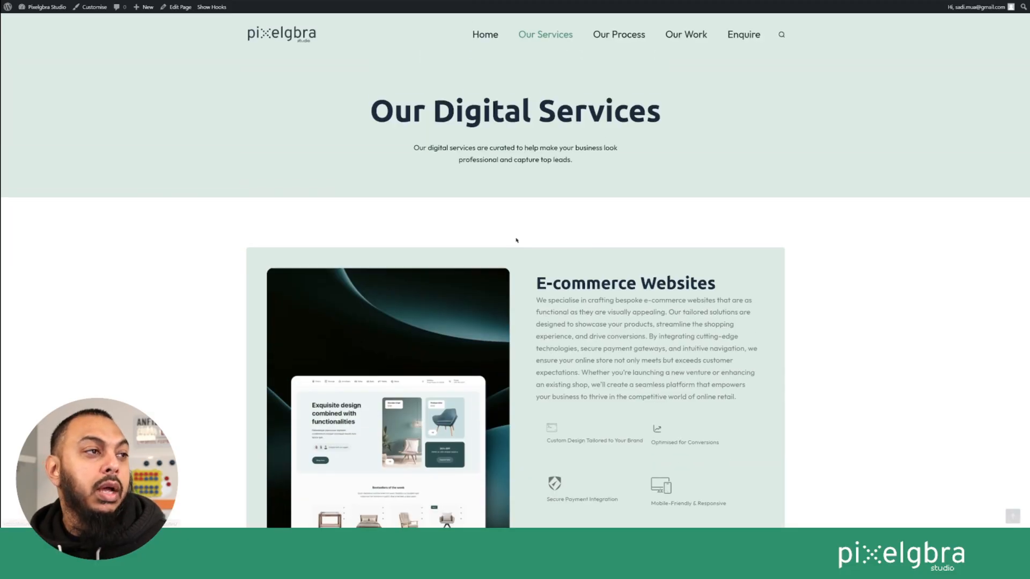
key(ctrl+shift+Tab)
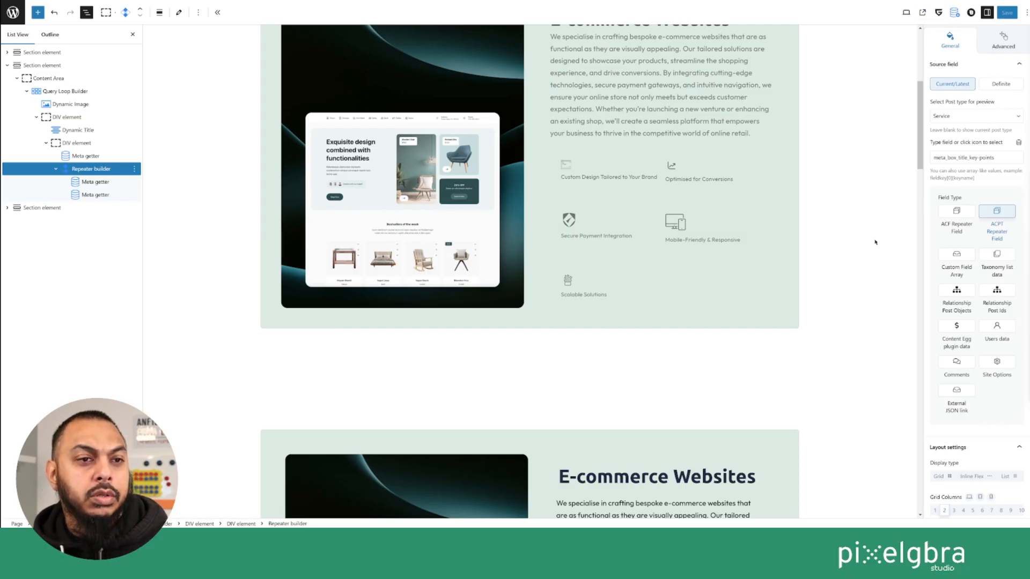
Set the Repeater builder's grid gap to 5
scroll(772, 236, down, 3)
scroll(966, 333, down, 3)
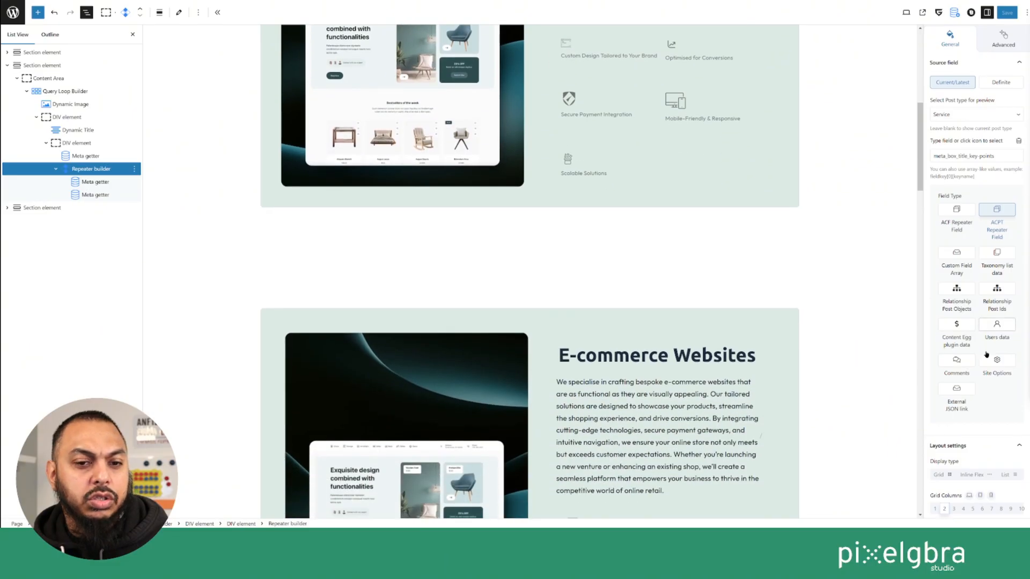
scroll(899, 340, up, 1)
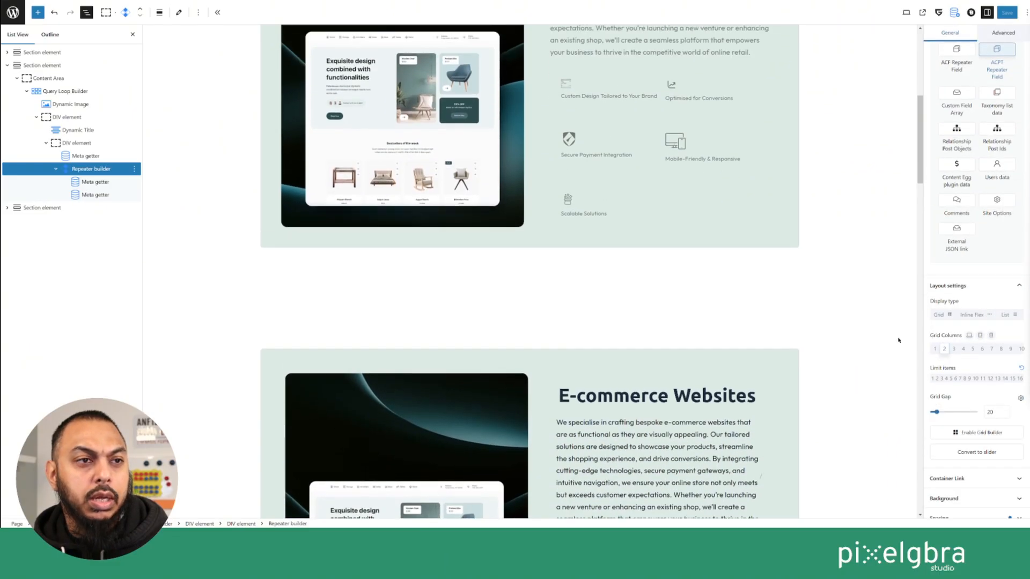
scroll(997, 457, down, 2)
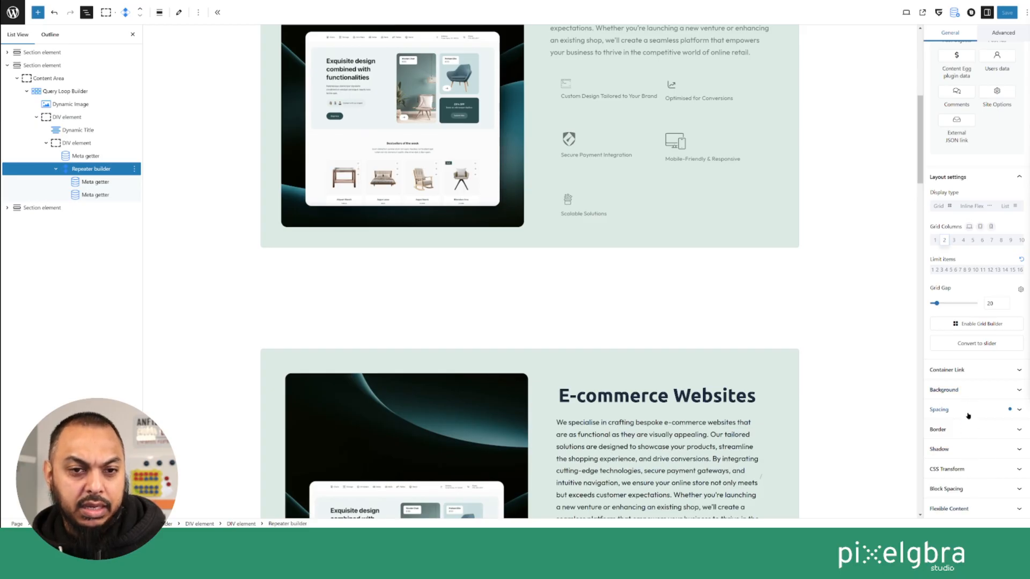
scroll(968, 416, up, 4)
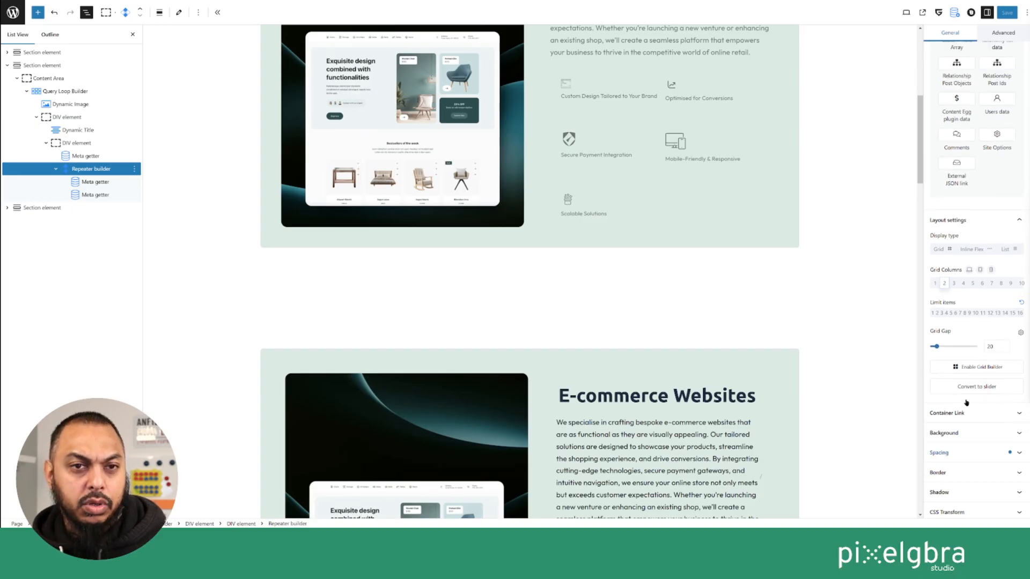
click(93, 167)
scroll(986, 213, up, 3)
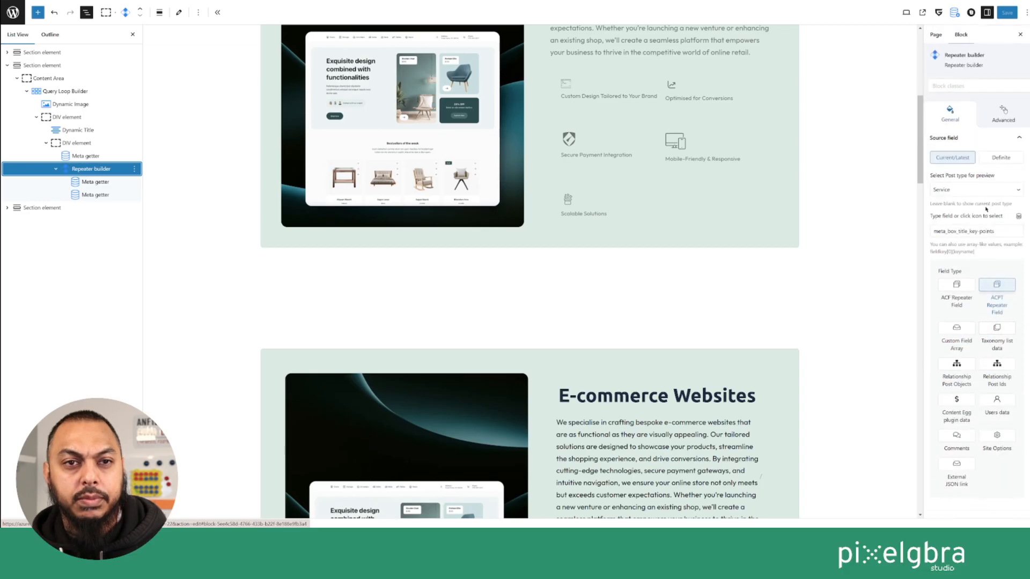
scroll(980, 229, down, 6)
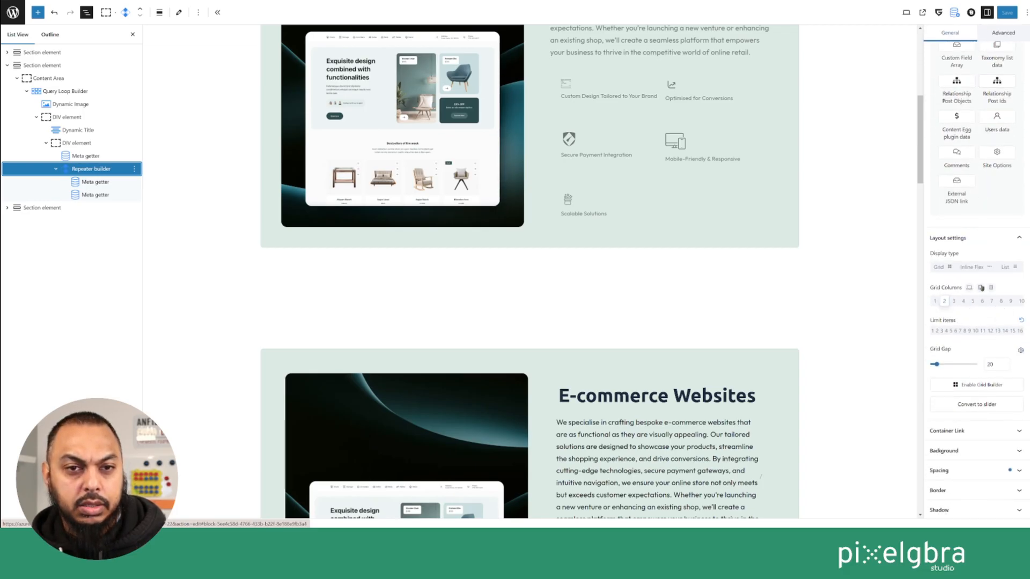
scroll(981, 334, down, 1)
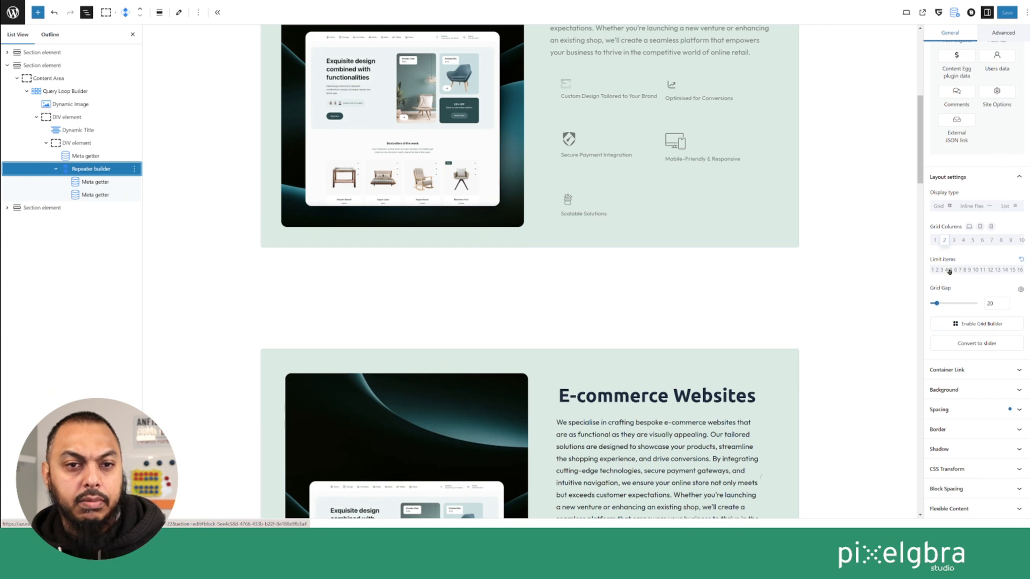
double_click(991, 304)
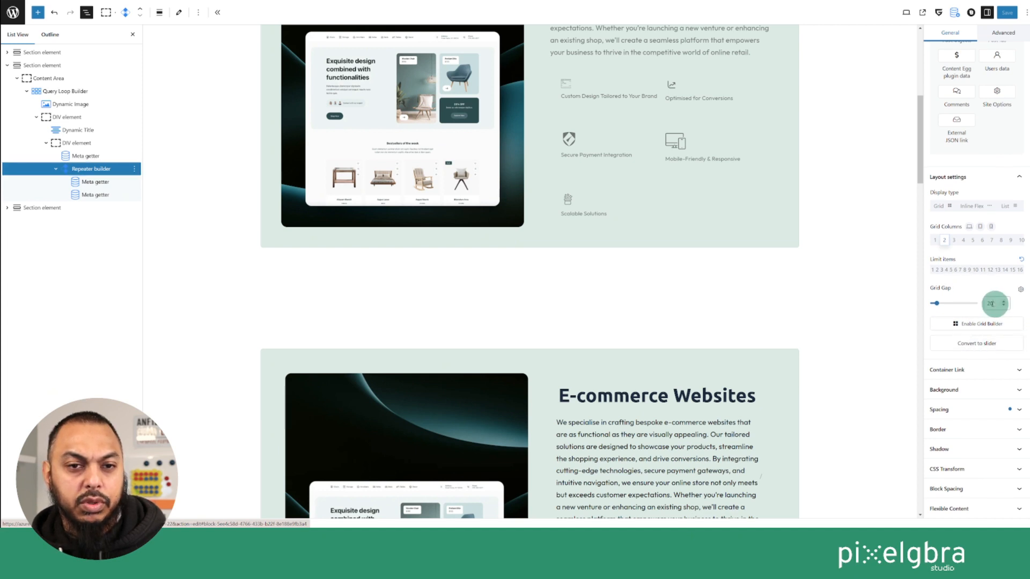
text(5)
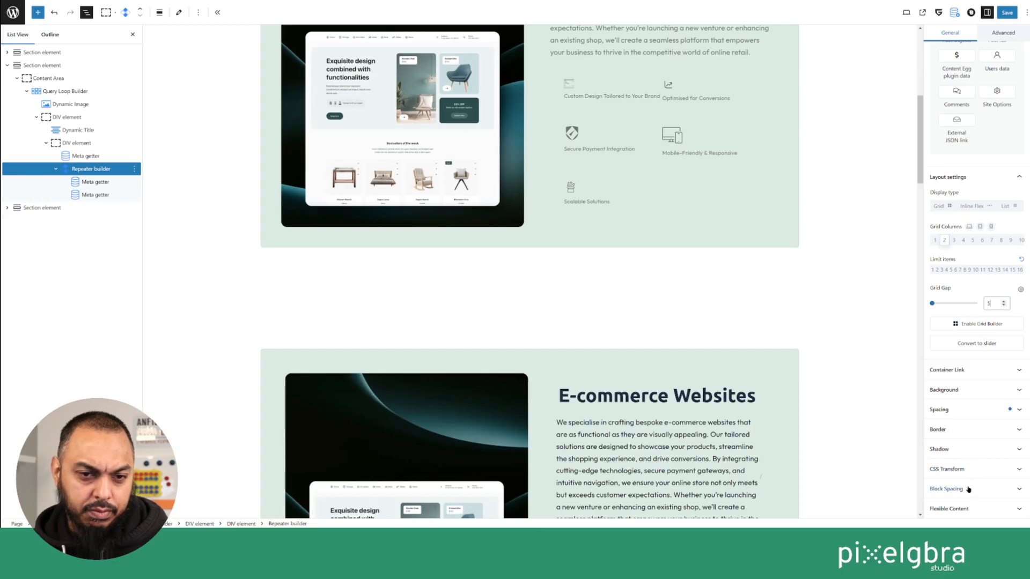
Set the Repeater builder's flexible content to Flex with the Row direction, trying the column direction as well
click(967, 508)
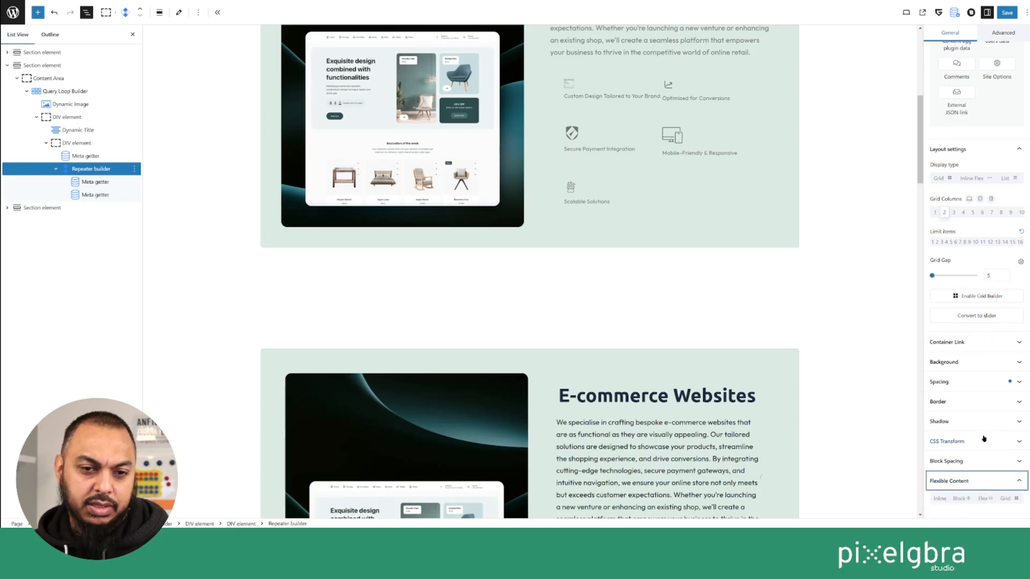
click(986, 498)
scroll(1004, 429, down, 4)
scroll(1003, 429, down, 3)
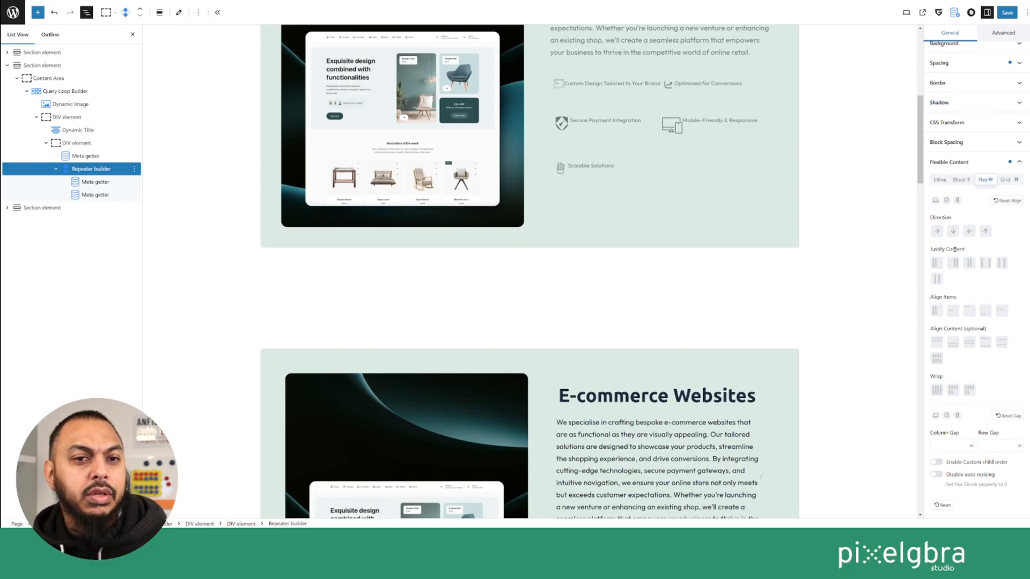
click(934, 231)
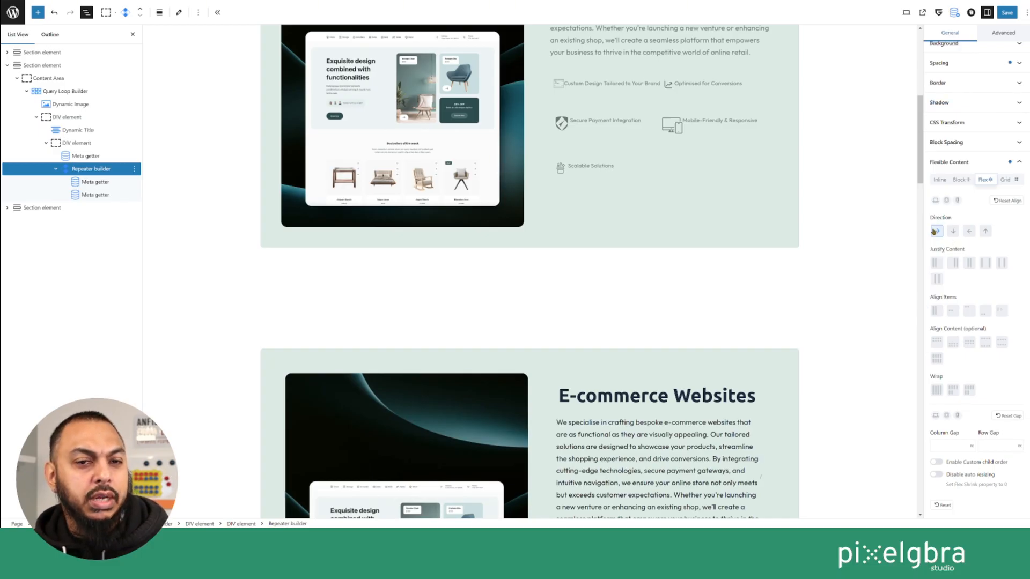
click(953, 231)
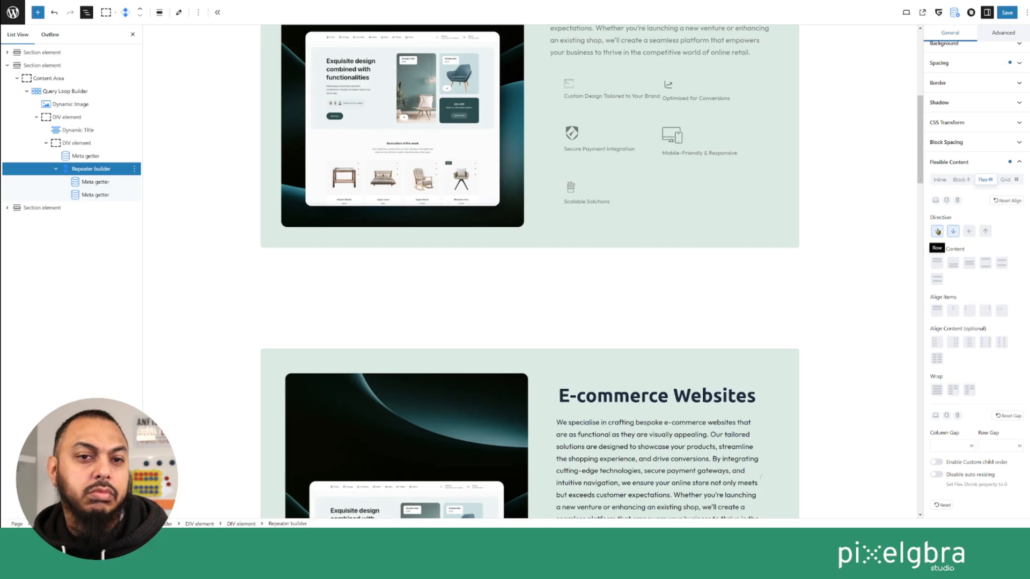
click(937, 231)
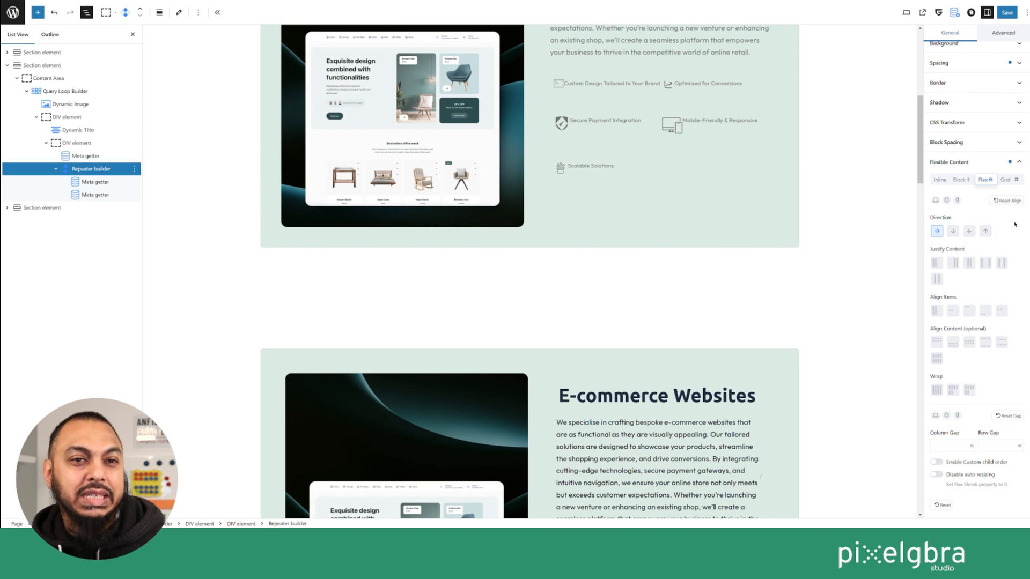
Set the Repeater builder's grid columns to 1 and check the key points list in the card
scroll(1014, 225, up, 5)
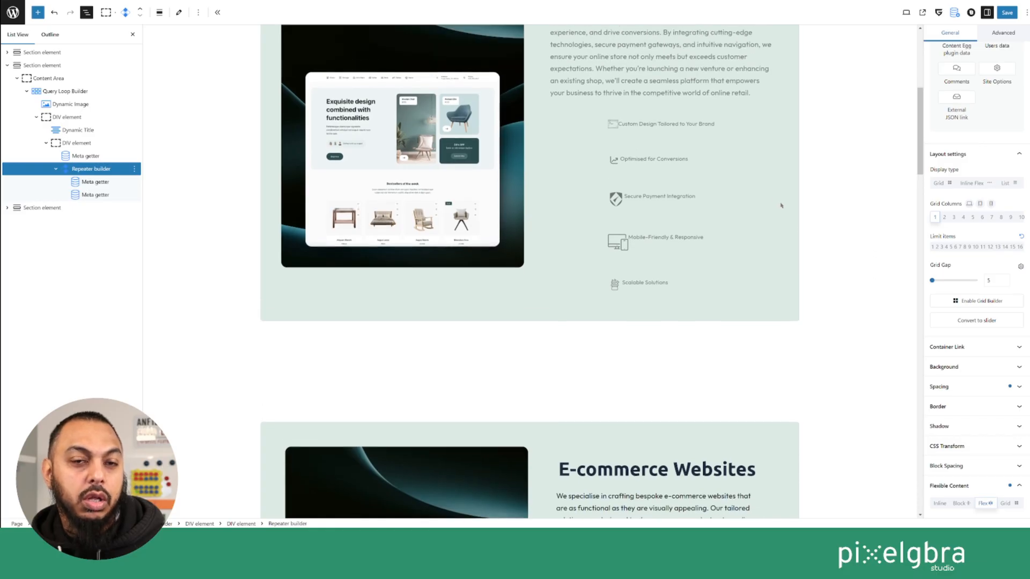
scroll(781, 206, down, 6)
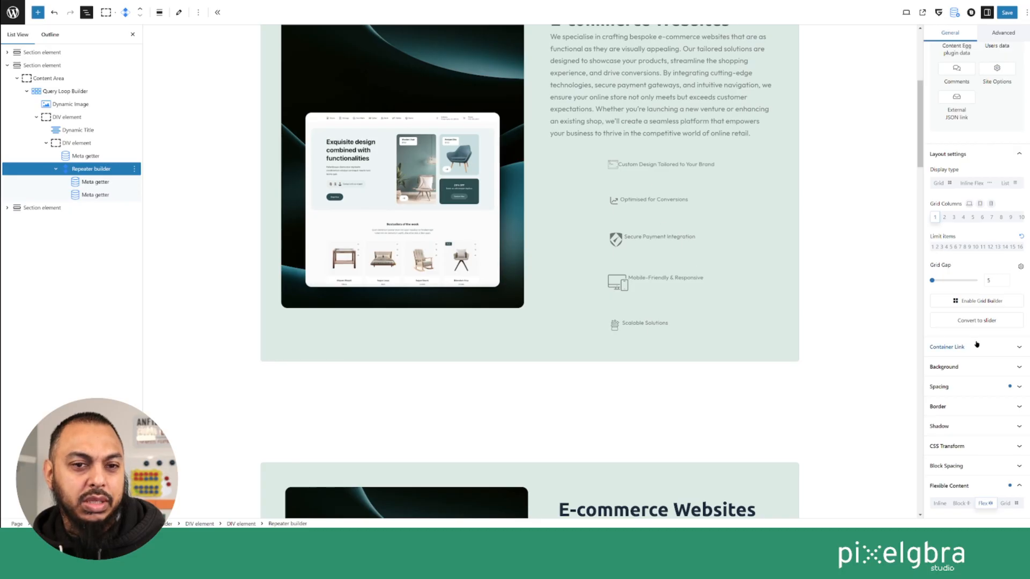
scroll(1011, 345, up, 6)
scroll(1012, 345, down, 6)
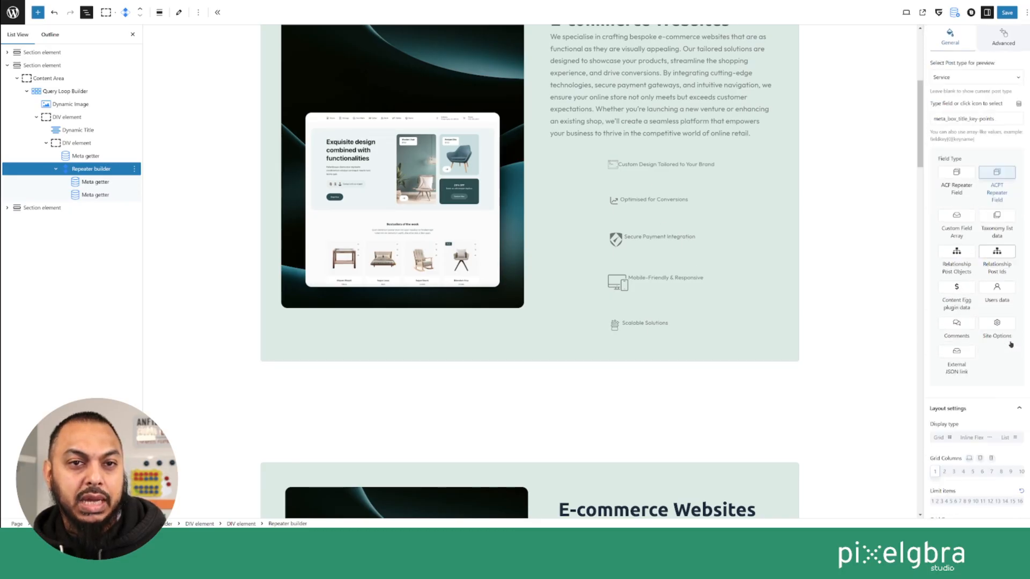
Set the row gap in the Repeater builder's flex settings to 0 and save the page
scroll(992, 422, down, 8)
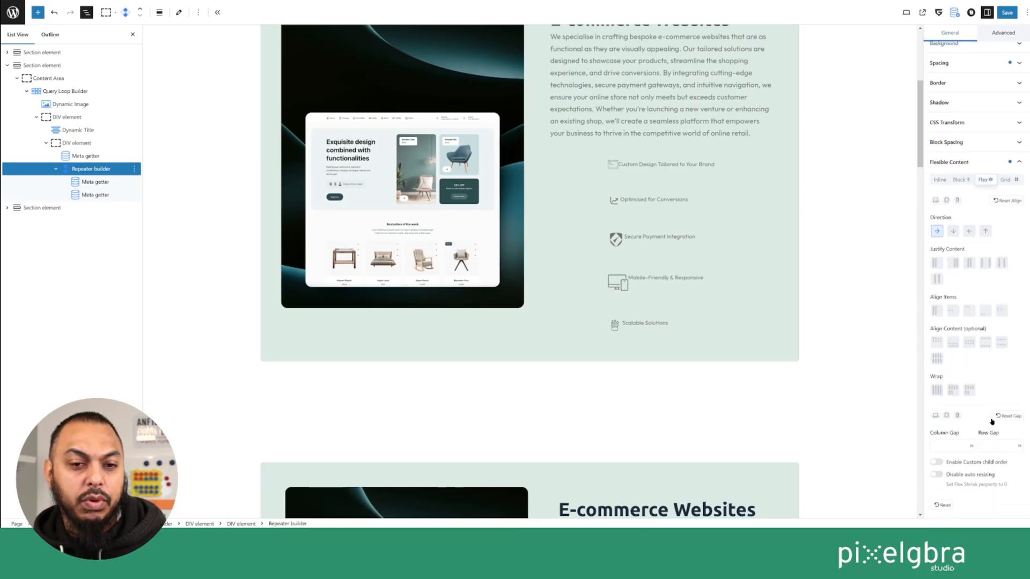
click(984, 448)
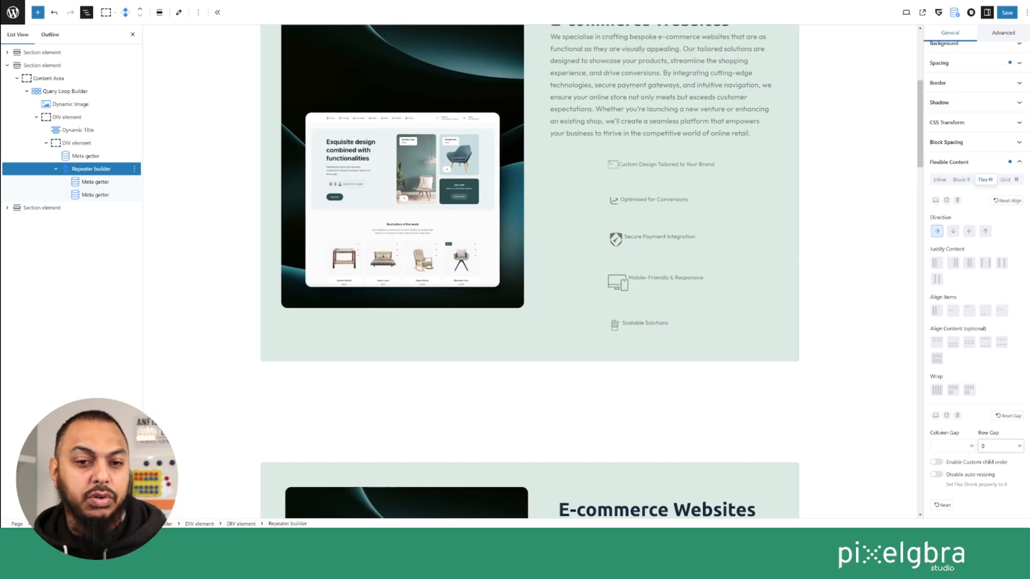
key(ctrl+s)
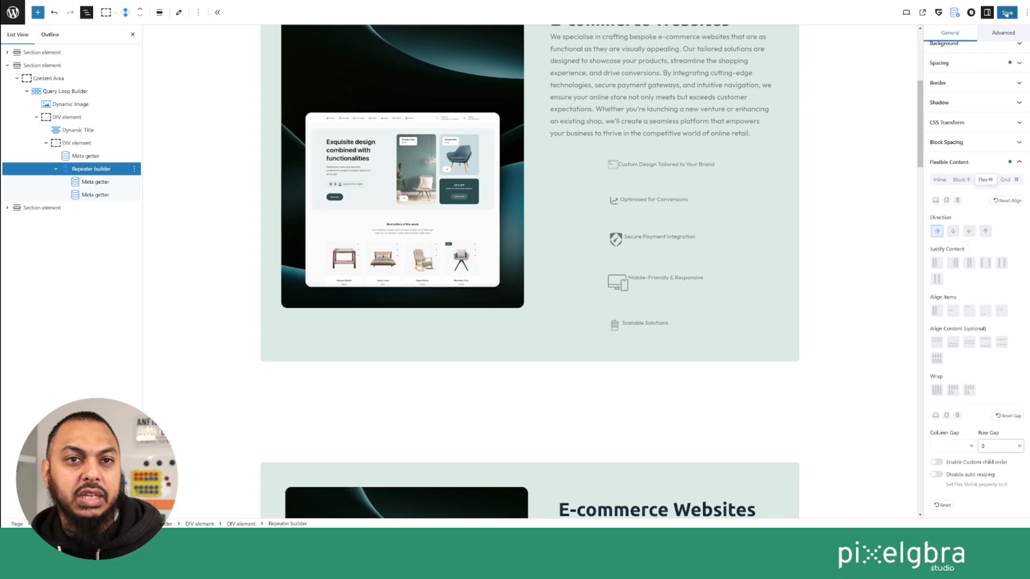
Clear the top padding in the Repeater builder's Spacing settings
click(961, 142)
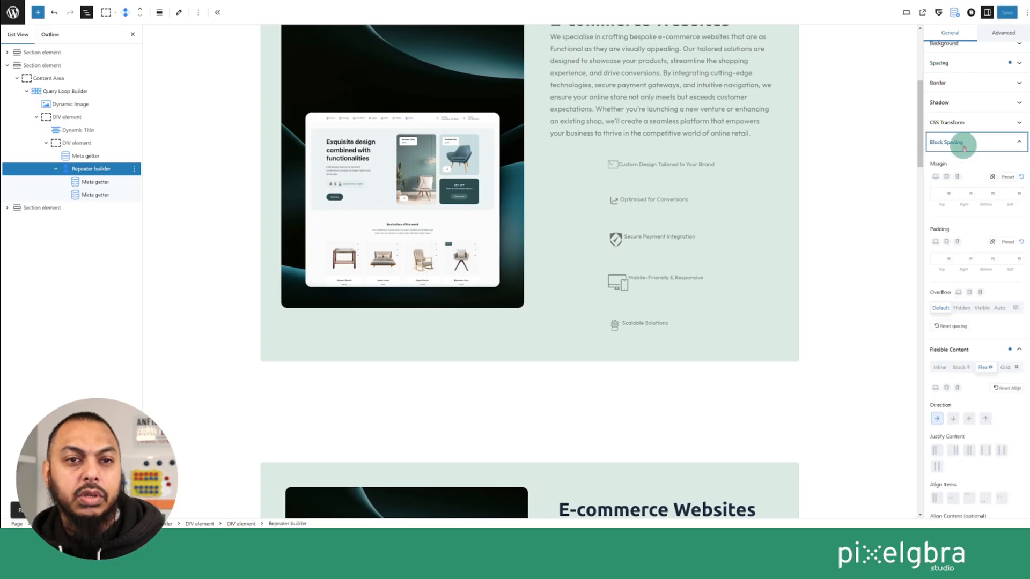
scroll(1009, 180, up, 3)
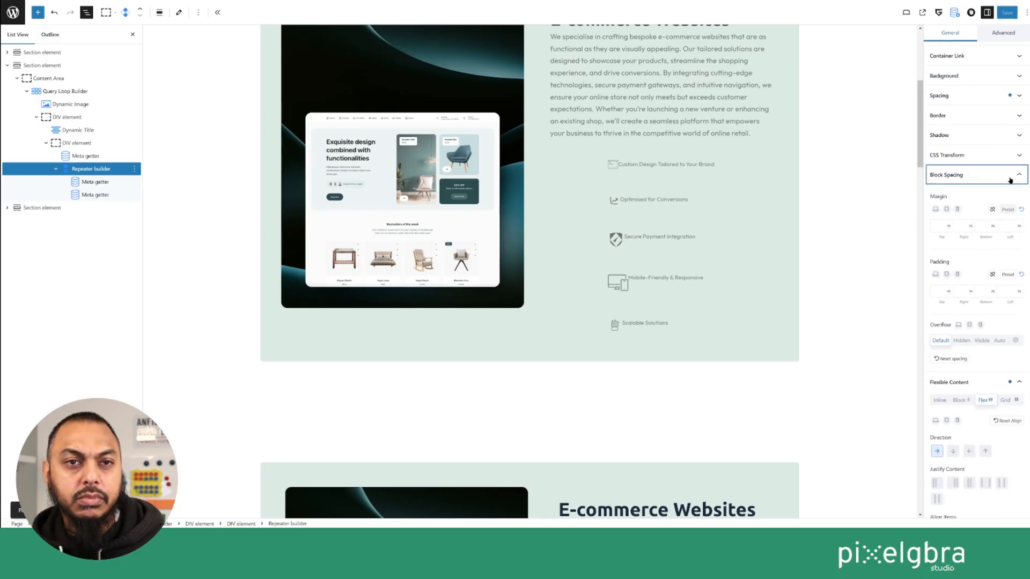
click(1010, 180)
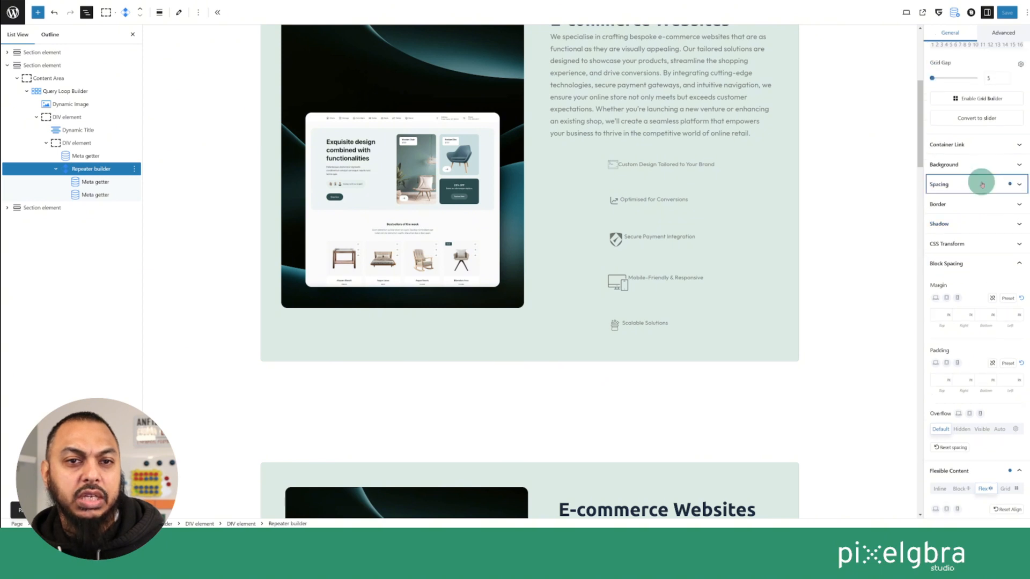
click(939, 301)
text(50)
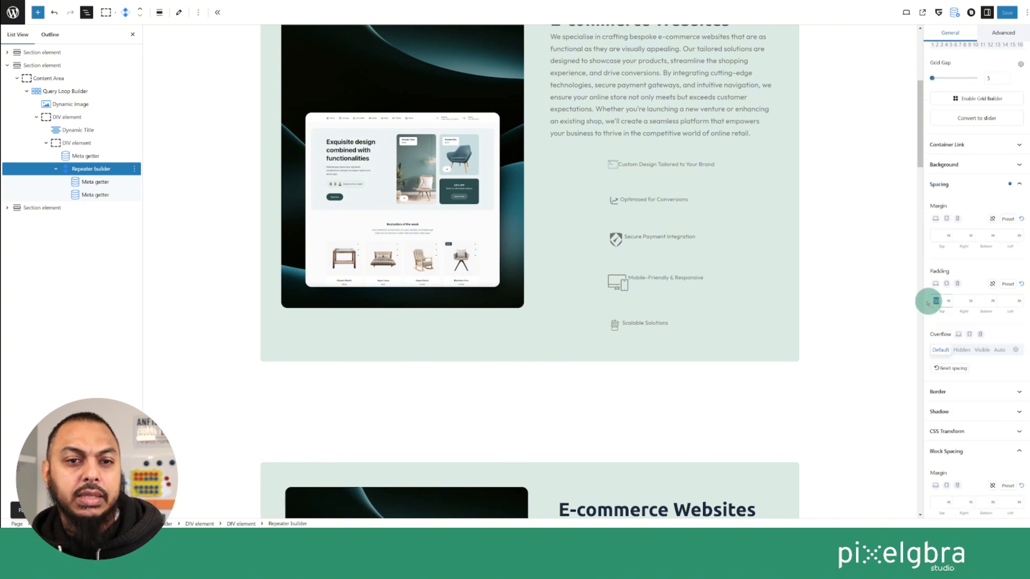
key(BackSpace)
key(BackSpace)
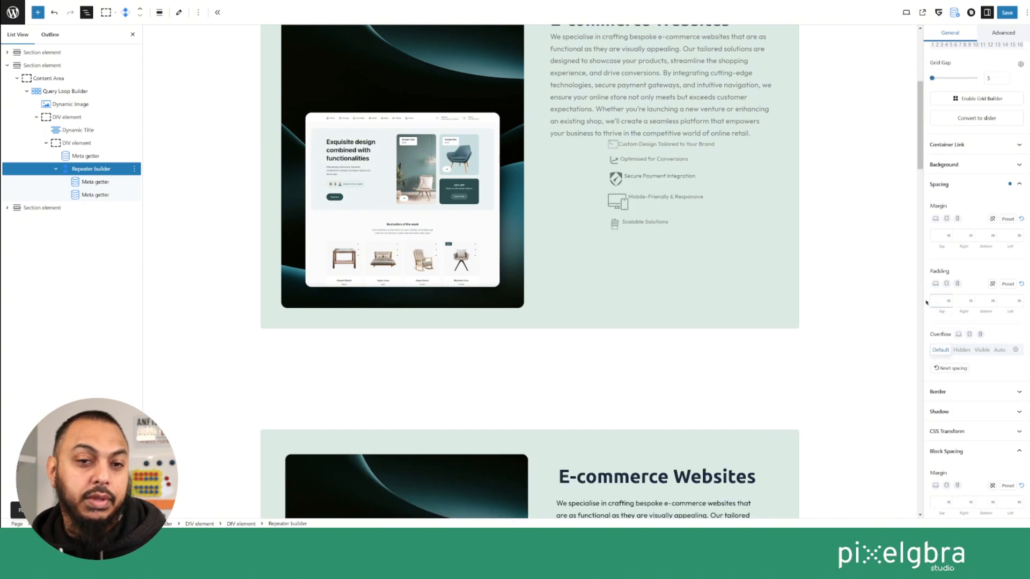
Clear the row gap value in the Repeater builder's flex settings
click(935, 304)
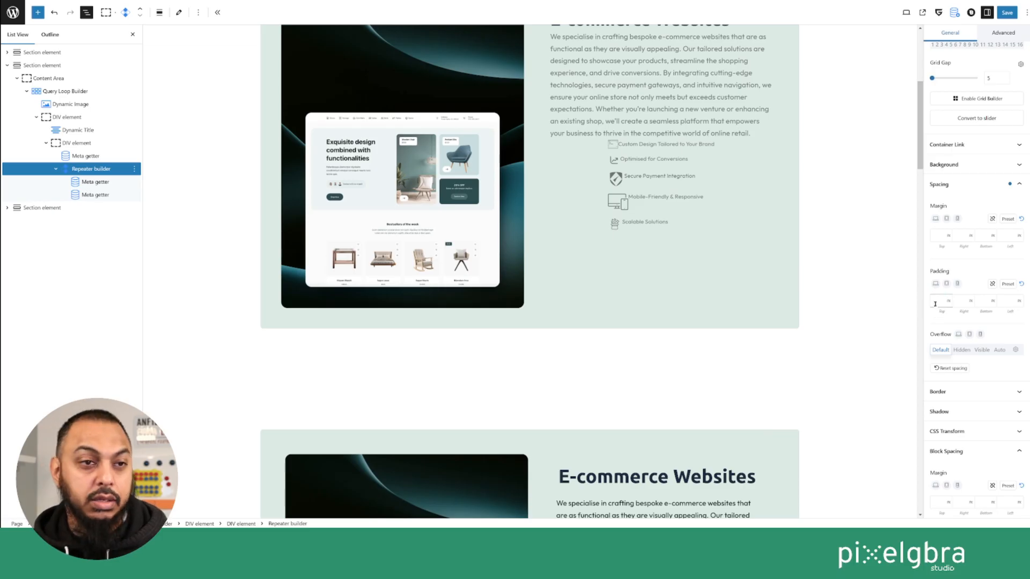
scroll(975, 343, down, 5)
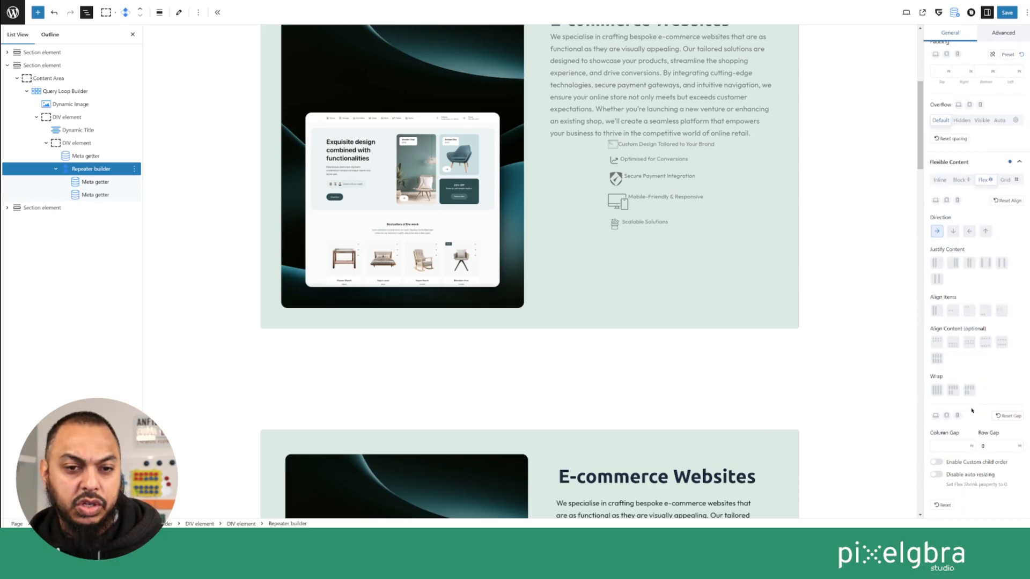
double_click(992, 447)
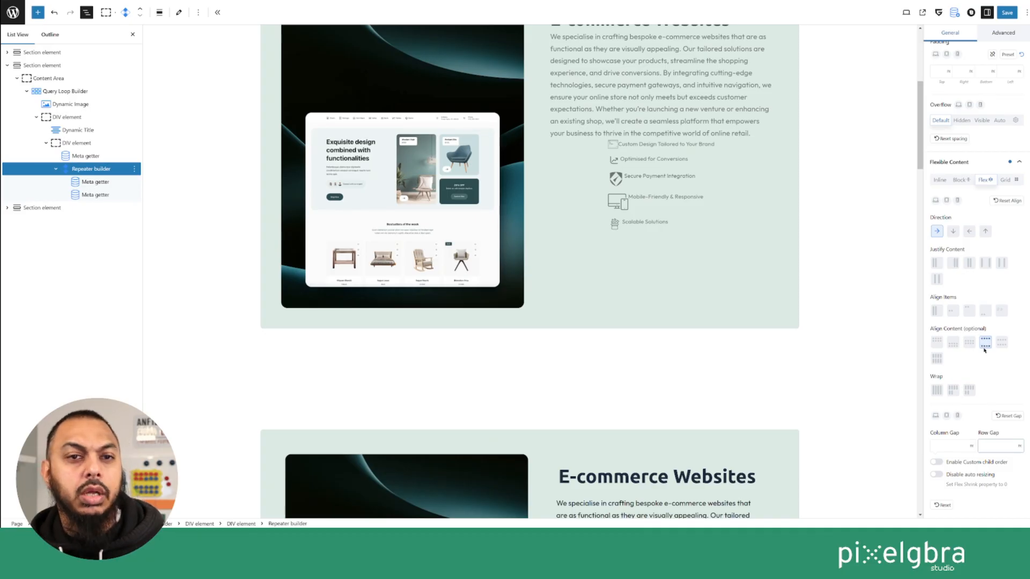
Set the top padding in the Repeater builder's Block Spacing settings to 15
scroll(978, 349, up, 4)
scroll(964, 251, up, 1)
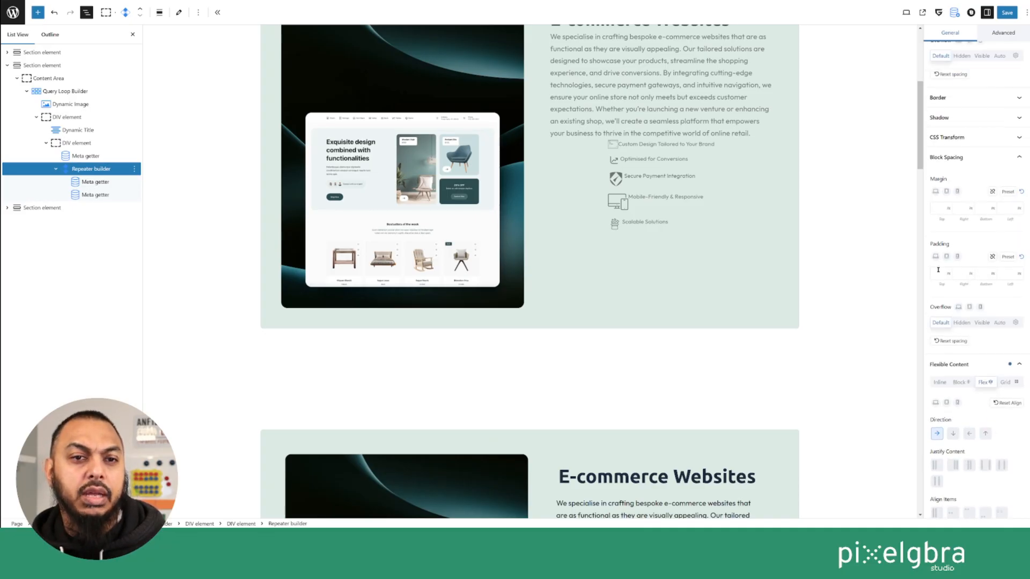
click(935, 273)
click(935, 273)
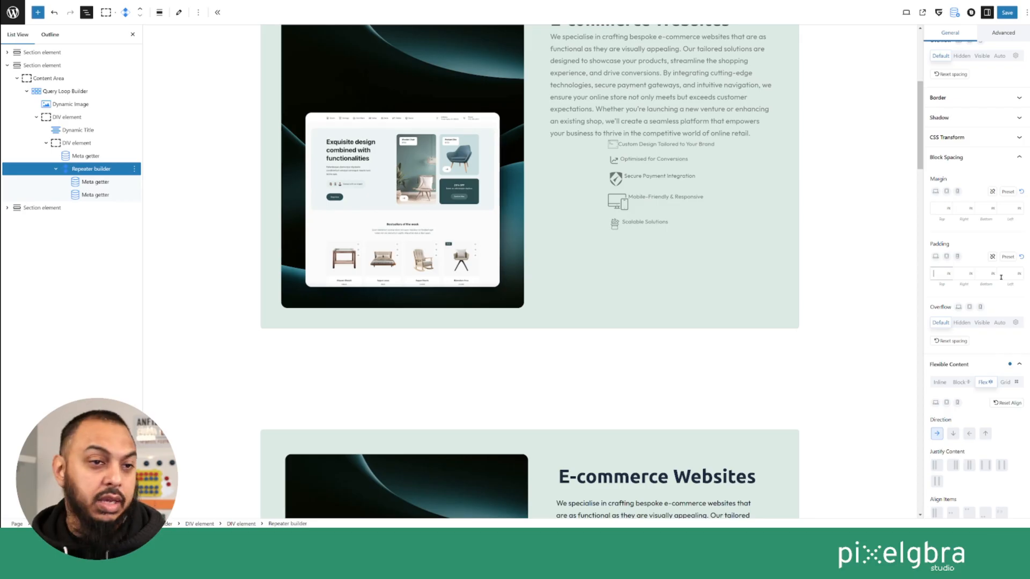
text(15)
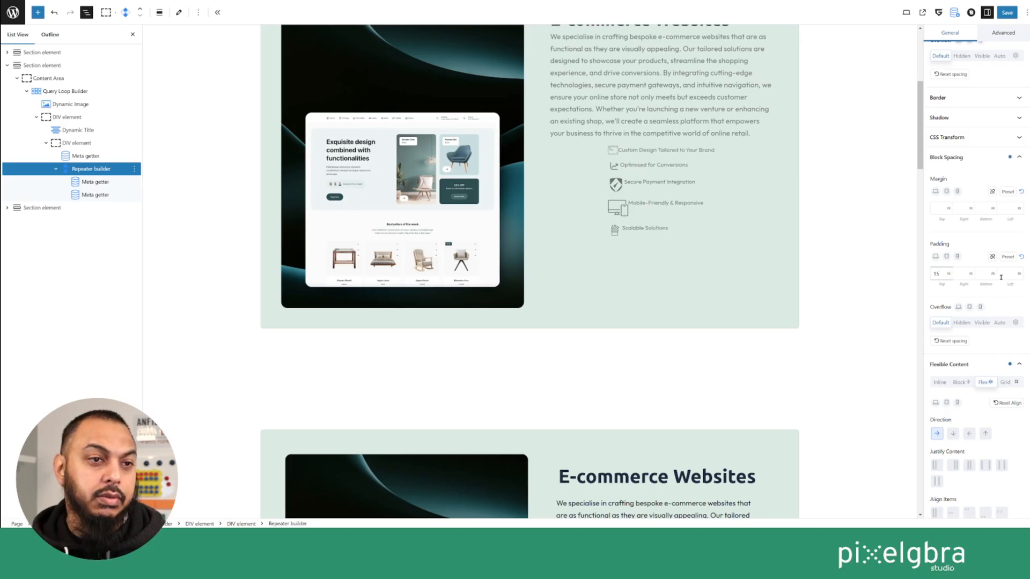
Set the top padding in the Repeater builder's Block Spacing settings to 50
key(BackSpace)
key(BackSpace)
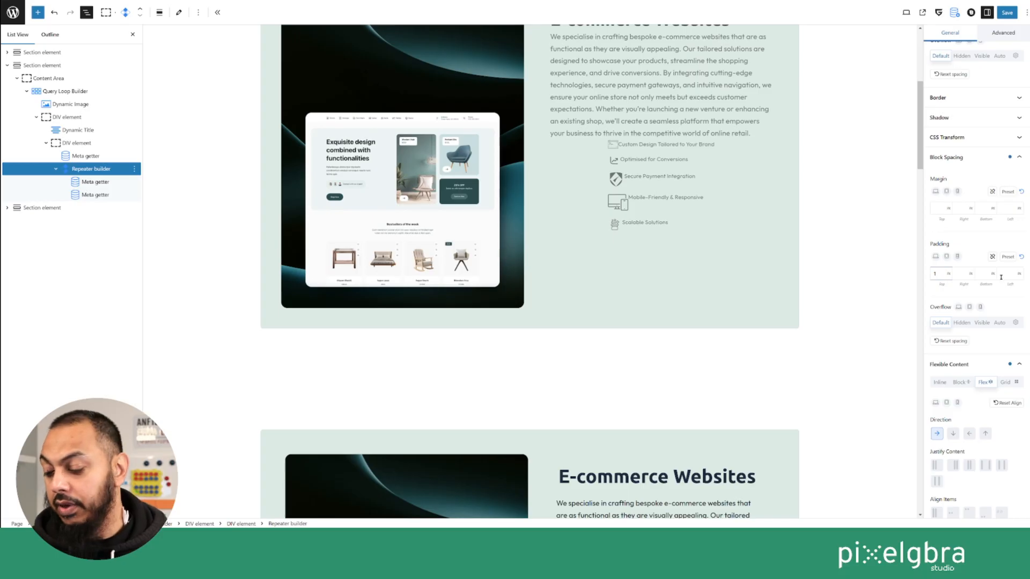
text(25)
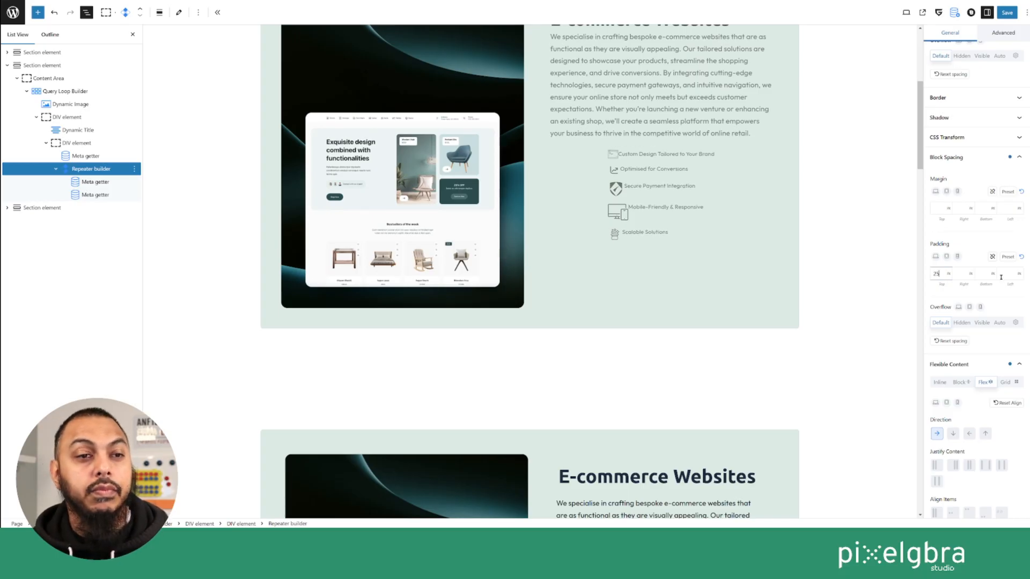
key(BackSpace)
key(BackSpace)
text(50)
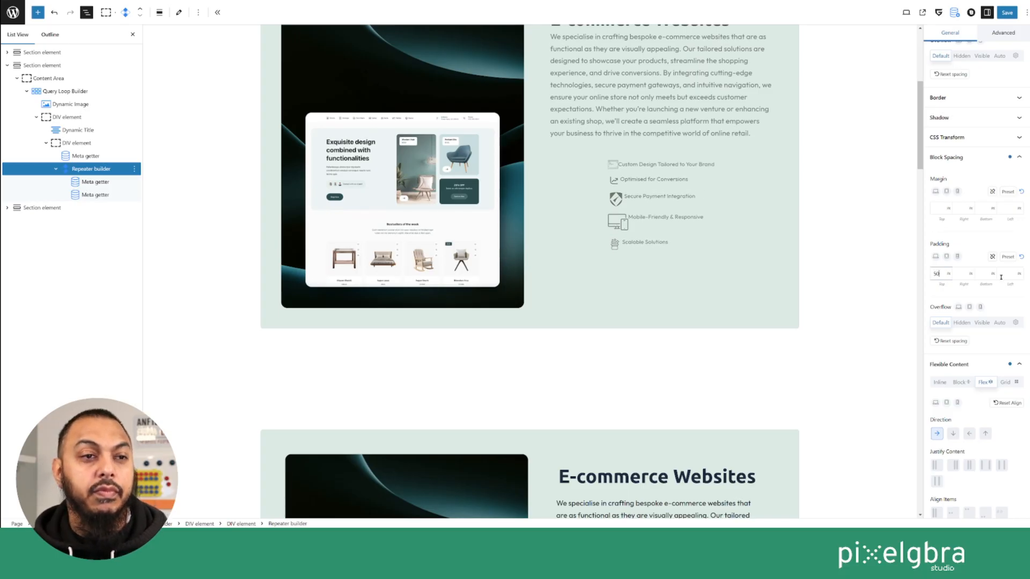
key(BackSpace)
key(BackSpace)
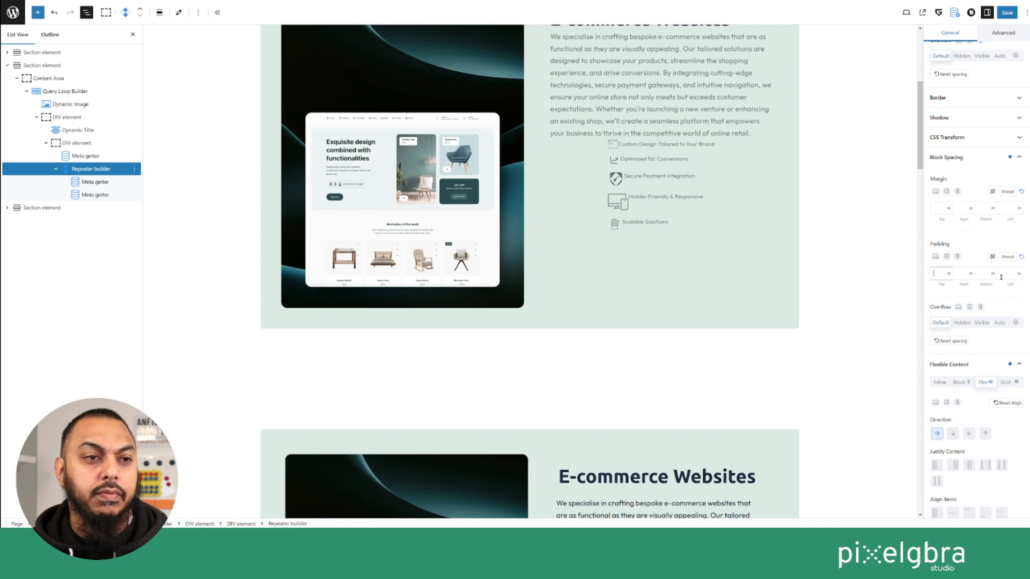
text(50)
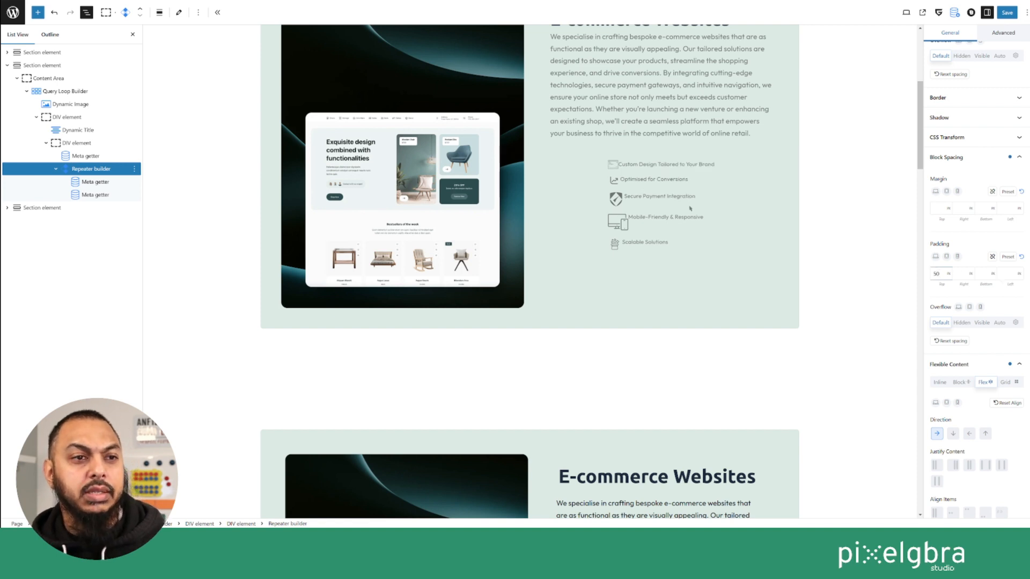
Set the row gap in the Repeater builder's flex settings to 20 and save the page
scroll(960, 300, down, 4)
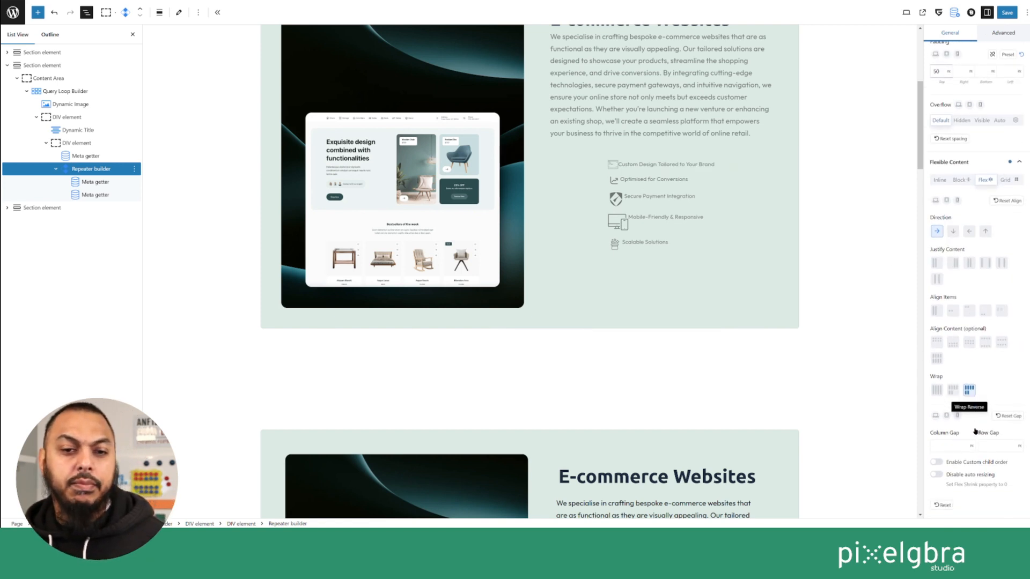
click(996, 449)
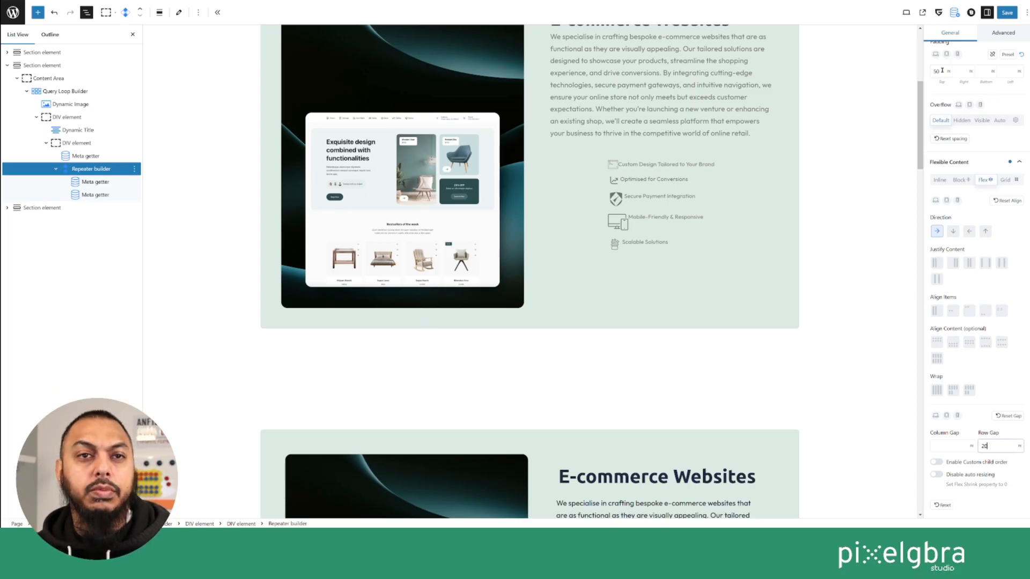
text(20)
click(1008, 12)
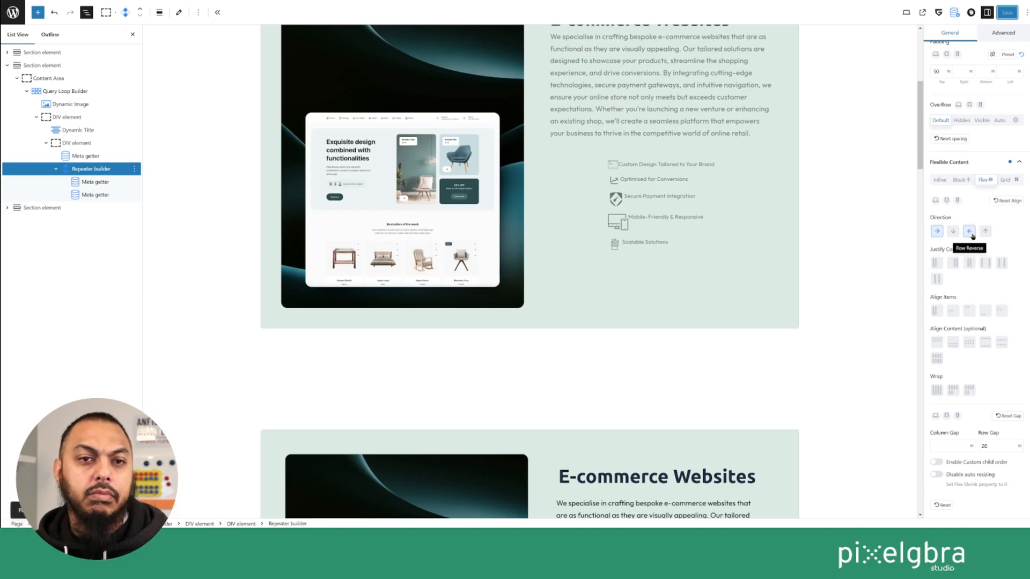
View the live Our Digital Services page and compare the query loop card's key points with the reference card below it
click(921, 12)
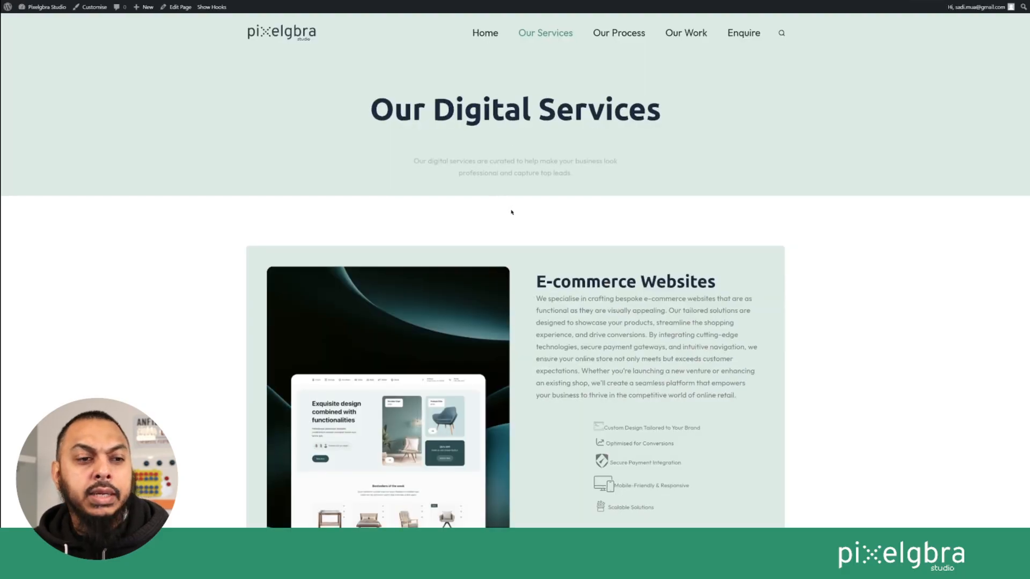
scroll(547, 227, down, 5)
scroll(648, 216, up, 2)
scroll(647, 216, up, 4)
scroll(624, 344, down, 3)
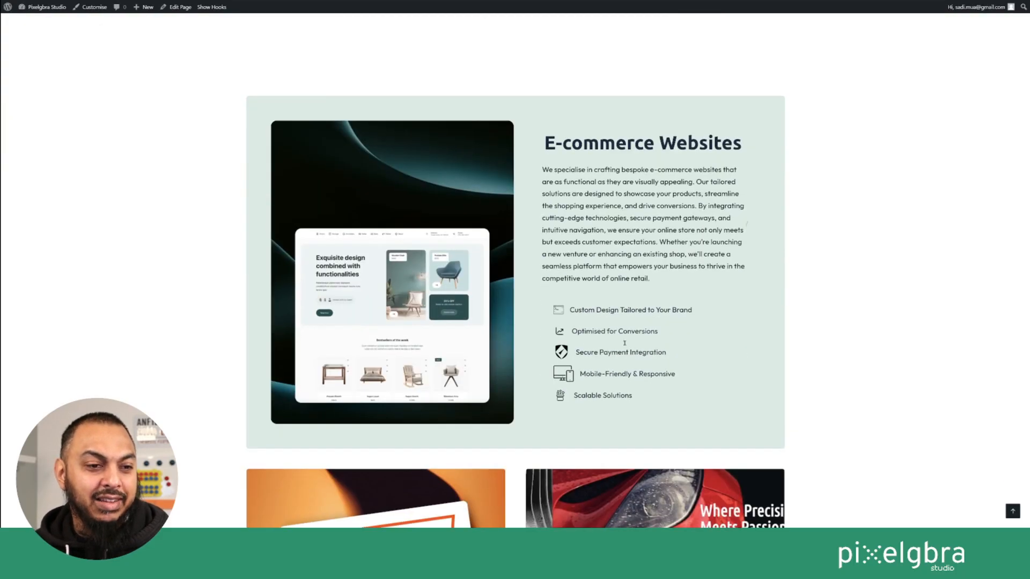
scroll(633, 383, up, 6)
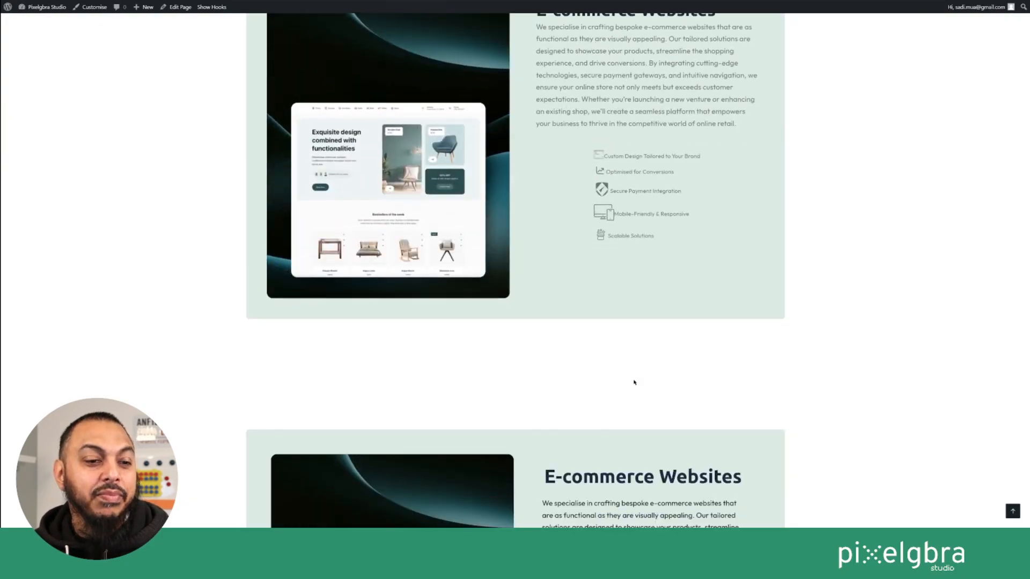
scroll(635, 382, down, 4)
scroll(634, 382, up, 6)
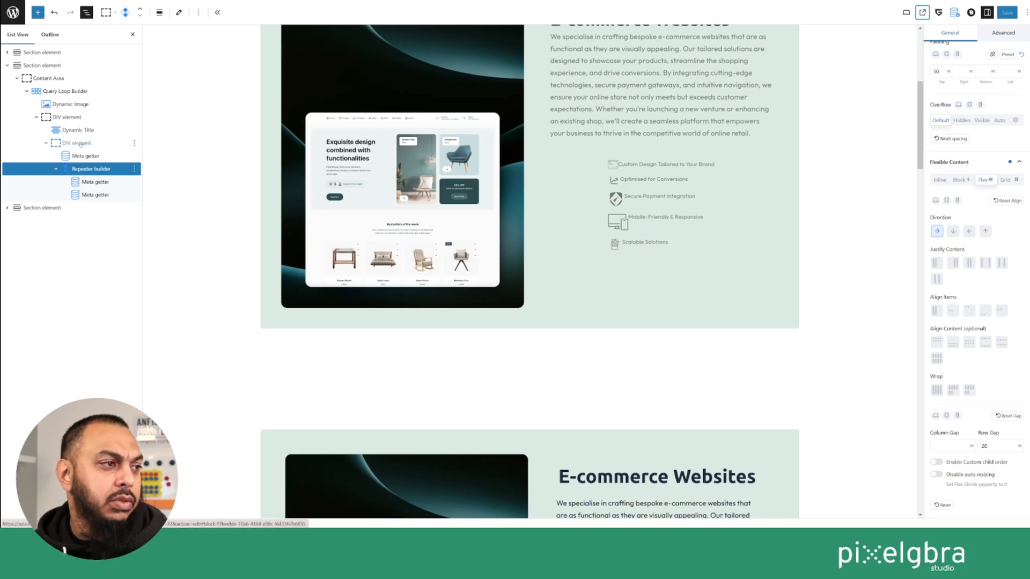
Set the inner DIV element's Align Items option so the key points line up with the description's left edge
click(81, 144)
click(1006, 193)
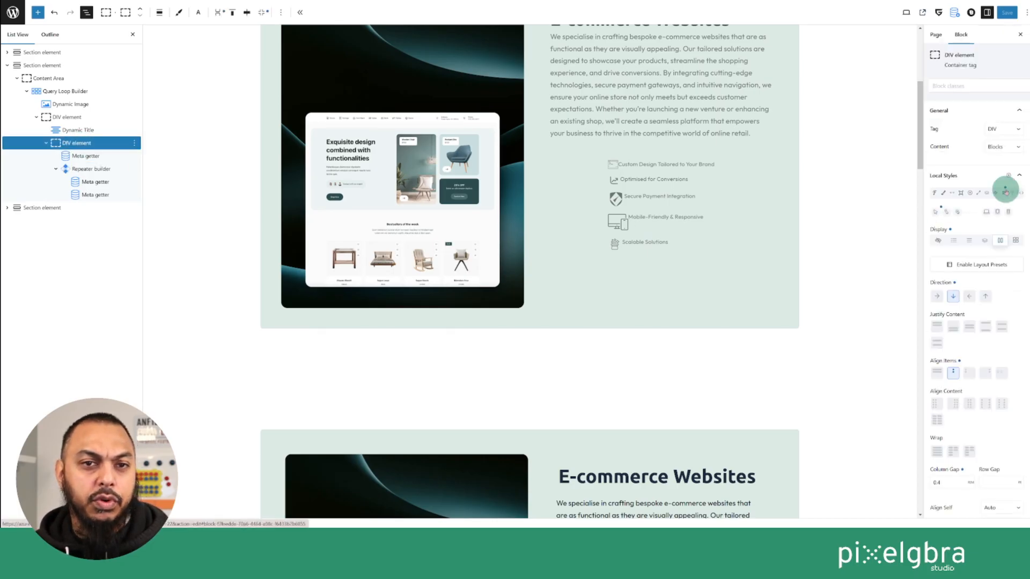
click(938, 377)
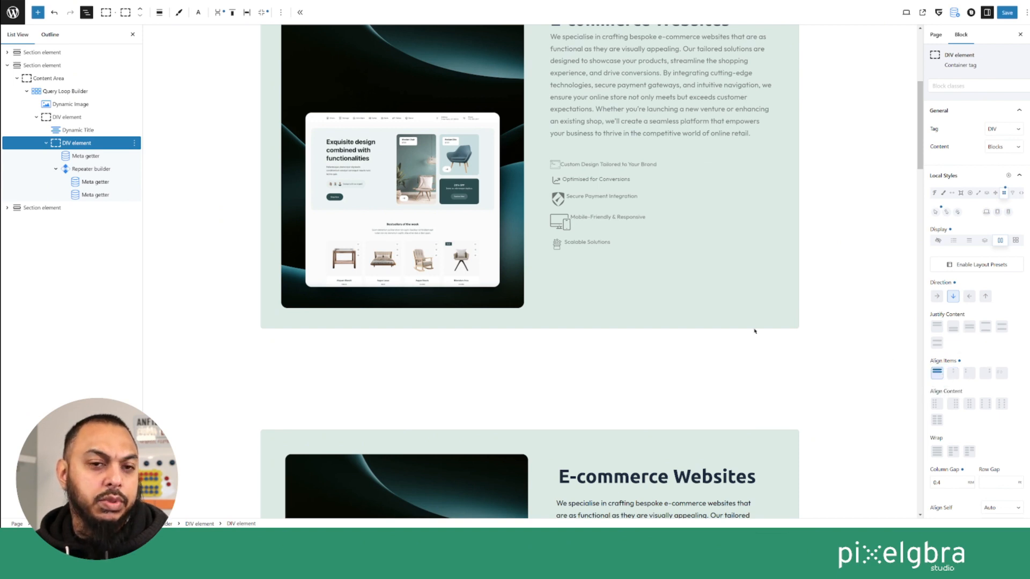
scroll(754, 331, up, 3)
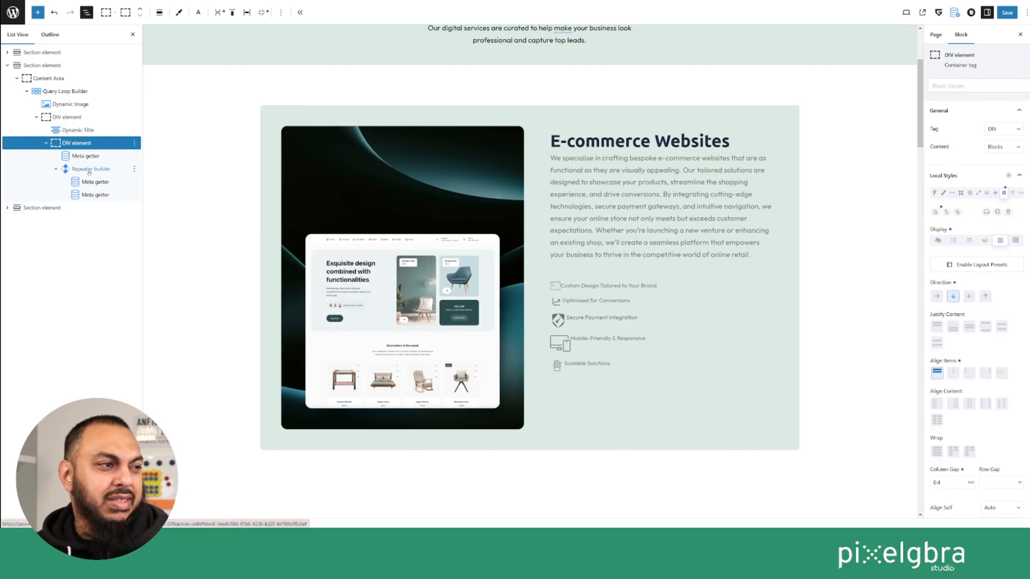
Set the value typography font size of the service-features Meta getter to text-m
click(94, 196)
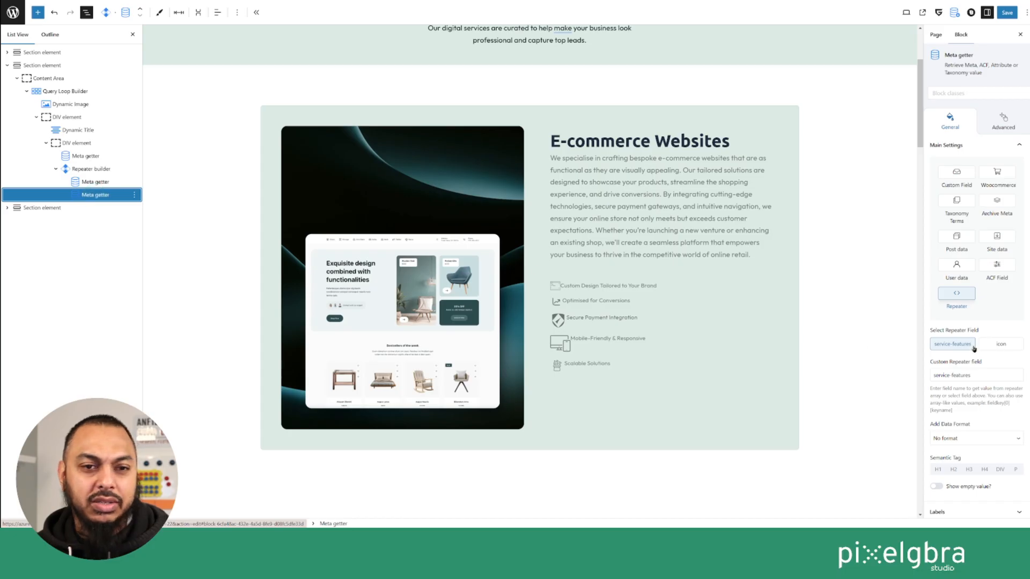
scroll(972, 348, down, 4)
click(960, 369)
scroll(996, 359, down, 3)
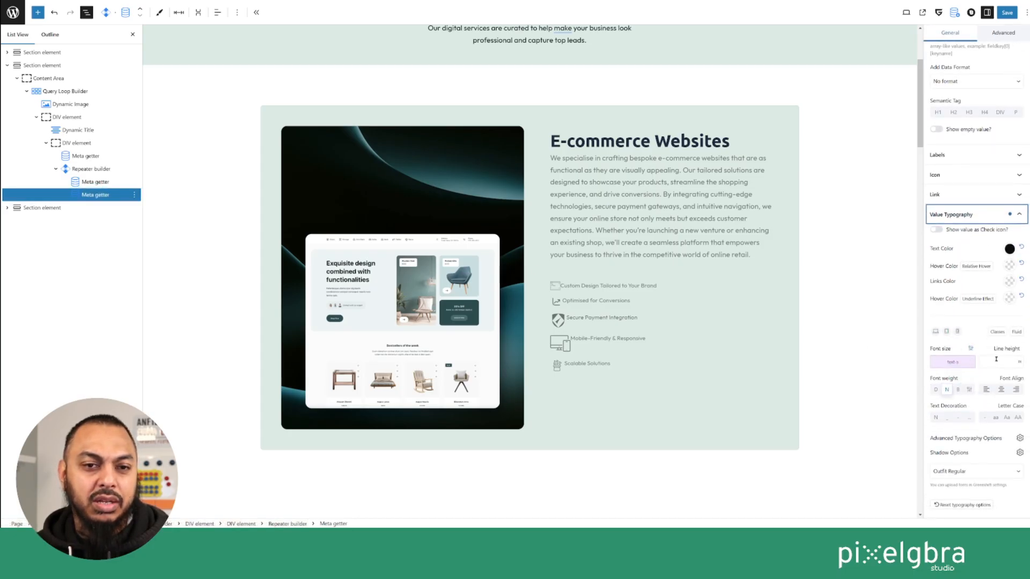
click(960, 361)
click(955, 398)
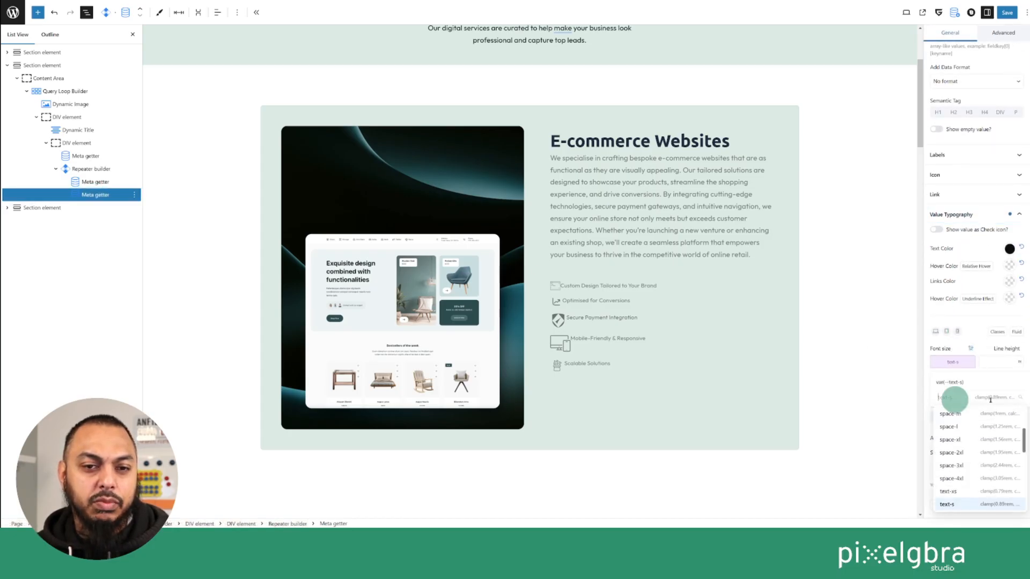
scroll(964, 492, down, 2)
click(948, 478)
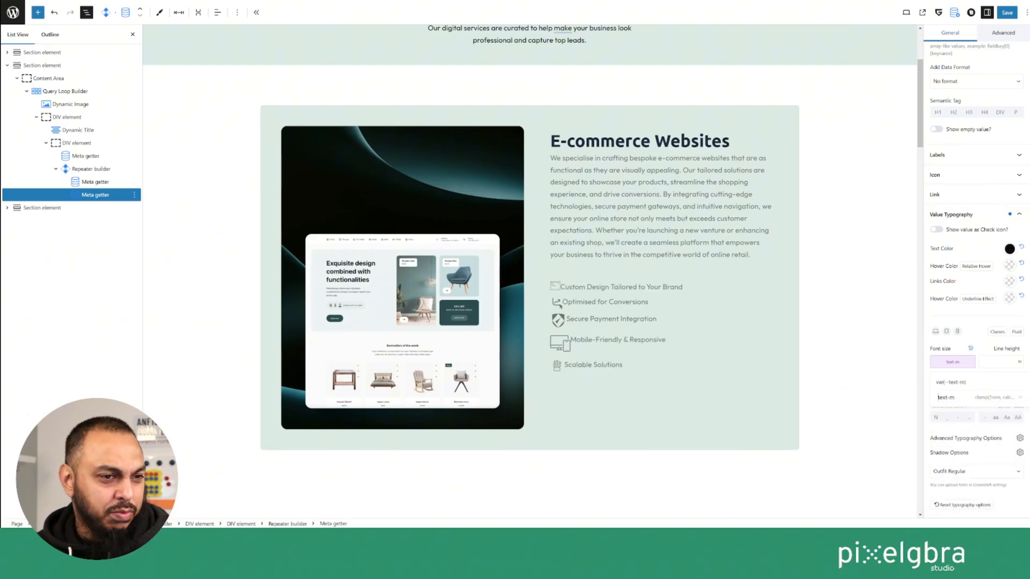
Set the column gap in the Repeater builder's flex settings to 40 and save the page
click(91, 169)
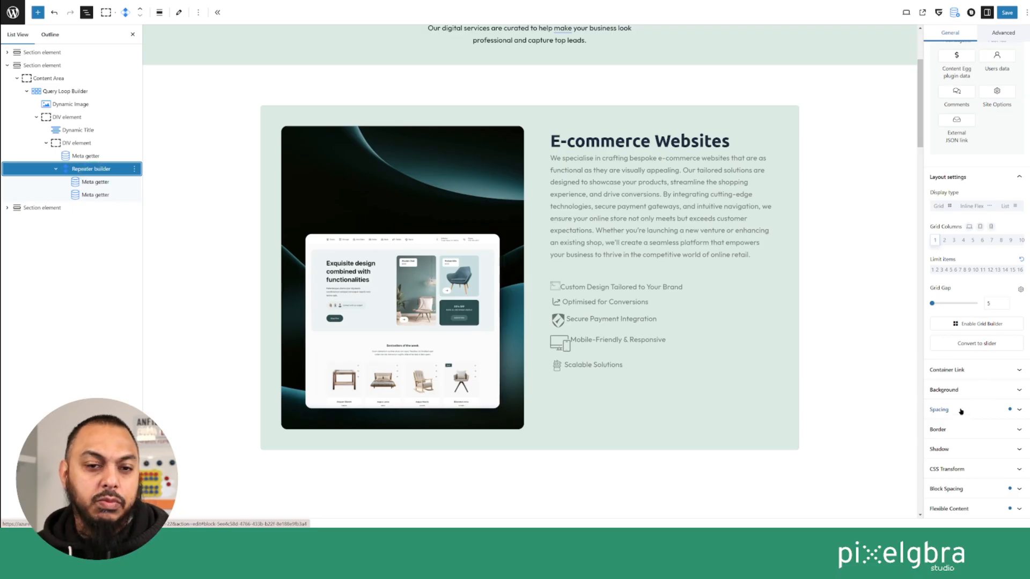
click(960, 510)
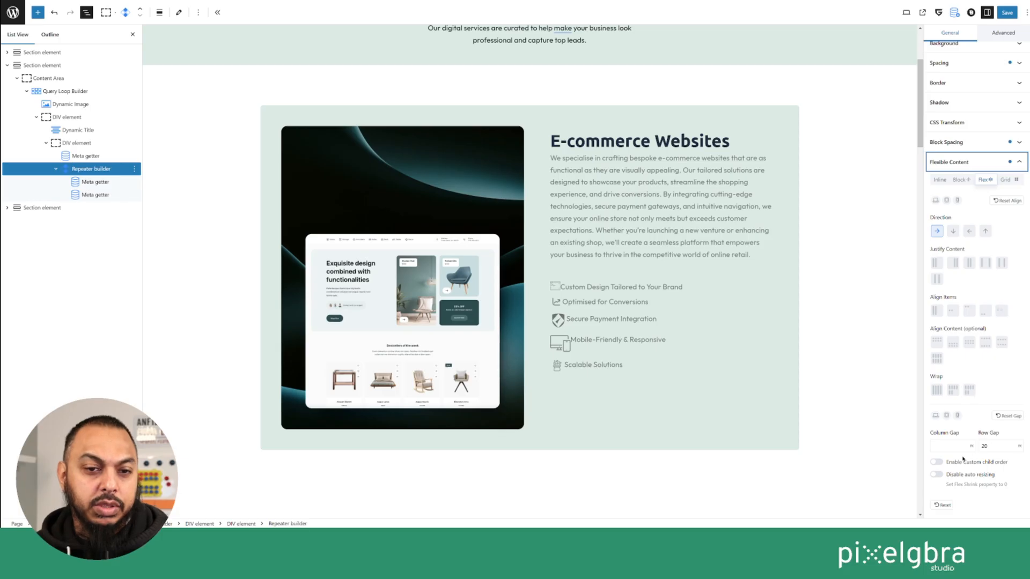
click(949, 445)
text(20)
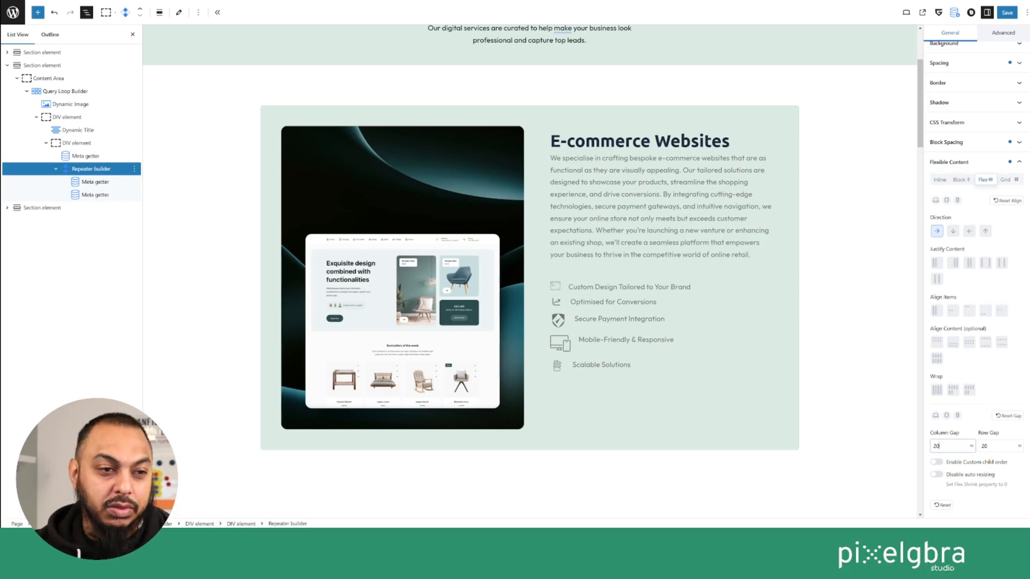
key(BackSpace)
key(BackSpace)
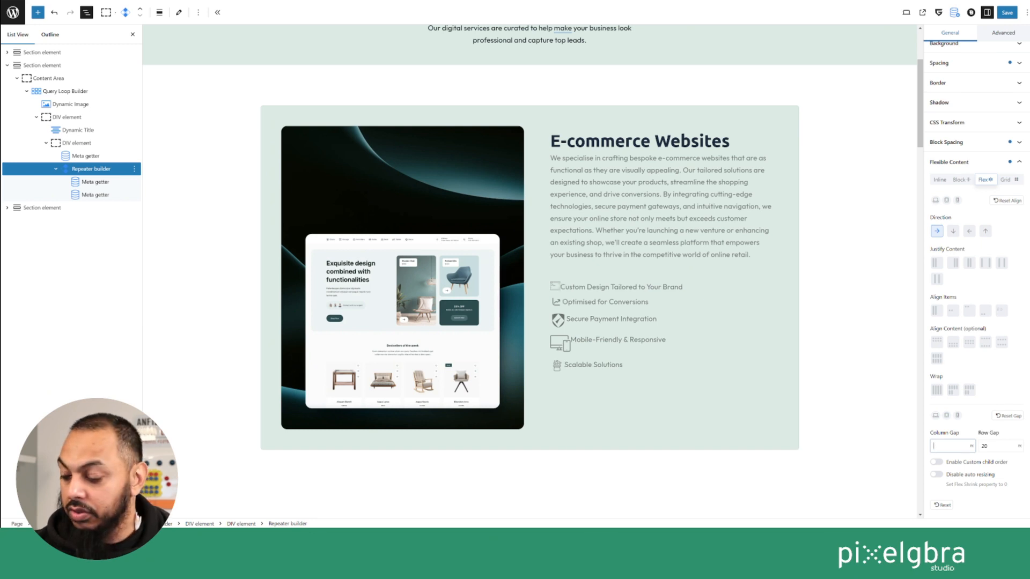
text(40)
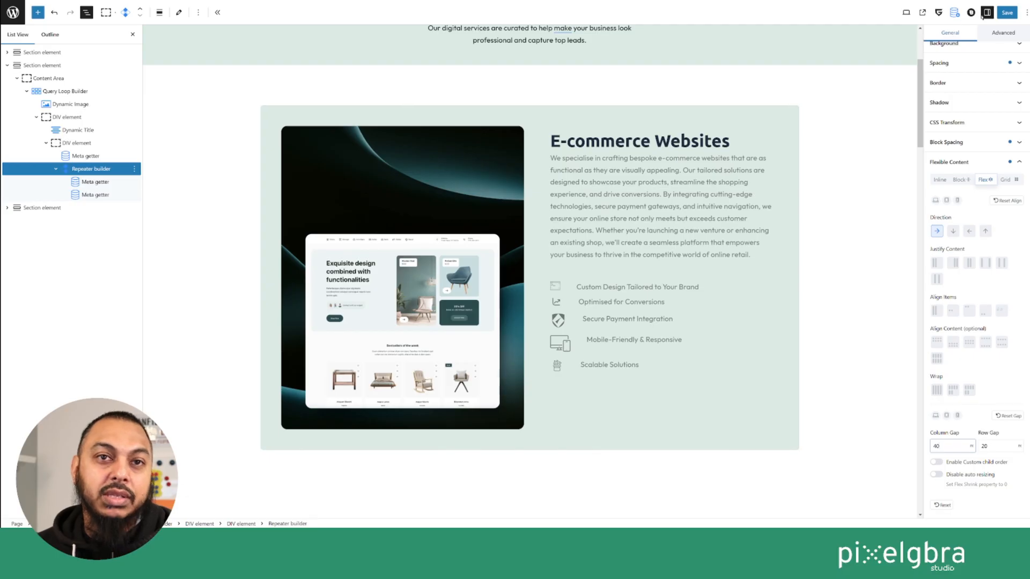
click(1006, 12)
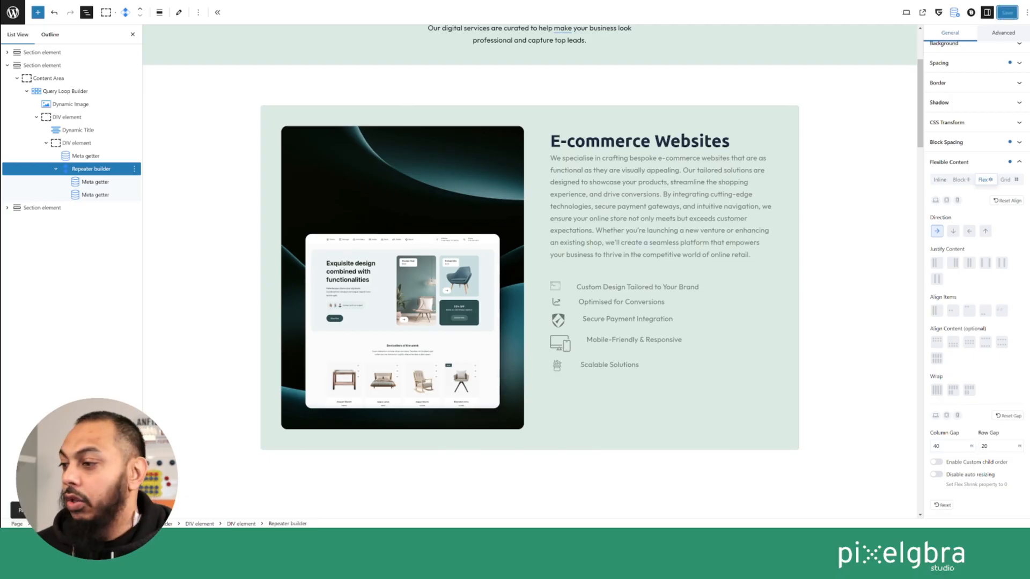
Go to the WordPress dashboard's Services list and open the E-commerce Websites service for editing
click(160, 1)
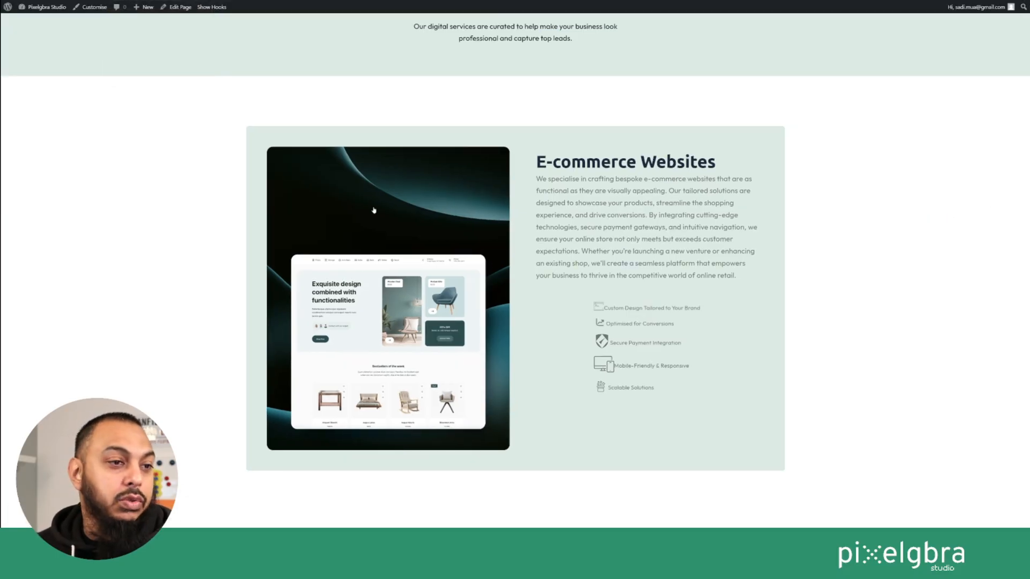
click(30, 19)
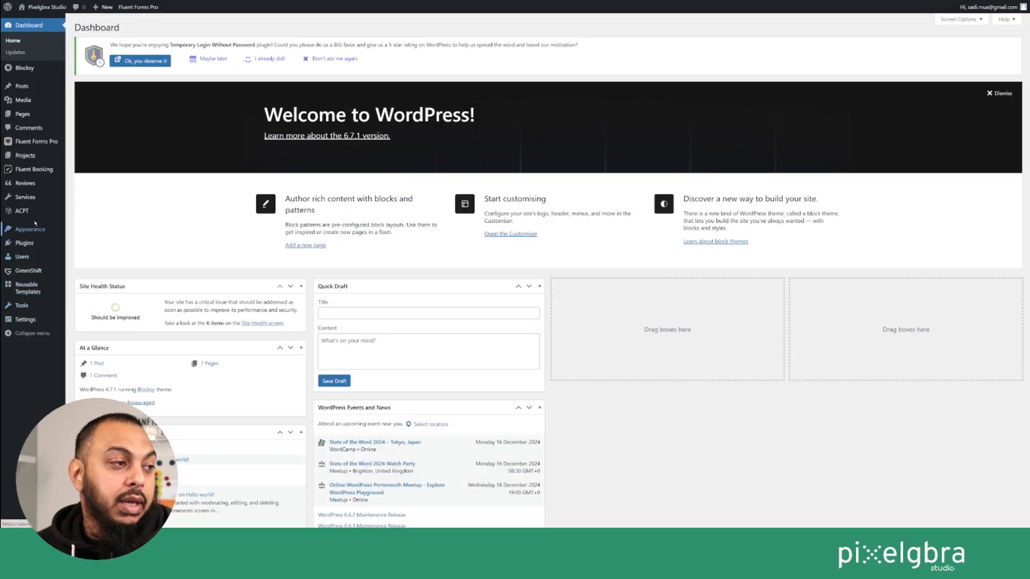
mouse_move(24, 211)
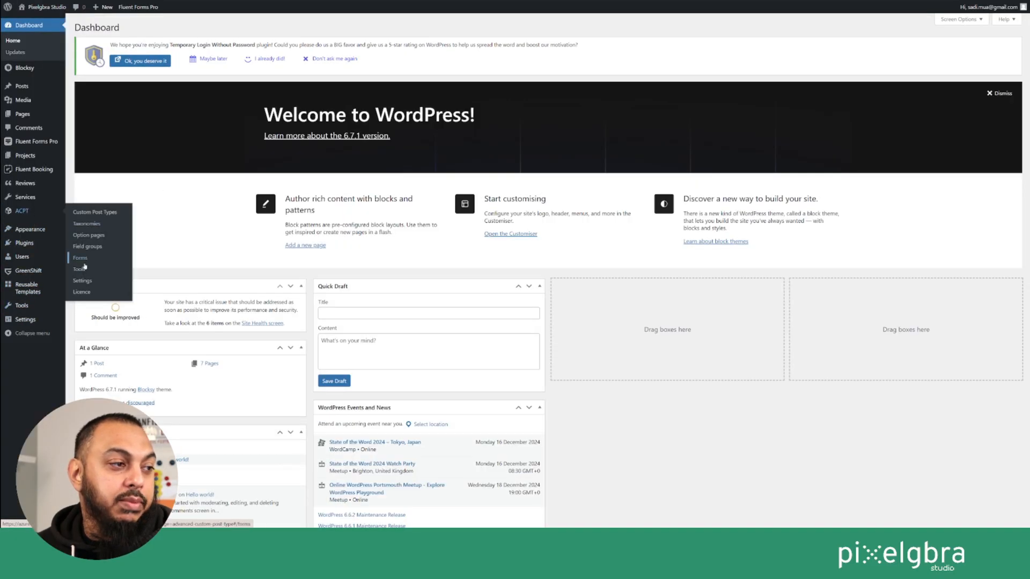
click(25, 197)
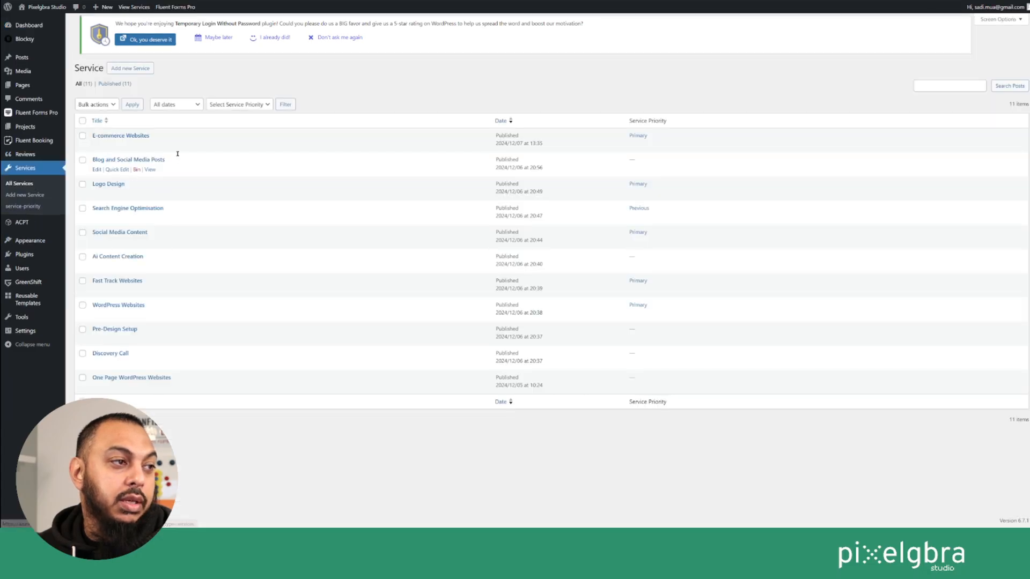
click(132, 143)
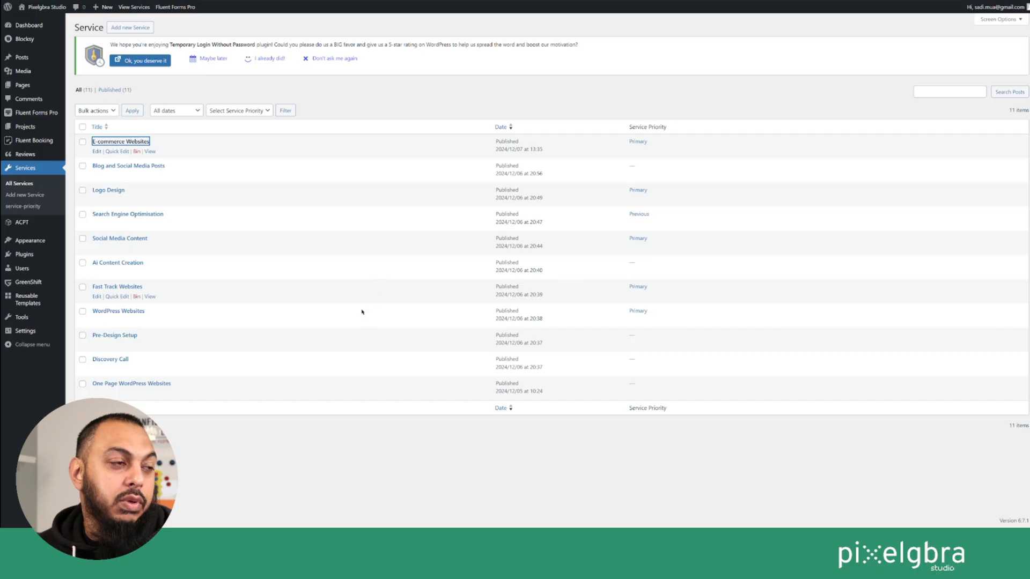
Set the icon size to 30 for the Custom Design Tailored to Your Brand and Secure Payment Integration key points
scroll(346, 345, down, 5)
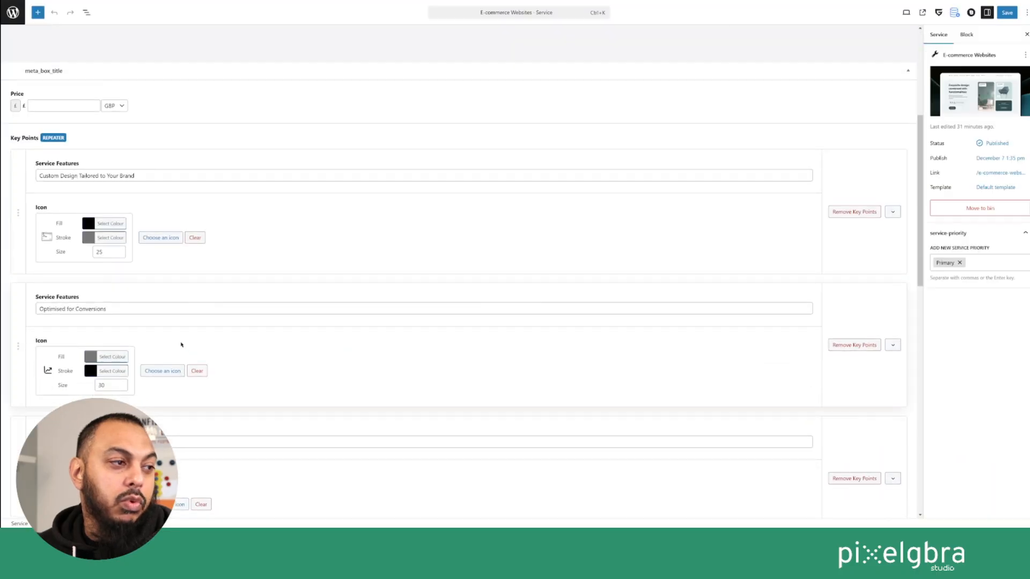
double_click(102, 251)
text(3)
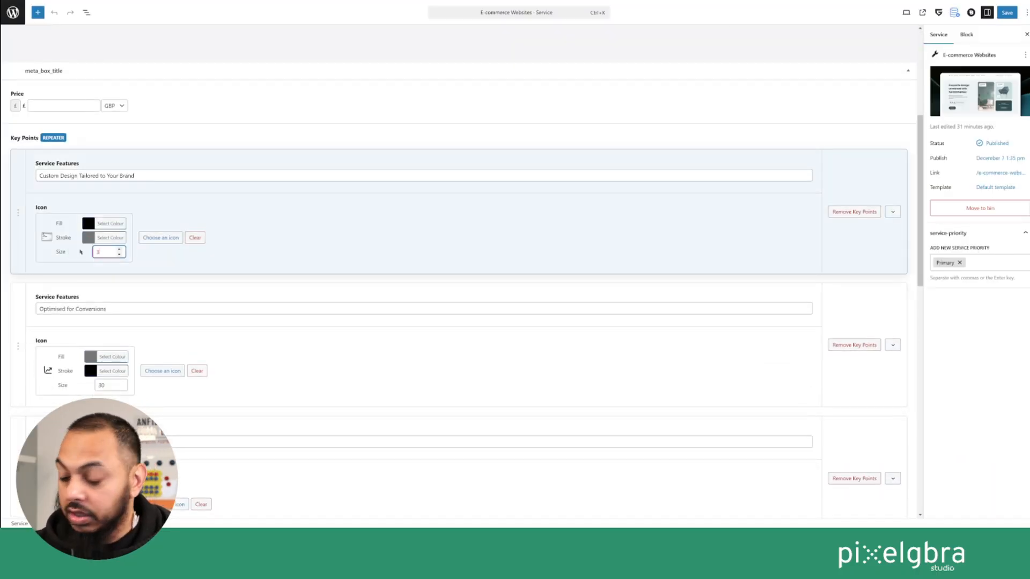
text(0)
scroll(161, 381, down, 1)
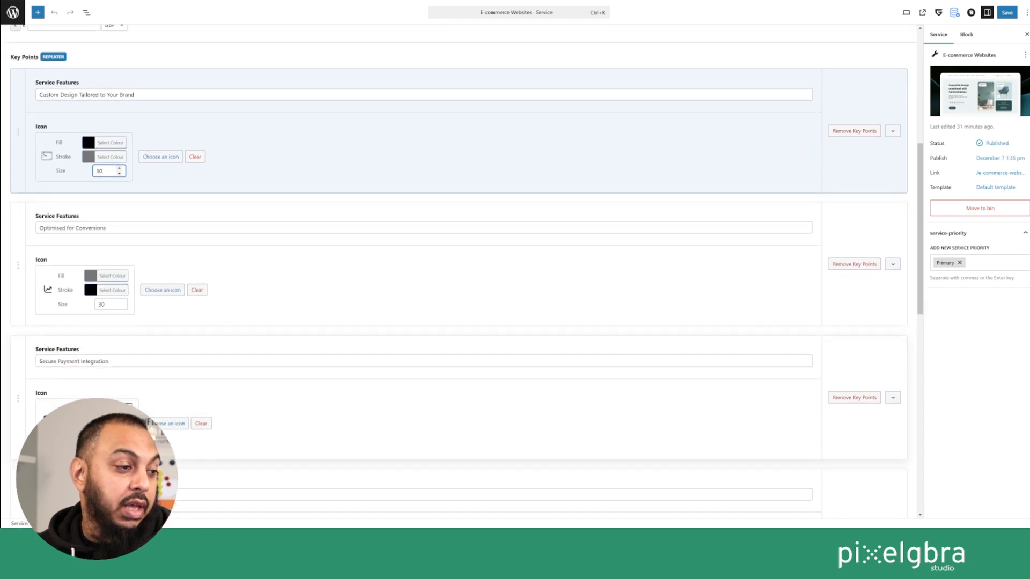
double_click(105, 438)
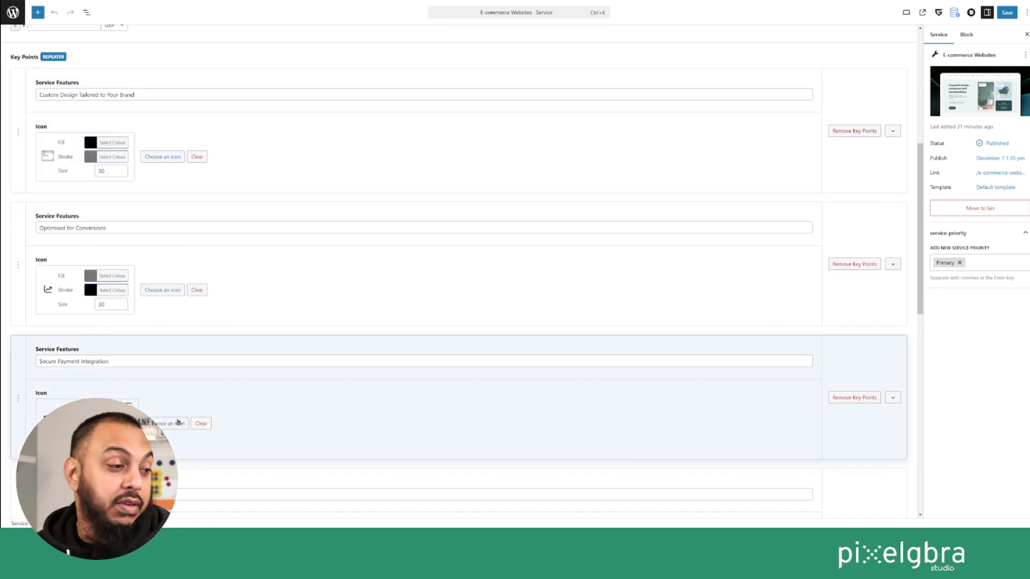
scroll(178, 422, down, 5)
Set the icon size to 30 for the Mobile-Friendly & Responsive and Scalable Solutions key points and save the service
double_click(84, 246)
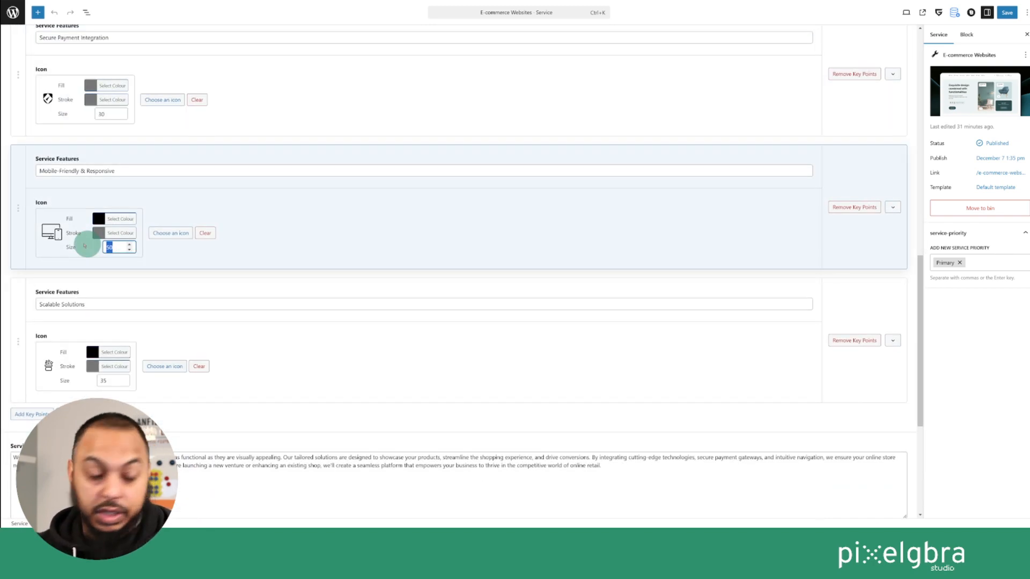
text(30)
double_click(88, 380)
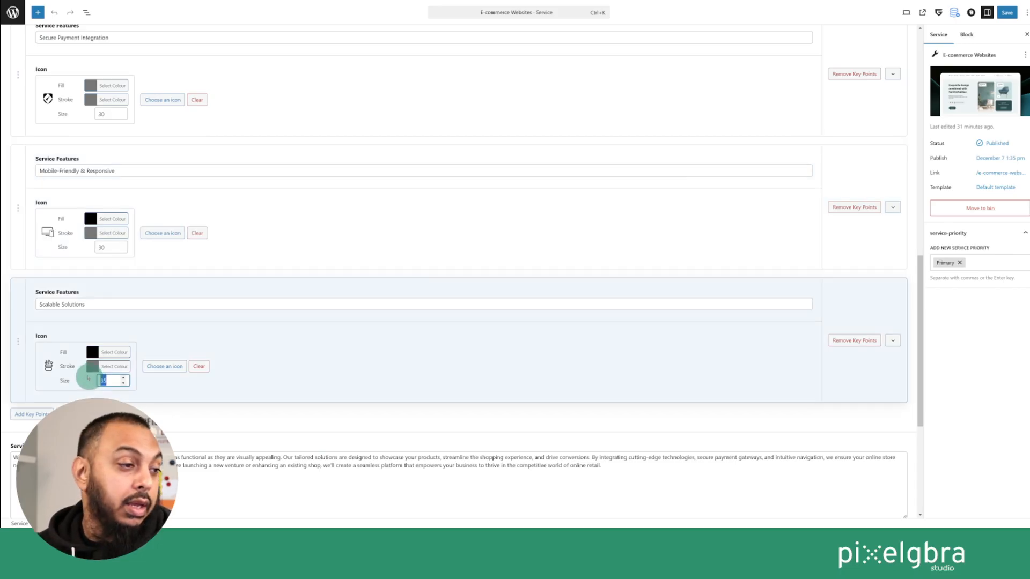
text(3)
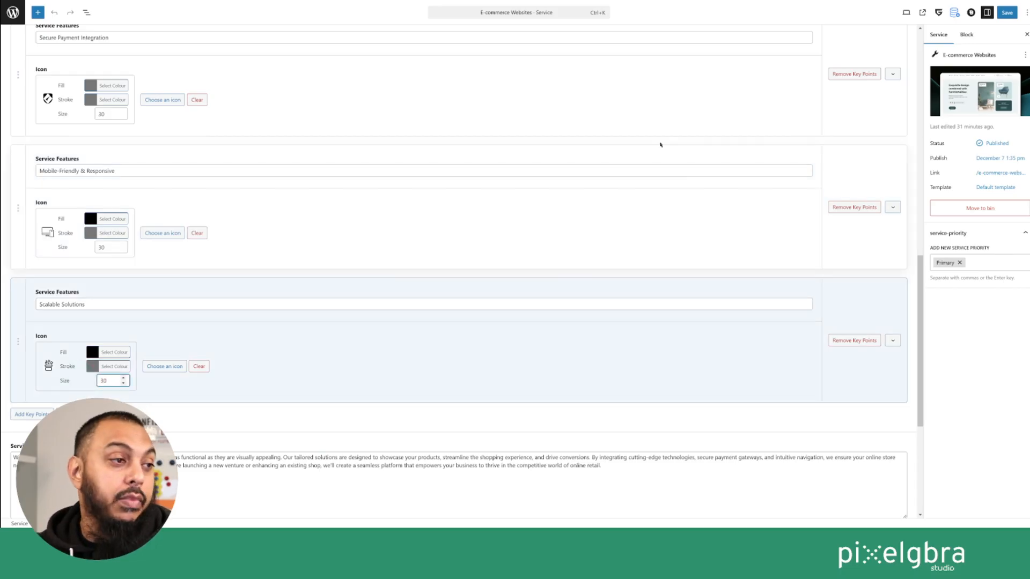
click(1014, 13)
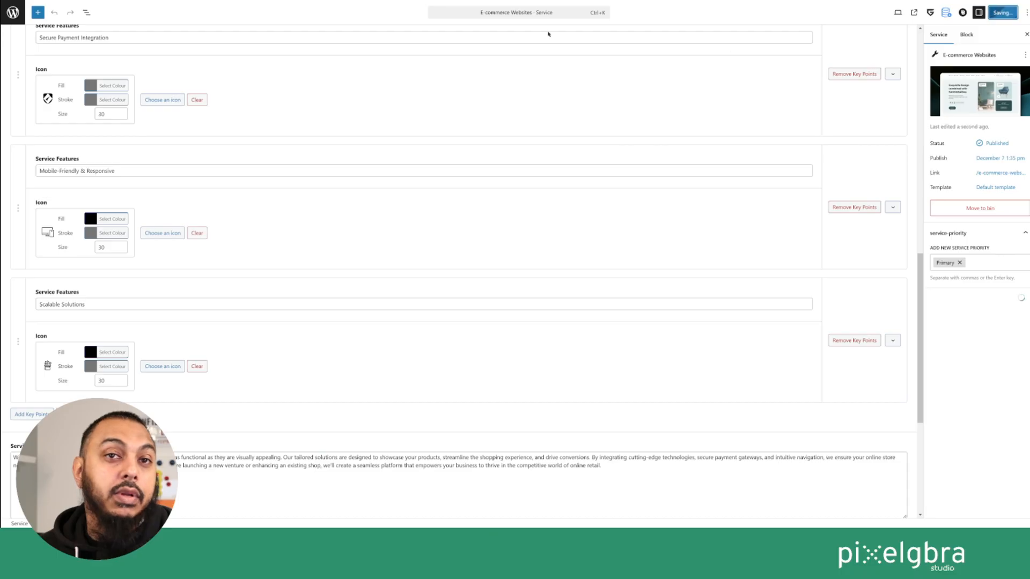
Open the Our Services page on the live site and compare the key point icons and spacing of the two E-commerce Websites cards
scroll(344, 178, up, 6)
click(13, 12)
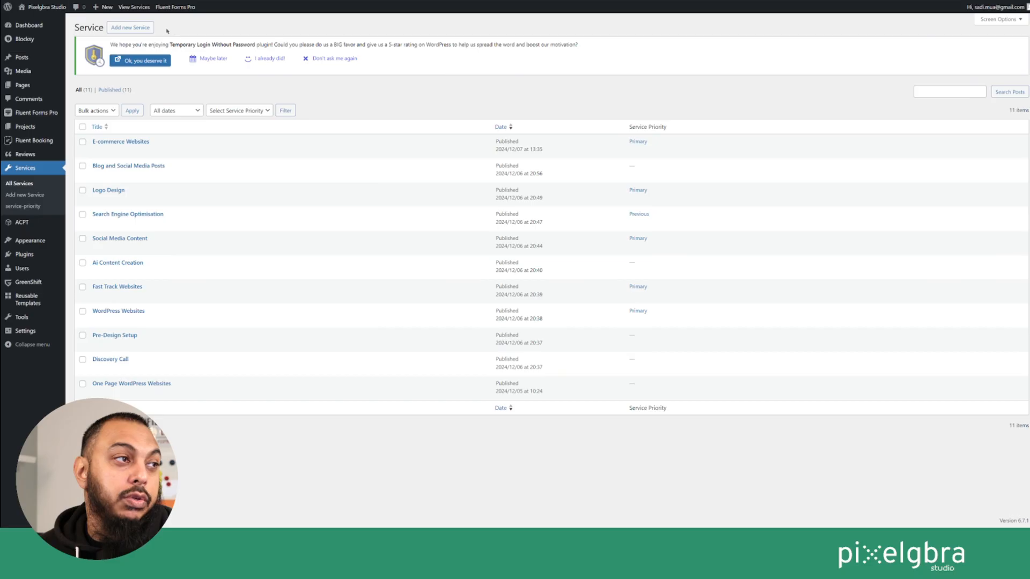
click(46, 7)
click(545, 34)
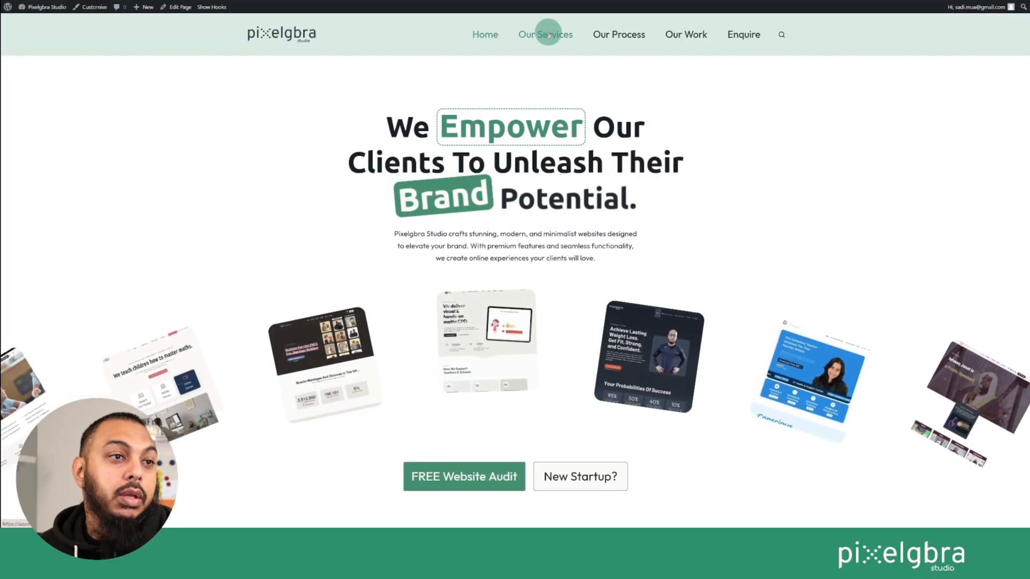
scroll(588, 155, down, 1)
scroll(588, 156, down, 3)
scroll(582, 246, up, 1)
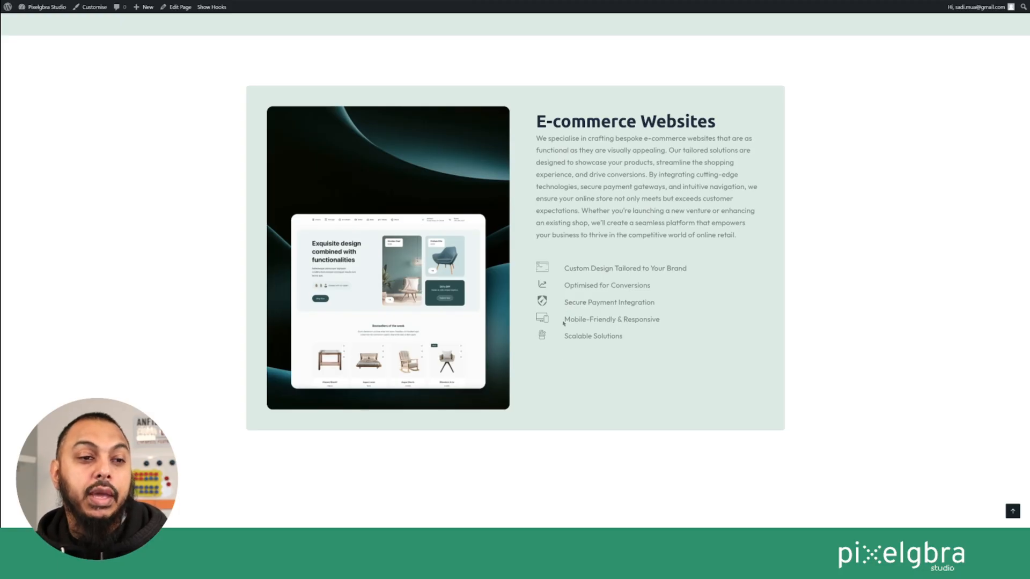
scroll(731, 339, down, 7)
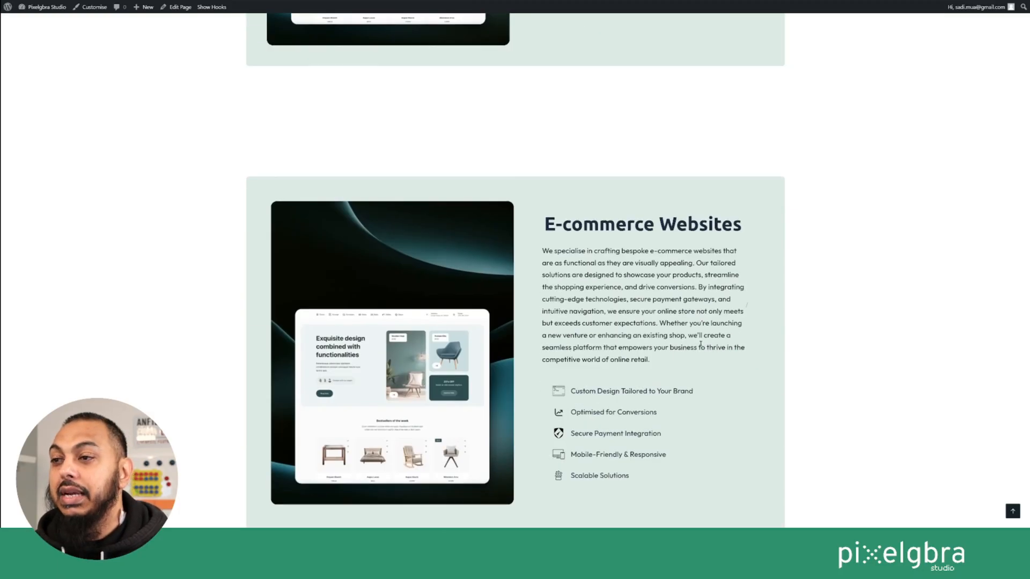
scroll(579, 332, up, 8)
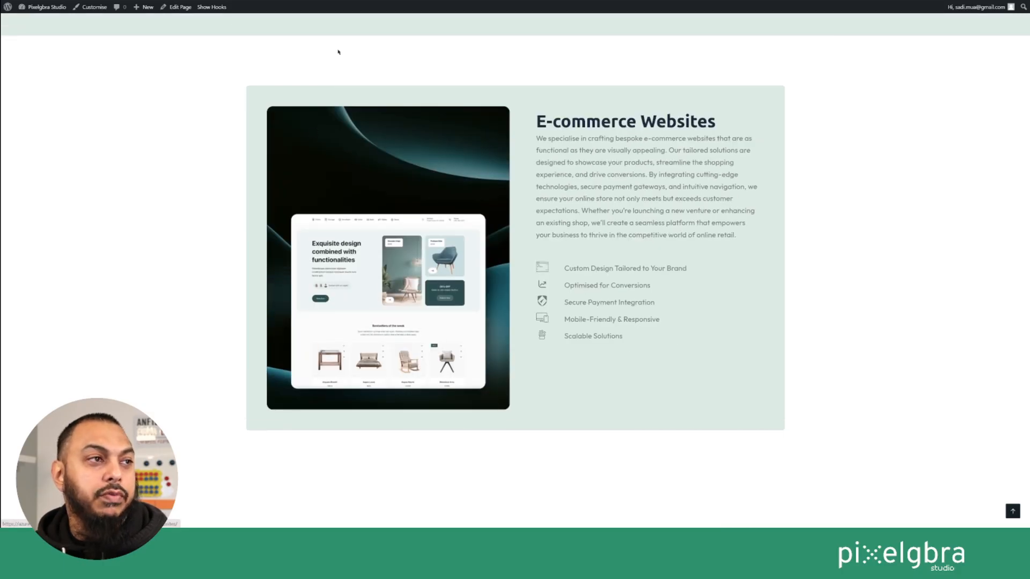
Open the Our Services page for editing and select the icon Meta getter inside the query loop's Repeater builder
click(176, 7)
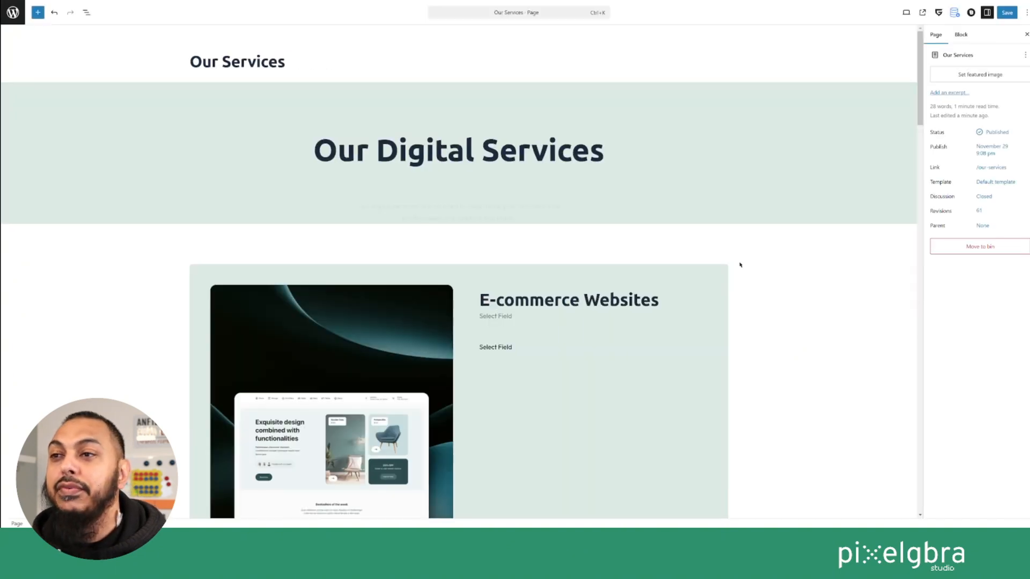
scroll(837, 311, down, 3)
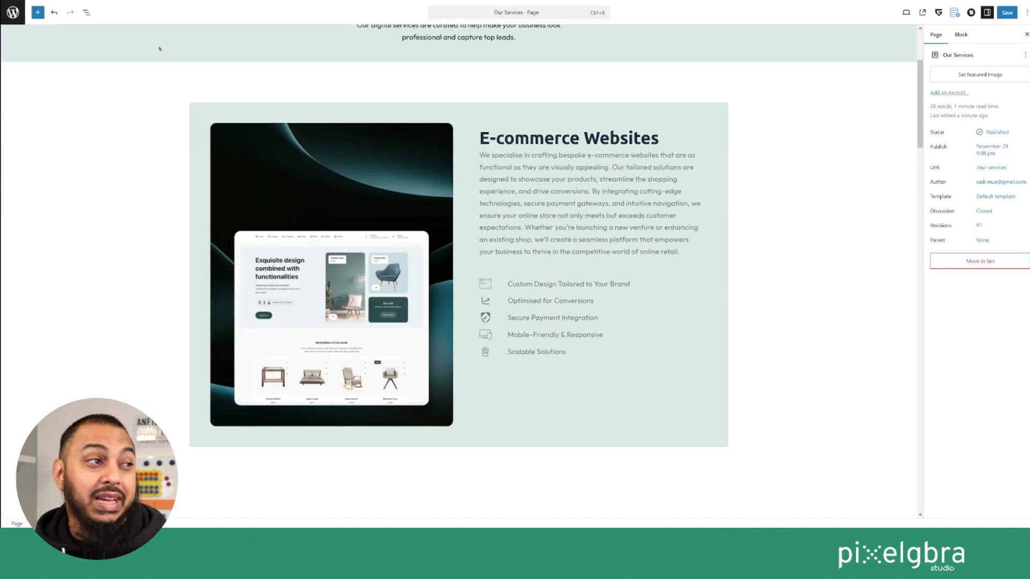
click(87, 12)
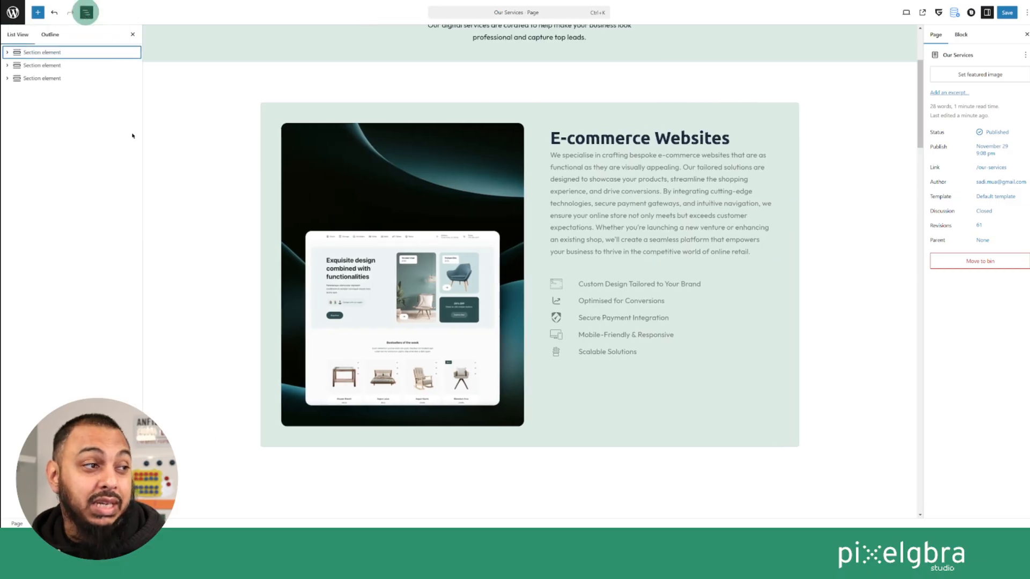
click(7, 65)
click(17, 78)
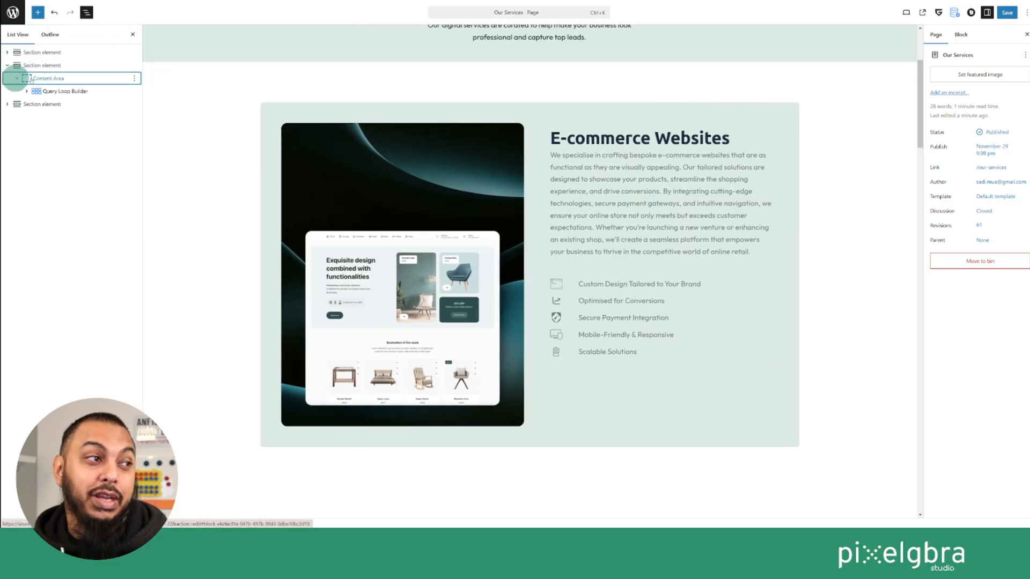
click(26, 91)
click(36, 117)
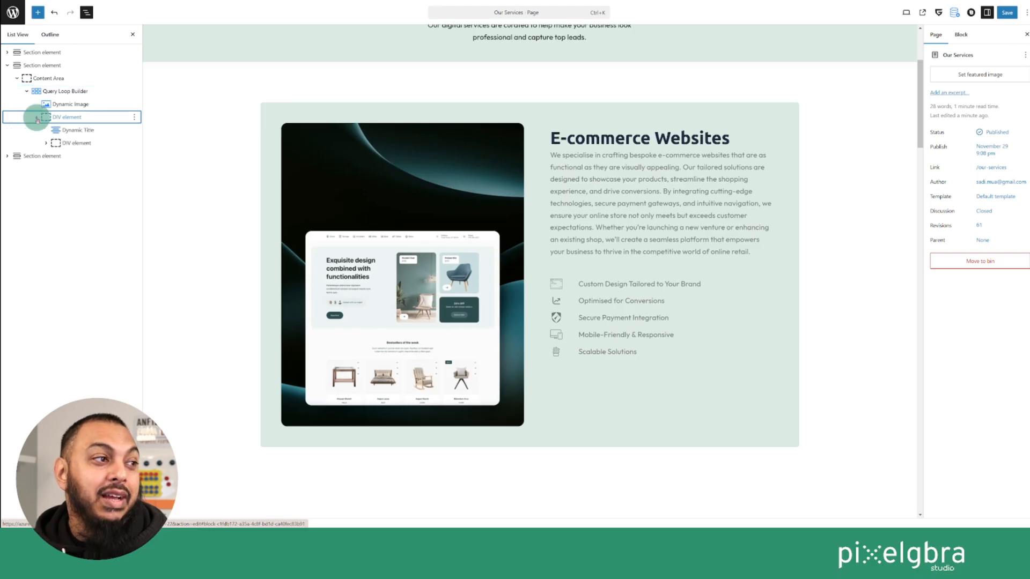
click(46, 143)
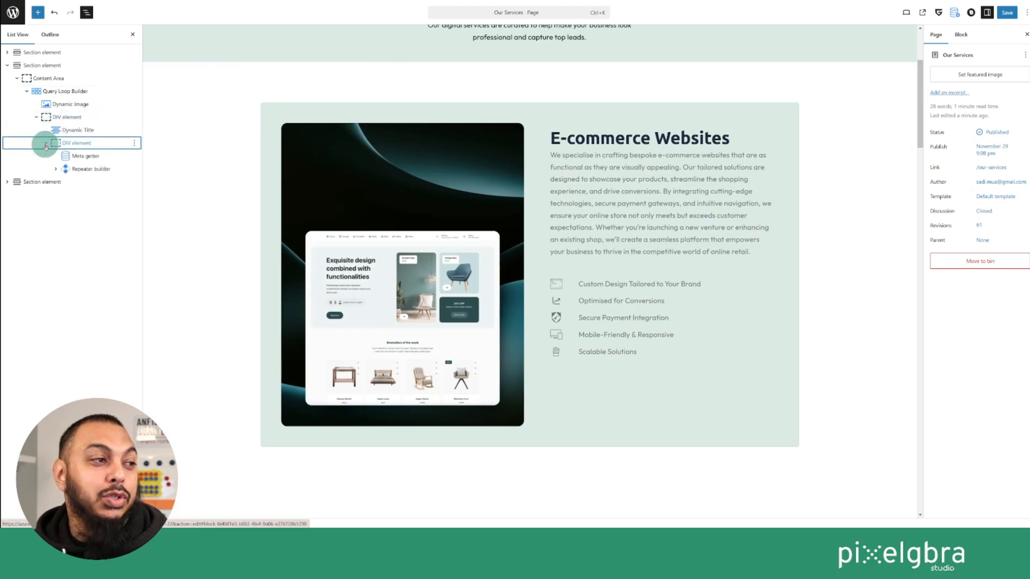
click(80, 169)
click(56, 170)
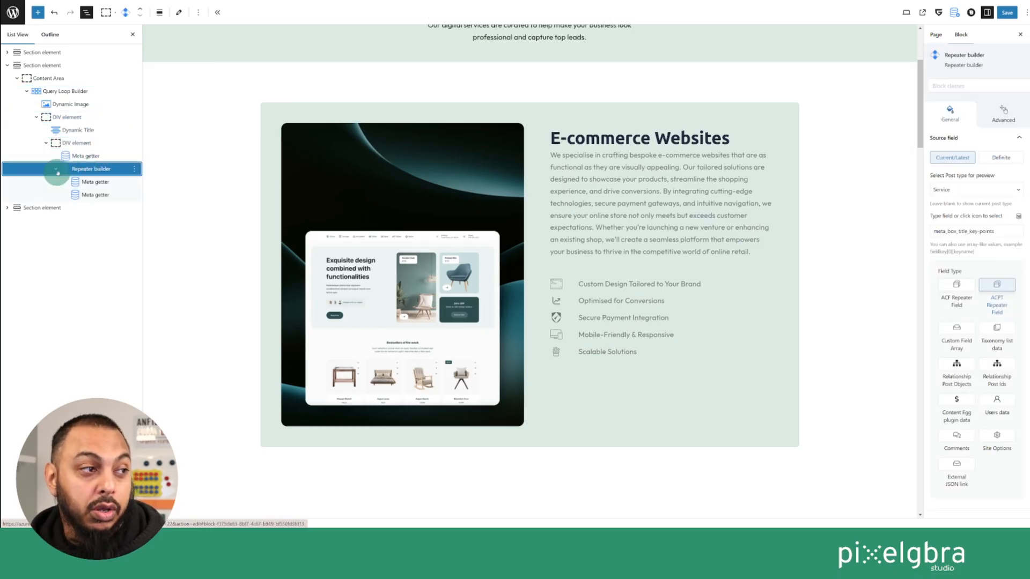
click(92, 182)
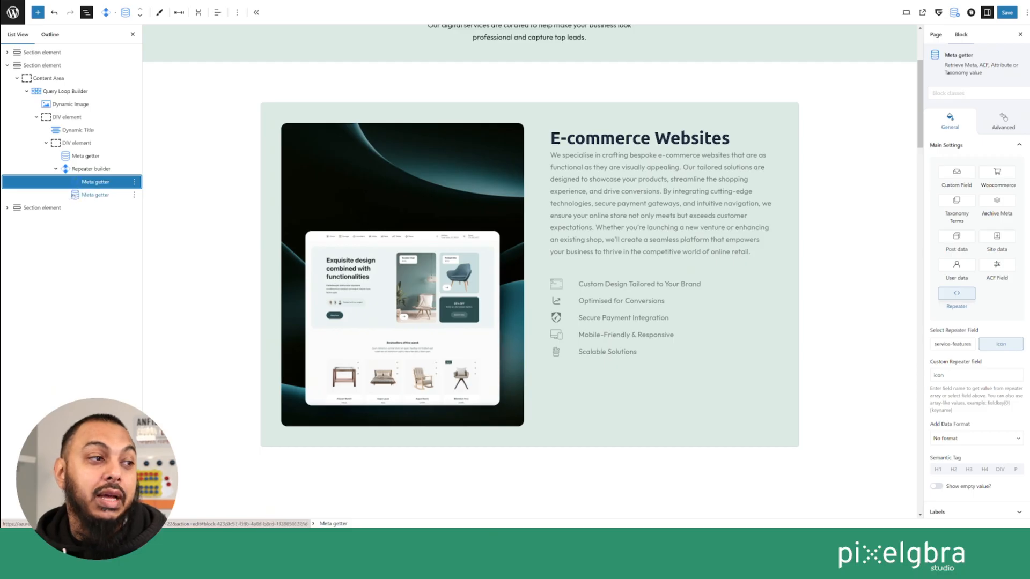